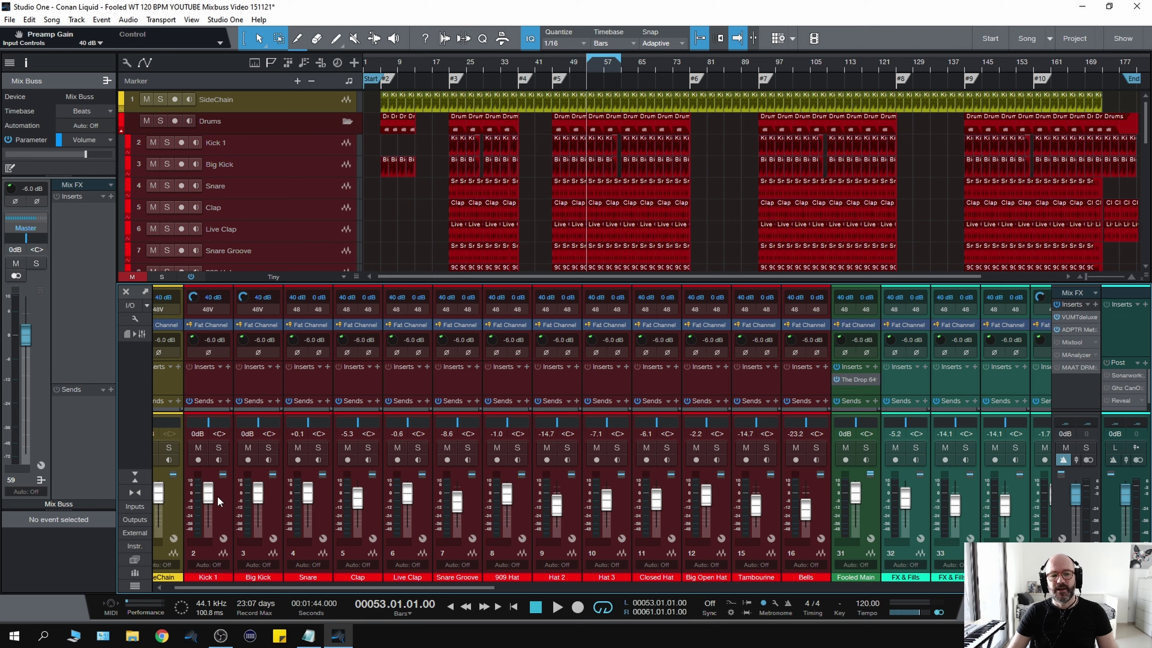
Play the loop starting at bar 53 and look through the mixer channels from the drums to the buses
key("space")
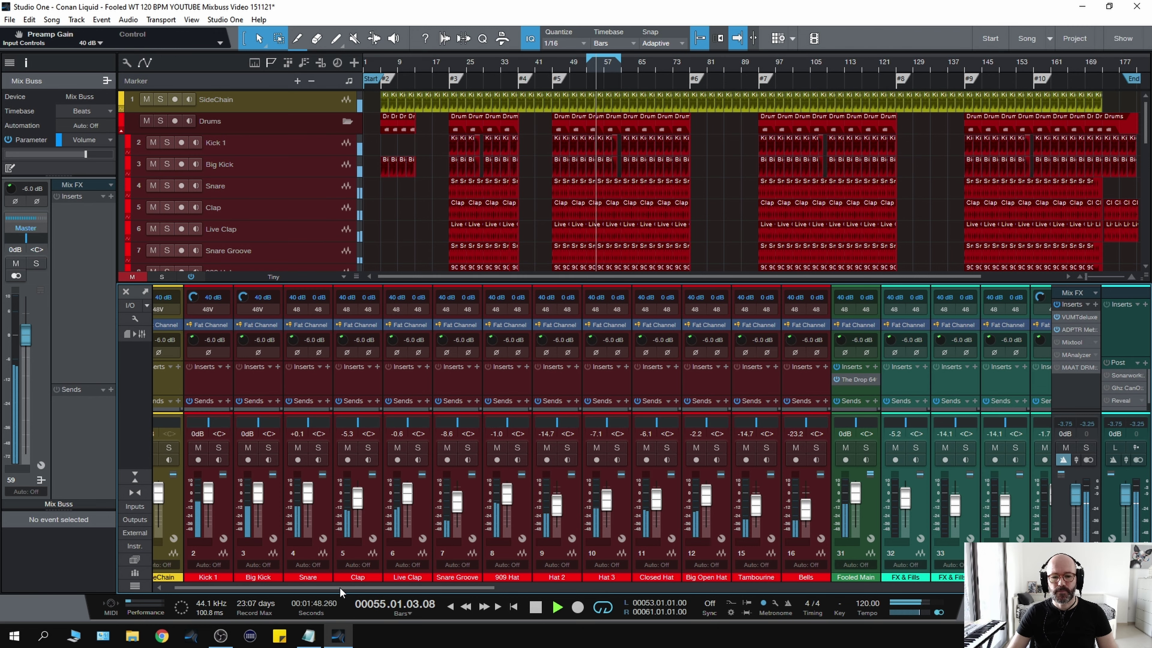
left_click_drag(340, 587, 341, 585)
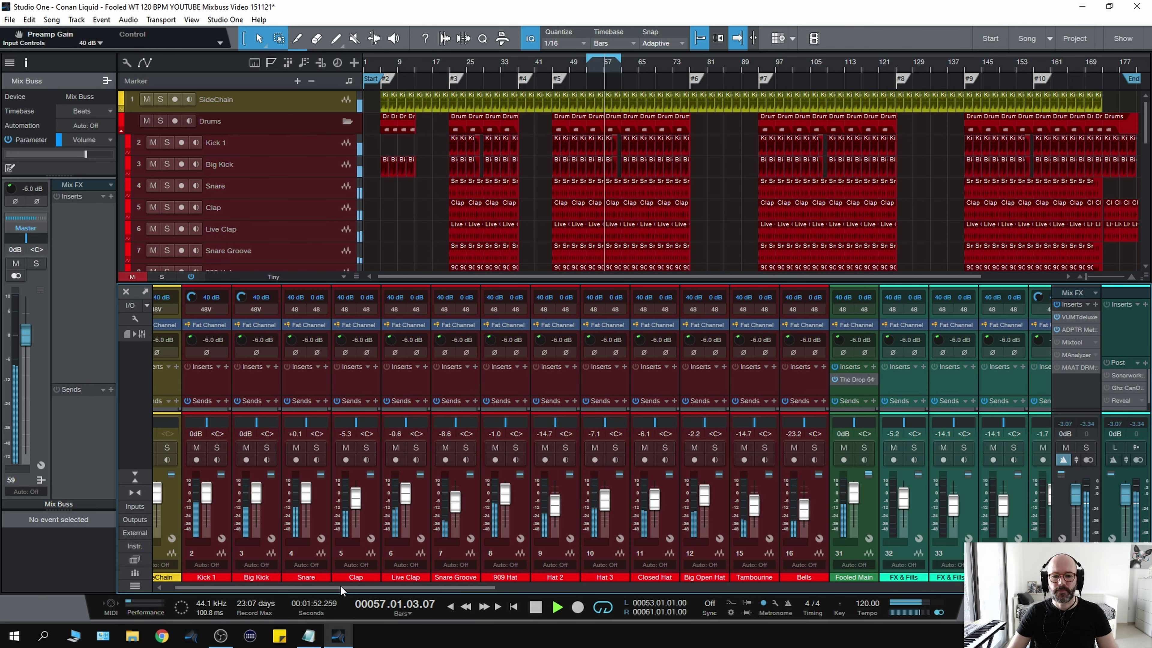
key("space")
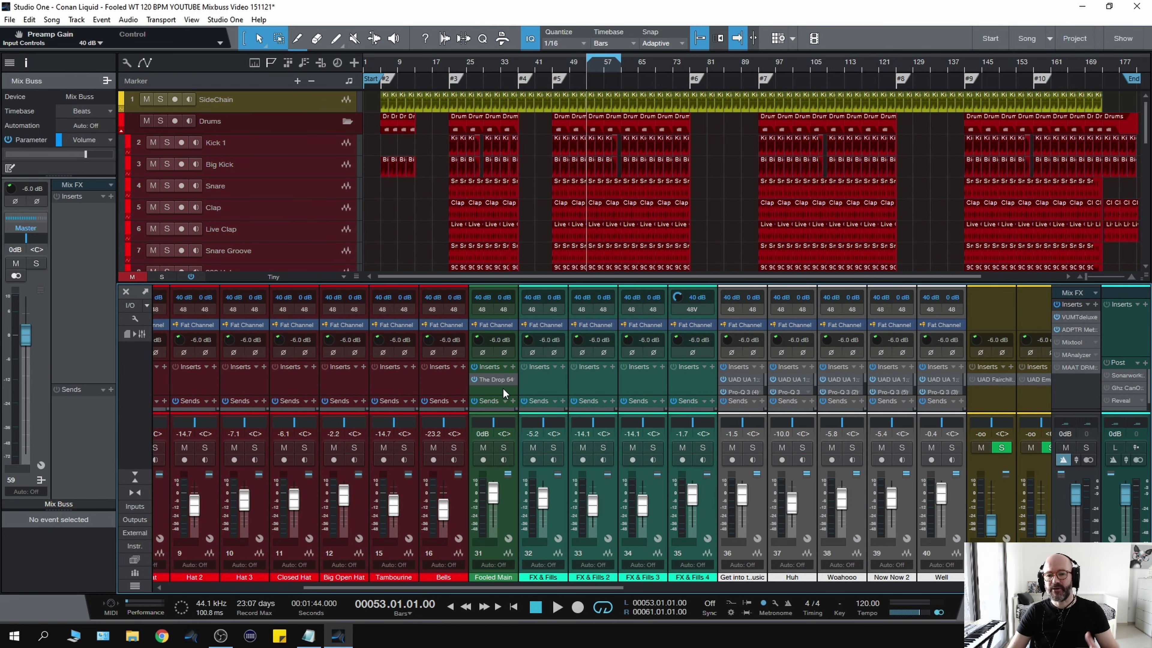
left_click_drag(611, 587, 677, 587)
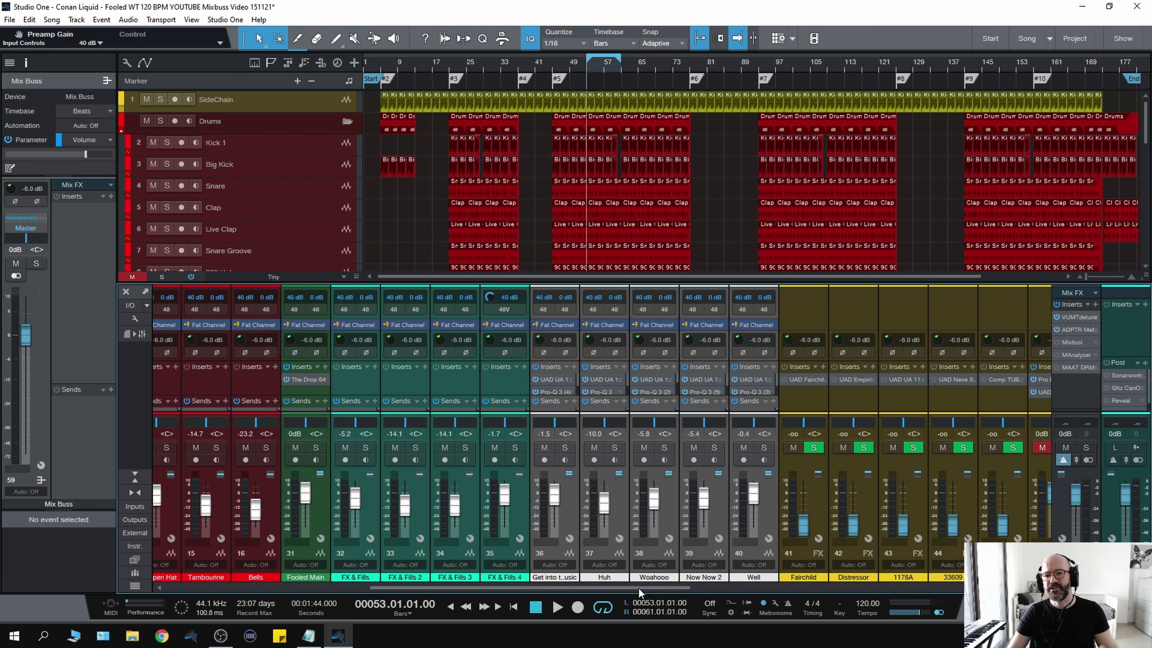
left_click_drag(638, 589, 763, 583)
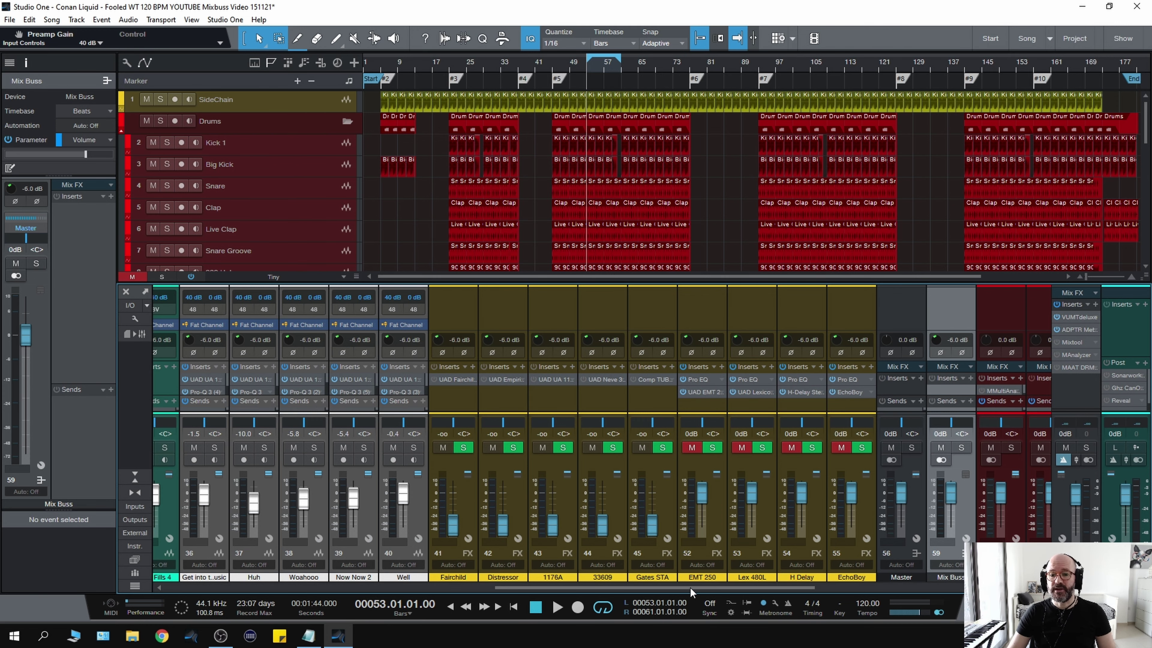
left_click_drag(689, 587, 794, 580)
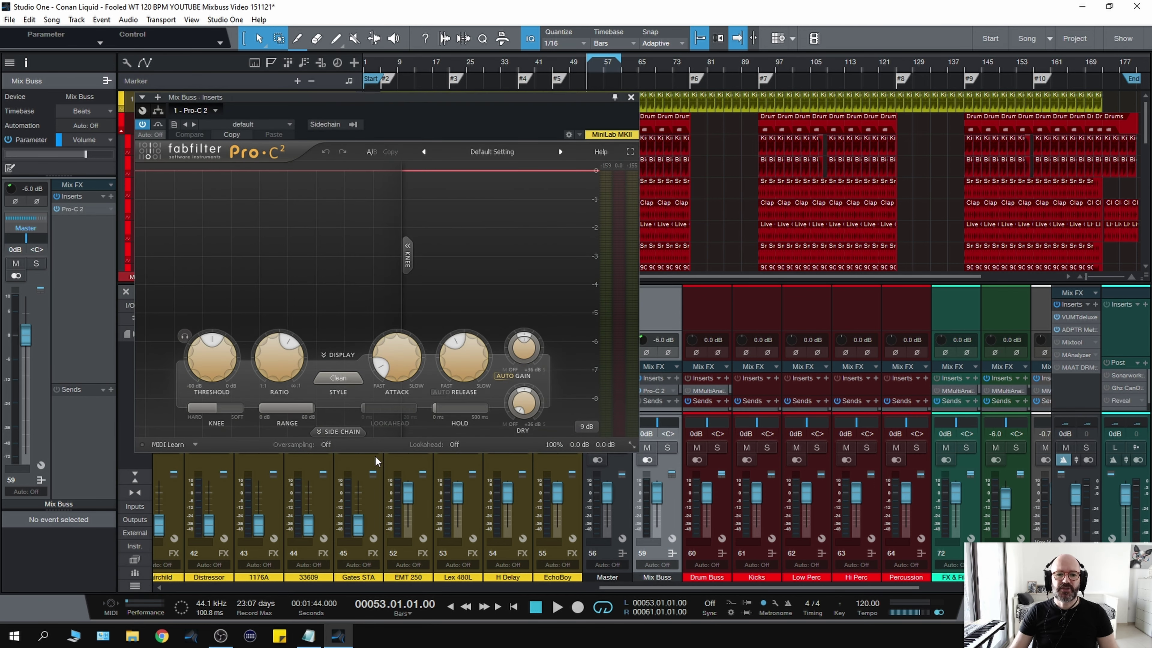
Expand Pro-C 2's side-chain section and enable its low-cut filter at 100 Hz and high-cut filter at 5000 Hz
left_click(342, 431)
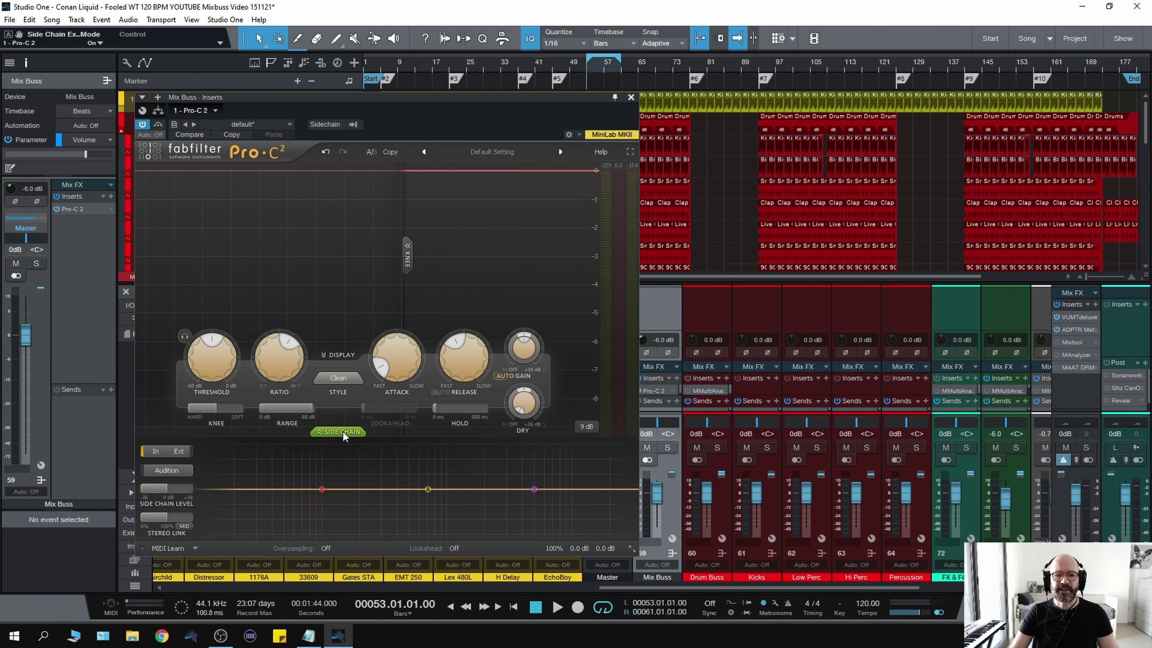
mouse_move(322, 488)
key("space")
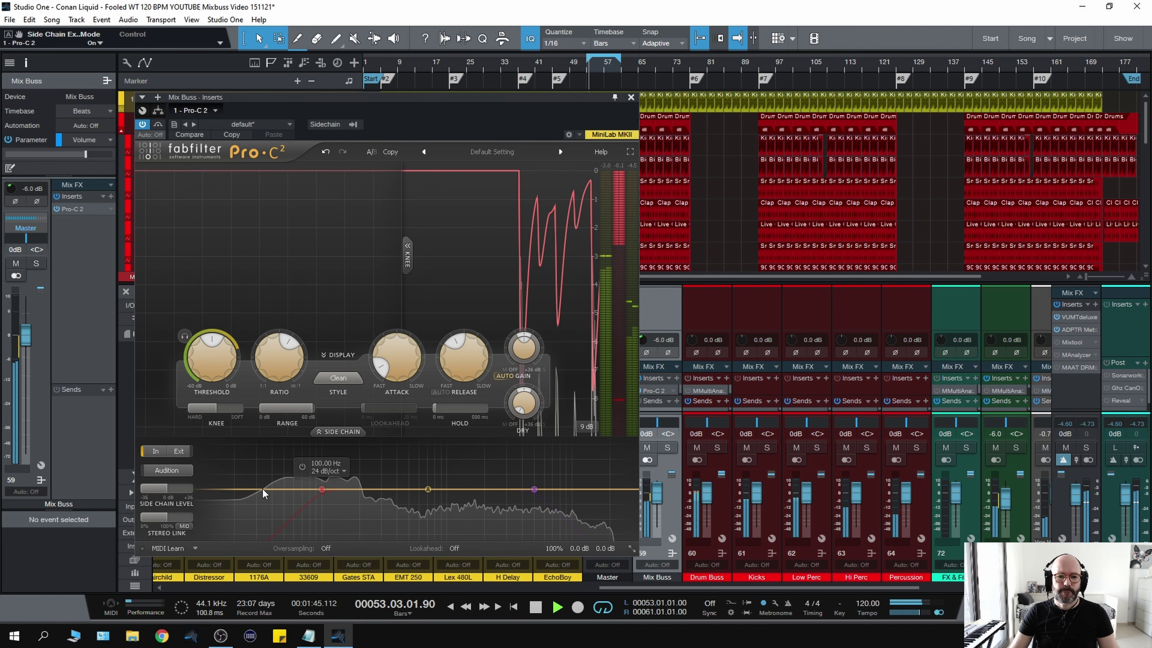
key("space")
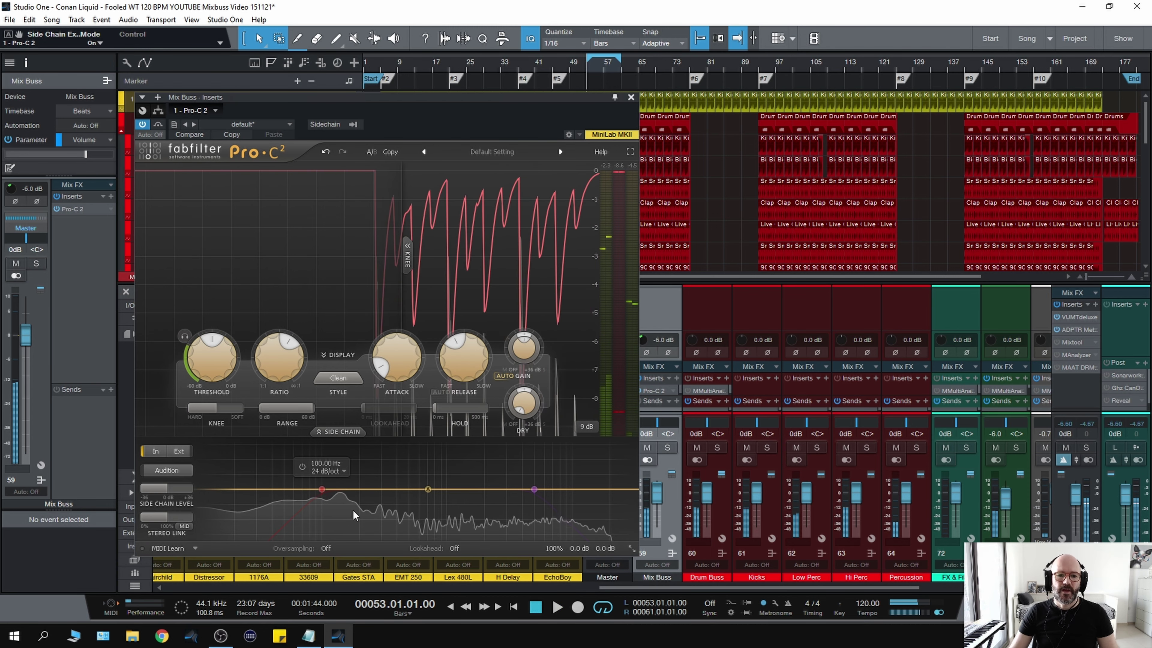
left_click(301, 466)
mouse_move(517, 493)
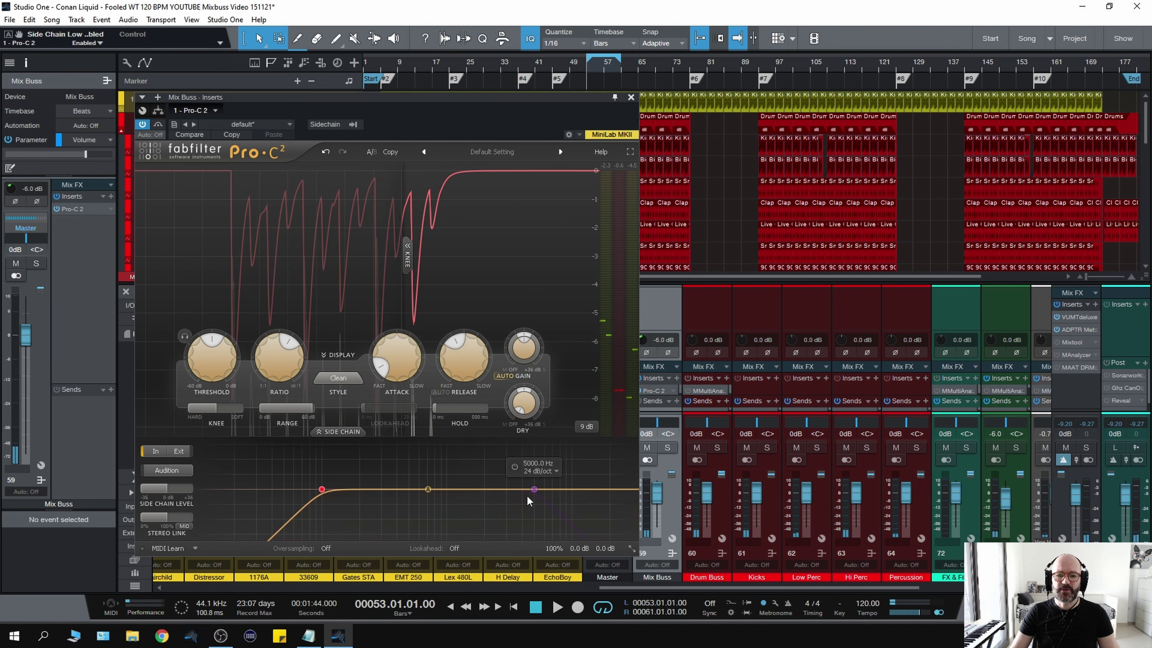
left_click(515, 467)
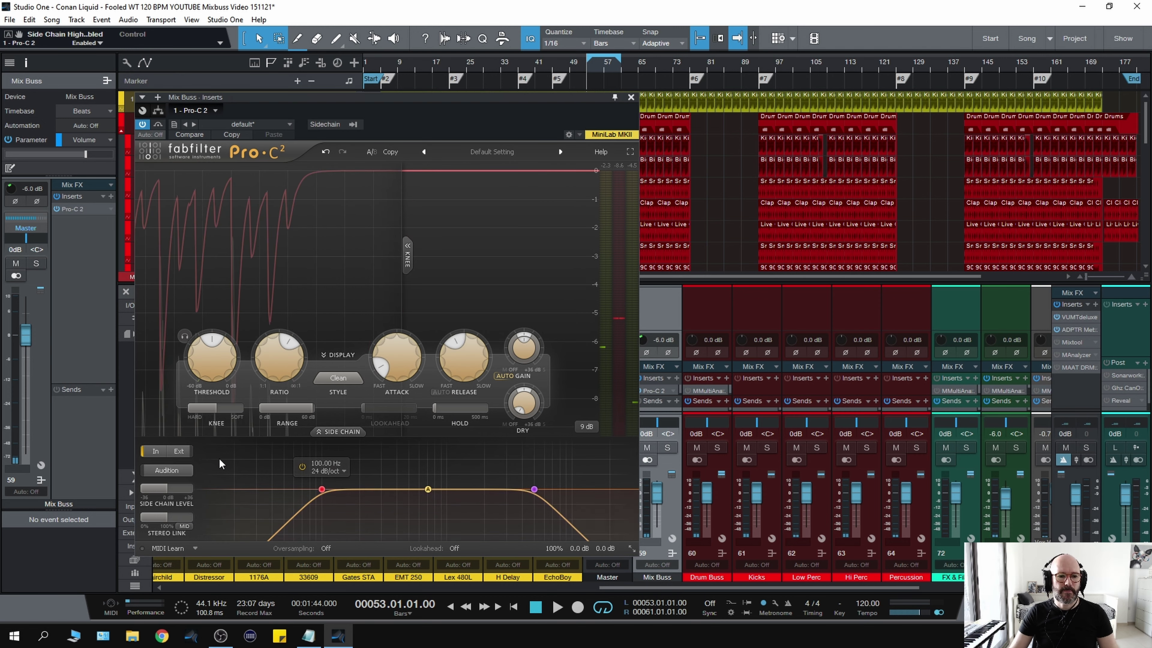
Audition the side chain while setting its low cut to 202.74 Hz and high cut to 2412.3 Hz, and end the audition
key("space")
left_click(173, 468)
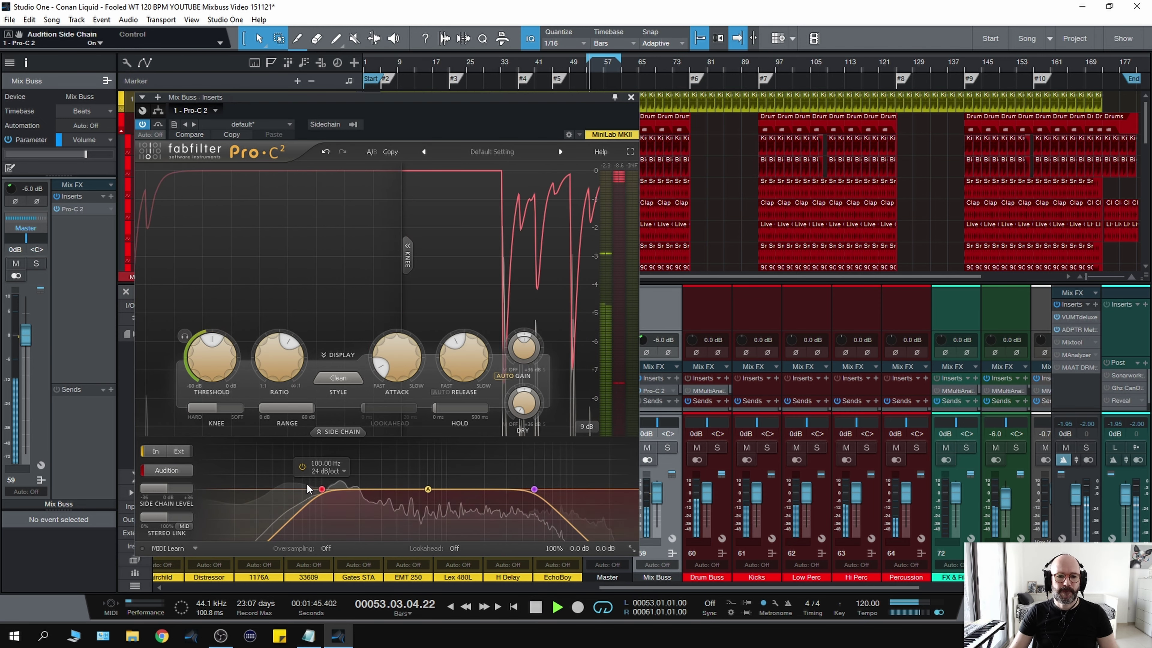
left_click_drag(319, 490, 352, 494)
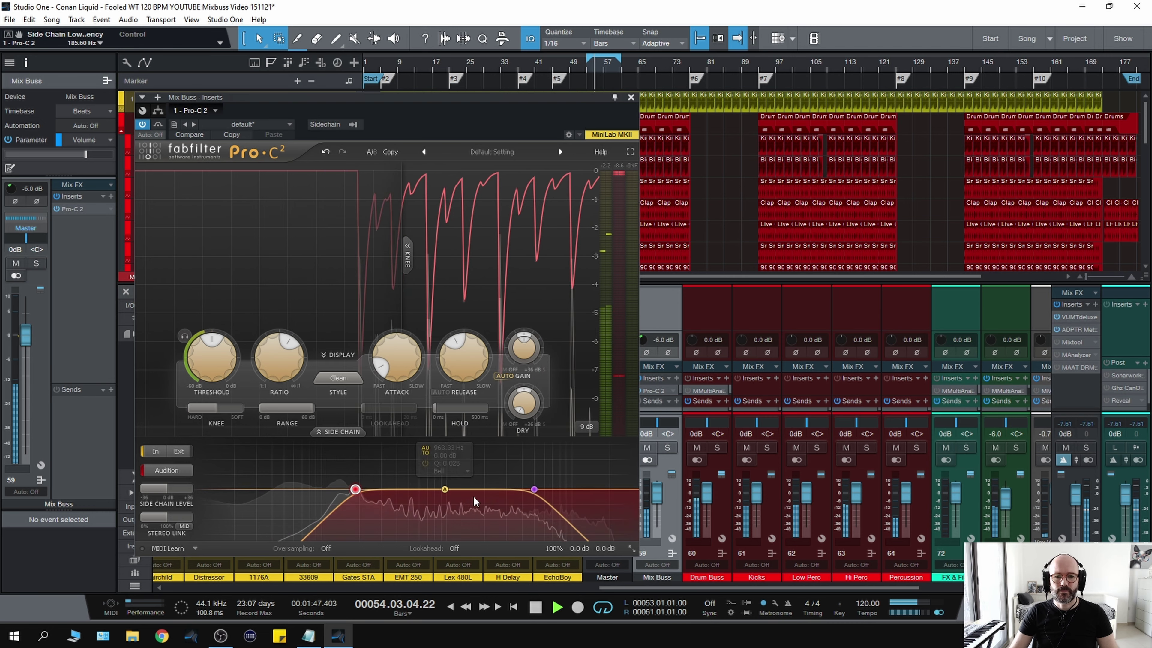
left_click_drag(534, 489, 494, 491)
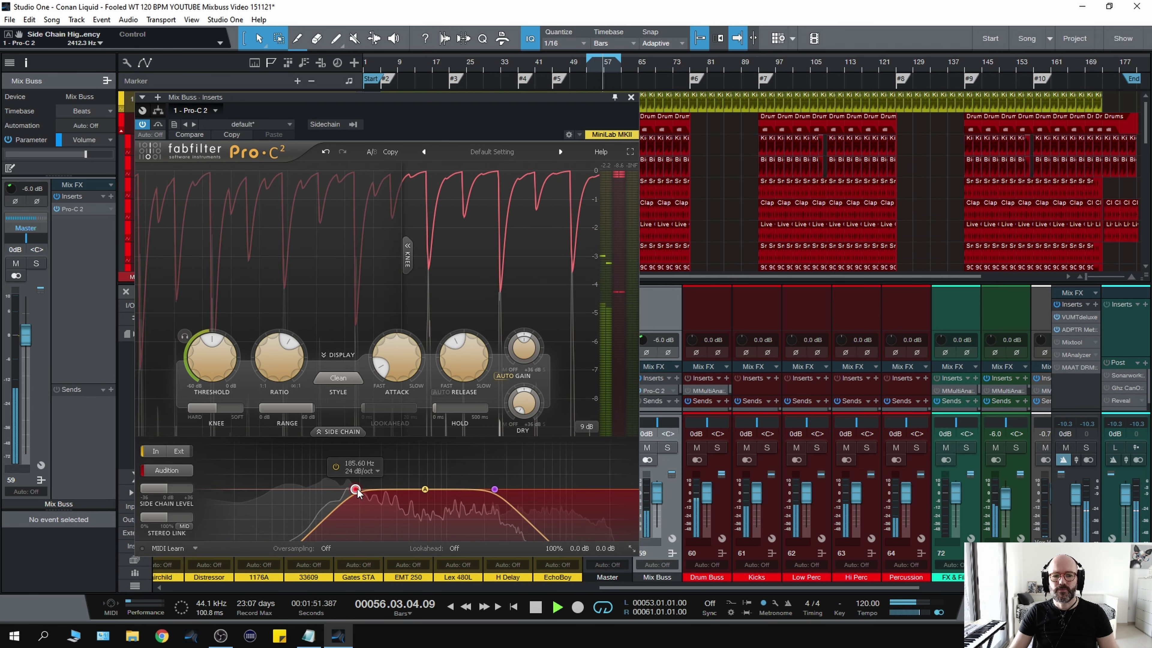
left_click_drag(355, 493, 360, 491)
key("space")
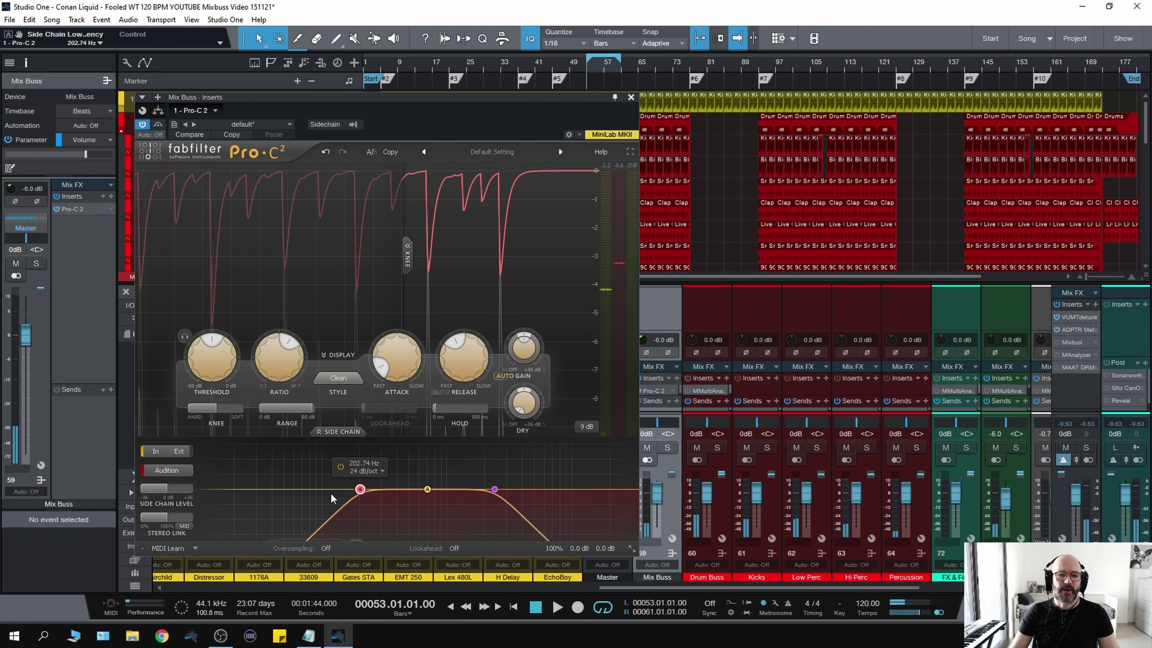
key("space")
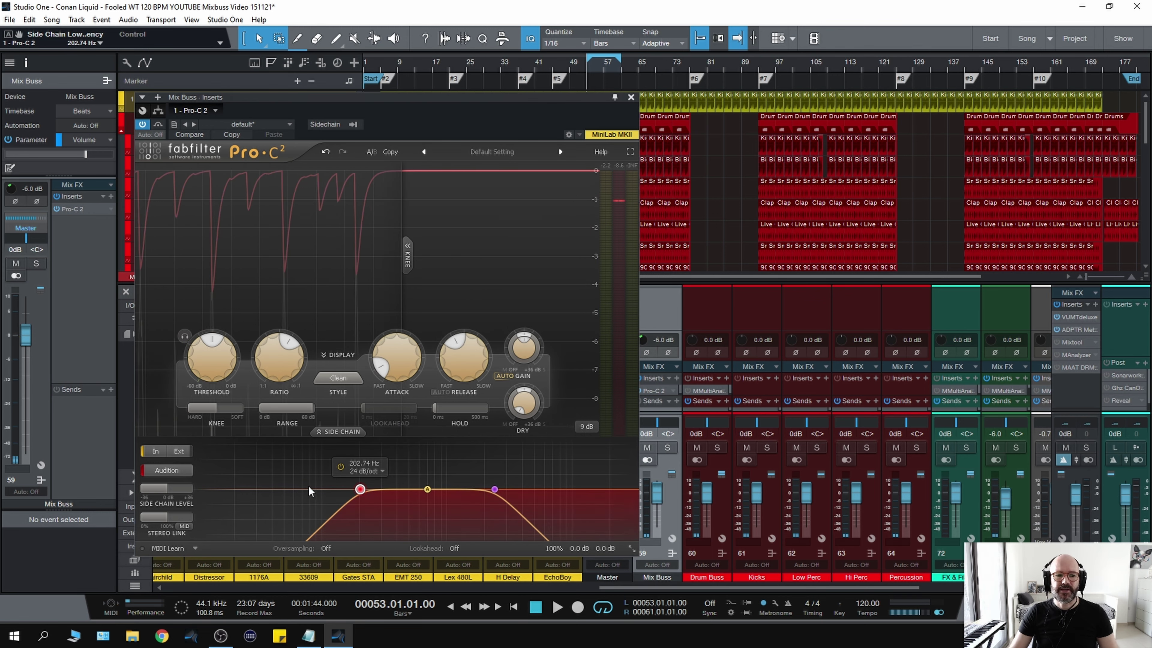
left_click(171, 469)
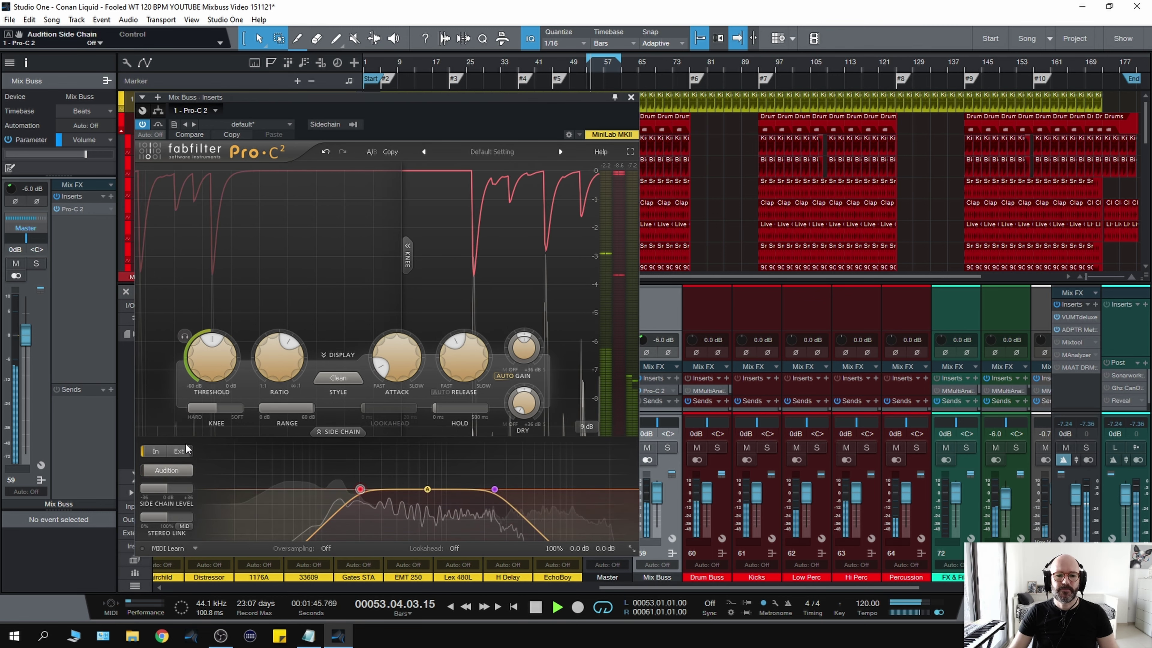
Raise the compressor's threshold to -14.83 dB and lower its output level to -0.83 dB
left_click_drag(201, 360, 205, 348)
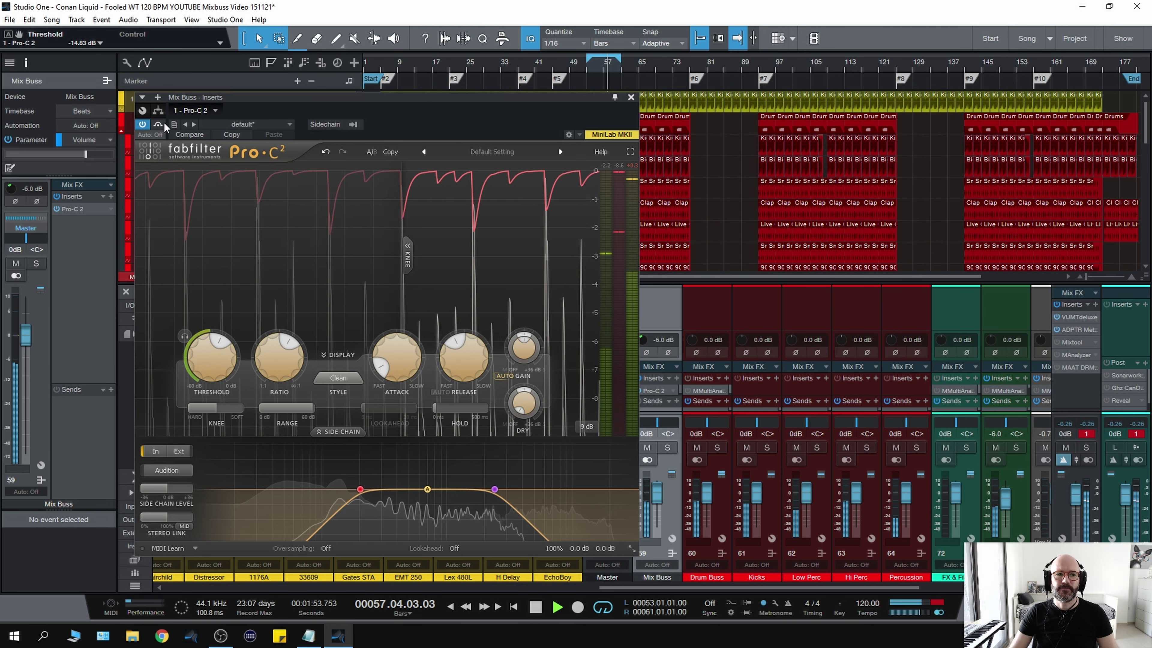
key("space")
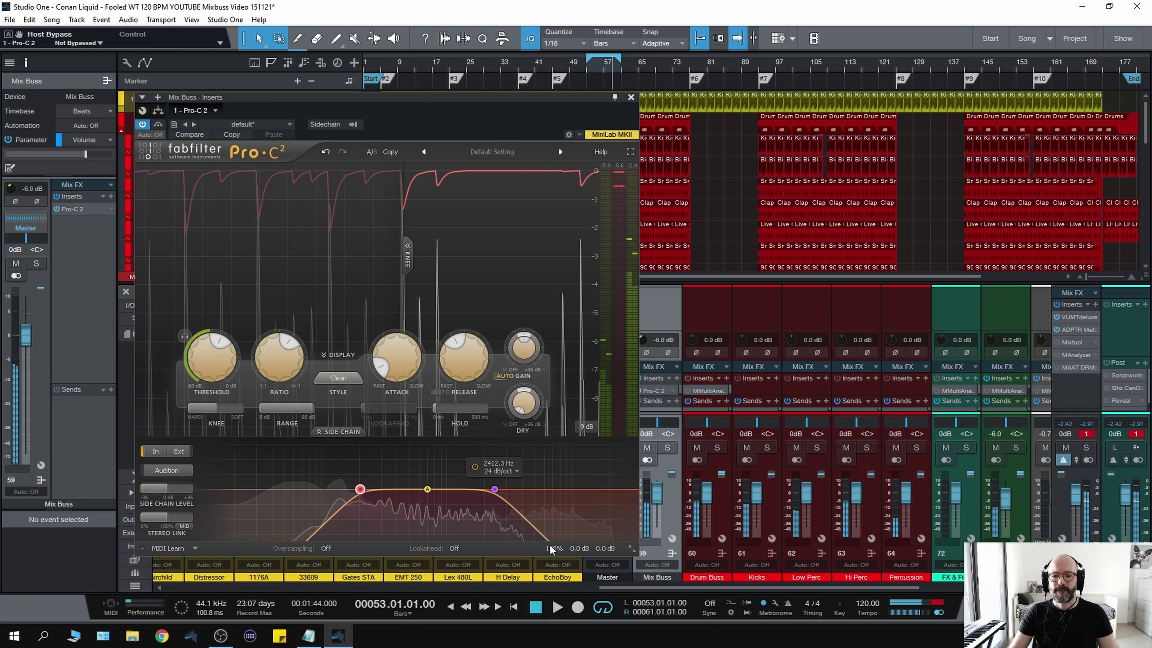
mouse_move(608, 548)
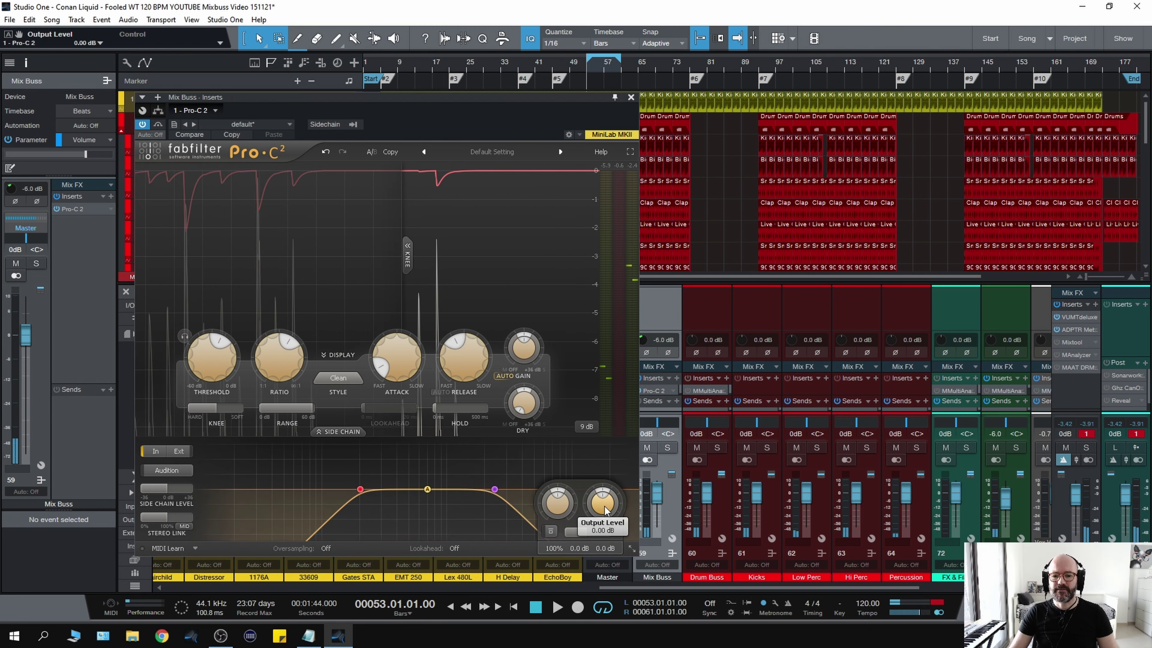
left_click_drag(605, 508, 599, 514)
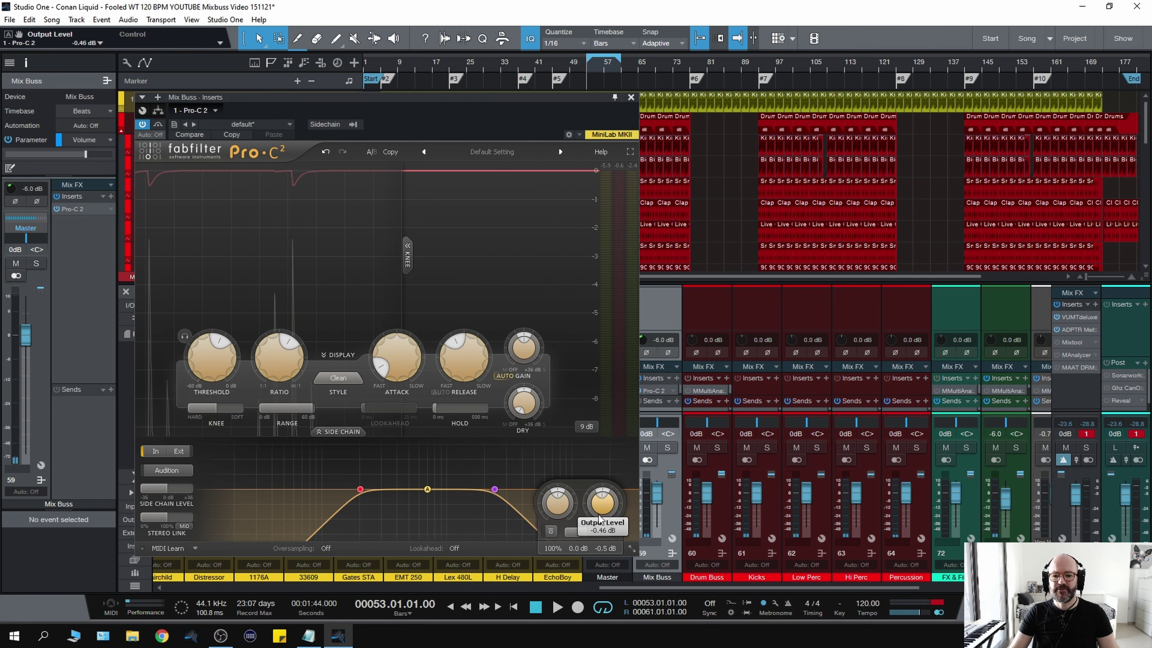
Compare the compressor with its bypass during playback and lower the output level to -2.3 dB to match loudness
key("space")
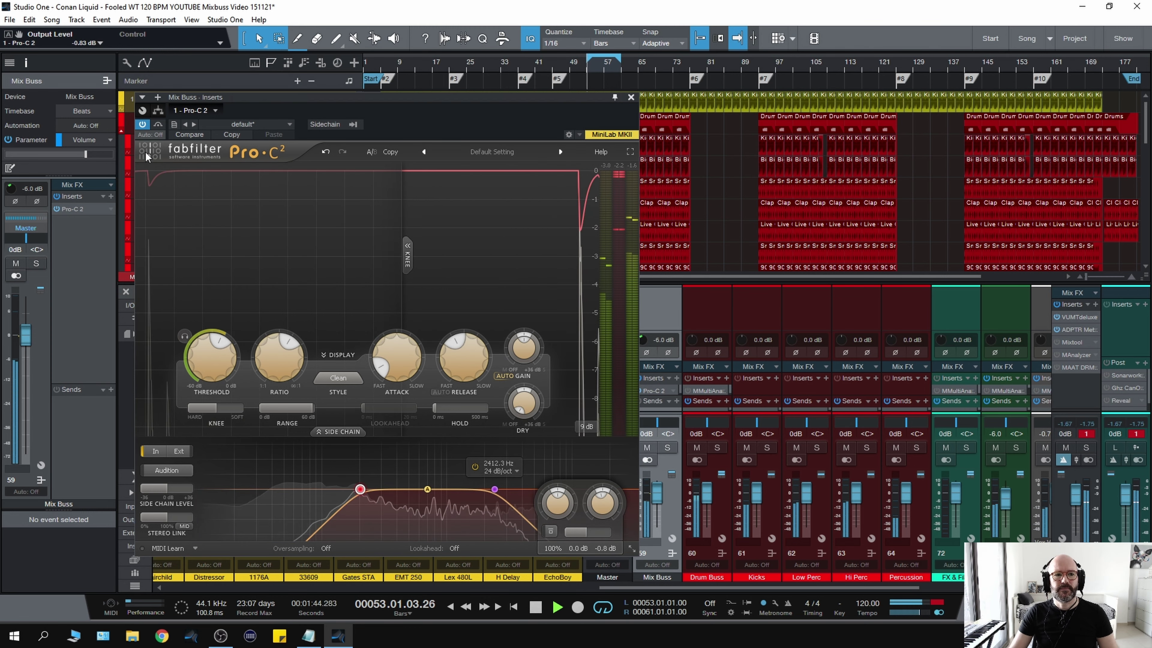
left_click(159, 125)
left_click(158, 125)
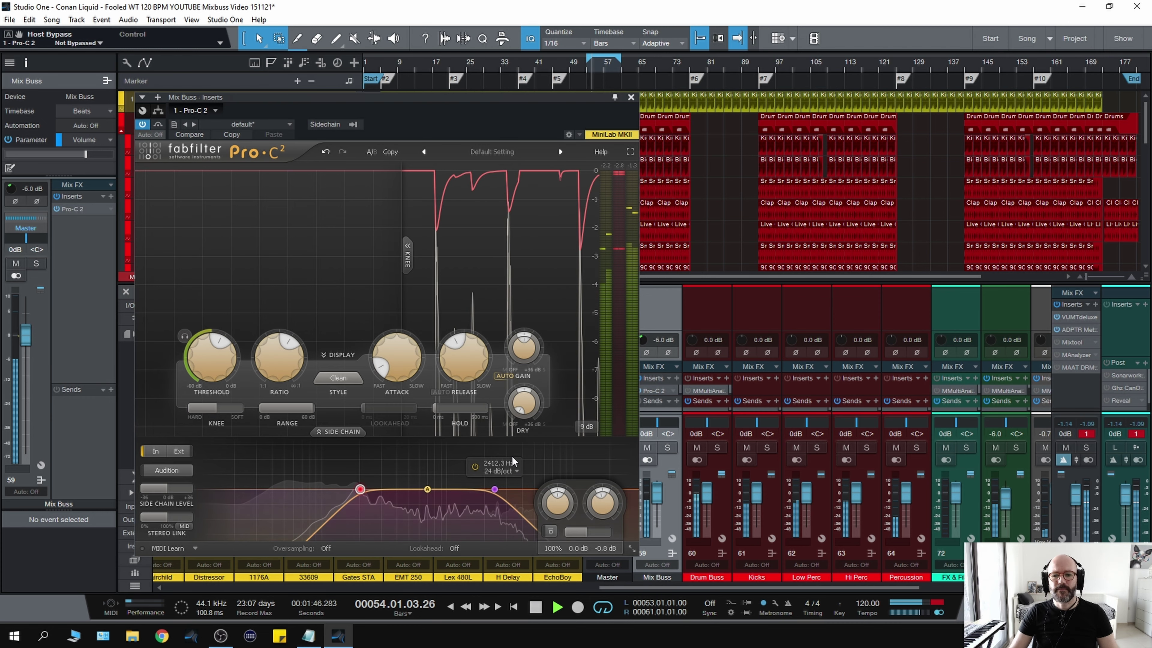
left_click_drag(598, 508, 590, 527)
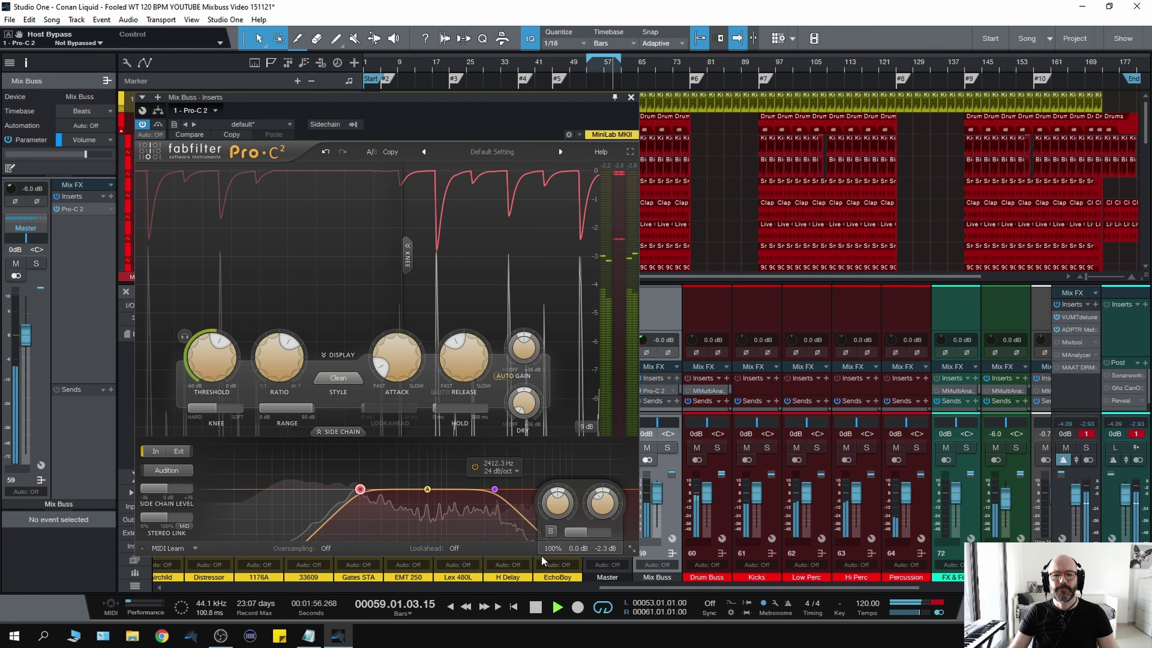
key("space")
Set the compressor's oversampling to 2x and play the loop briefly to check it
left_click(324, 548)
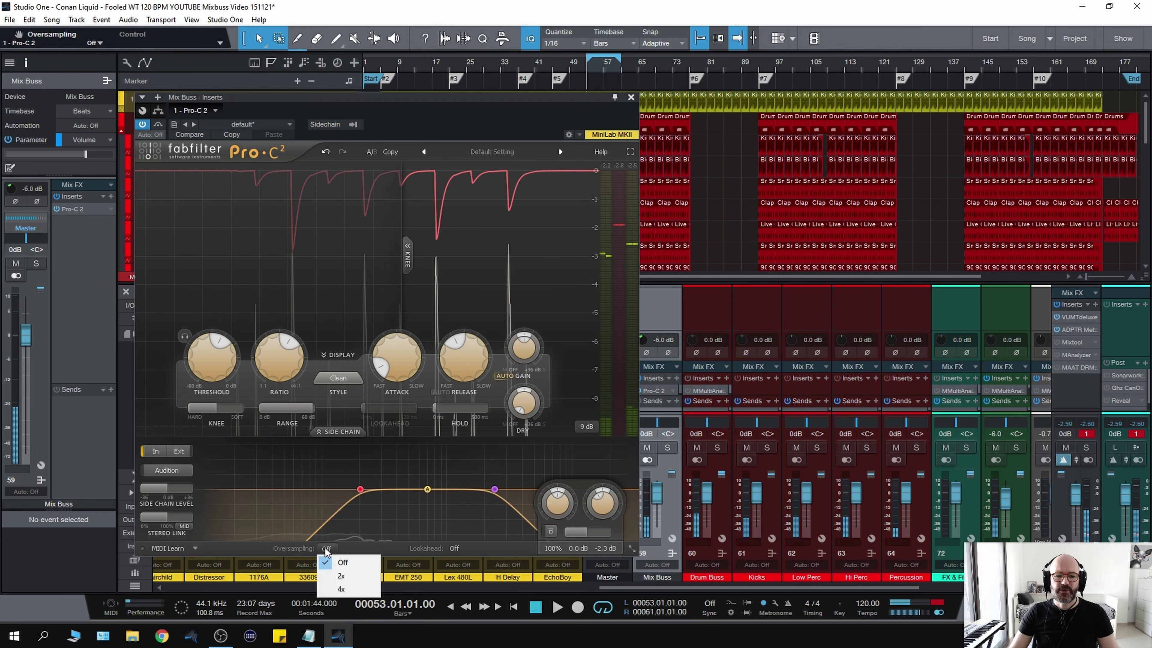
left_click(346, 575)
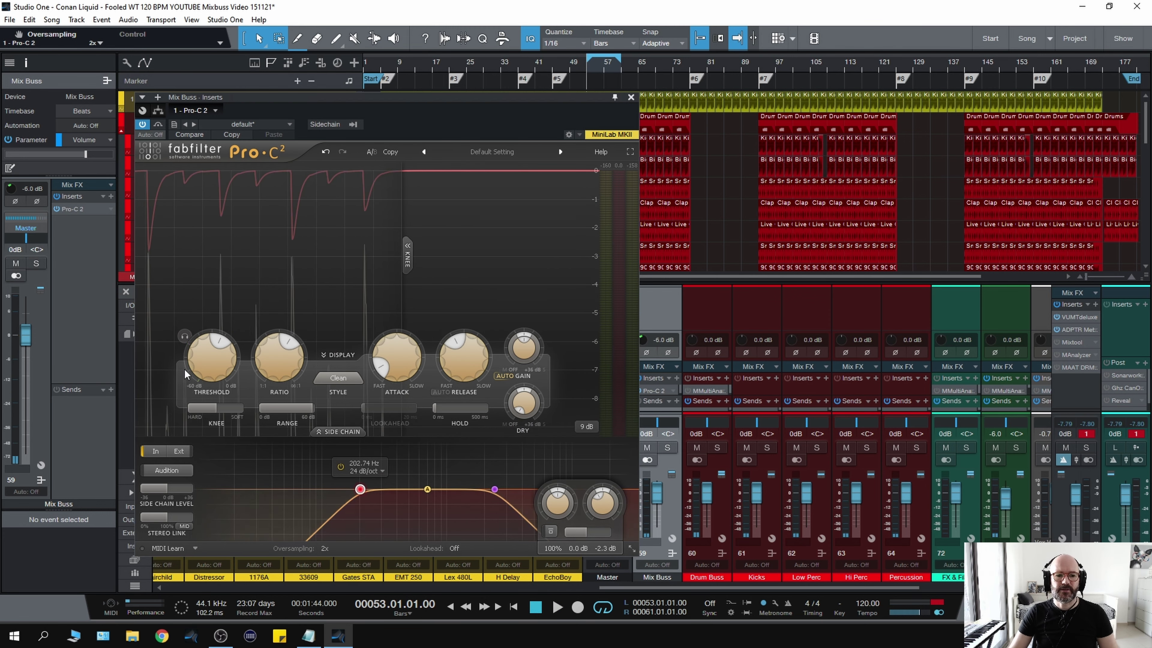
key("space")
key("space")
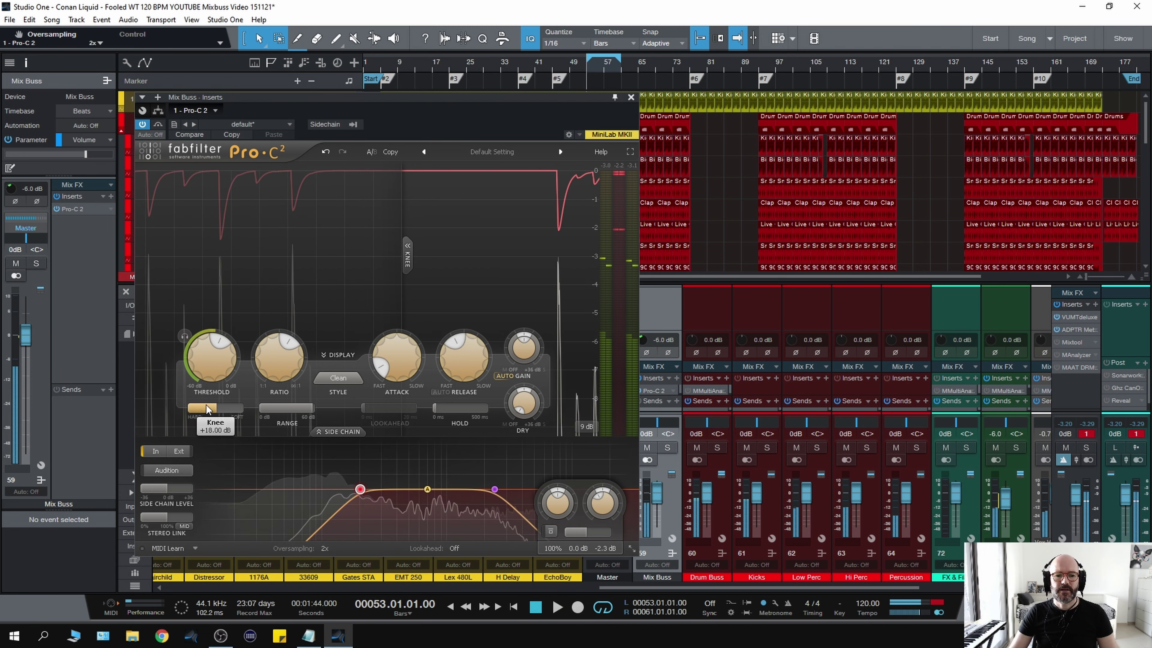
Review the available compression styles, keep Clean selected and listen to the loop with it
left_click(344, 380)
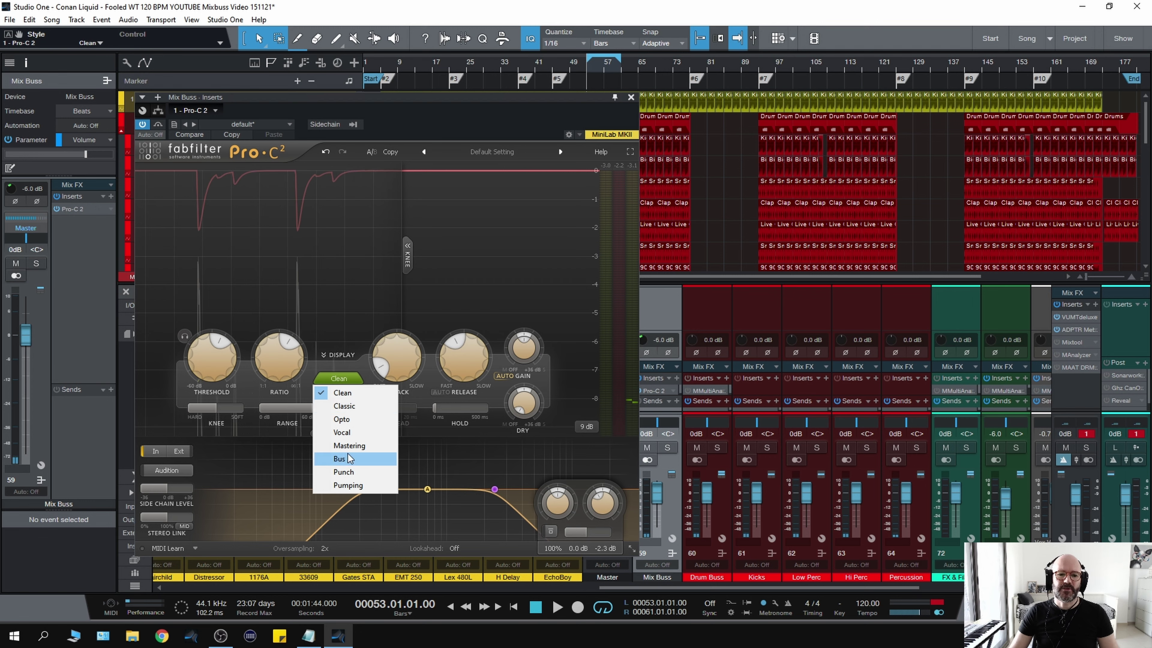
left_click(355, 396)
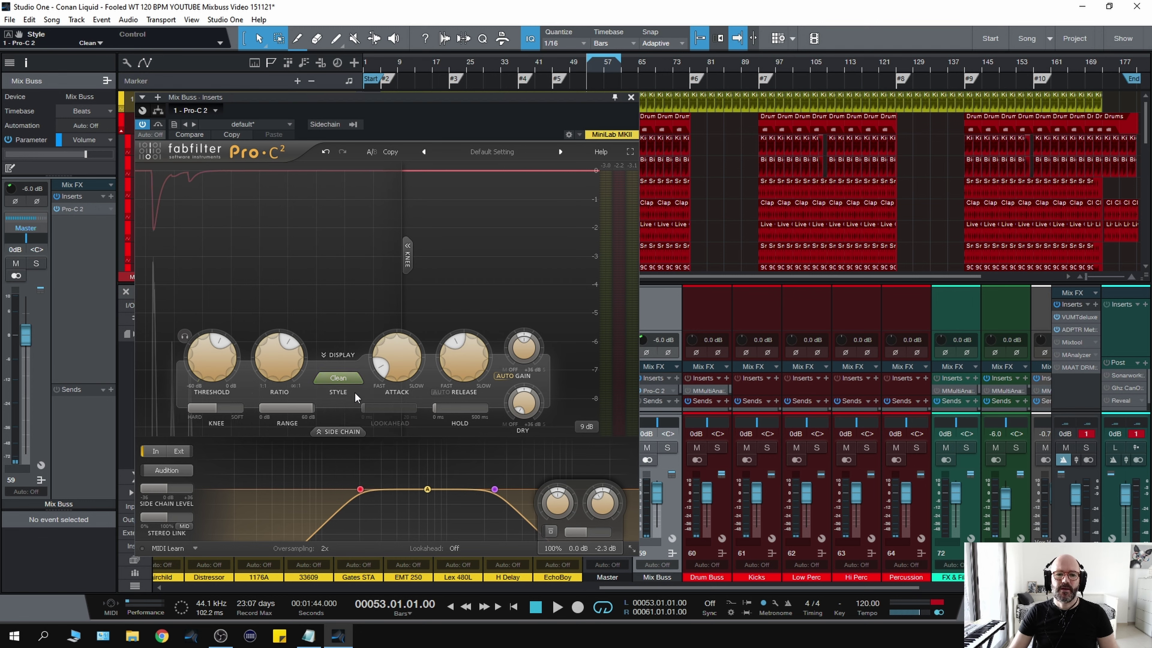
left_click(344, 385)
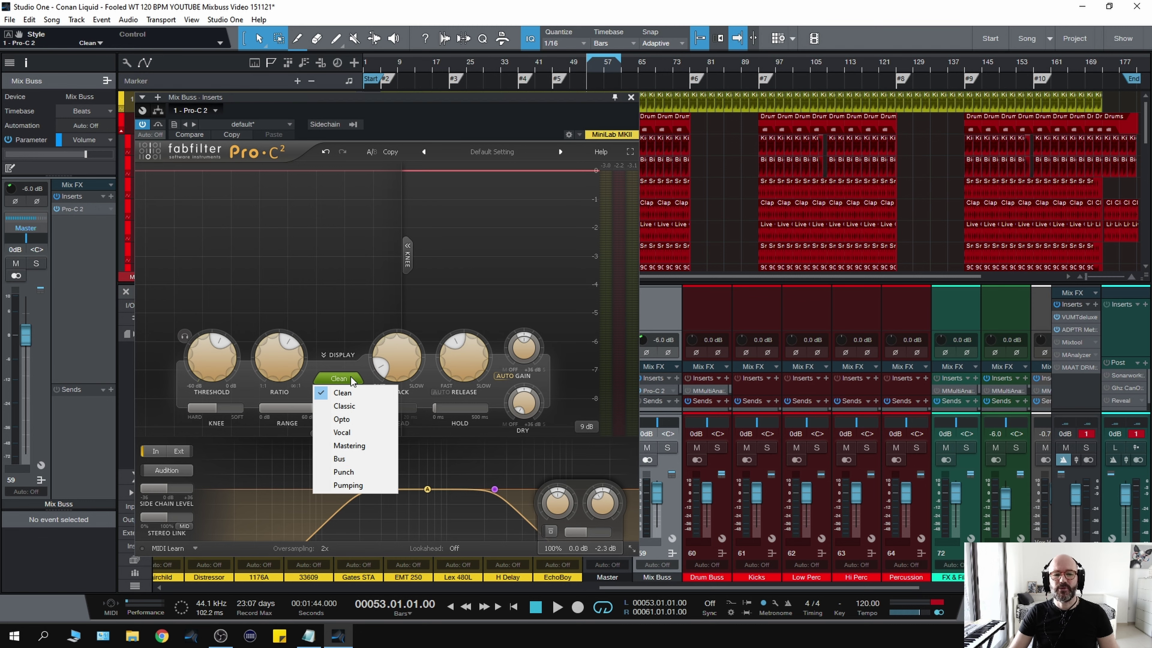
left_click(293, 388)
key("space")
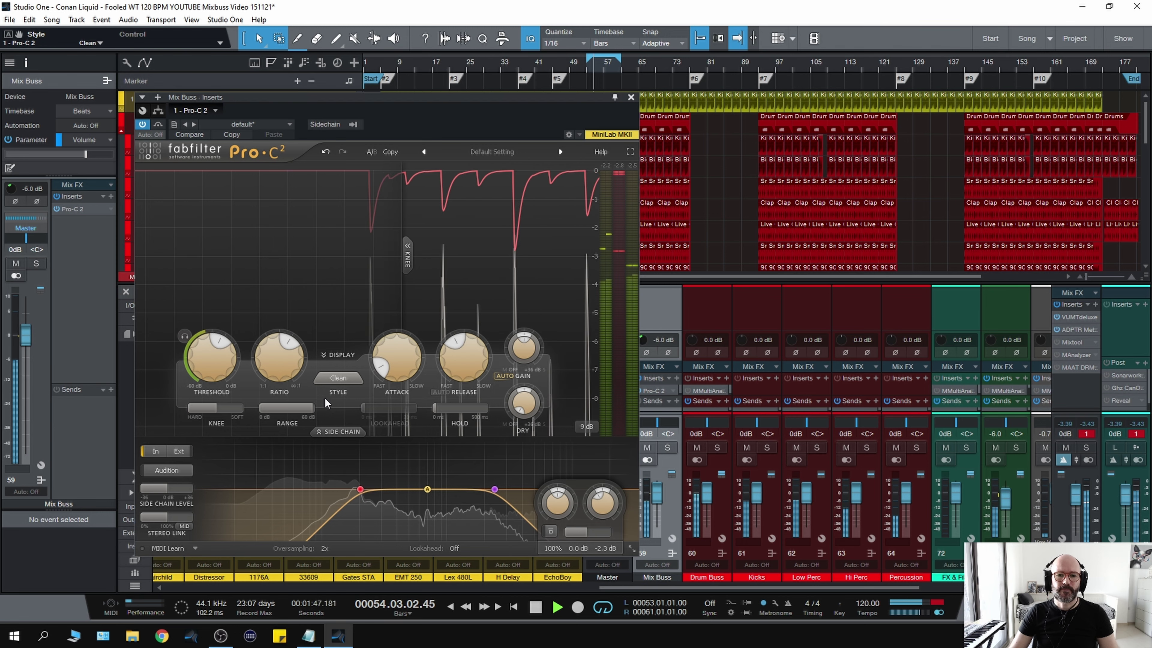
key("space")
Slow the compressor's attack and lower its threshold to -20.60 dB, comparing against bypass during playback
mouse_move(410, 365)
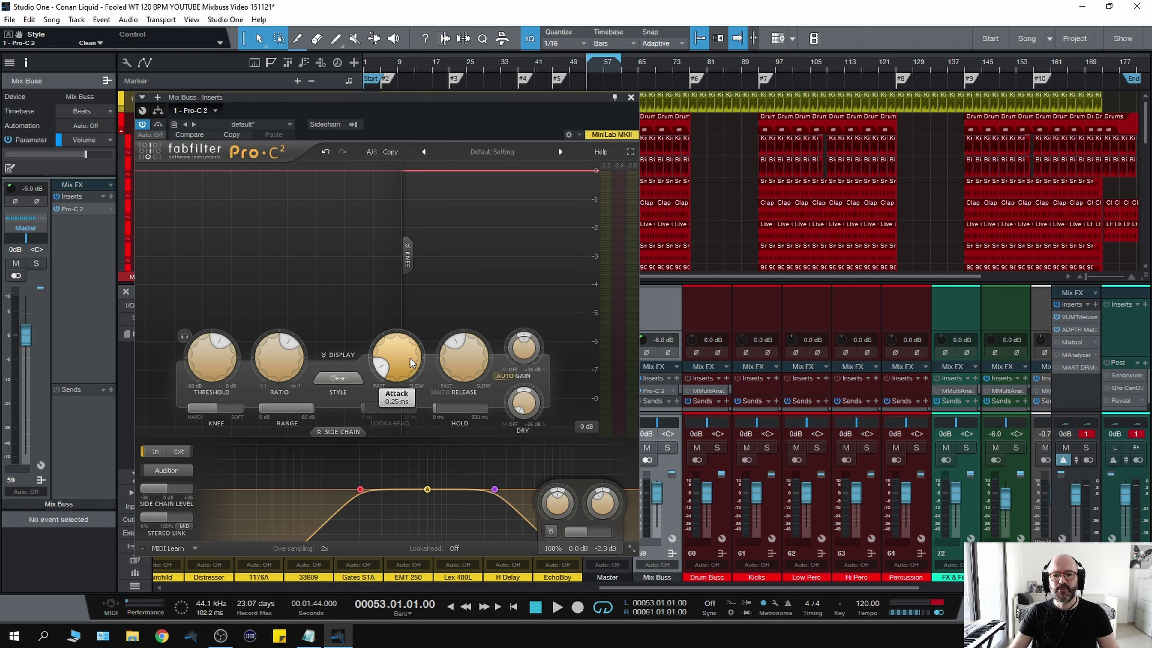
left_click_drag(389, 371, 393, 331)
key("space")
left_click_drag(222, 356, 210, 379)
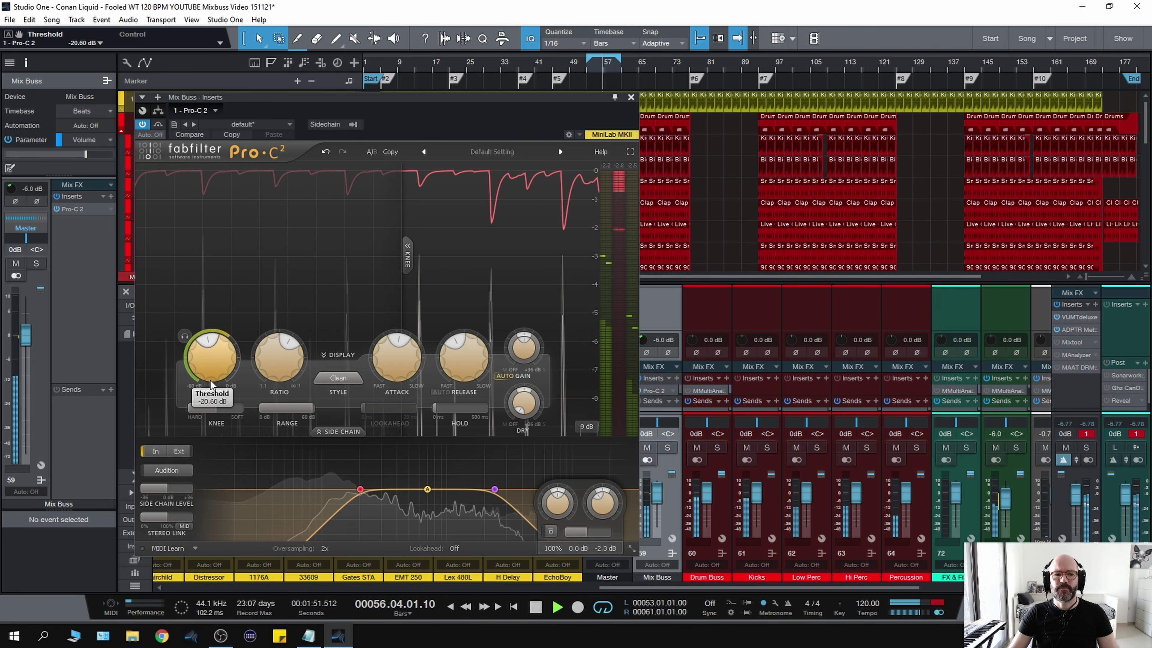
left_click(158, 124)
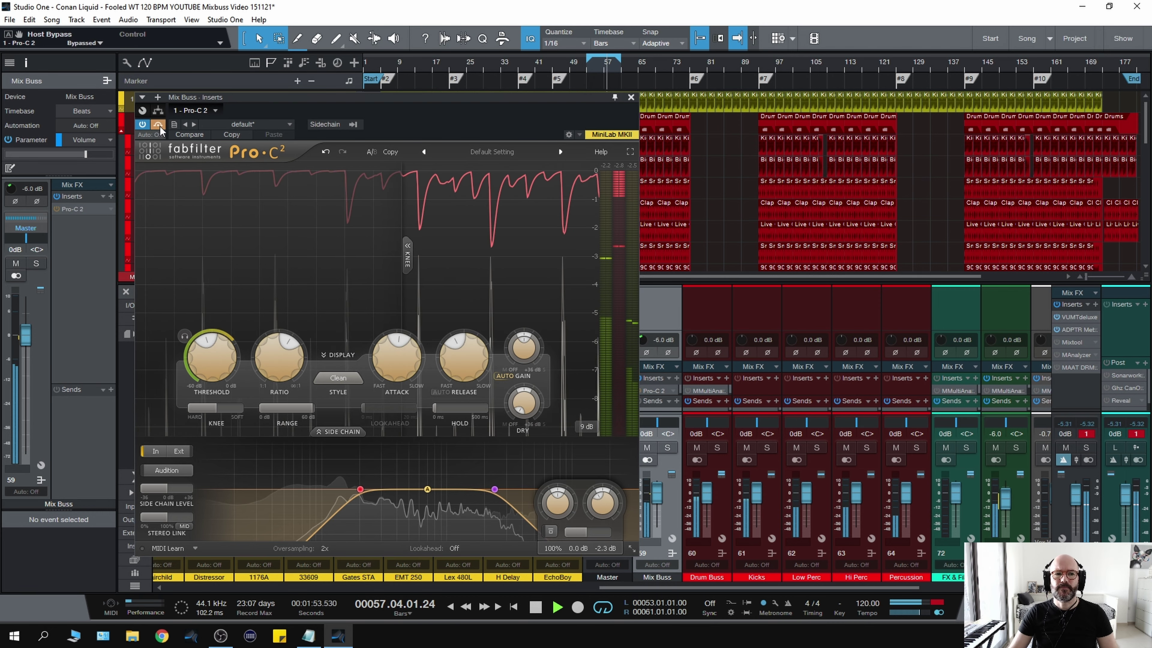
left_click(159, 124)
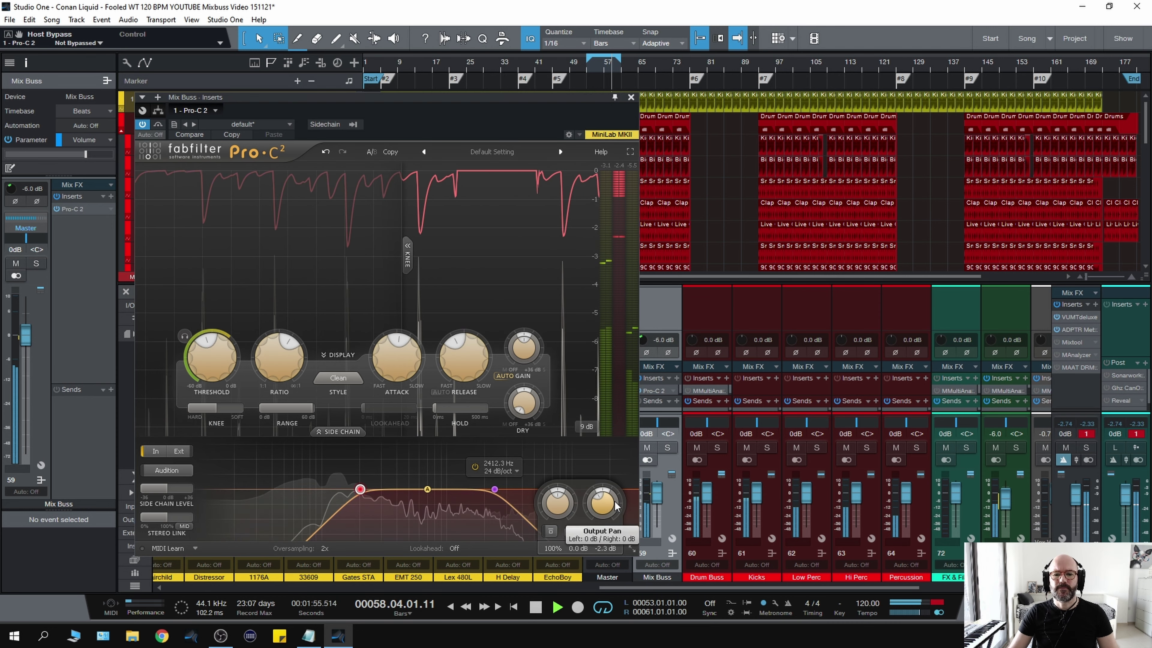
Raise Pro-C 2's output level to -1.87 dB and its release to 301.5 ms, comparing against bypass during playback
left_click_drag(605, 504, 605, 501)
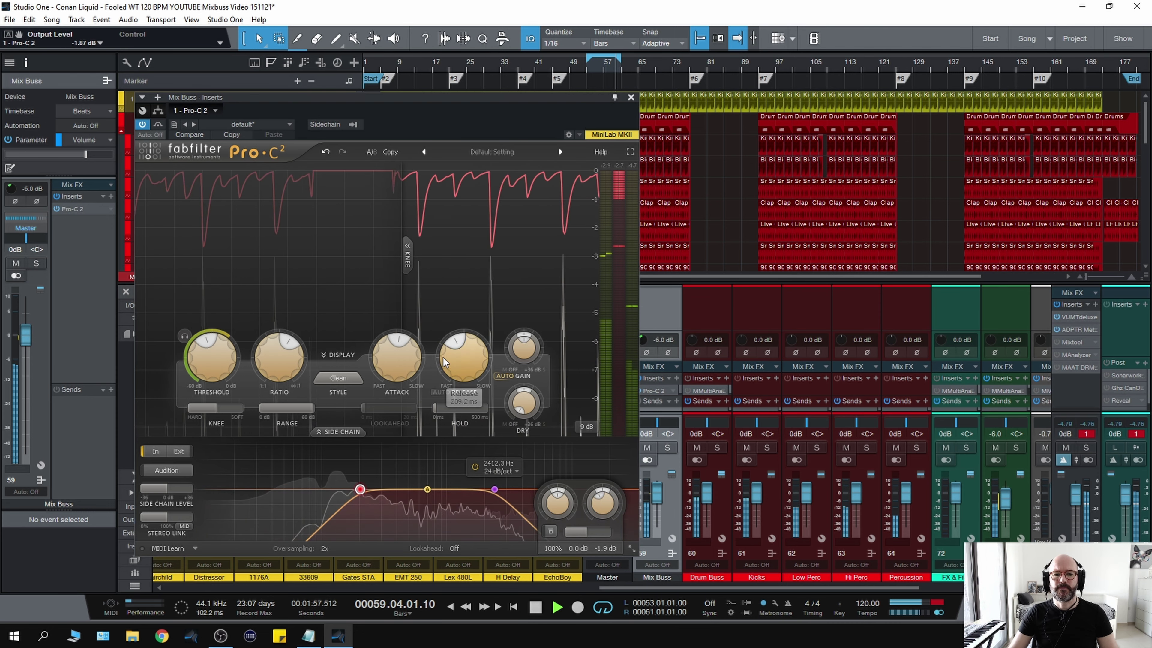
left_click_drag(451, 354, 458, 339)
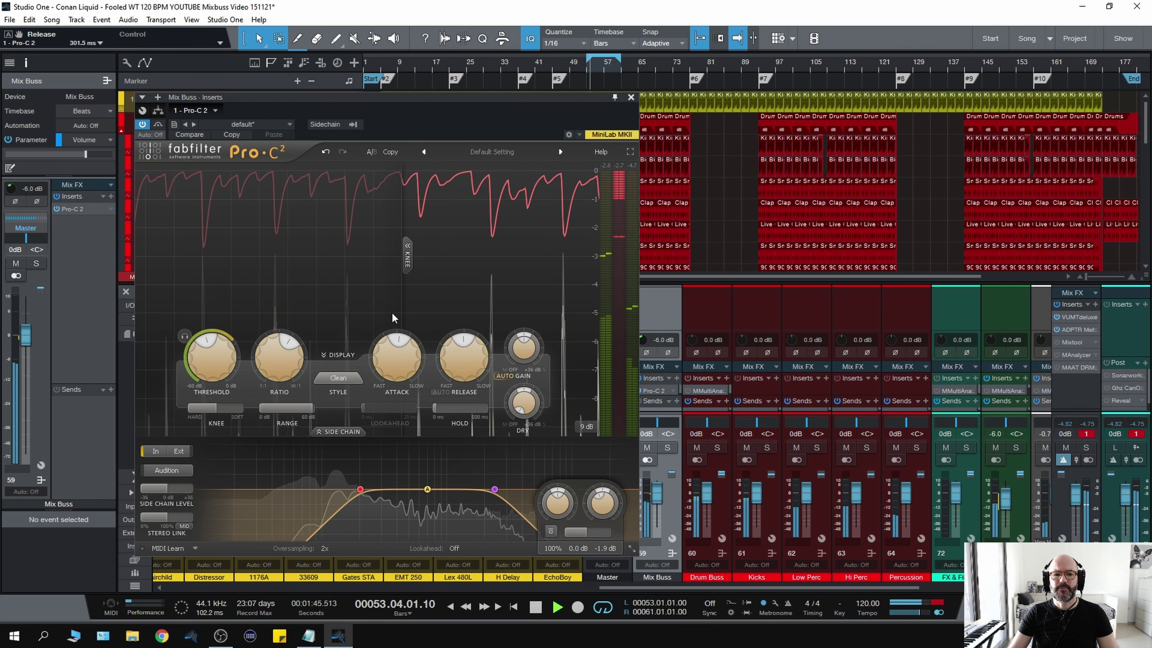
left_click(159, 125)
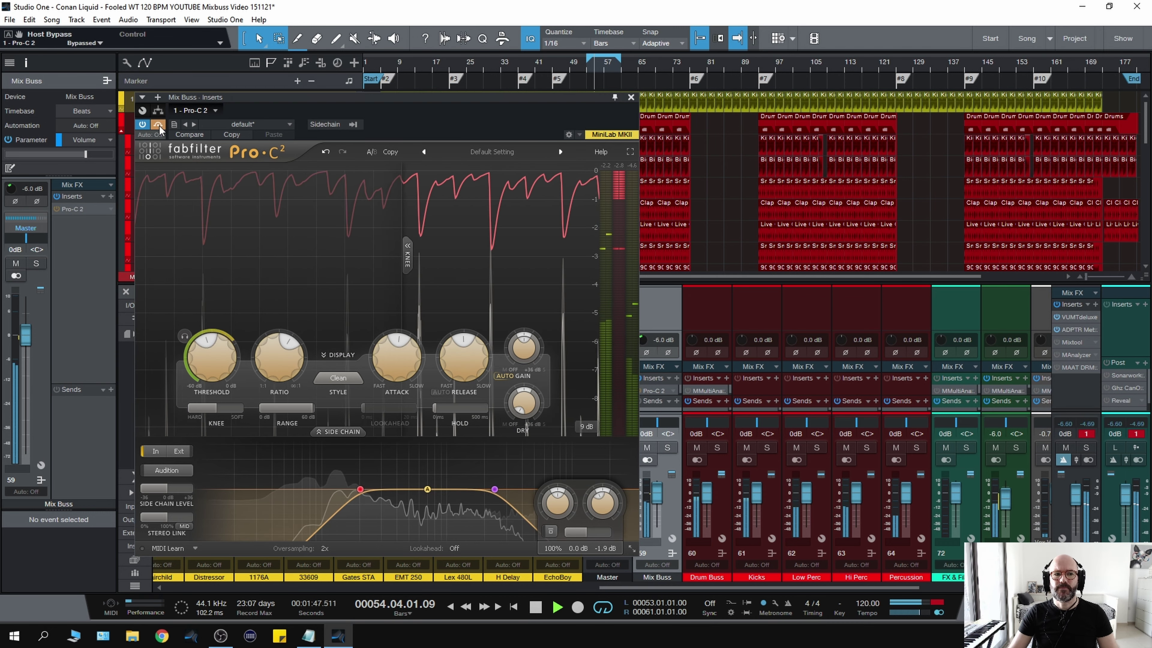
left_click(159, 125)
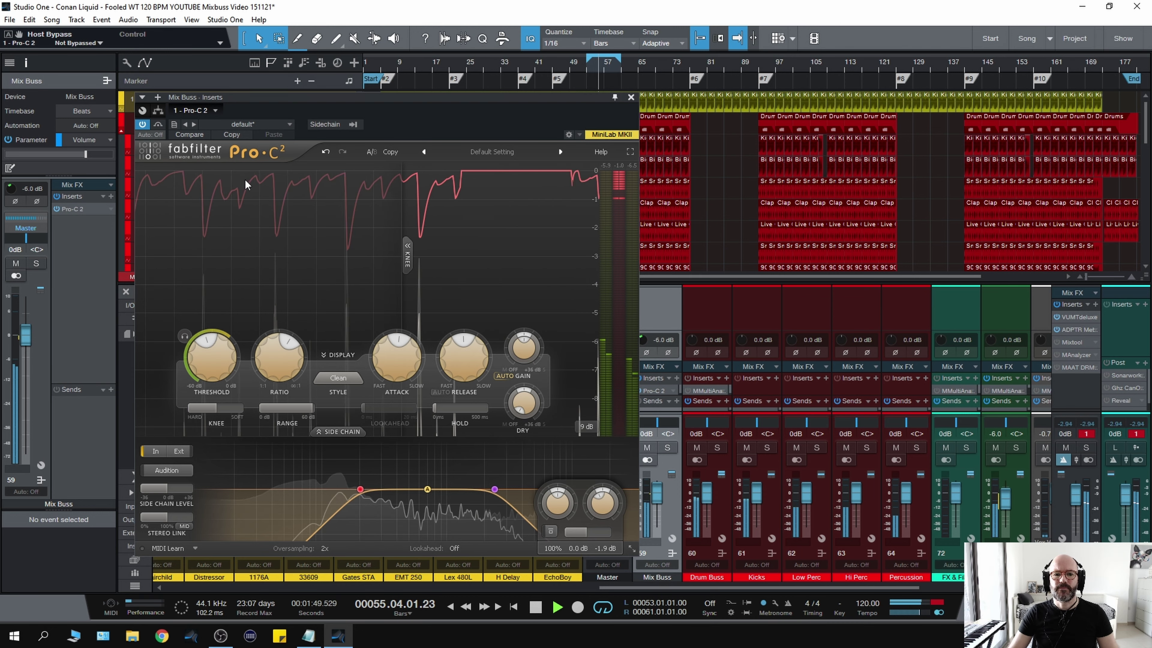
left_click(159, 125)
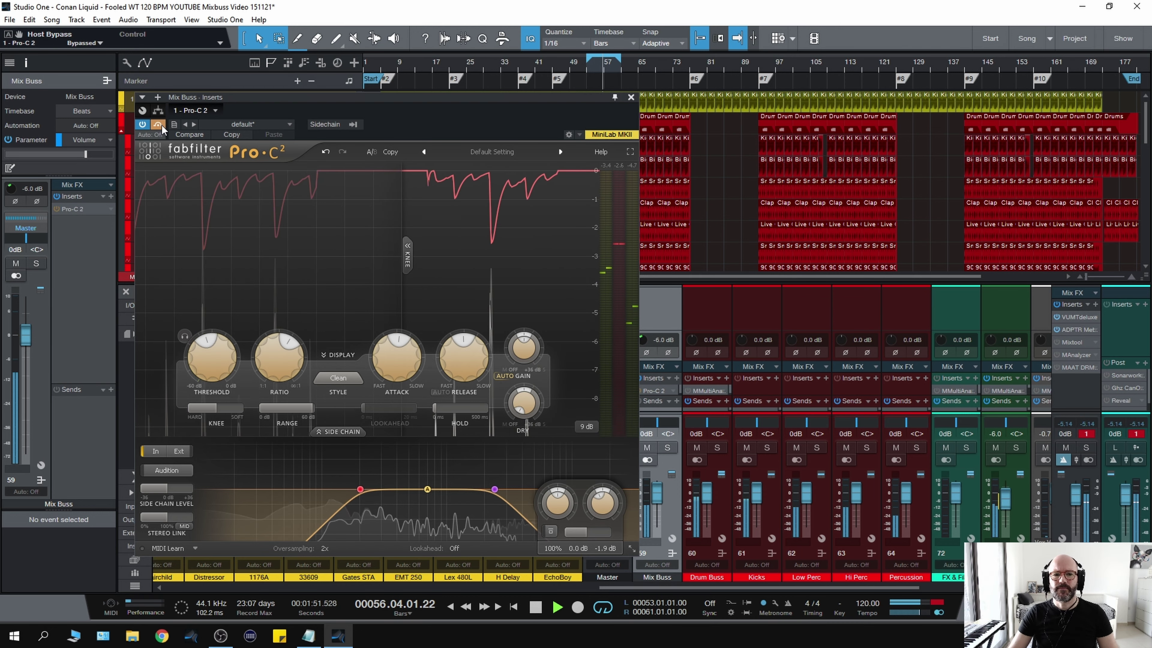
left_click(161, 125)
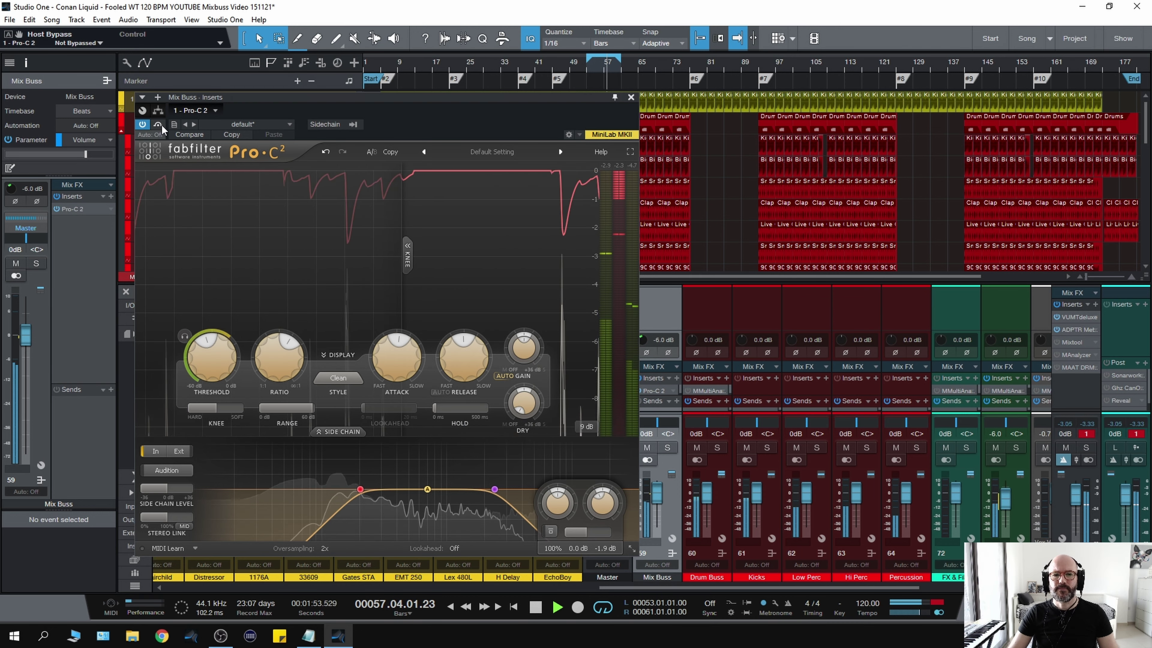
key("space")
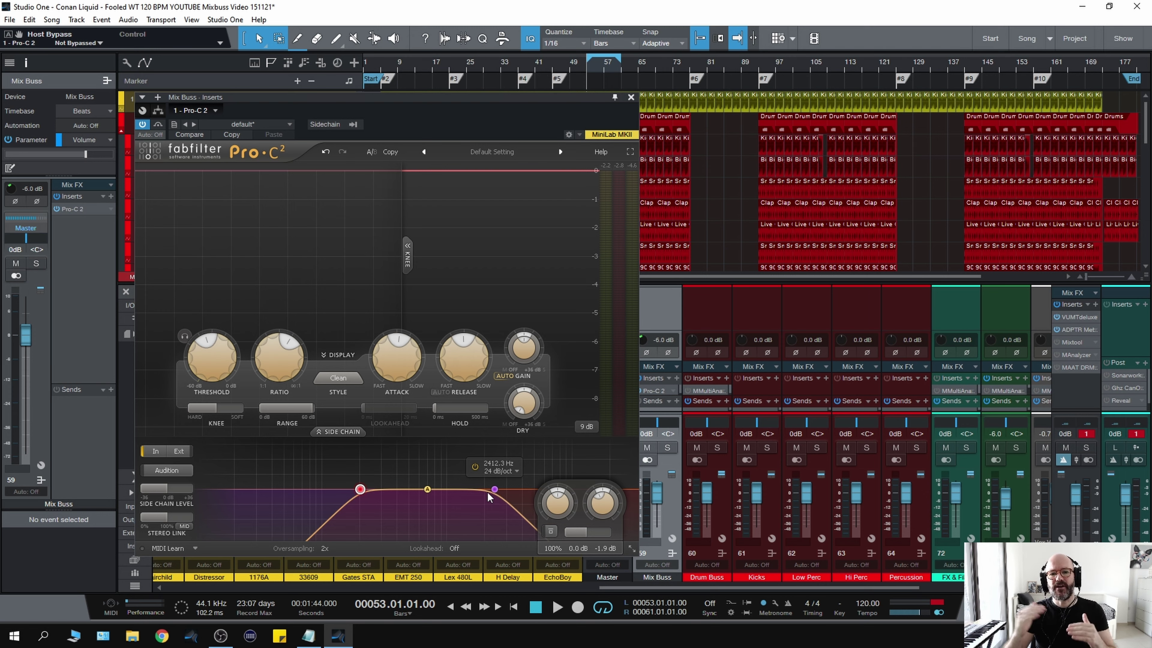
Play the loop once more through Pro-C 2, stop playback and close the plug-in window
key("space")
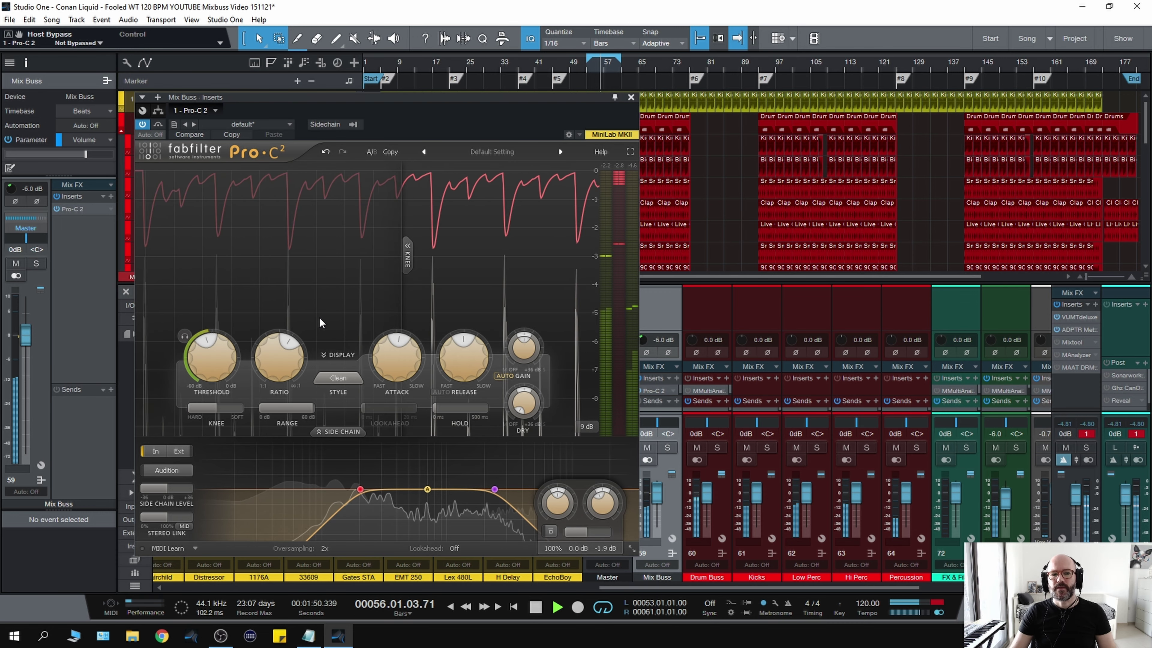
key("space")
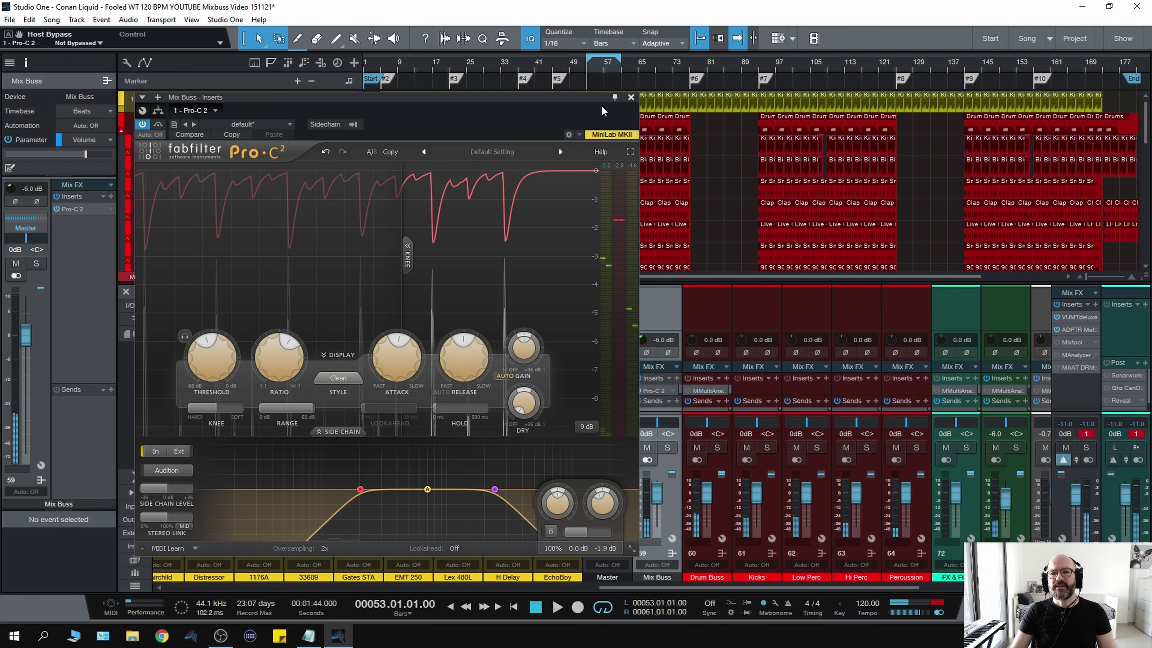
left_click(630, 97)
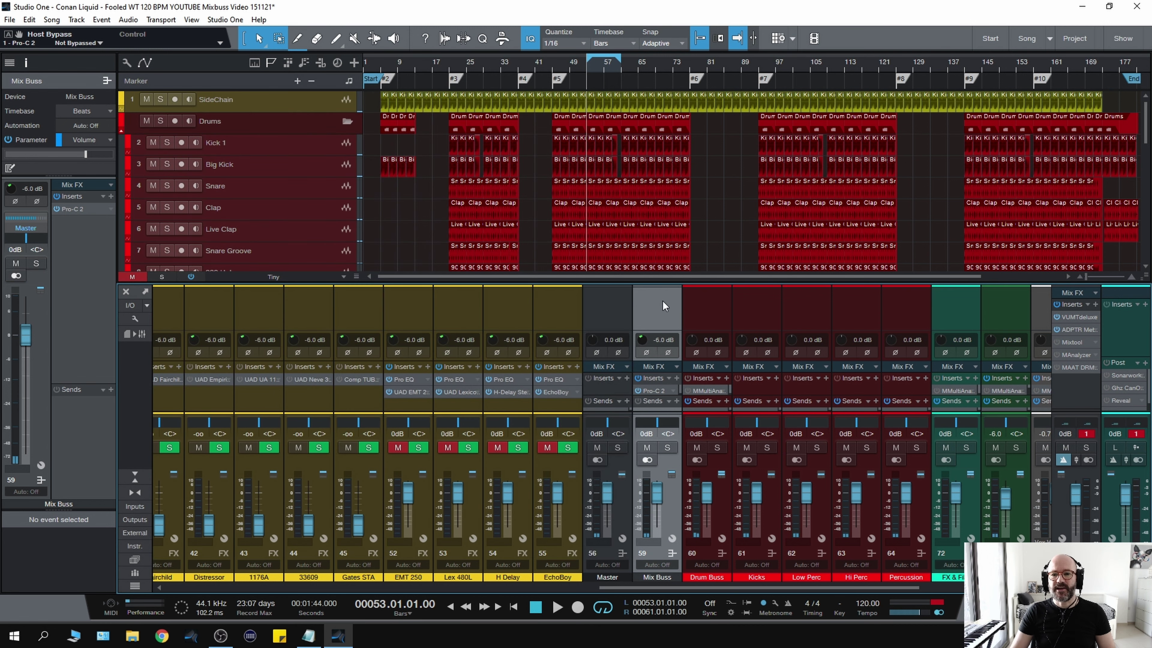
Search the insert effects for "ssl" and add SSL Native Bus Compressor 2 to the Mix Buss after Pro-C 2
scroll(662, 302, "right", 2)
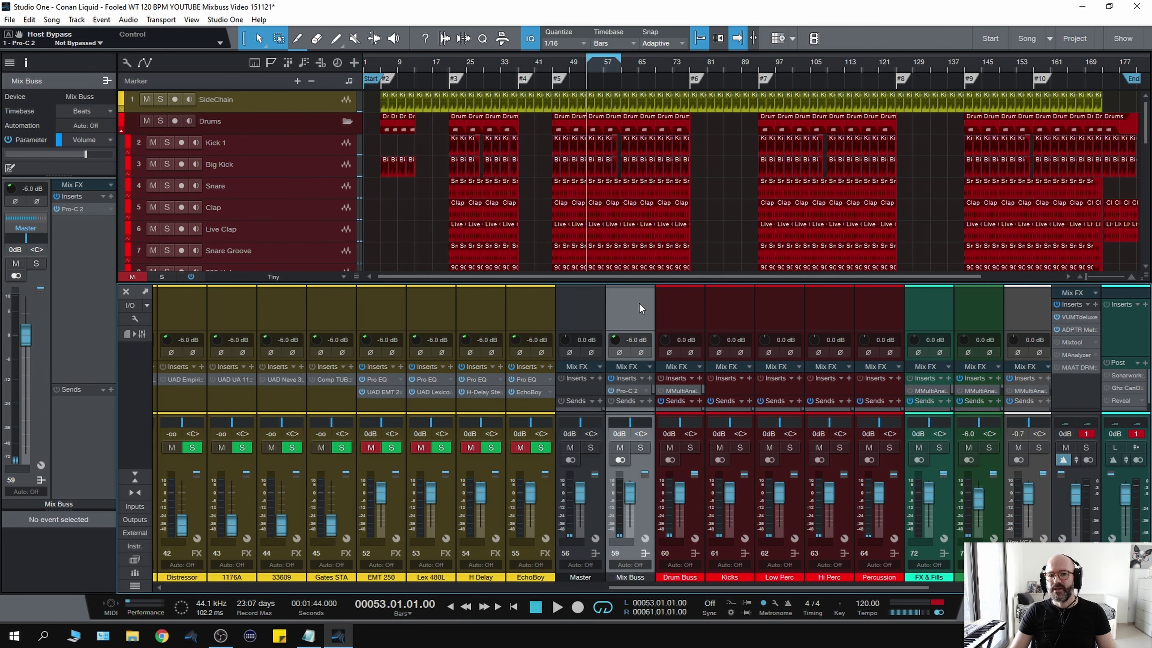
left_click(646, 377)
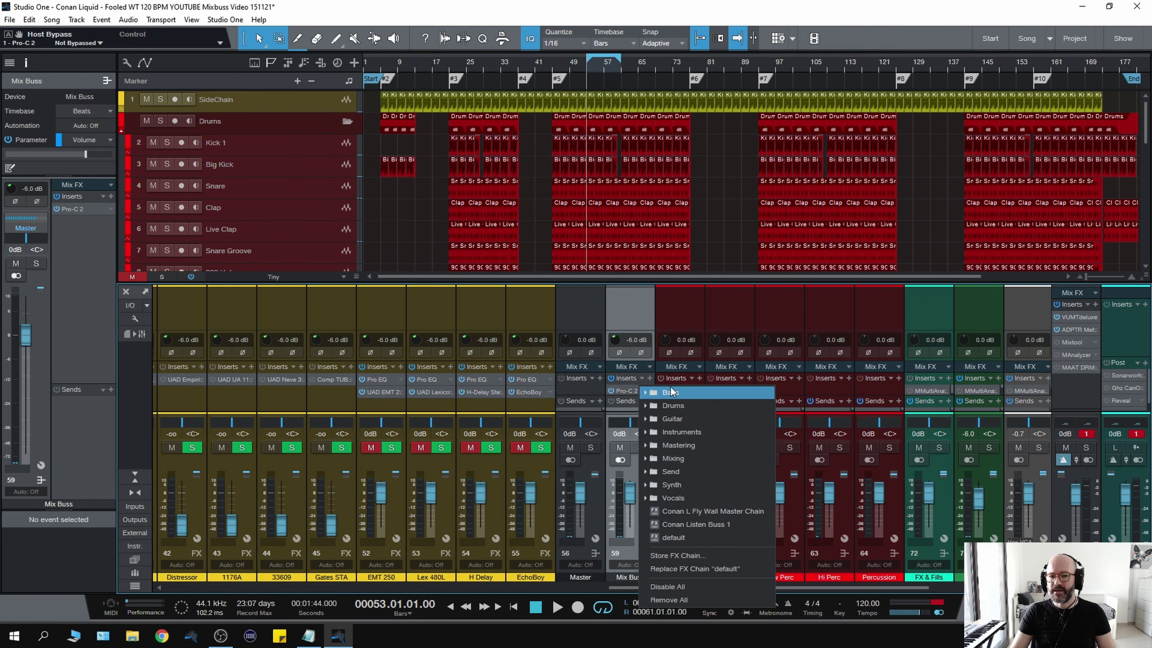
left_click(648, 355)
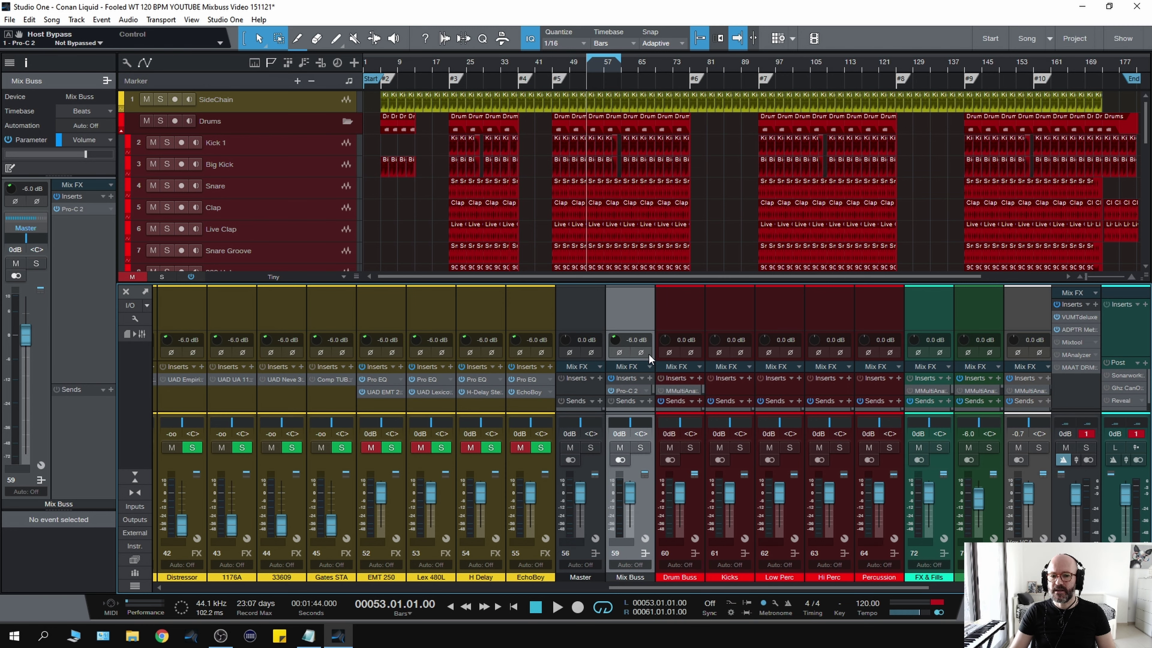
left_click(649, 377)
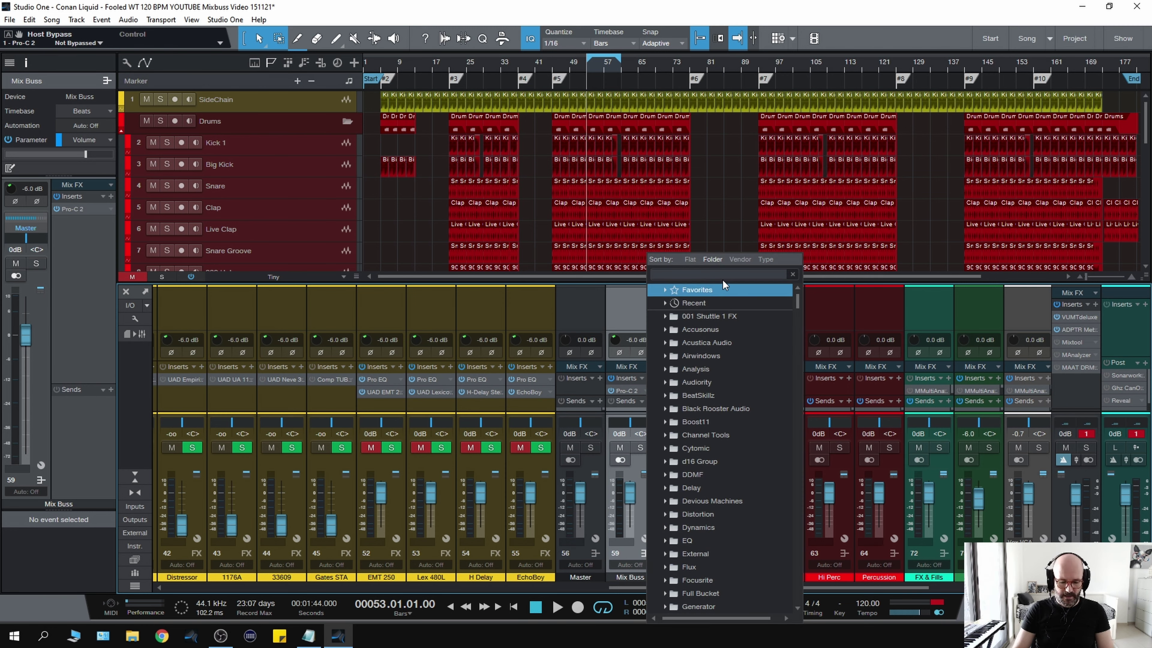
type("ssl")
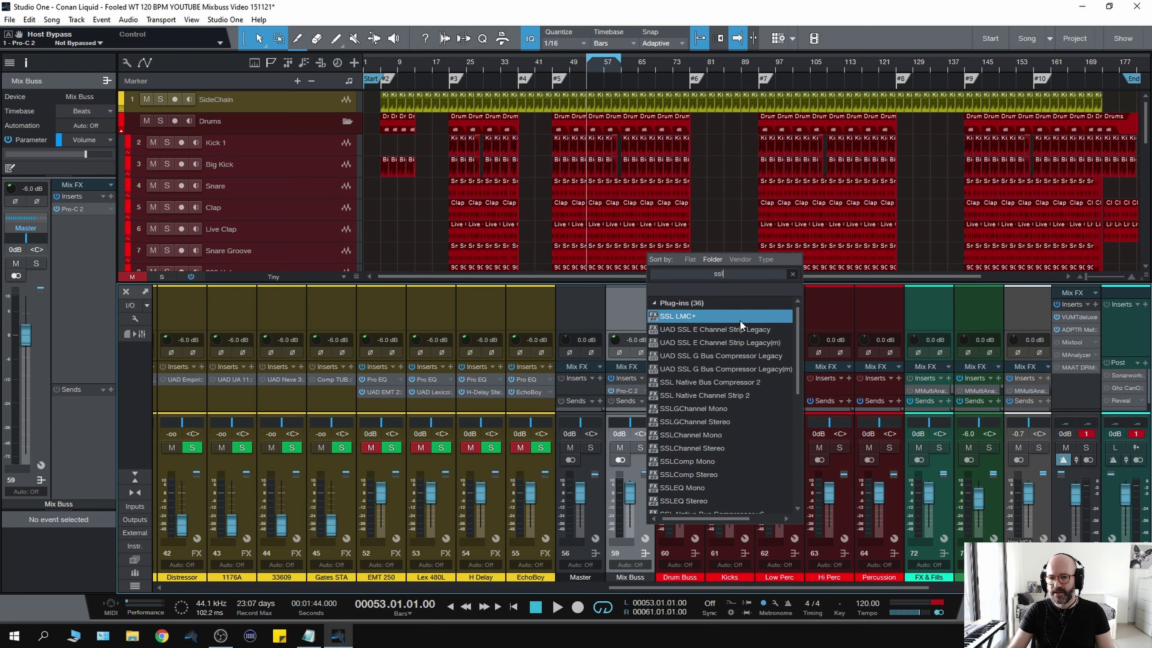
left_click(735, 383)
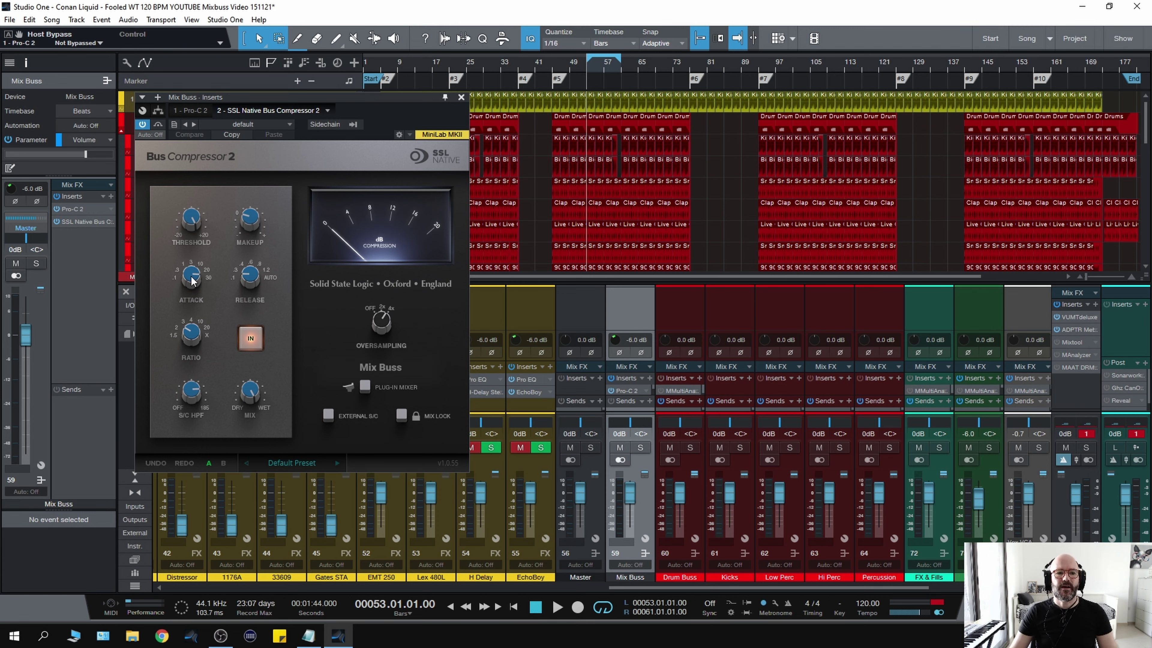
Play the loop briefly through the SSL bus compressor and set its oversampling to 4x
key("space")
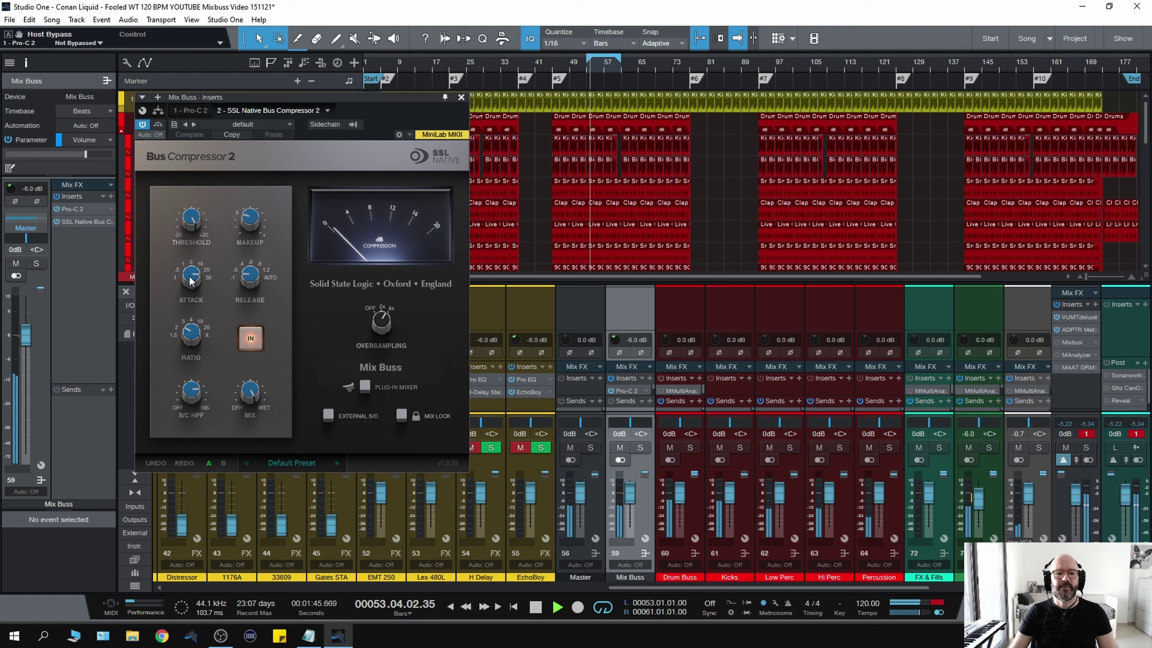
key("space")
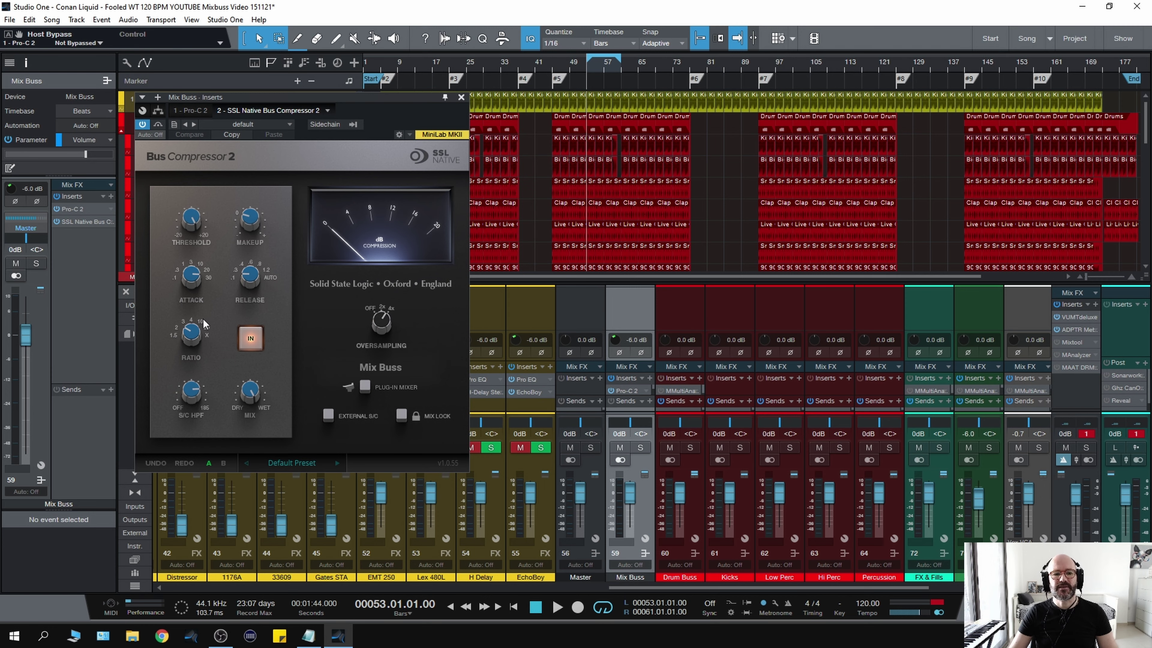
mouse_move(192, 396)
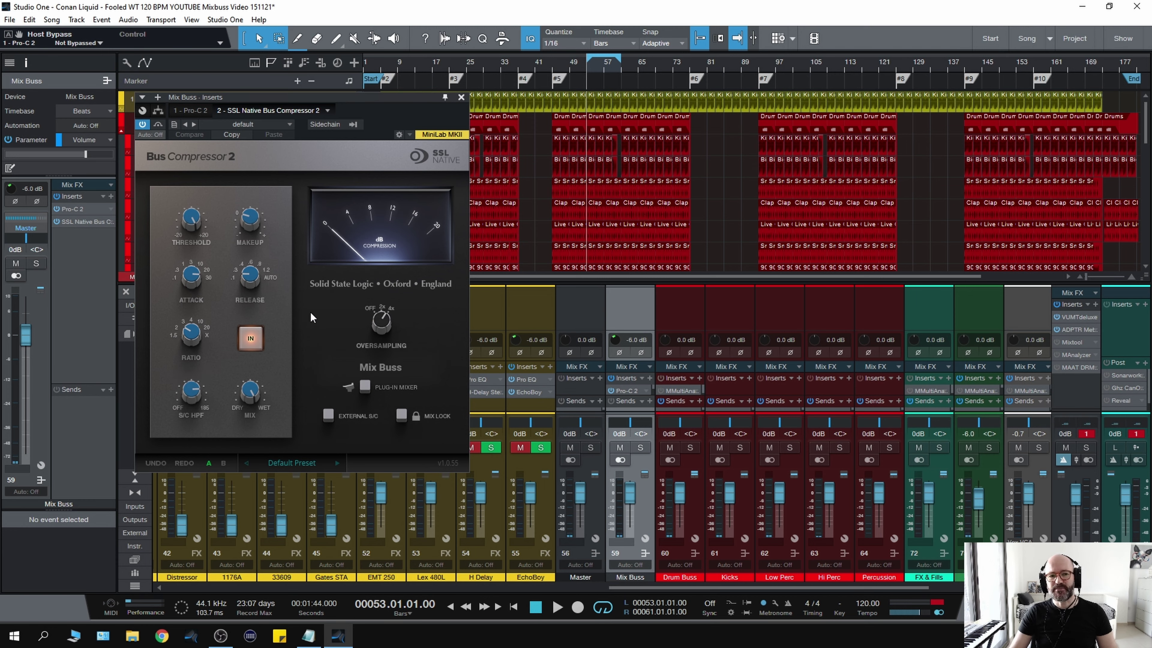
left_click(384, 327)
left_click(385, 328)
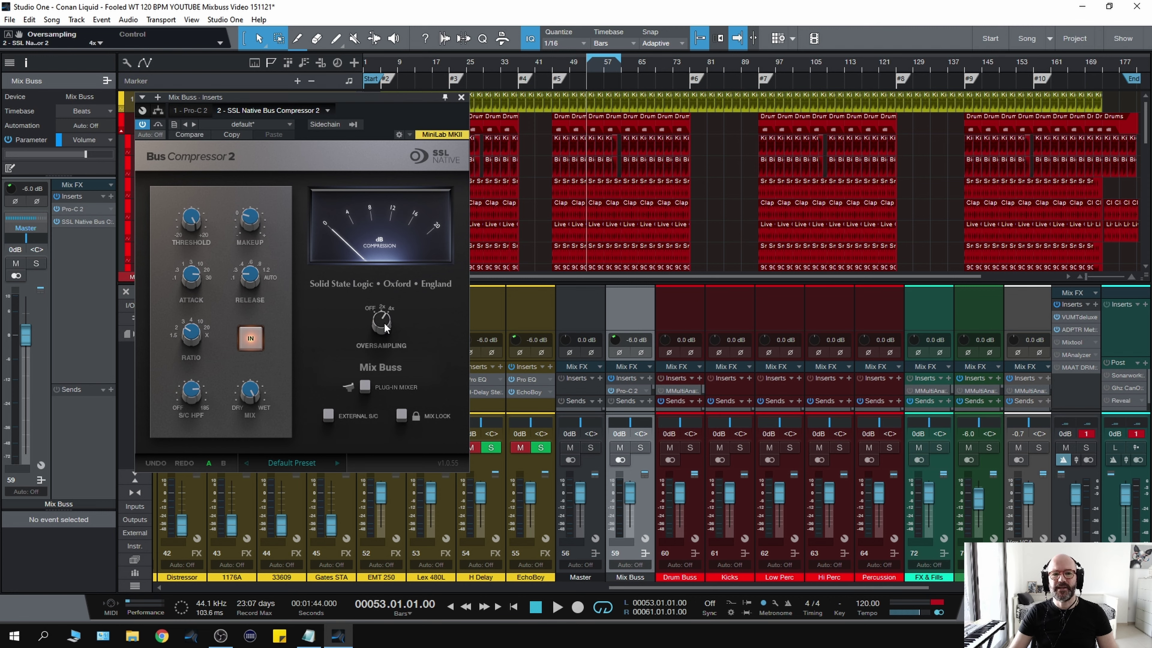
left_click(385, 327)
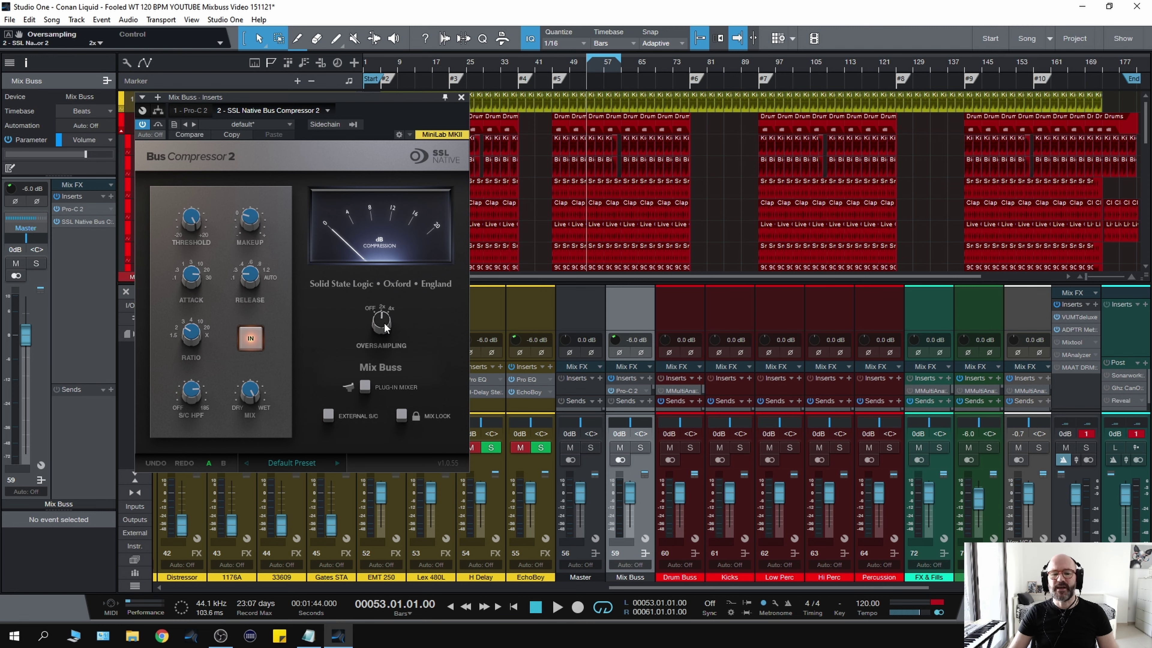
left_click(385, 328)
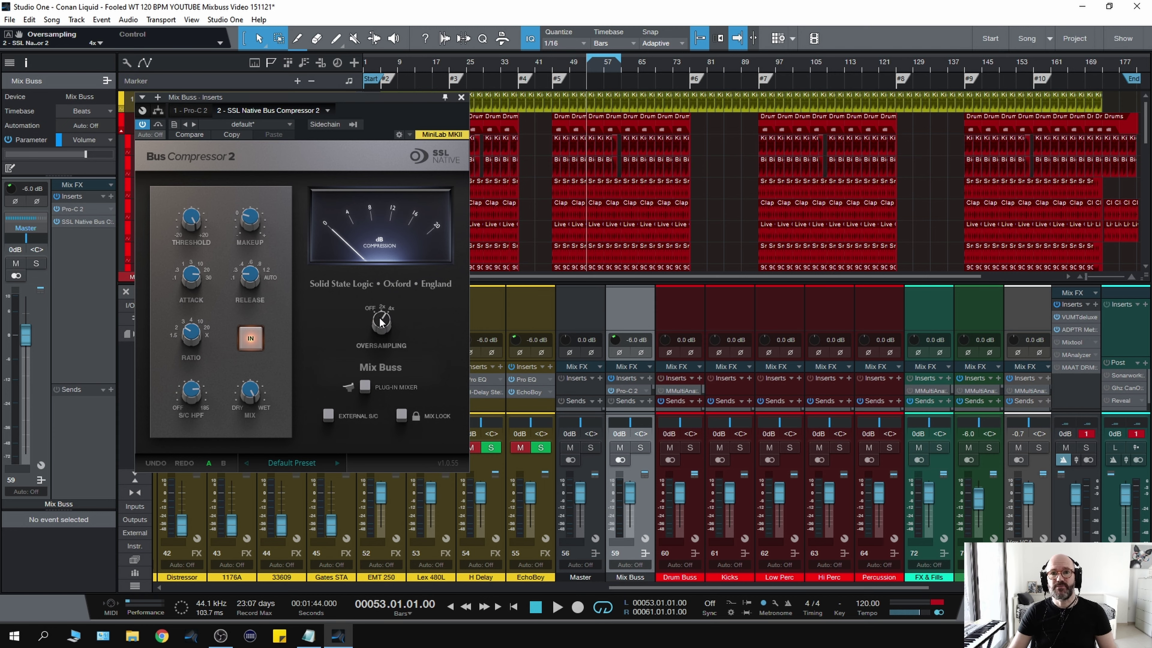
Lower the SSL compressor's threshold to 10.8 dB during playback and compare the result against bypass
key("space")
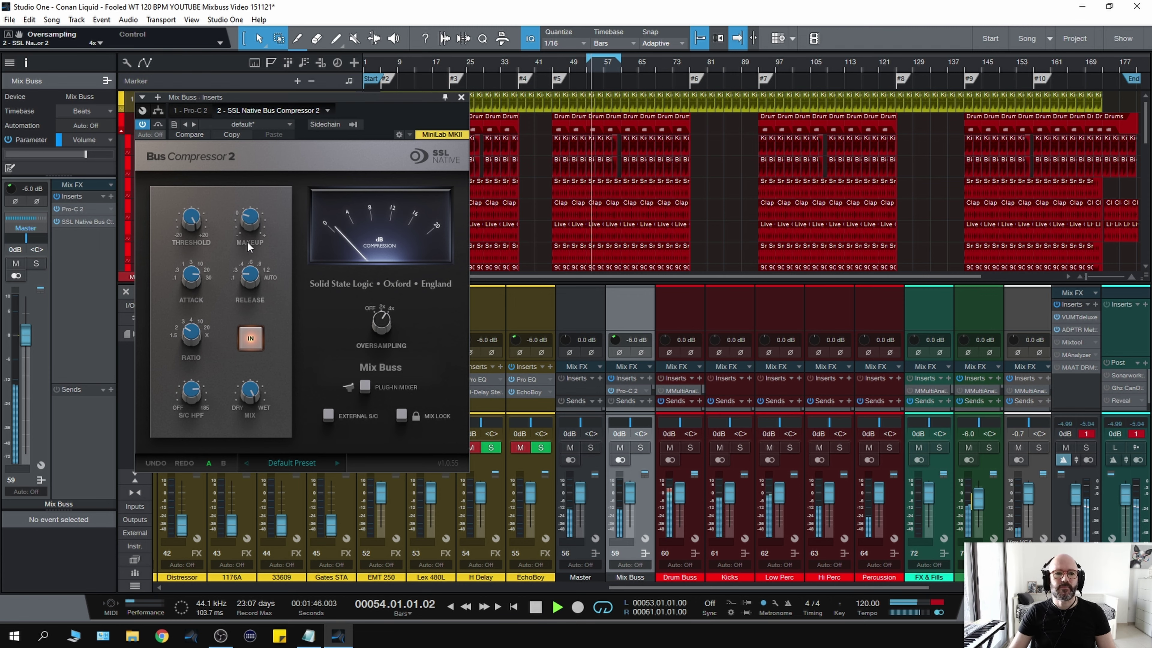
mouse_move(191, 226)
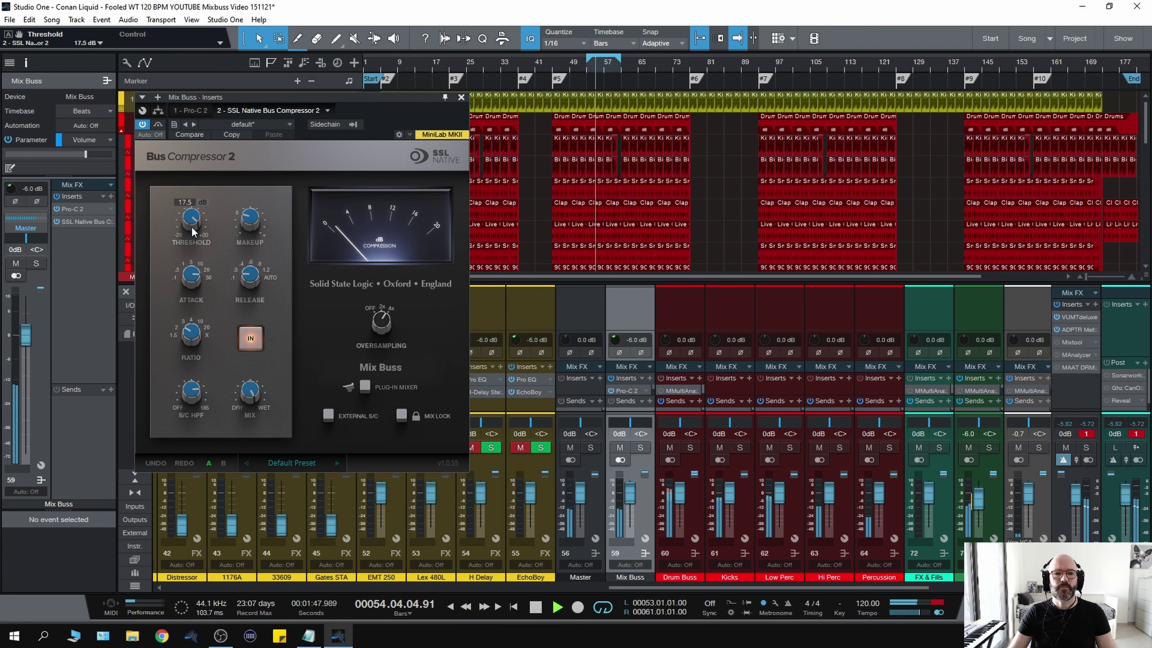
left_click_drag(191, 232, 186, 246)
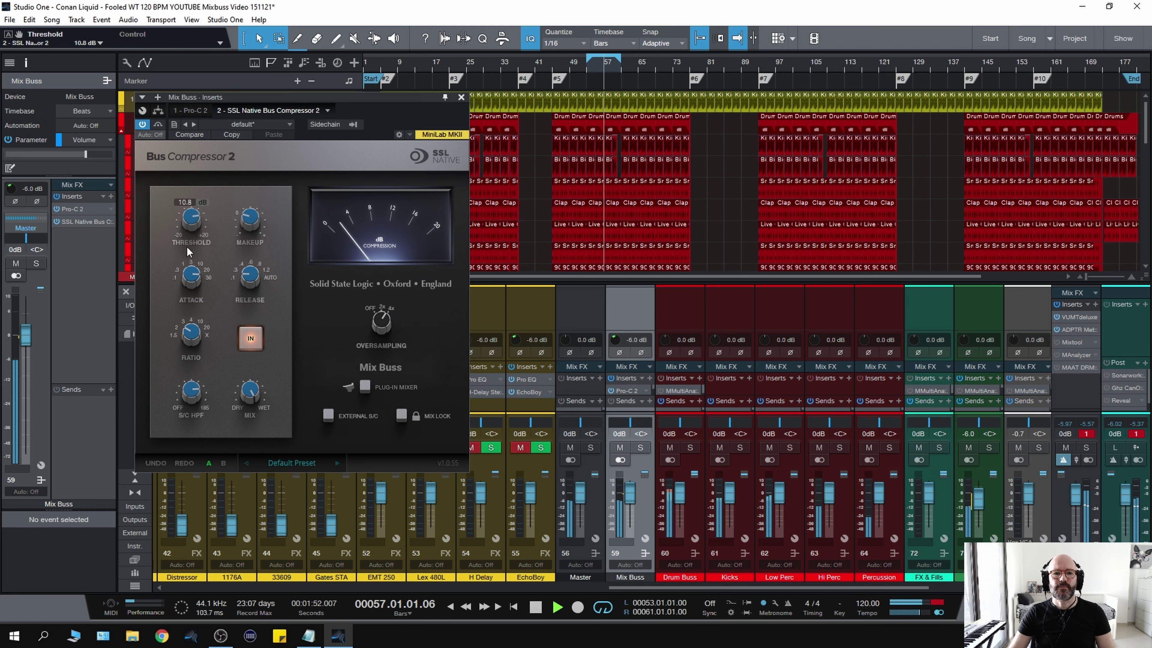
left_click(157, 124)
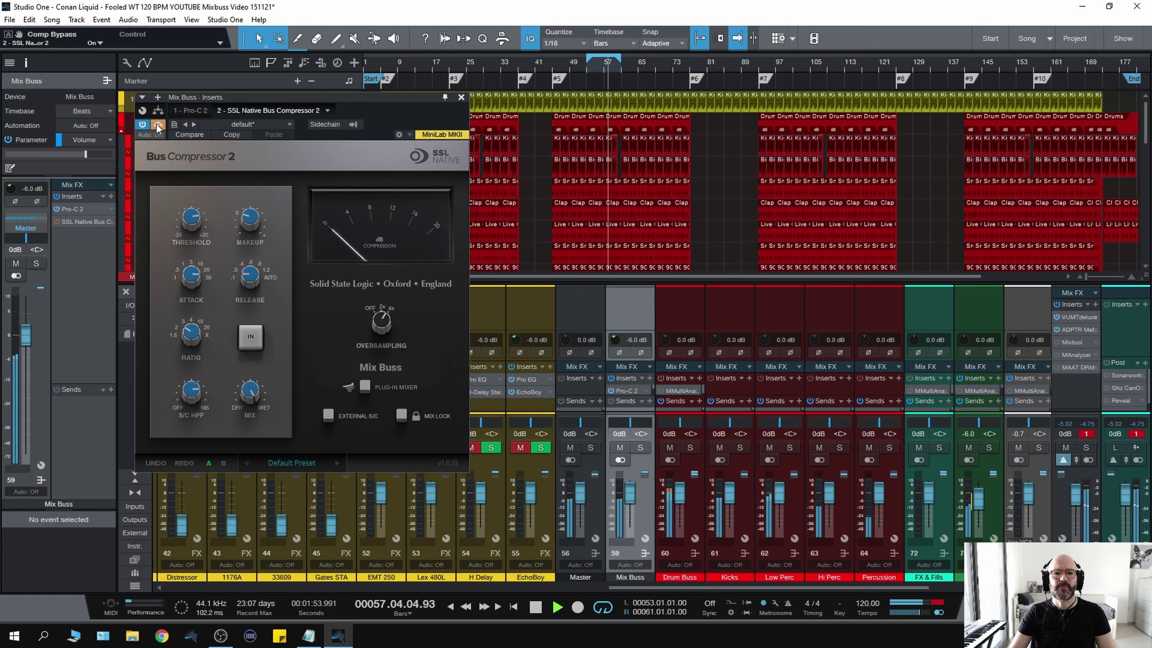
left_click(157, 125)
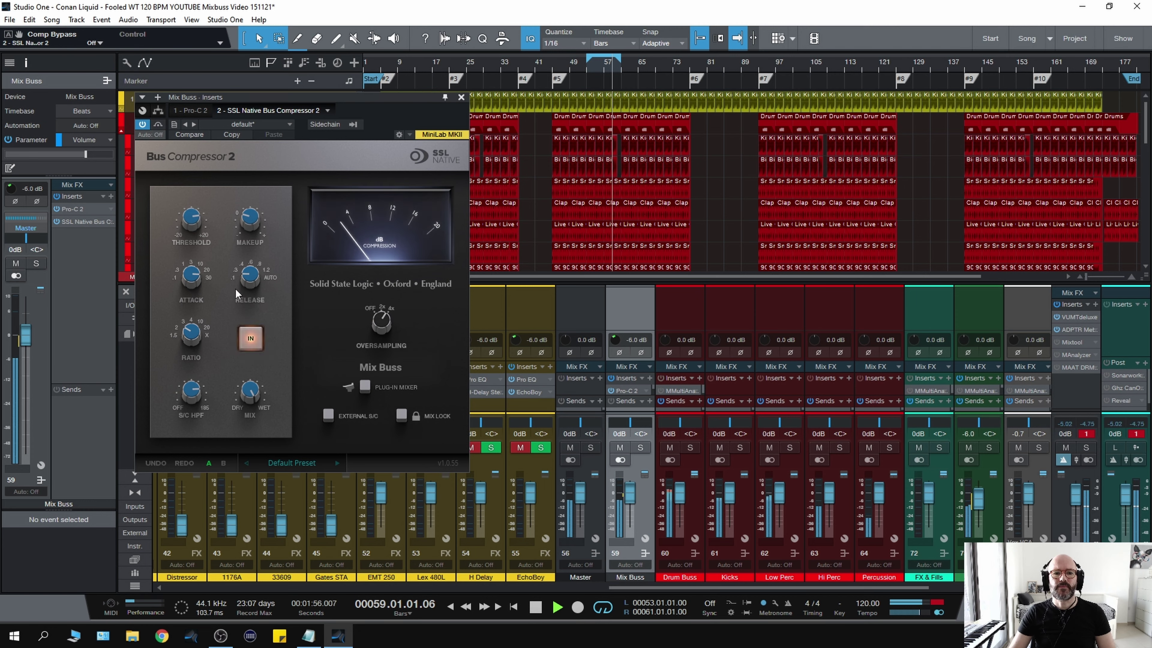
key("space")
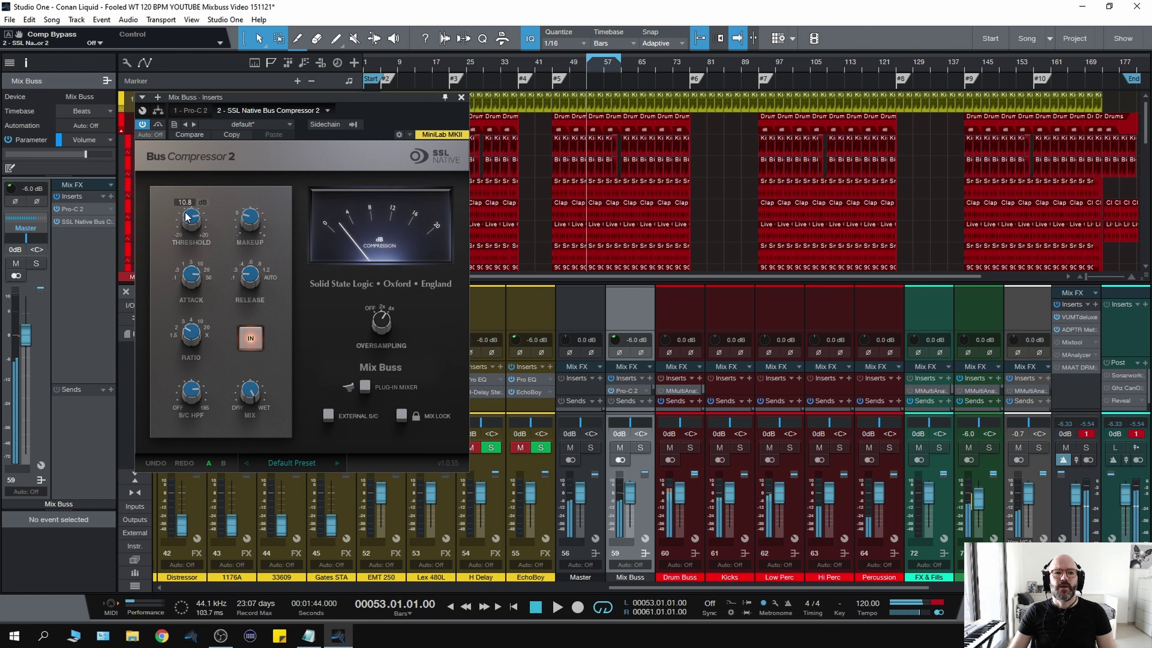
Lower the SSL compressor's threshold further to 3.2 dB, playing short passages of the loop to check it
mouse_move(194, 216)
left_click_drag(194, 221, 194, 228)
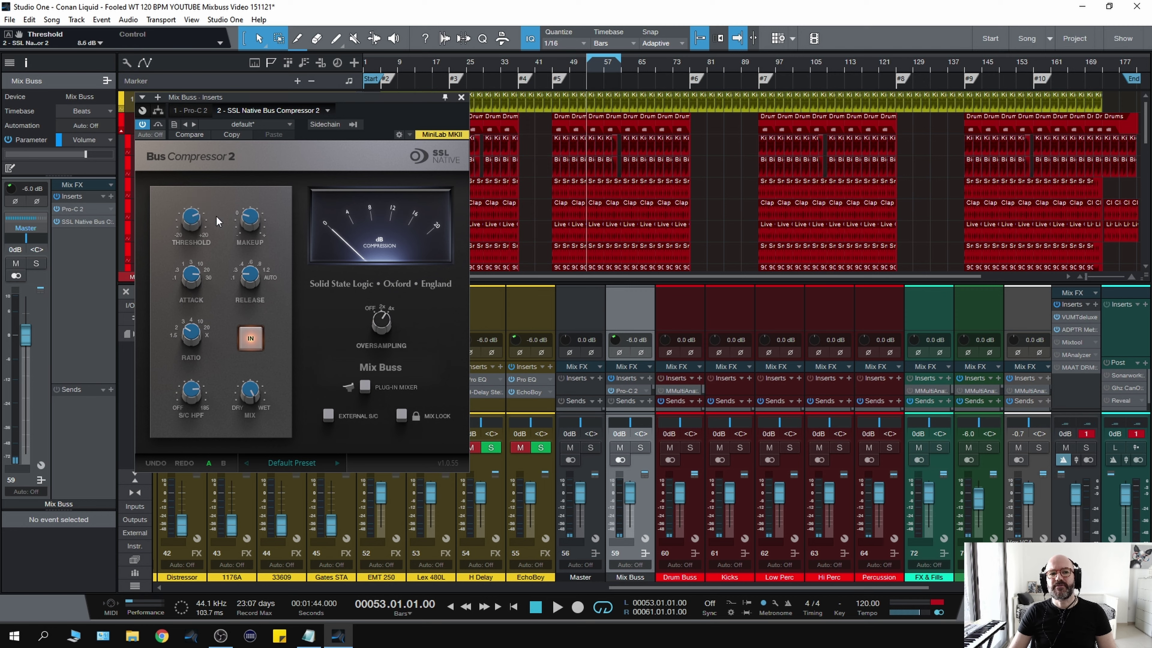
key("space")
left_click_drag(191, 221, 190, 231)
key("space")
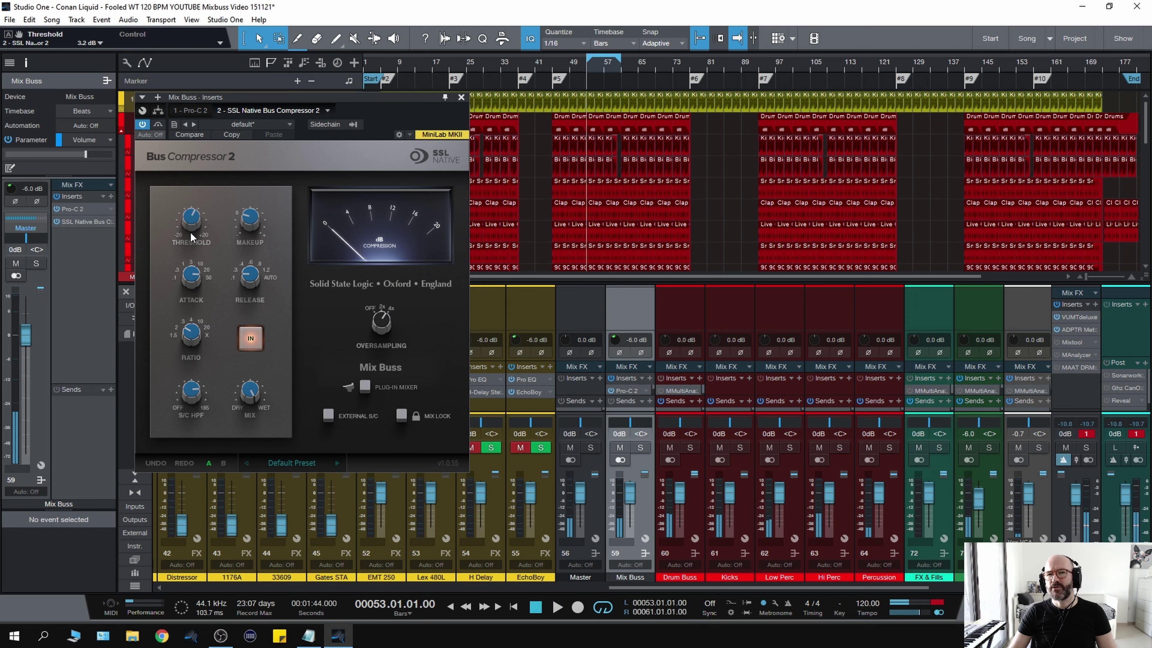
key("space")
mouse_move(190, 224)
key("space")
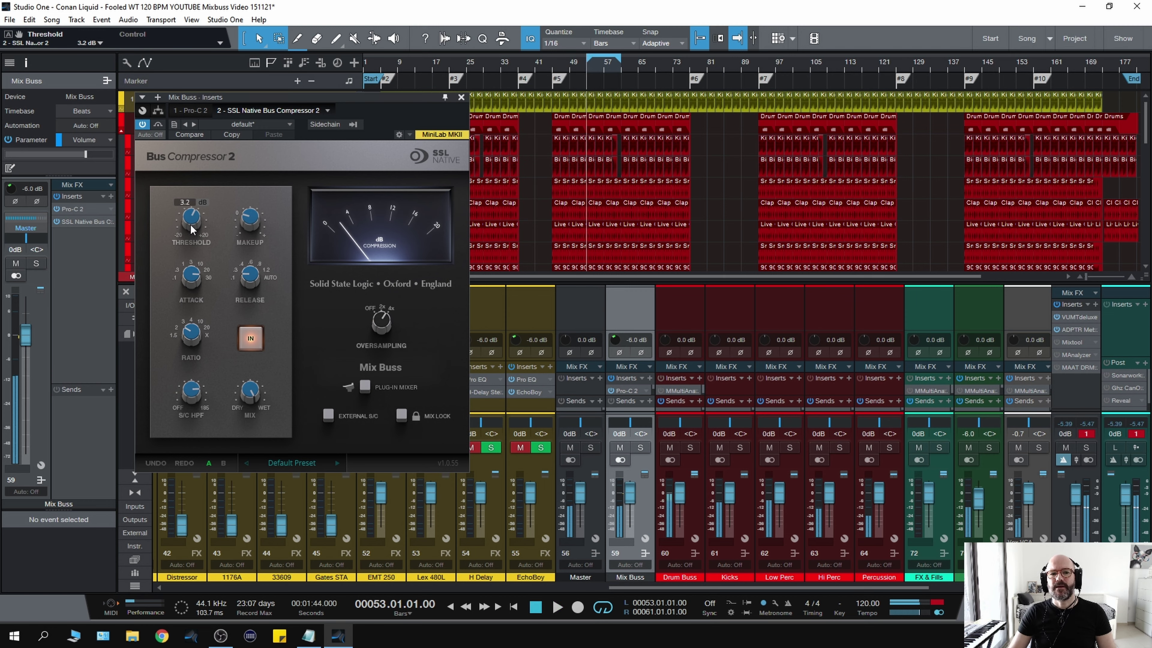
key("space")
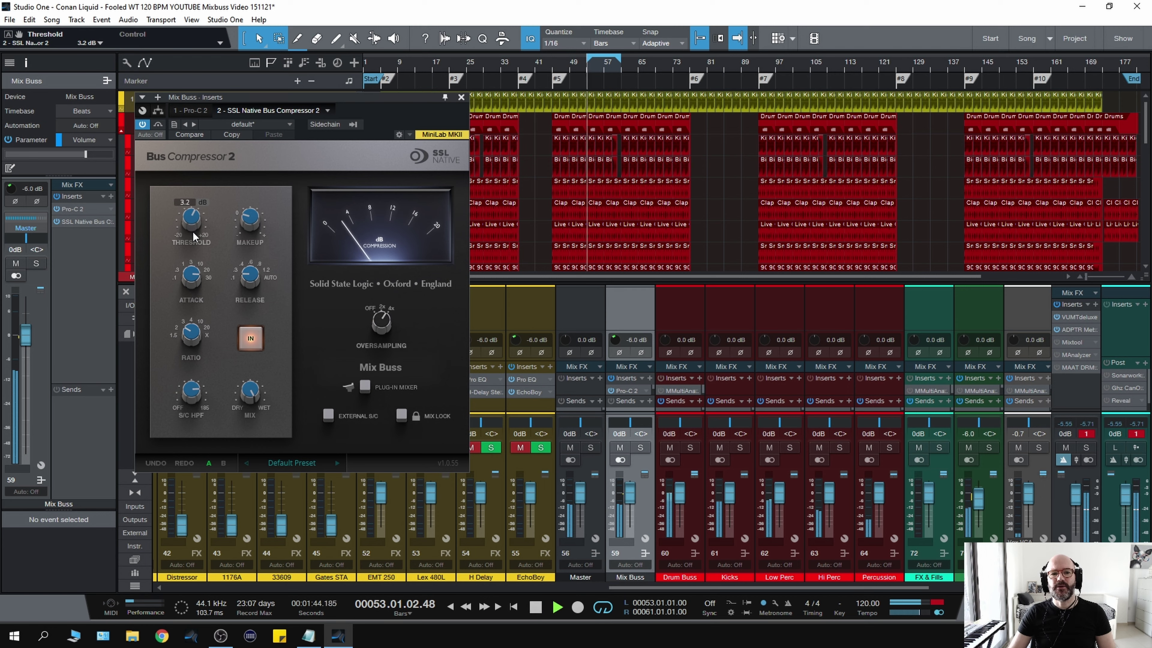
key("space")
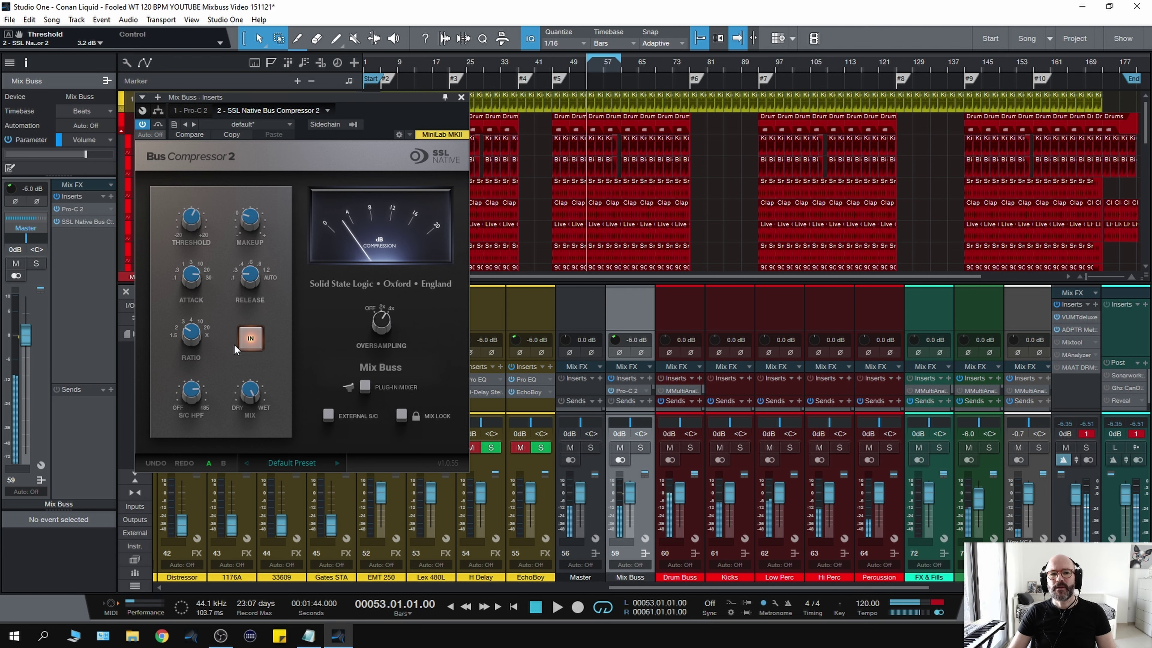
Set the SSL compressor's dry/wet mix to 58% and play the loop to hear the blend
mouse_move(248, 395)
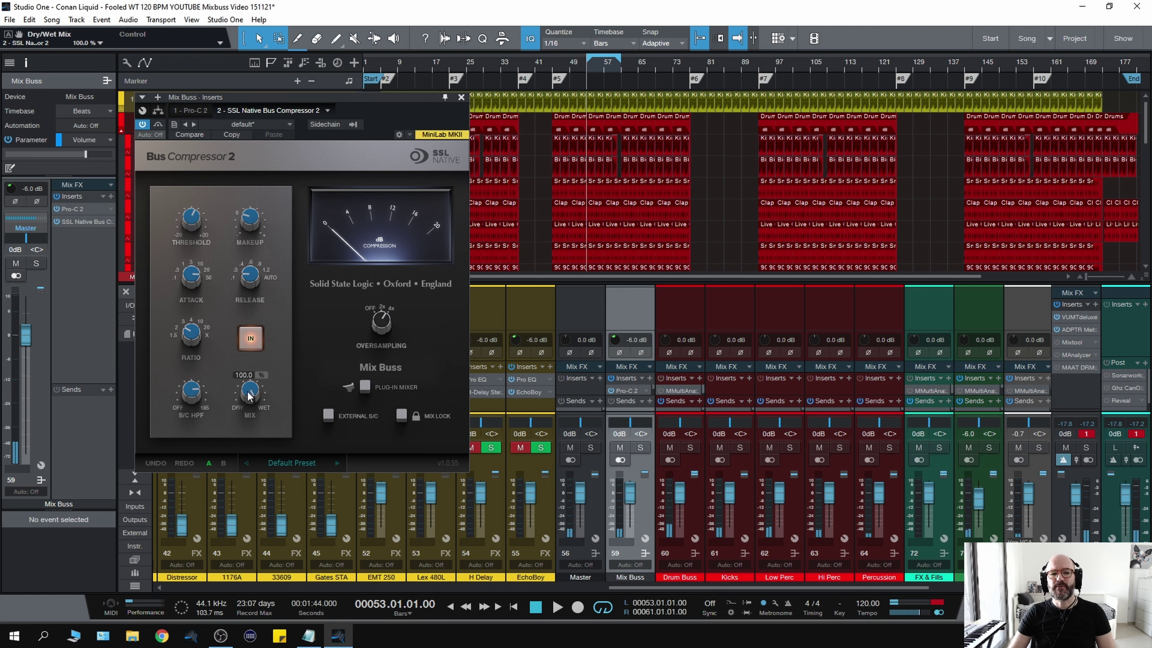
left_click_drag(249, 396, 242, 419)
key("space")
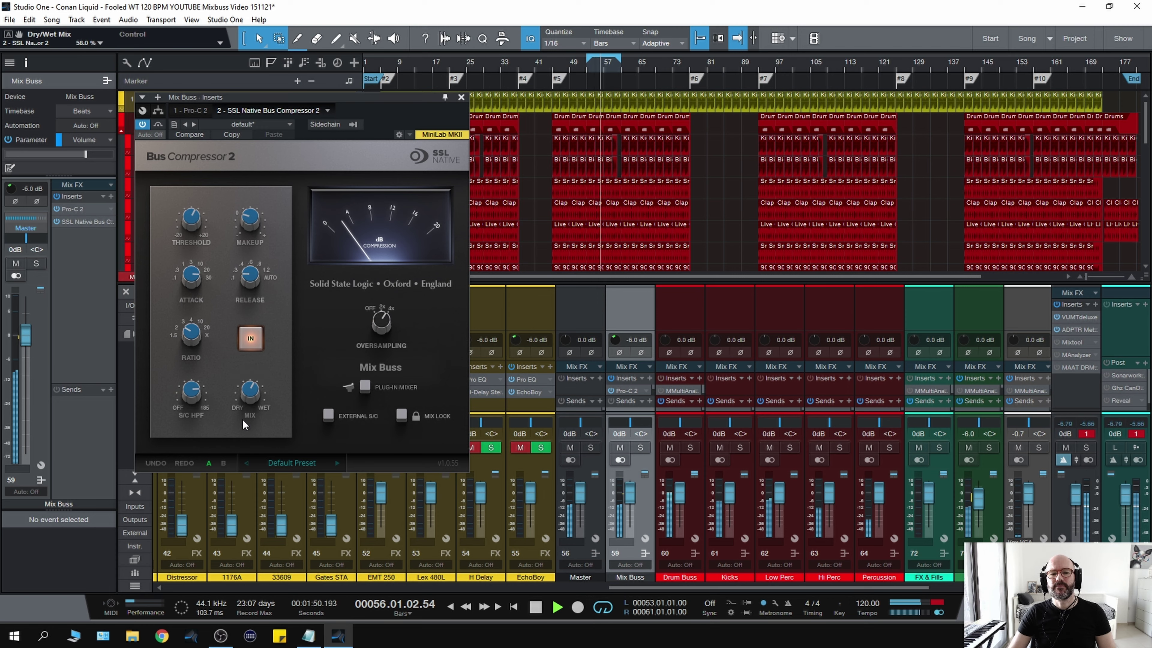
Play short passages of the loop through the SSL bus compressor and compare the result against bypass
key("space")
mouse_move(251, 393)
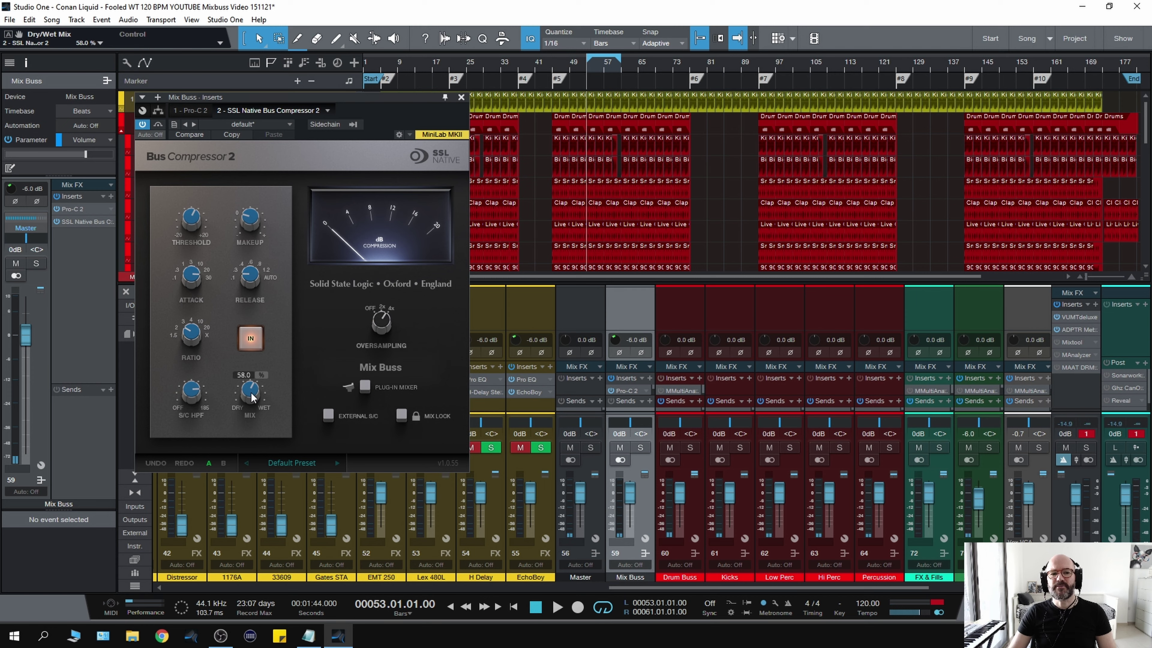
key("space")
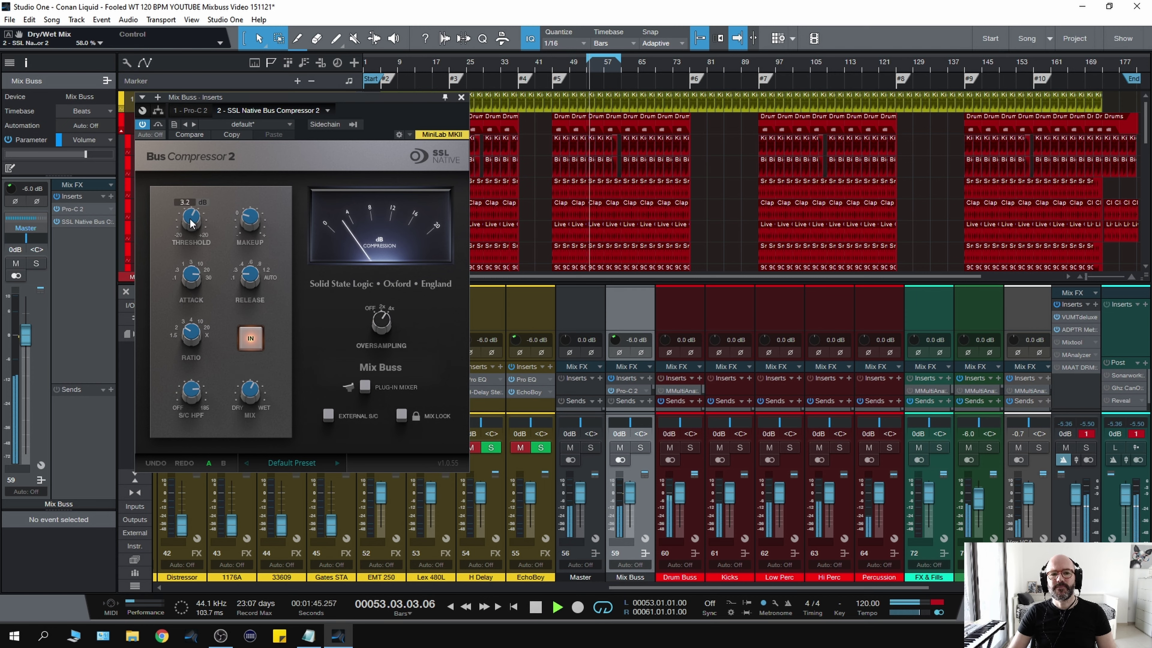
left_click(160, 124)
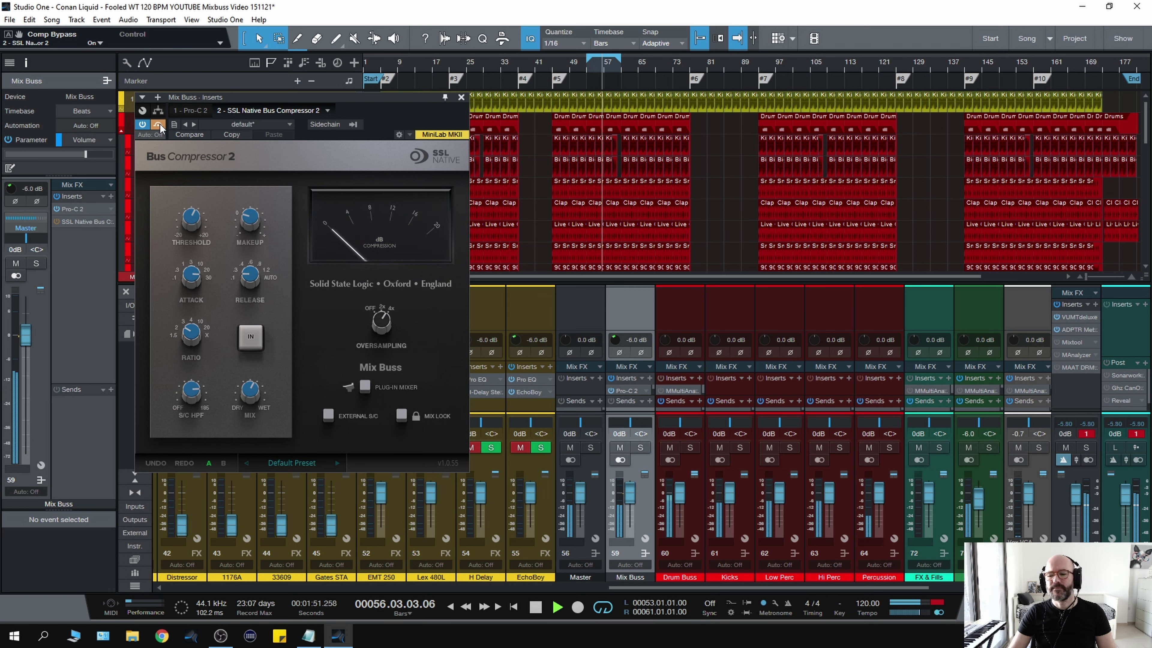
left_click(160, 124)
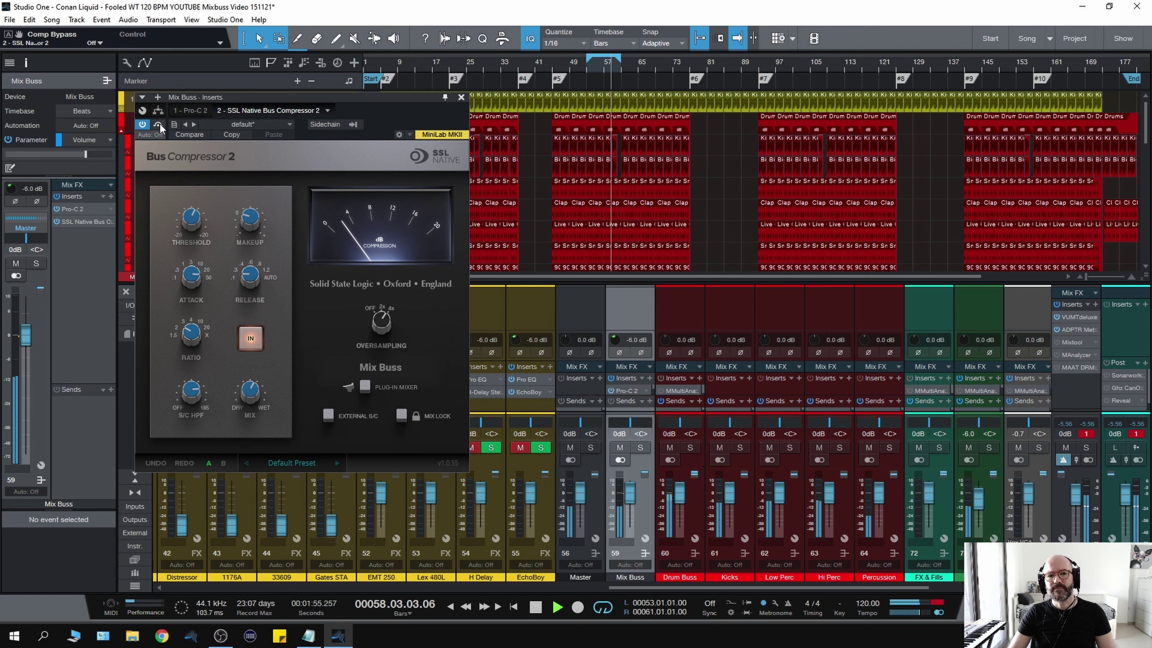
key("space")
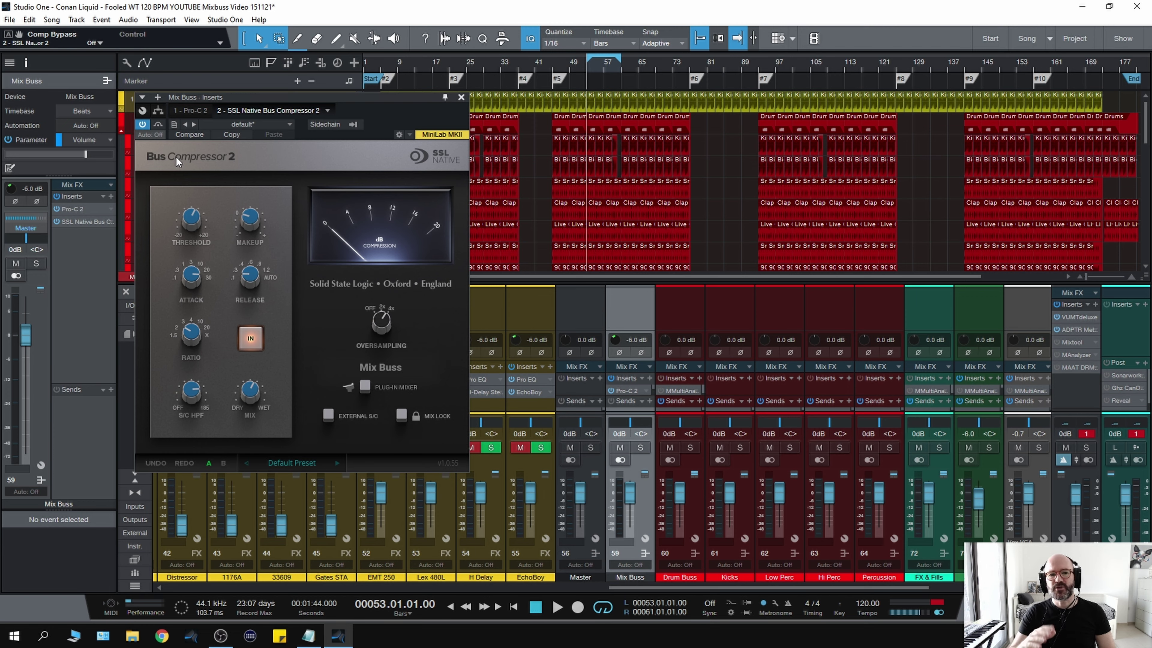
key("space")
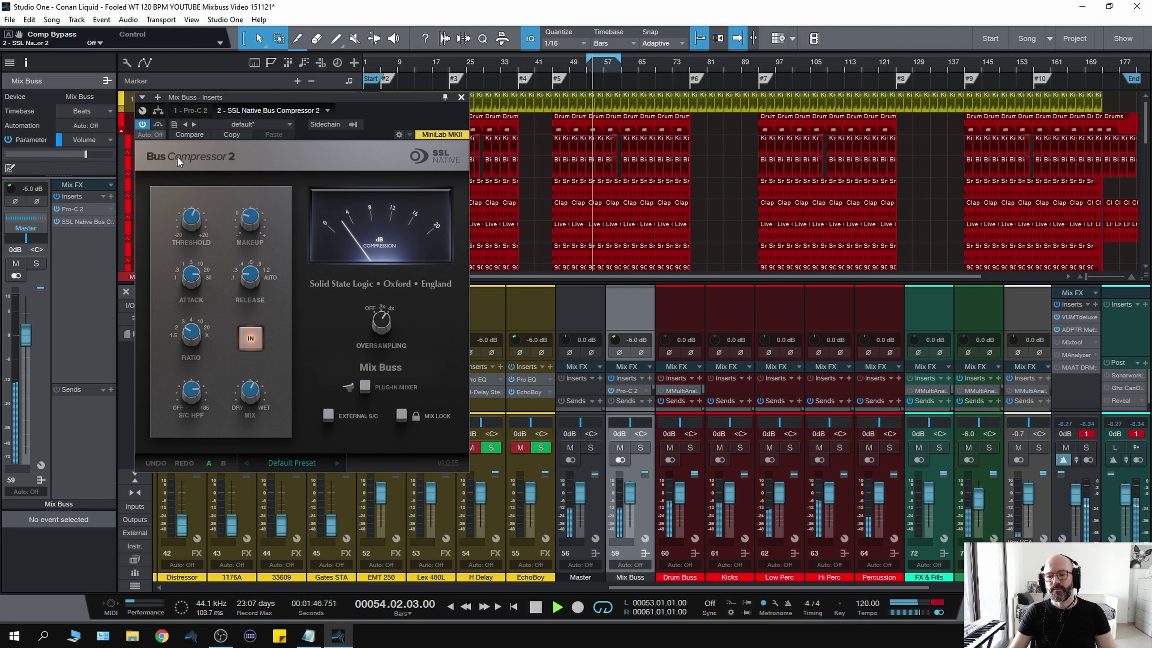
key("space")
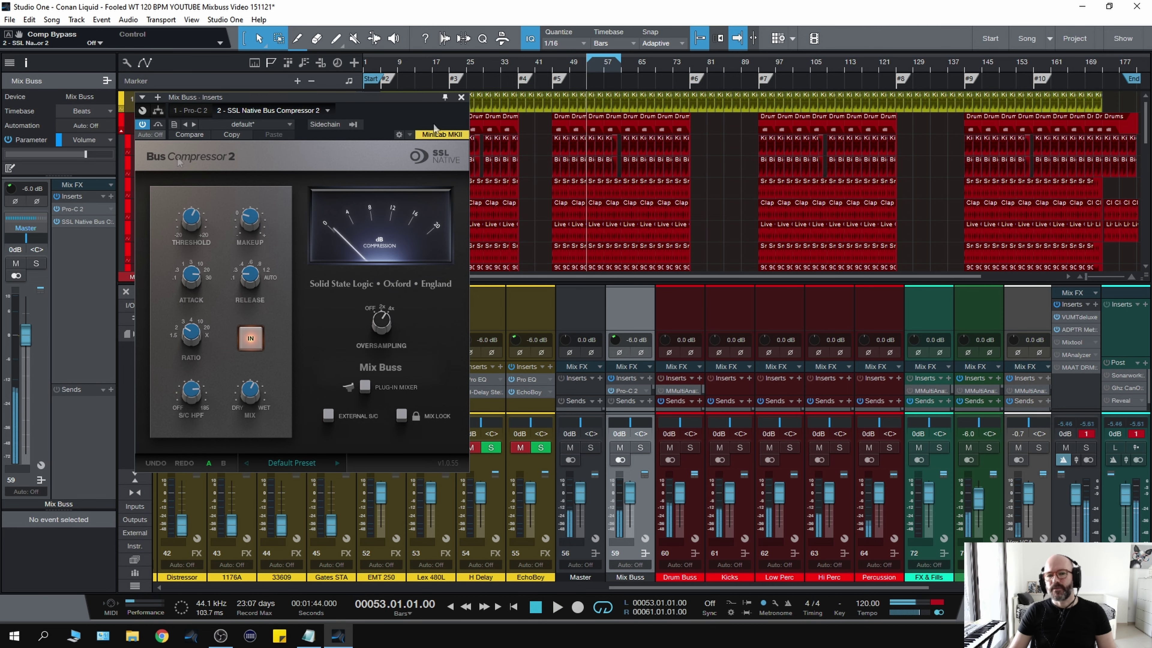
Remove all inserts from the Mix Buss channel and insert the UAD Shadow Hills Mastering Compressor in their place
left_click(461, 98)
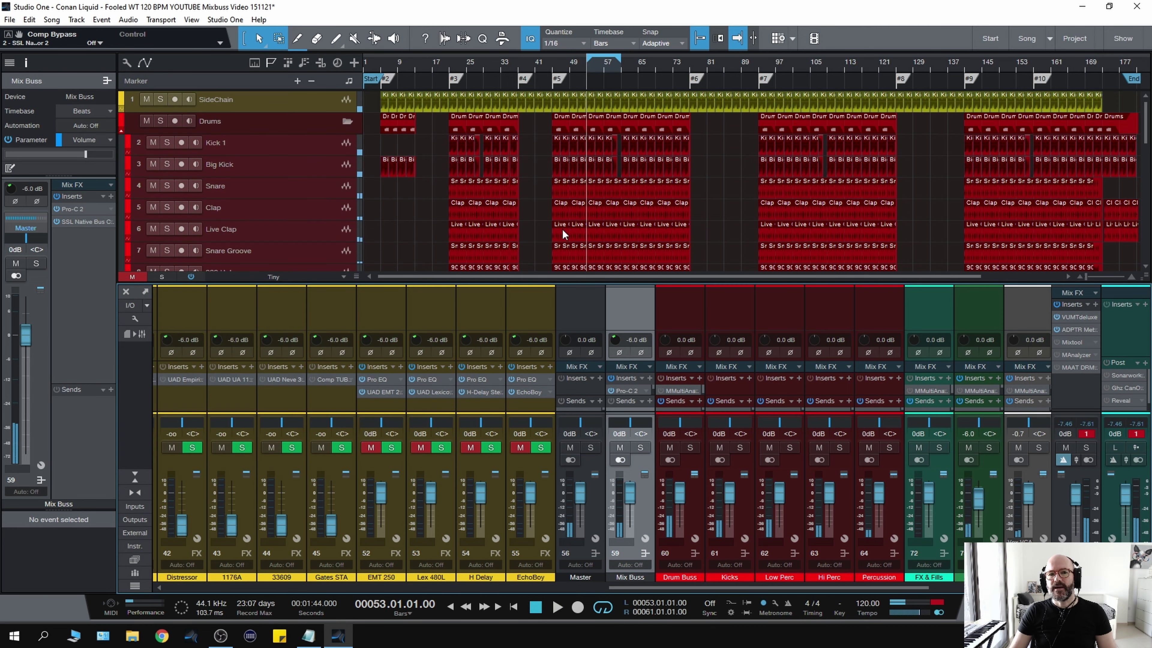
left_click(642, 378)
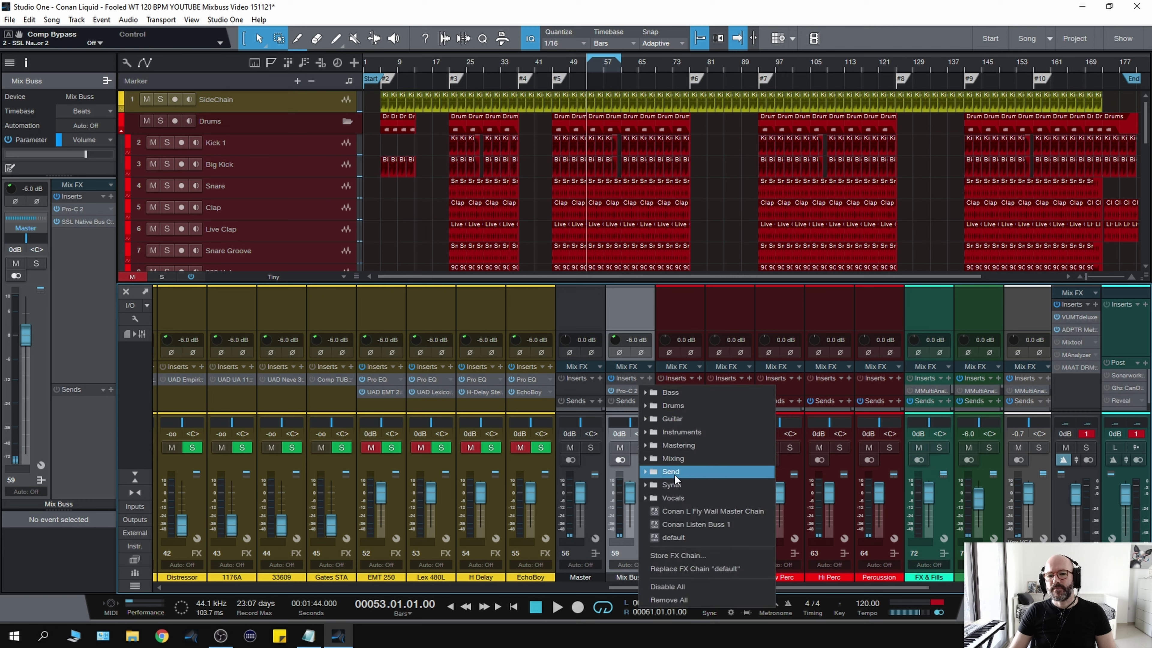
left_click(694, 596)
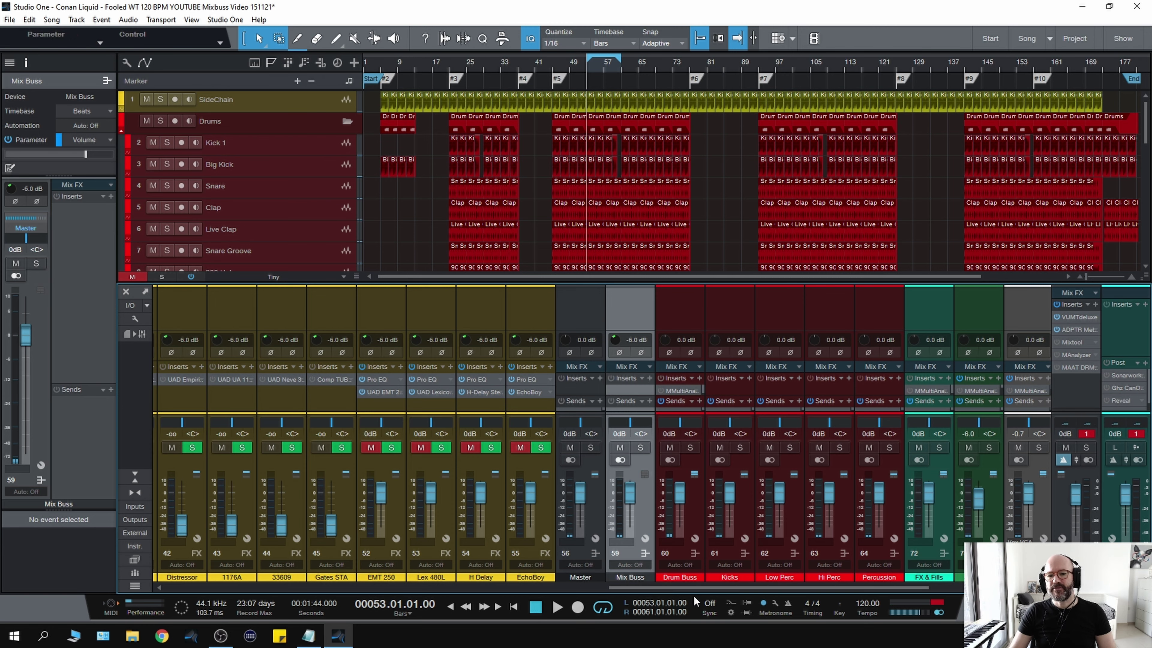
left_click(649, 378)
type("shadow")
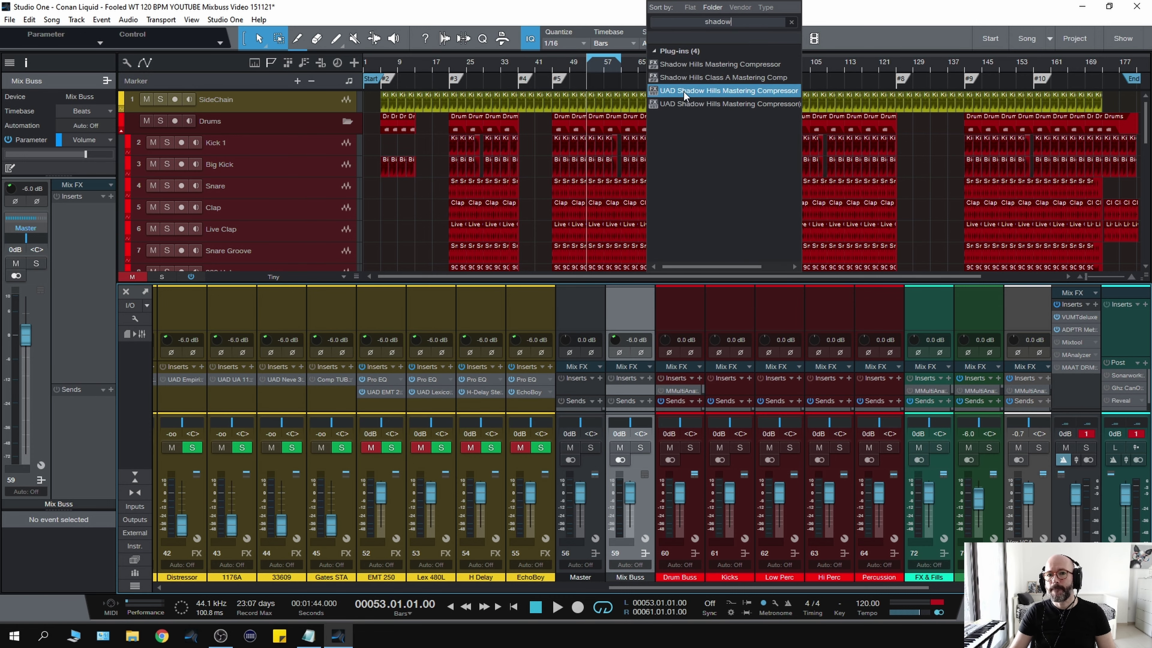
left_click(737, 91)
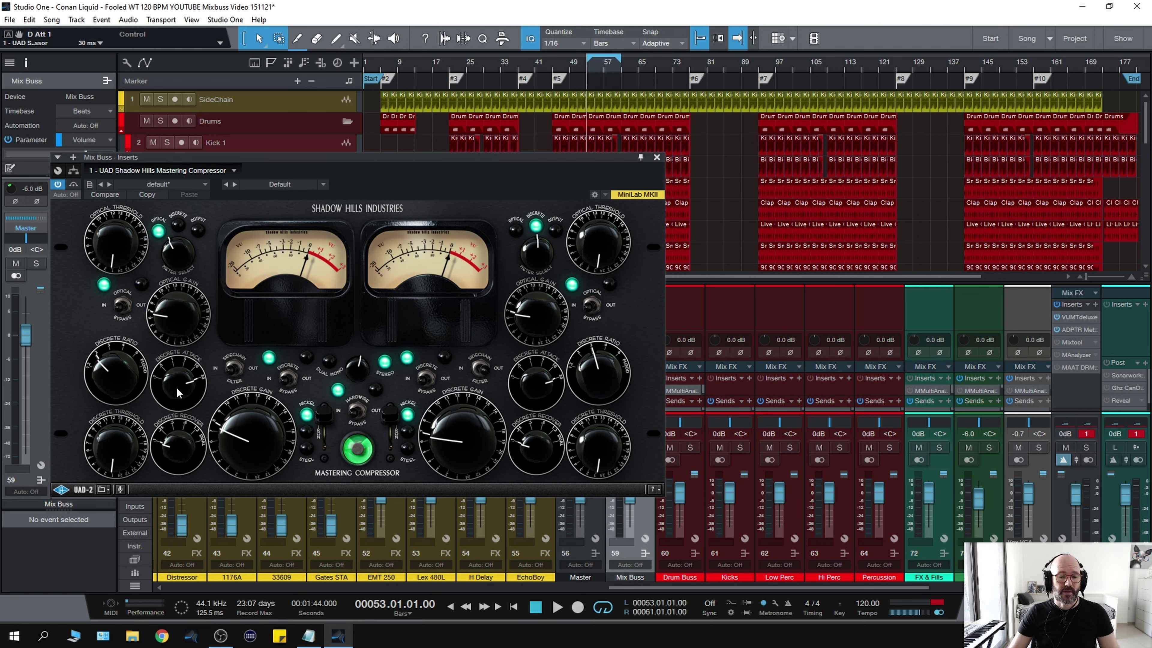
Set the first channel's discrete recover to 0.1 s and ratio to 2:1, and cycle the transformer through Steel and Iron back to Nickel
scroll(184, 383, "up", 1)
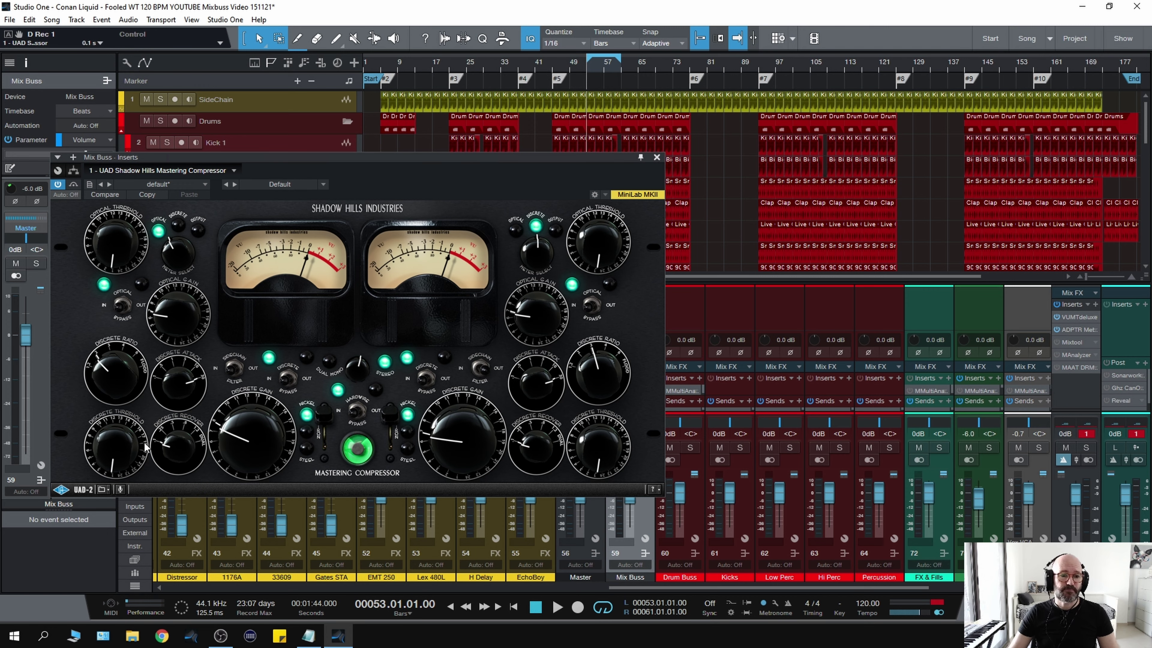
scroll(100, 372, "up", 1)
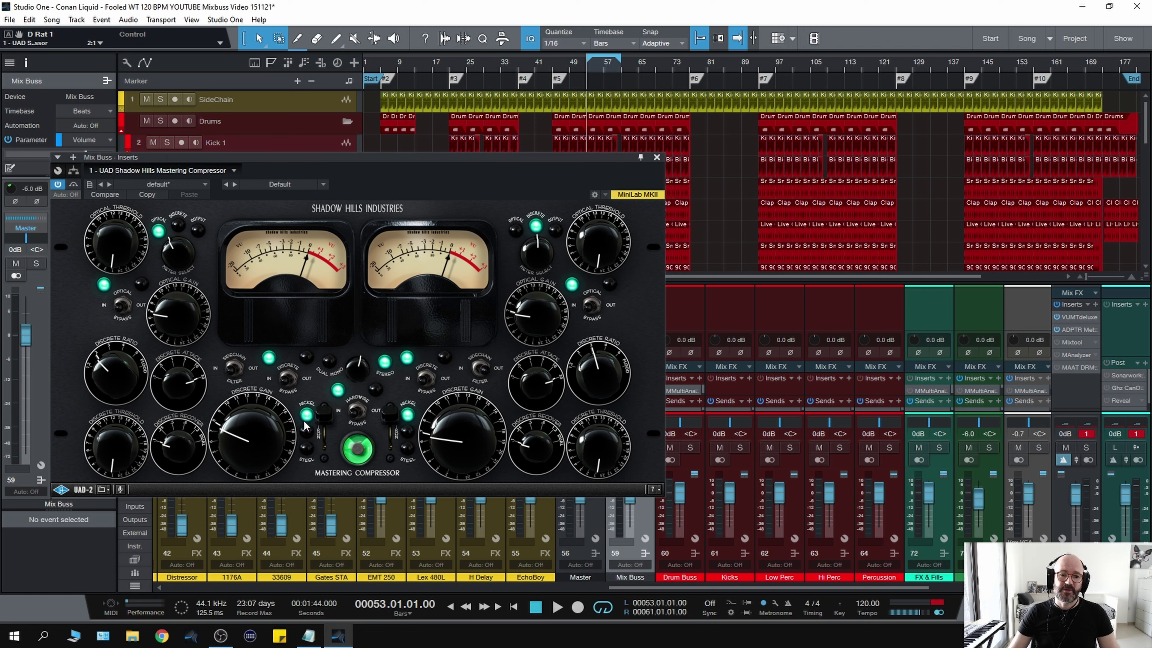
left_click(324, 415)
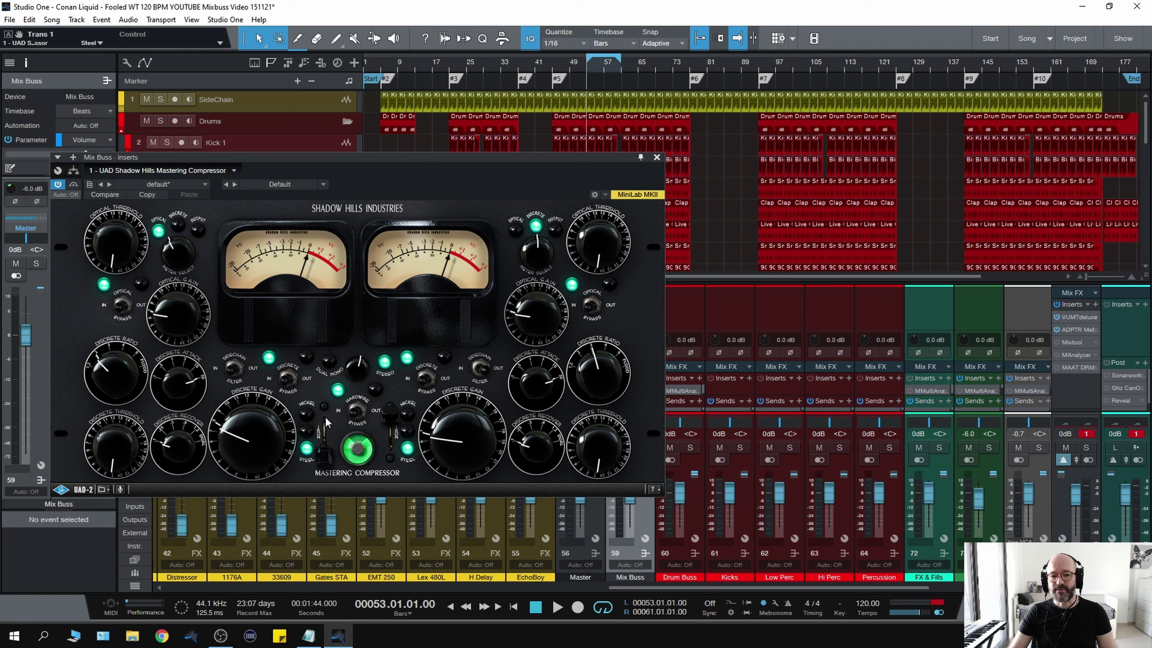
left_click(325, 455)
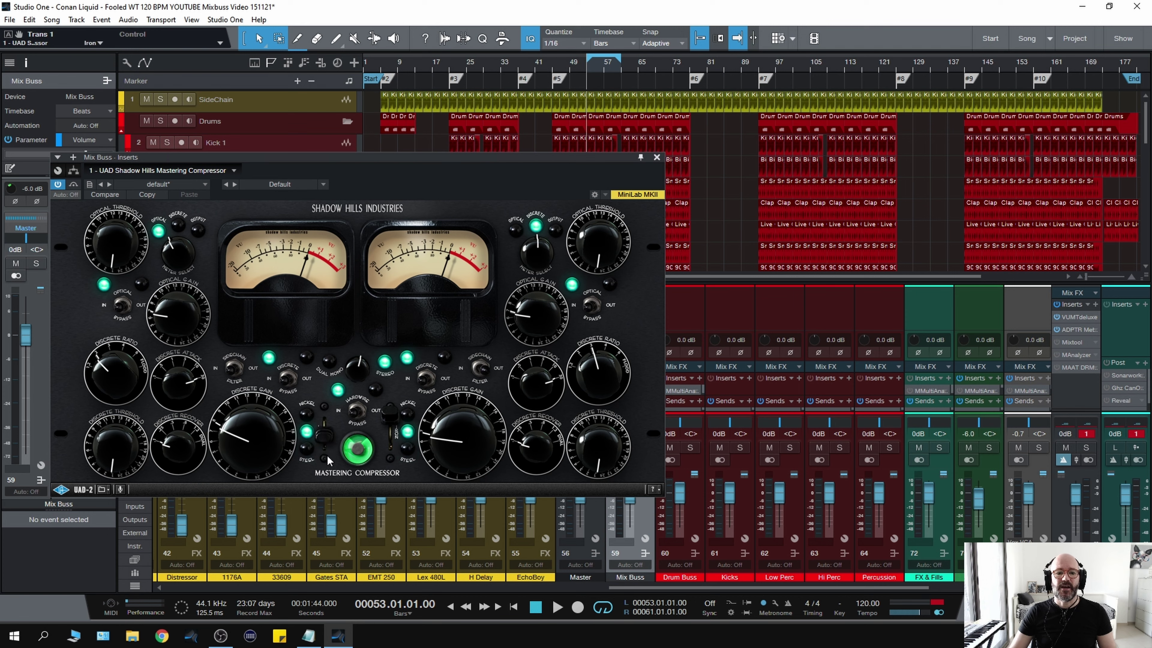
left_click(327, 454)
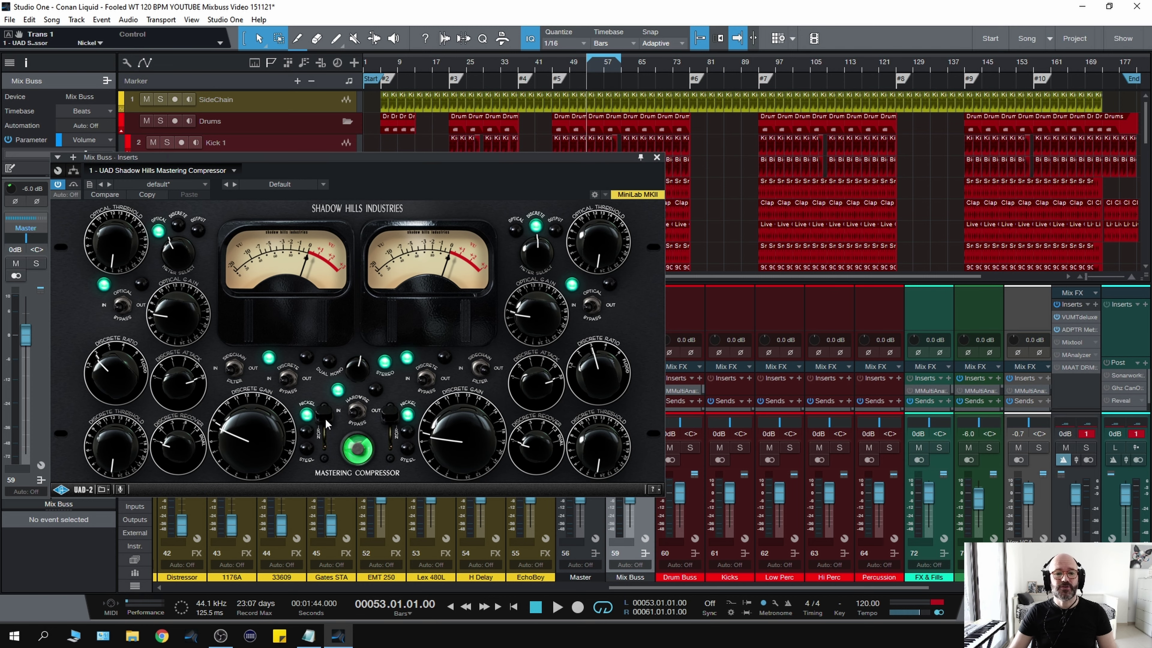
During playback, set the first channel's discrete threshold to 10 and raise its discrete gain, comparing the result against bypass
key("space")
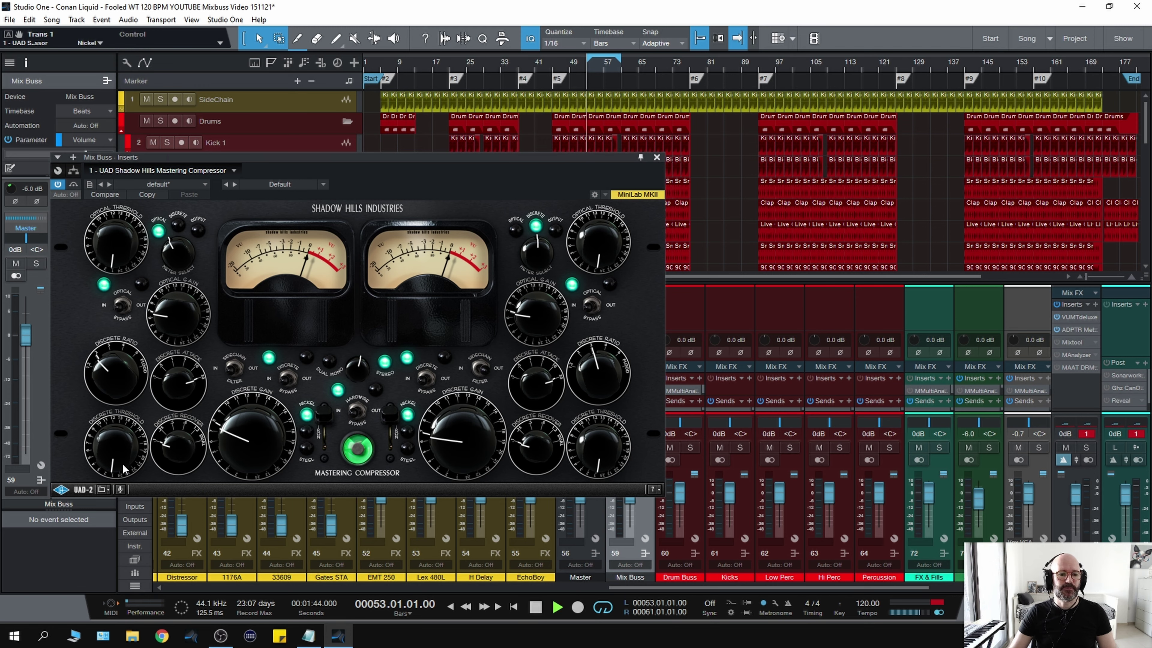
left_click_drag(108, 458, 97, 403)
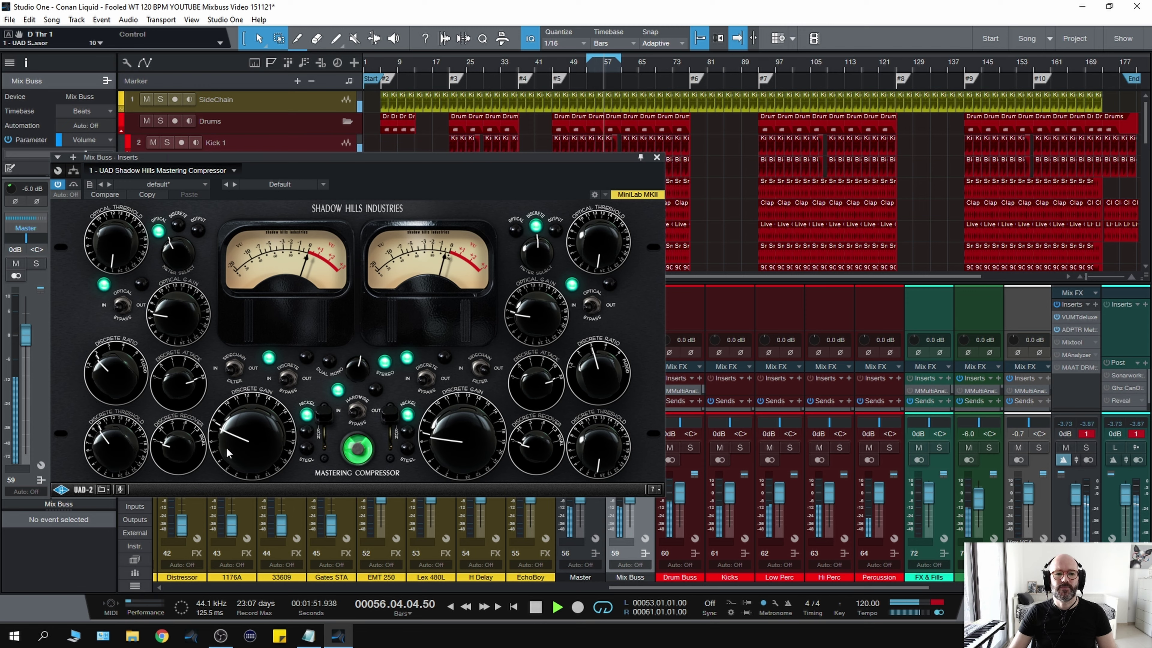
left_click_drag(227, 448, 226, 444)
left_click(72, 184)
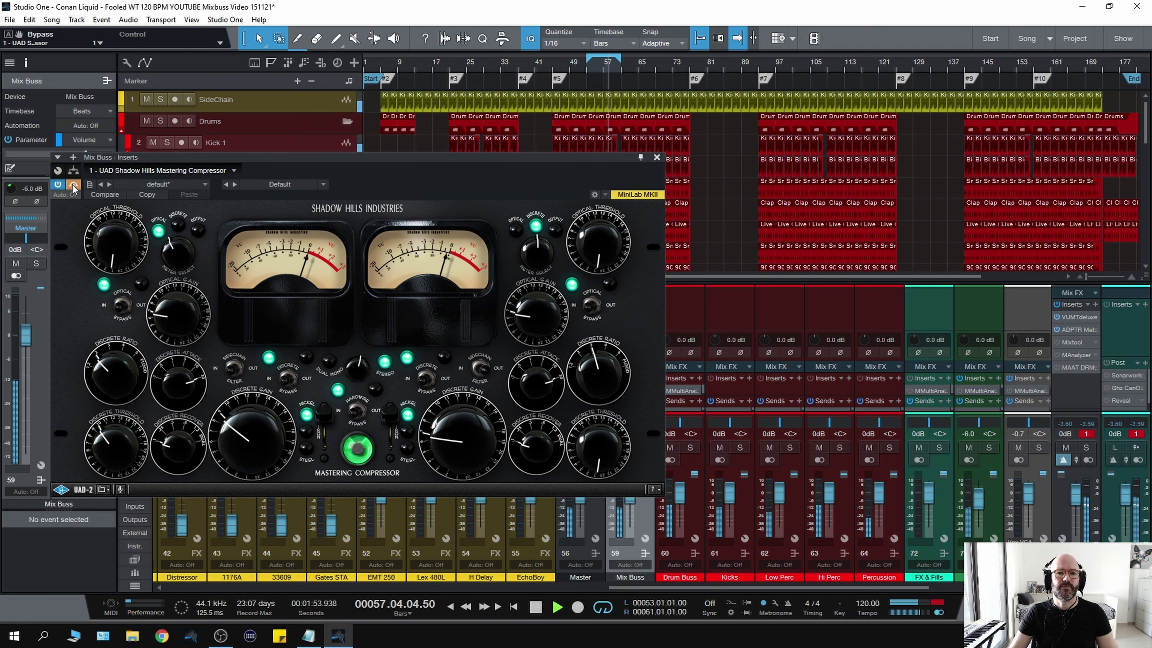
left_click(73, 185)
Raise the discrete threshold to 15 while comparing the Steel, Iron and Nickel transformers during playback, finishing on Iron
left_click_drag(333, 421, 328, 437)
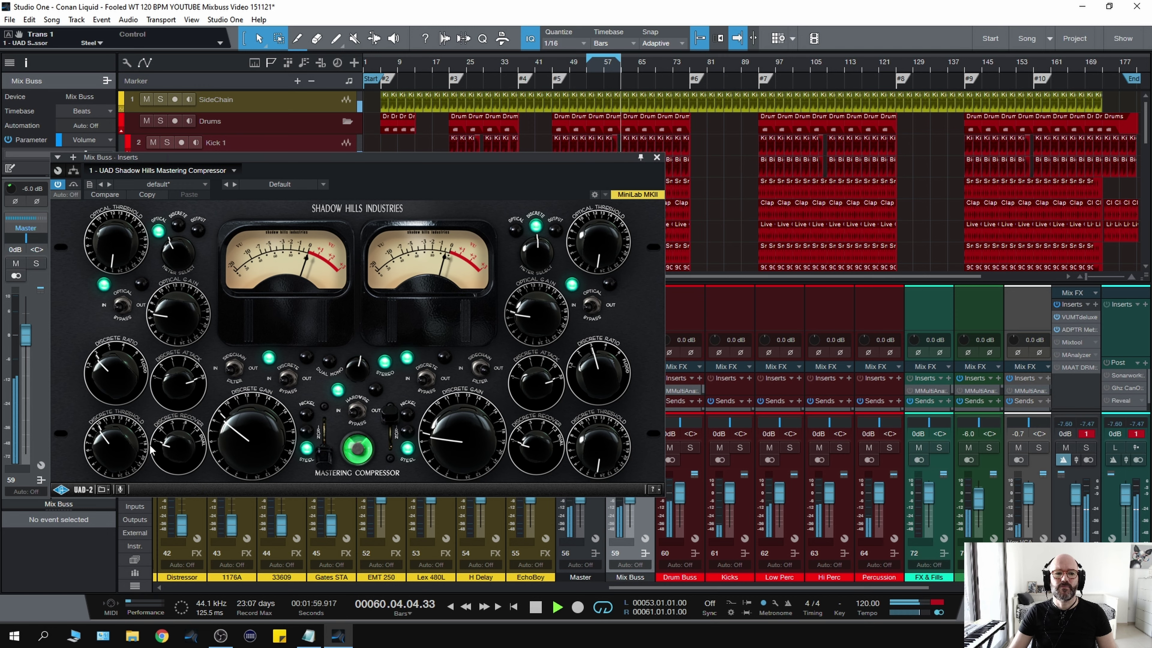
left_click_drag(112, 449, 104, 427)
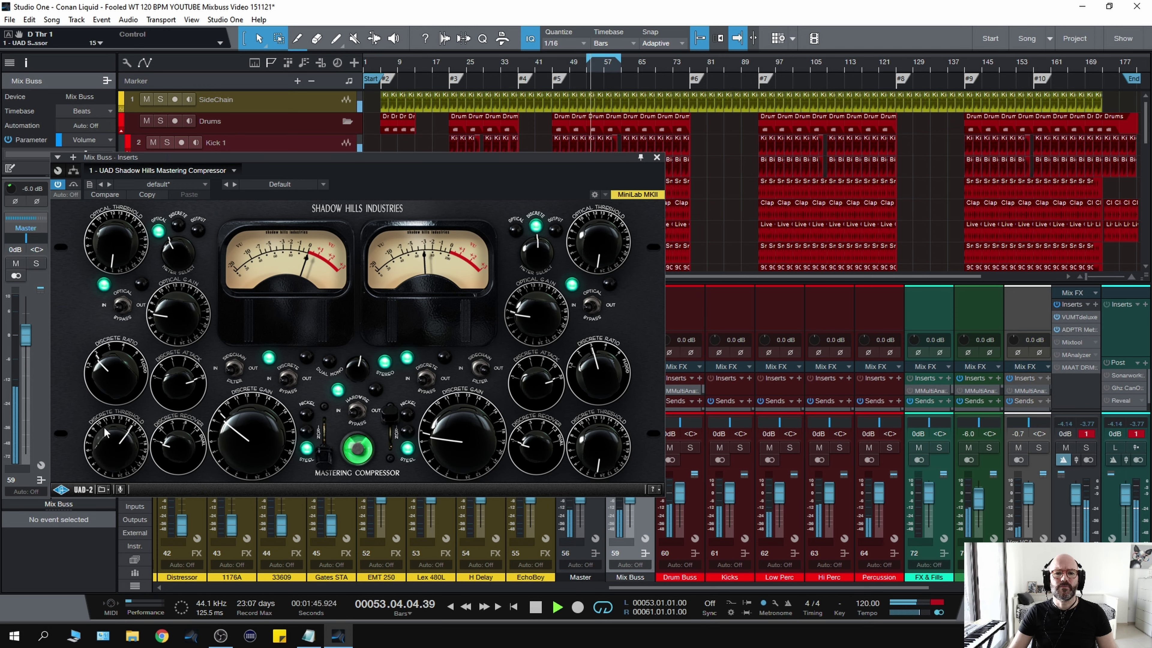
left_click(323, 455)
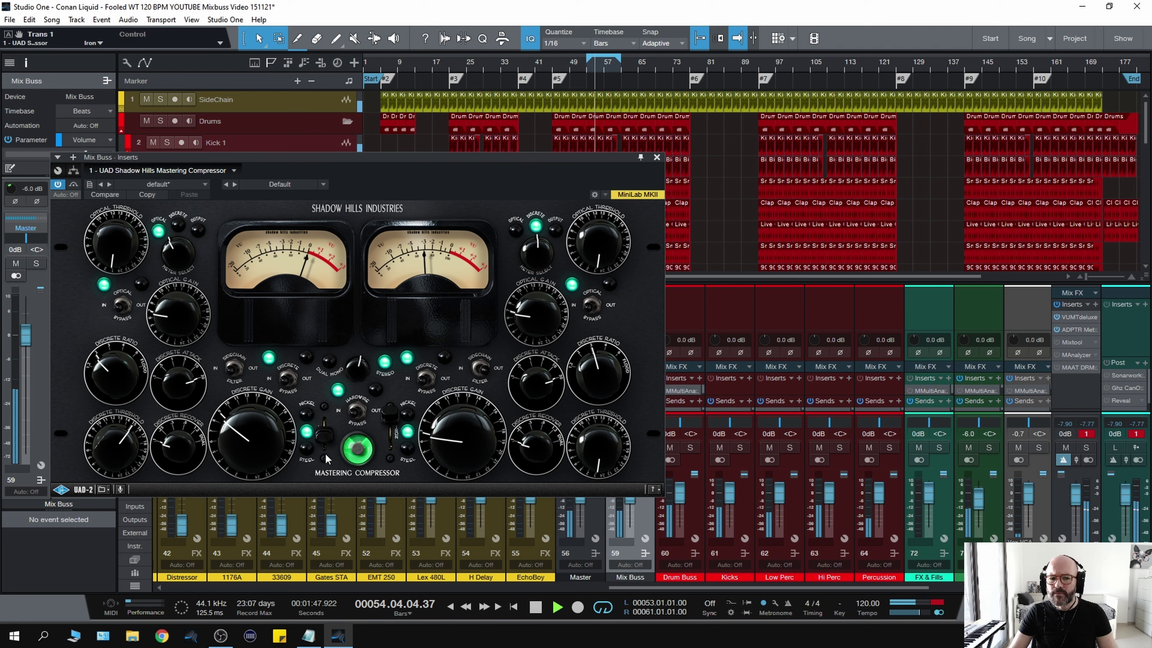
left_click(326, 435)
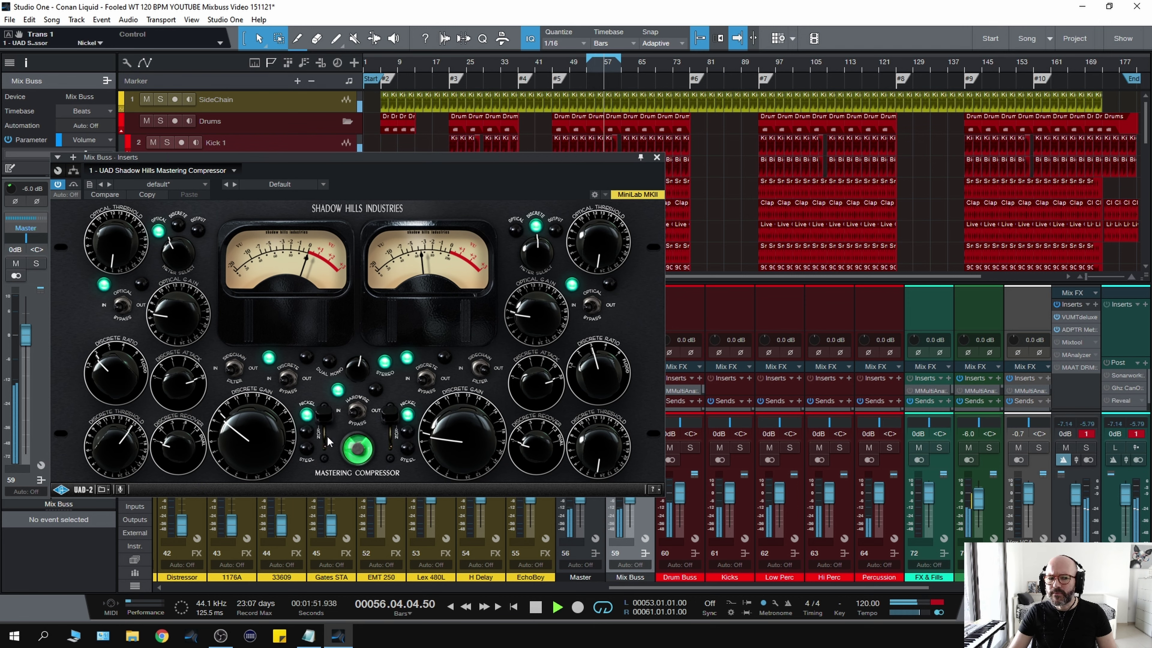
left_click(322, 433)
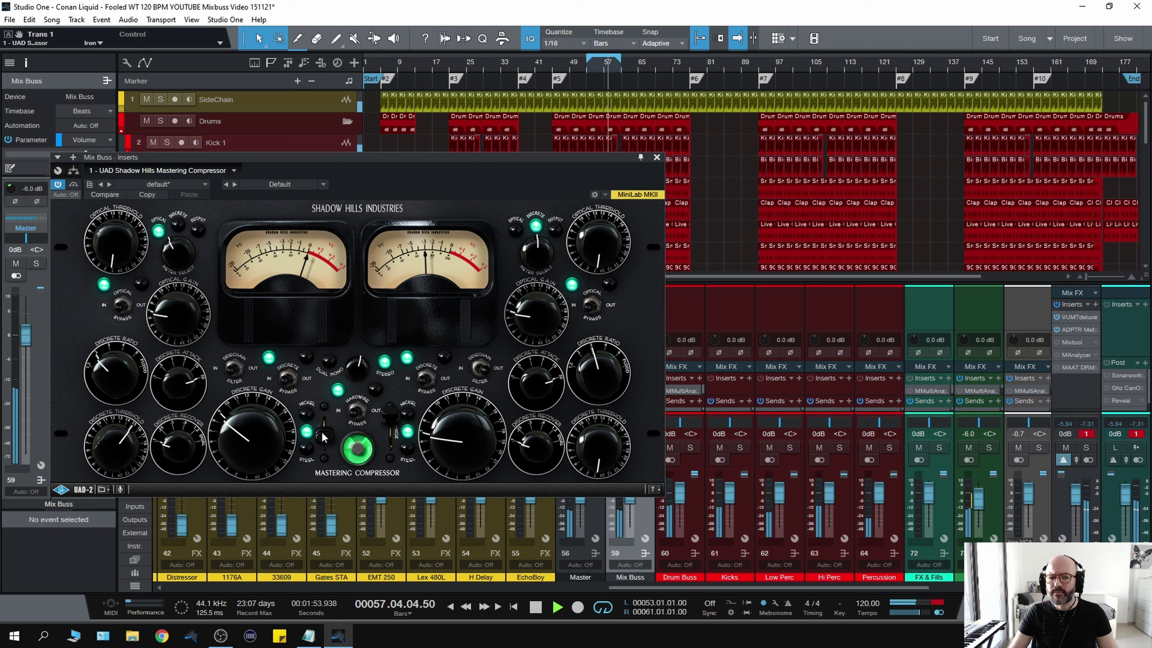
Lower the first channel's discrete threshold to 10 and on to 9, playing the loop to check it
left_click_drag(116, 441, 106, 457)
key("space")
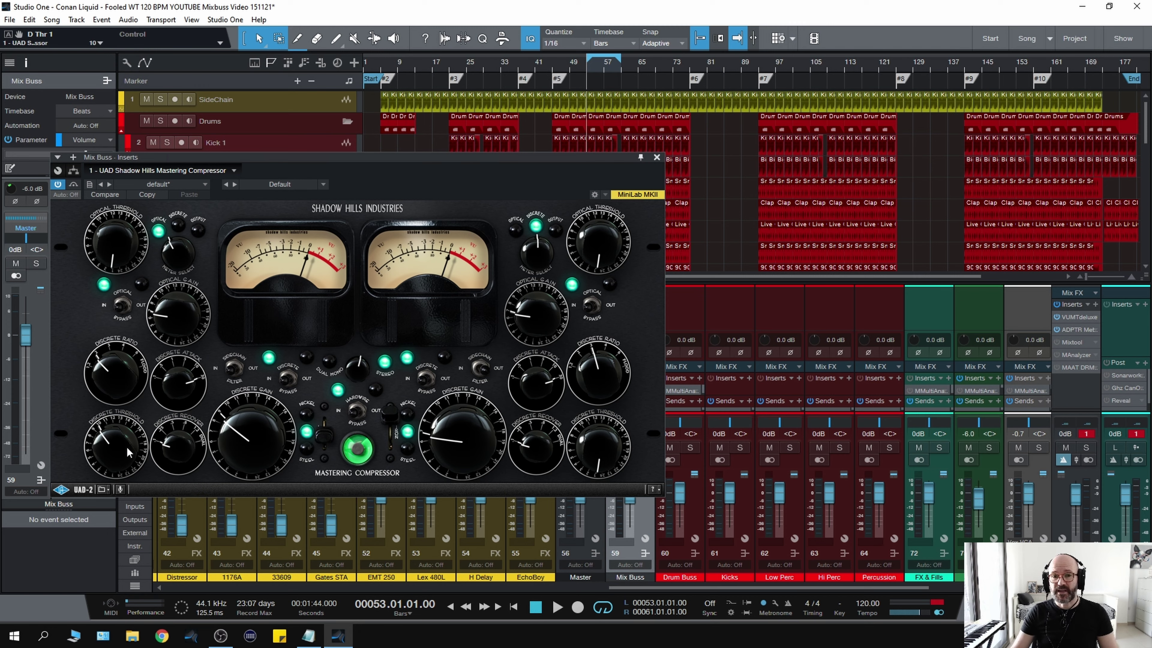
key("space")
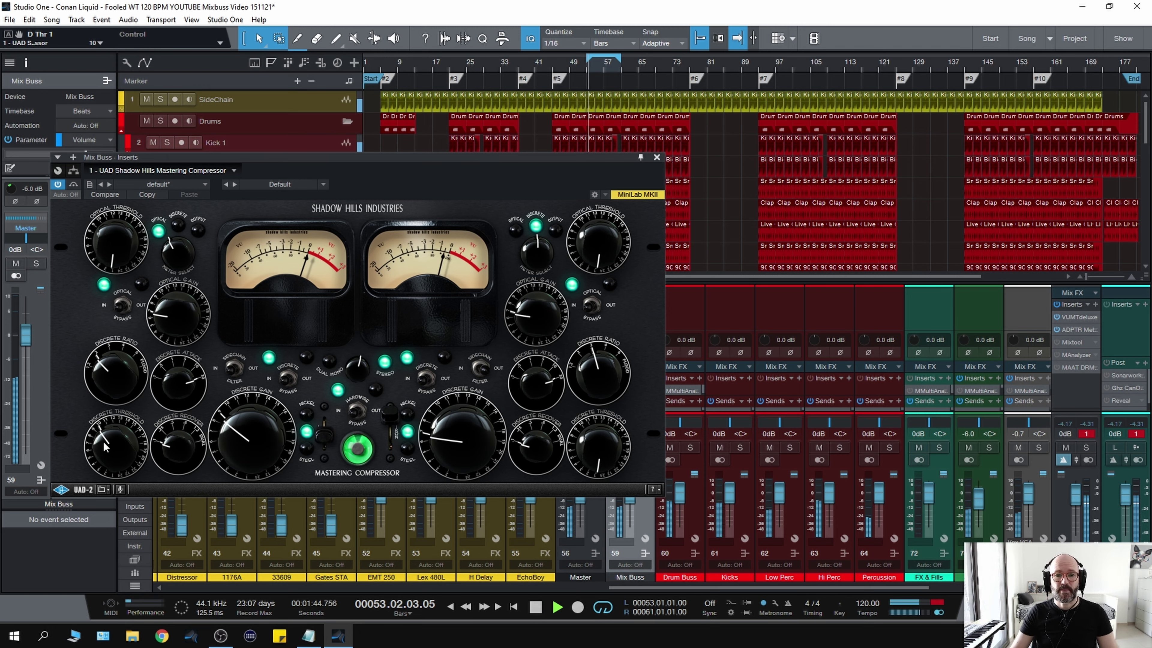
left_click_drag(103, 442, 100, 444)
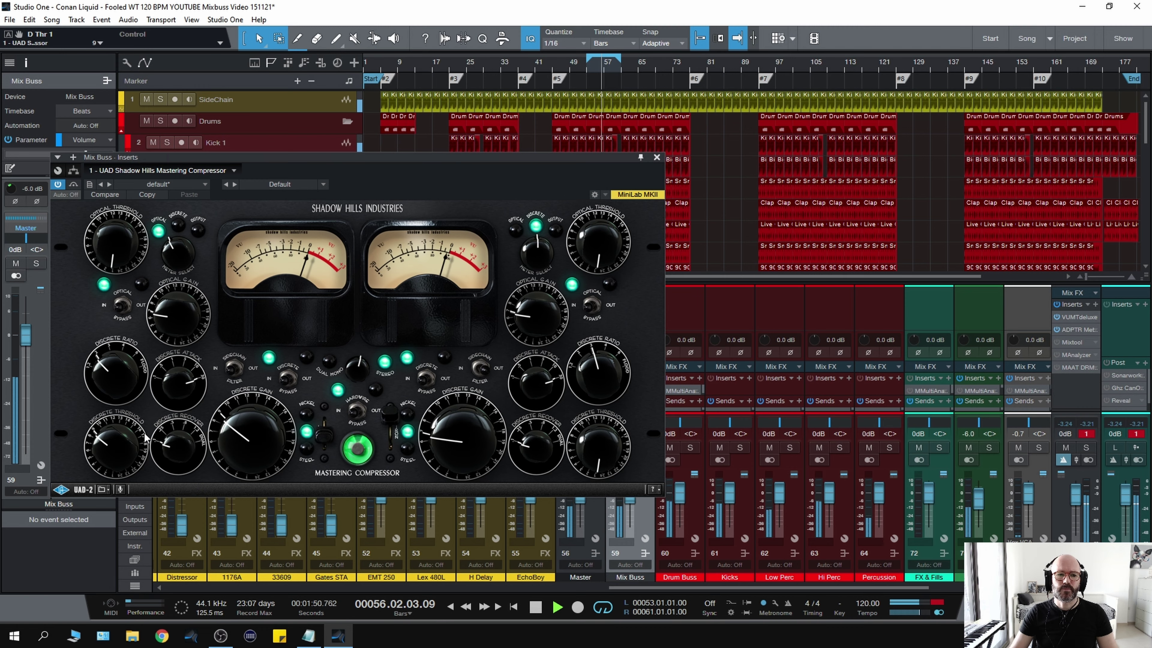
key("space")
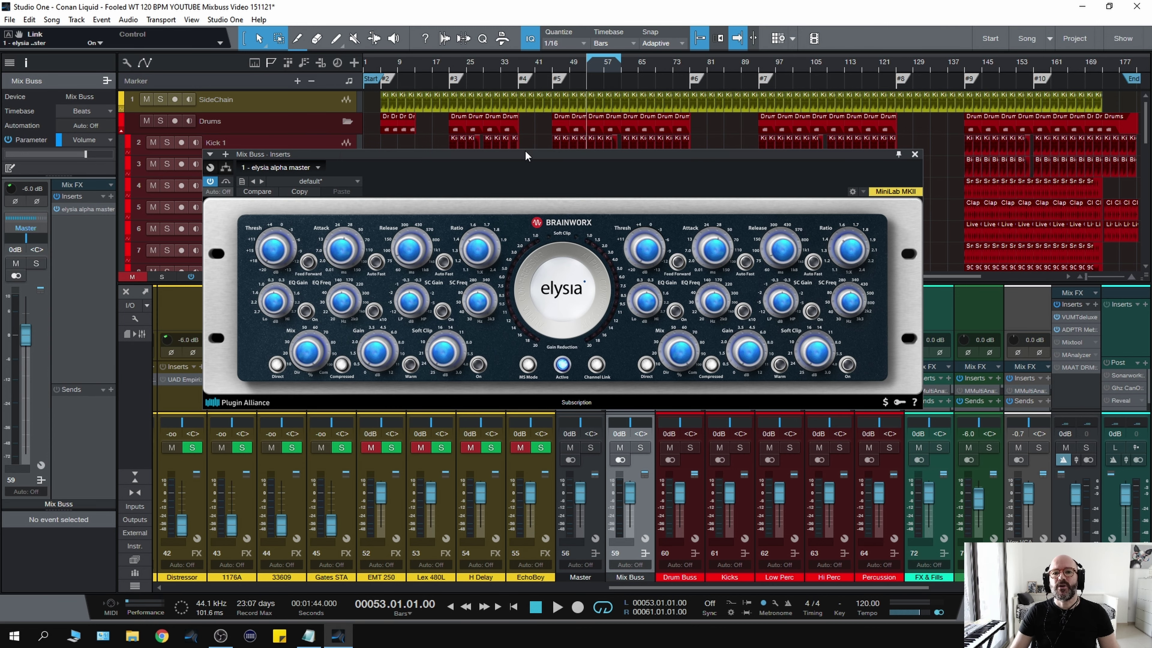
Turn off channel link on the elysia alpha master and set the first channel's ratio to 1.7, playing the loop briefly in between
left_click_drag(524, 150, 505, 157)
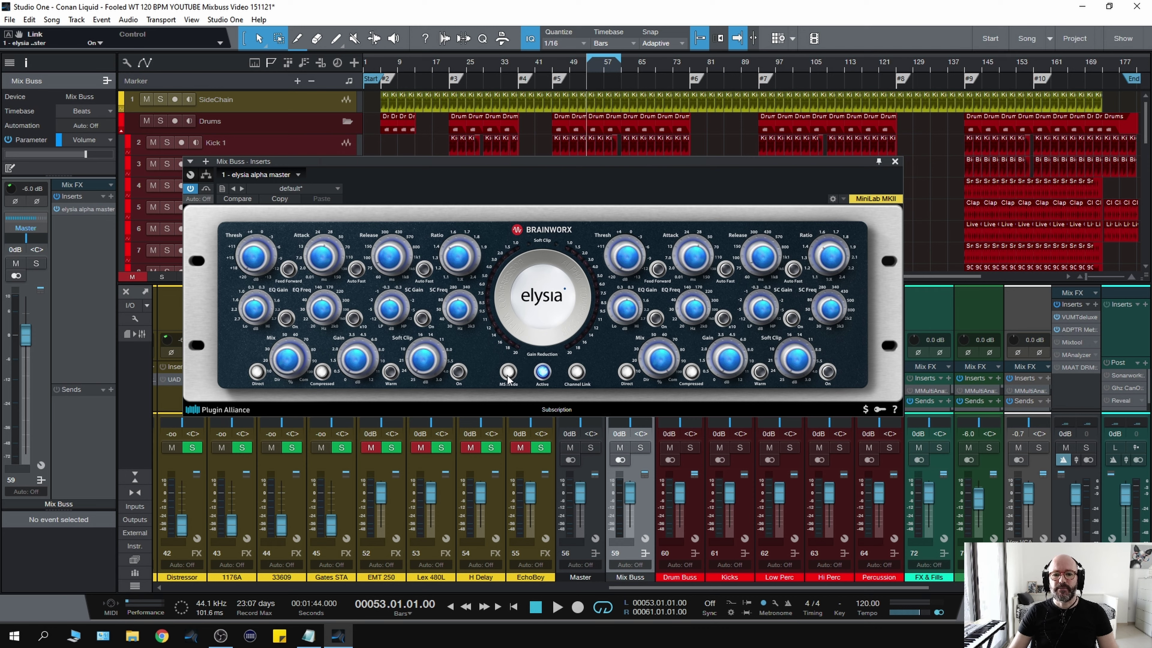
left_click(574, 376)
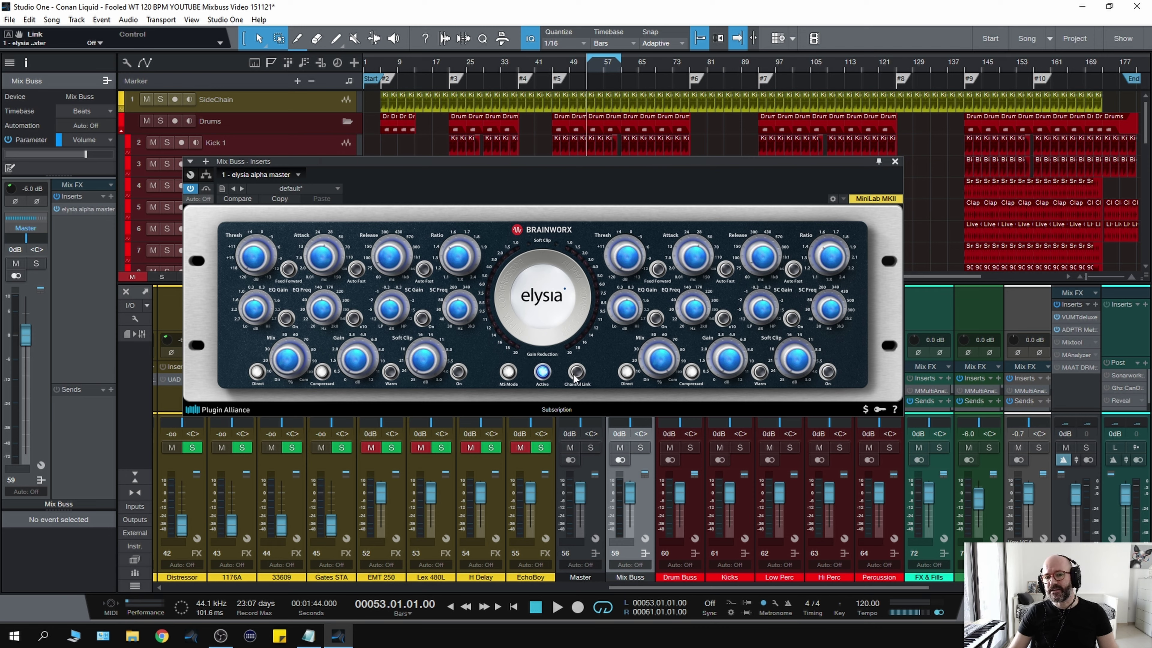
key("space")
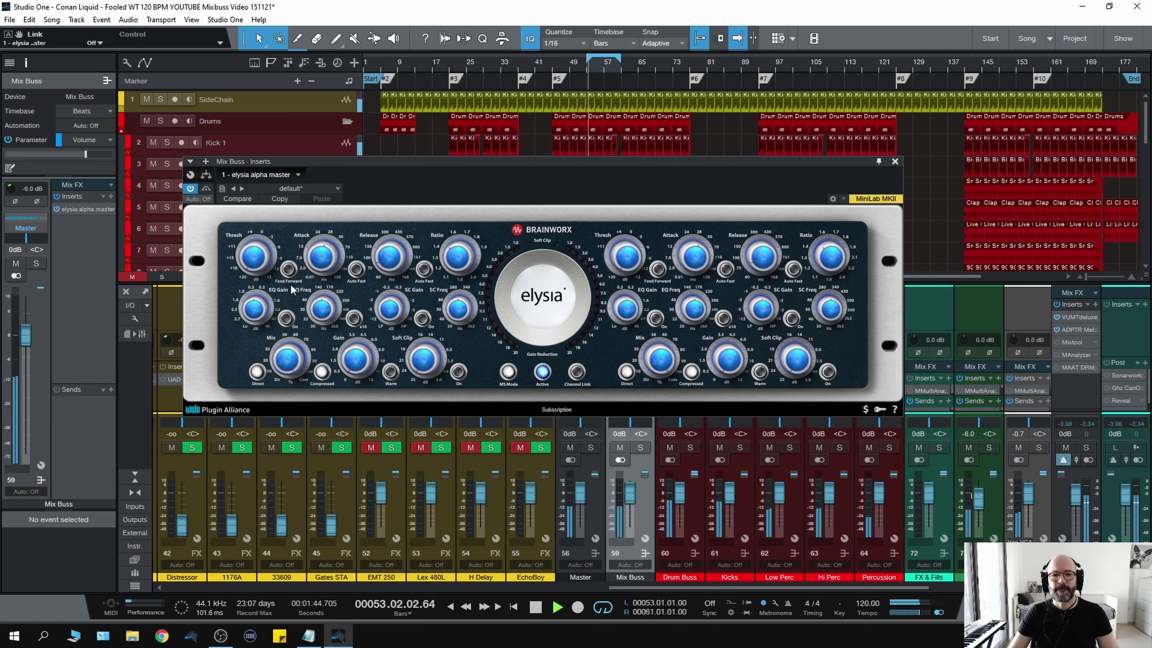
key("space")
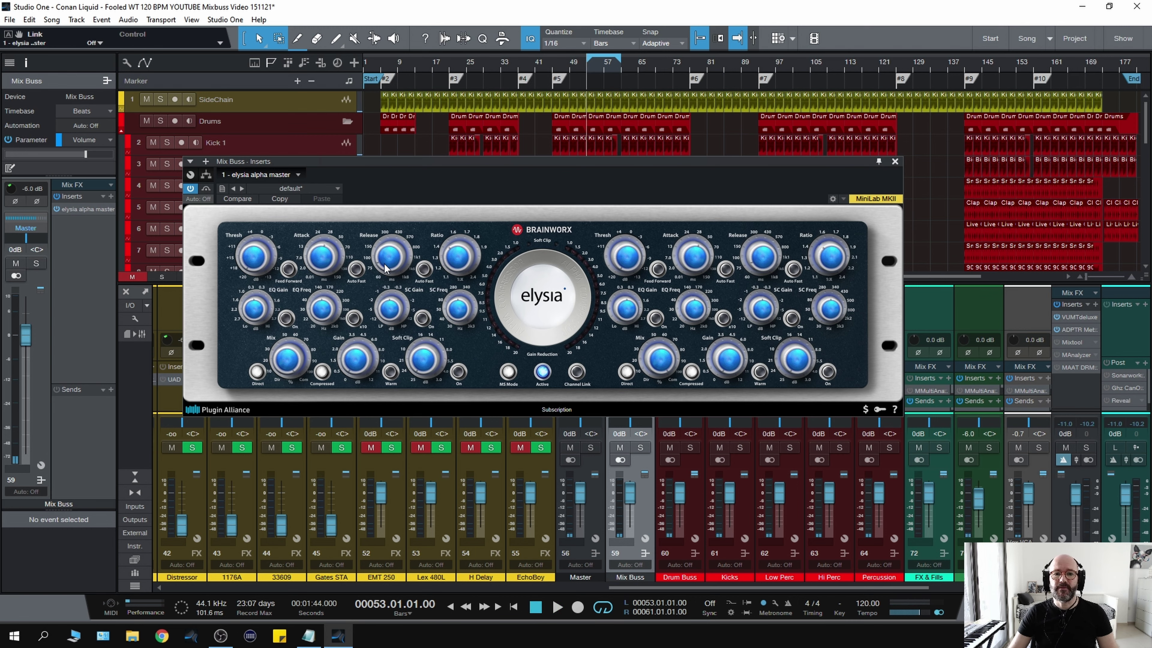
mouse_move(452, 252)
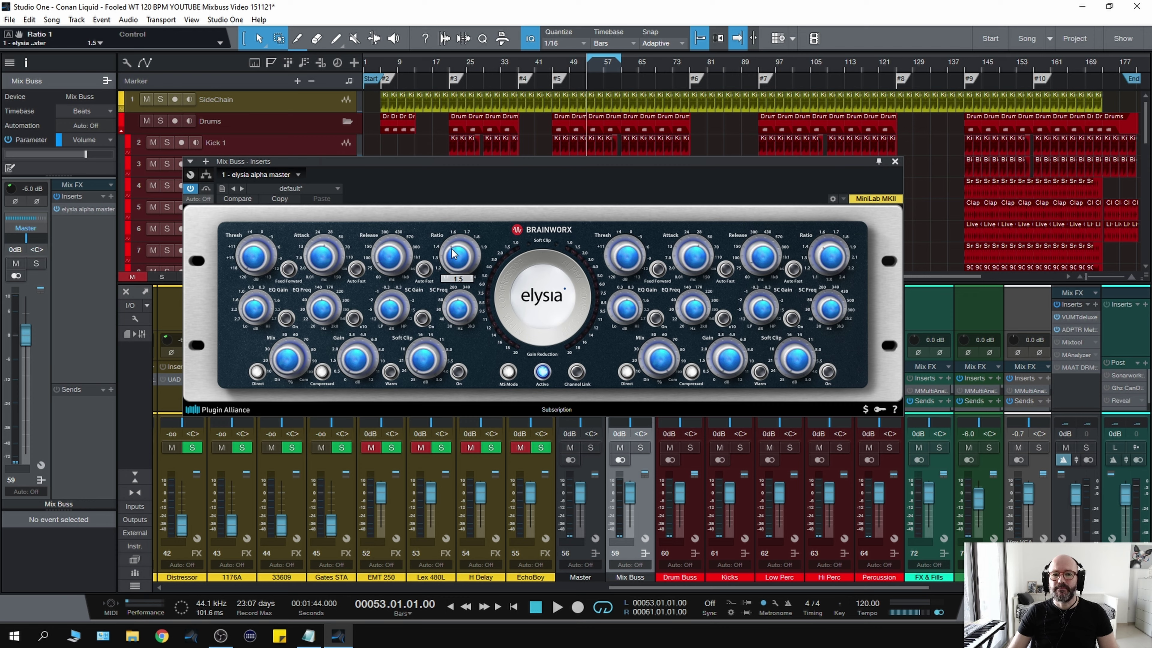
left_click_drag(454, 254, 456, 236)
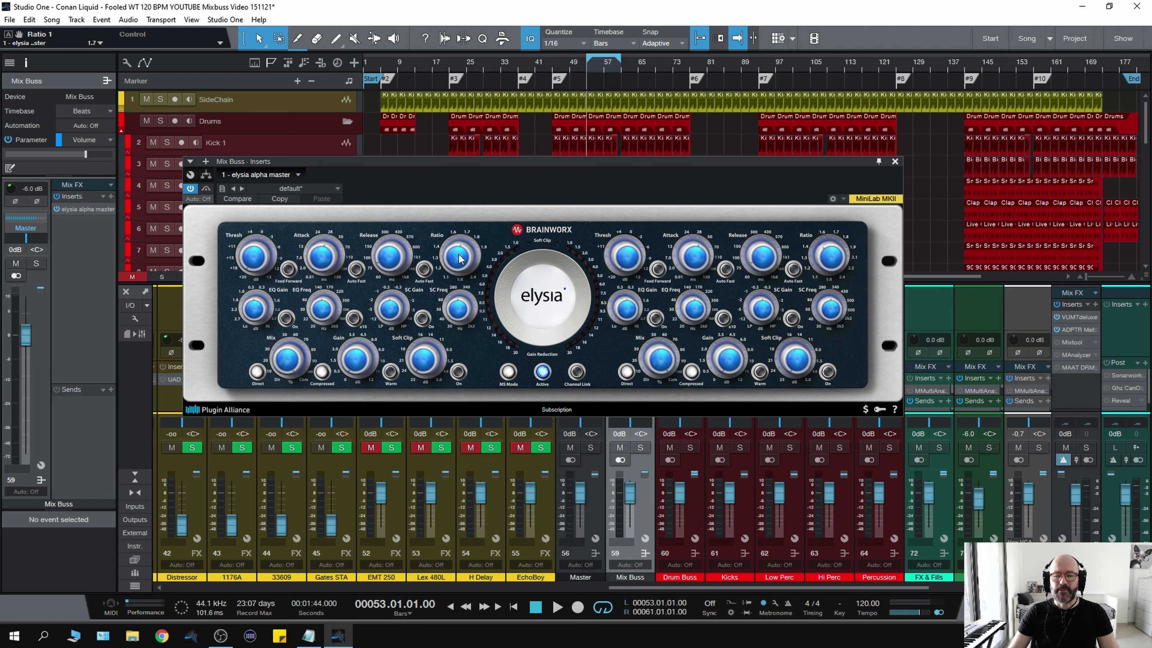
Set the first channel's release to 75.3 ms and its threshold to +8.7 dB, checking the threshold during playback
mouse_move(319, 260)
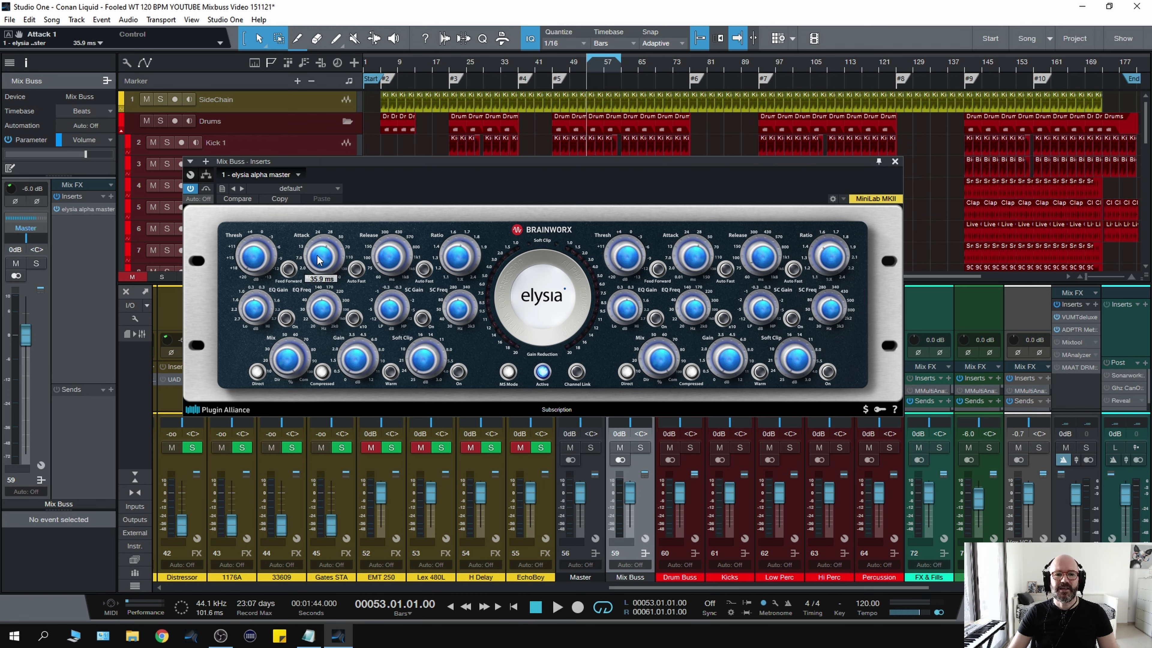
mouse_move(388, 263)
left_click_drag(387, 263, 386, 266)
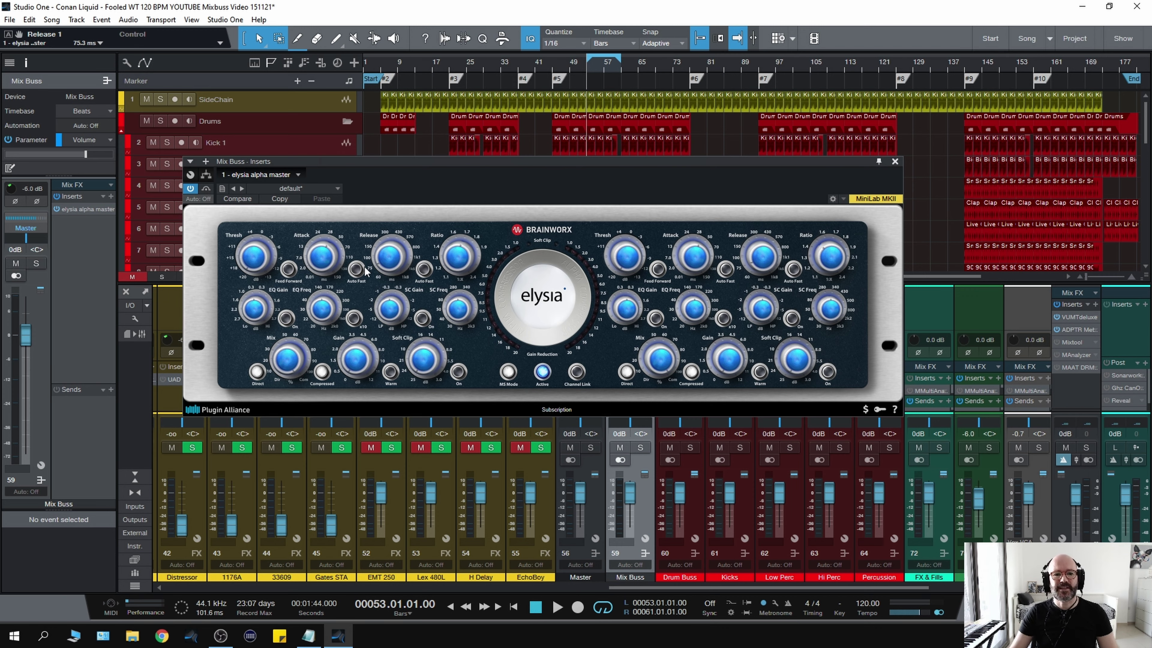
key("space")
left_click_drag(252, 267, 251, 237)
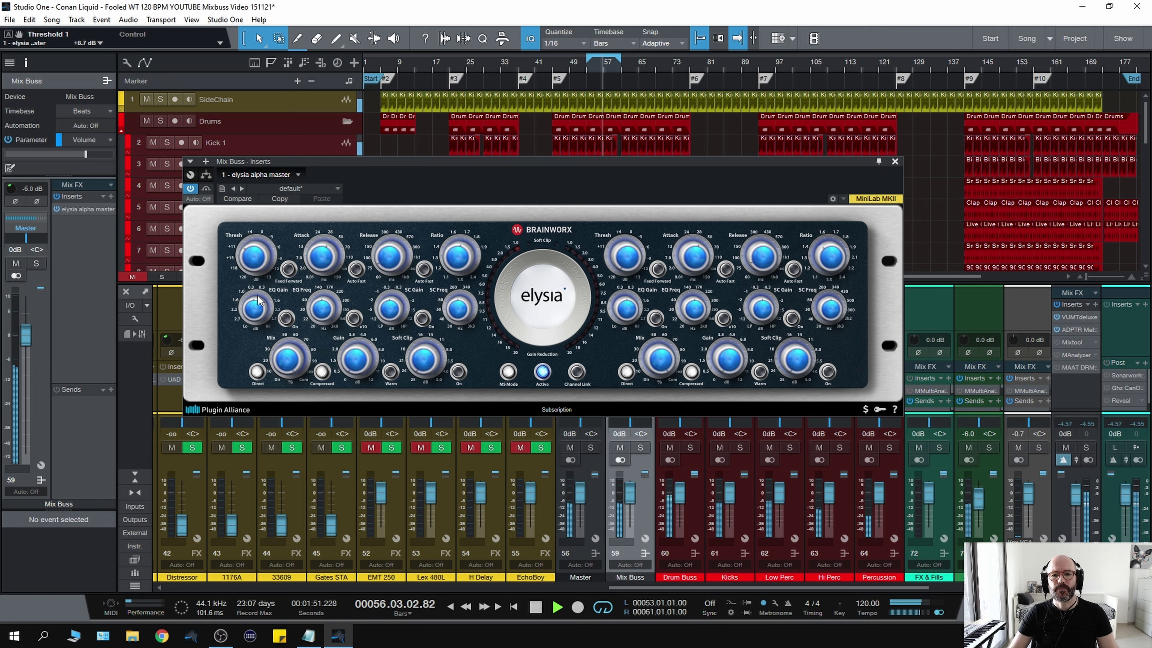
key("space")
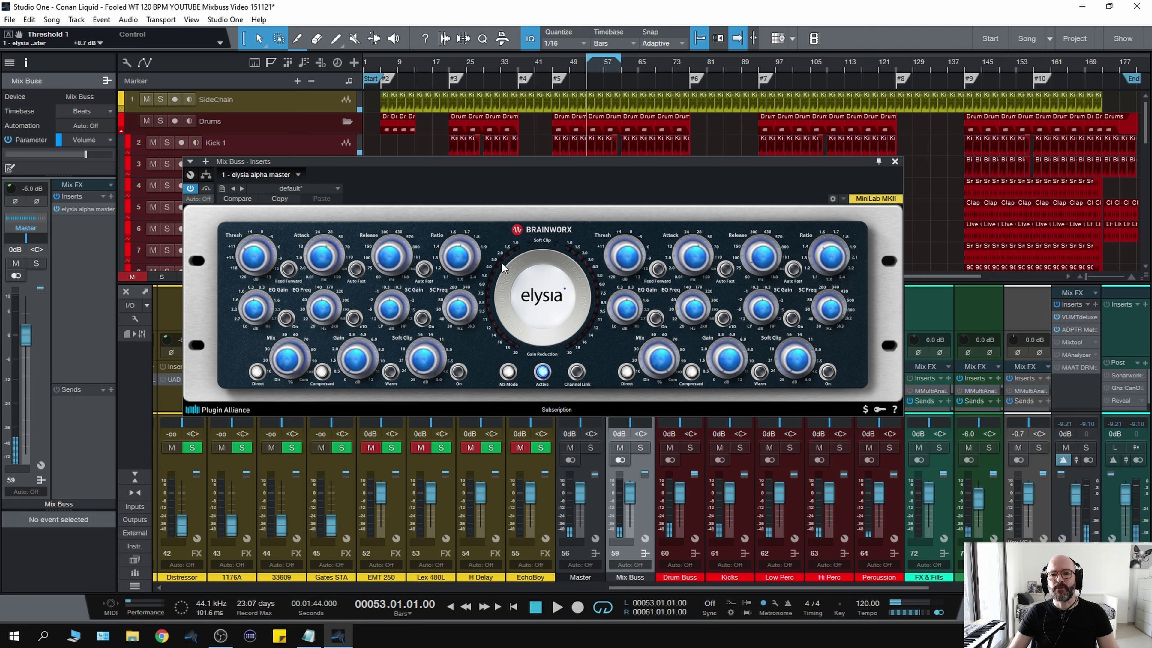
Set the second channel's threshold to +20.0 dB during playback and replay the loop to check the result
key("space")
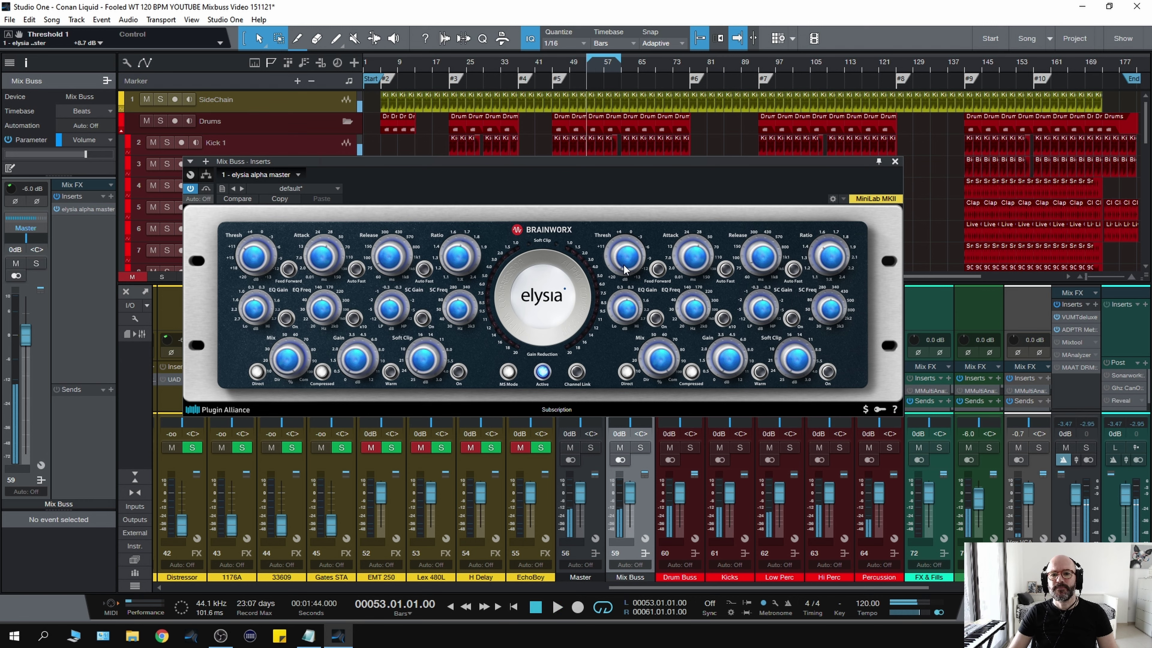
mouse_move(624, 269)
left_mouse_down()
mouse_move(633, 169)
mouse_move(610, 280)
left_mouse_up()
key("space")
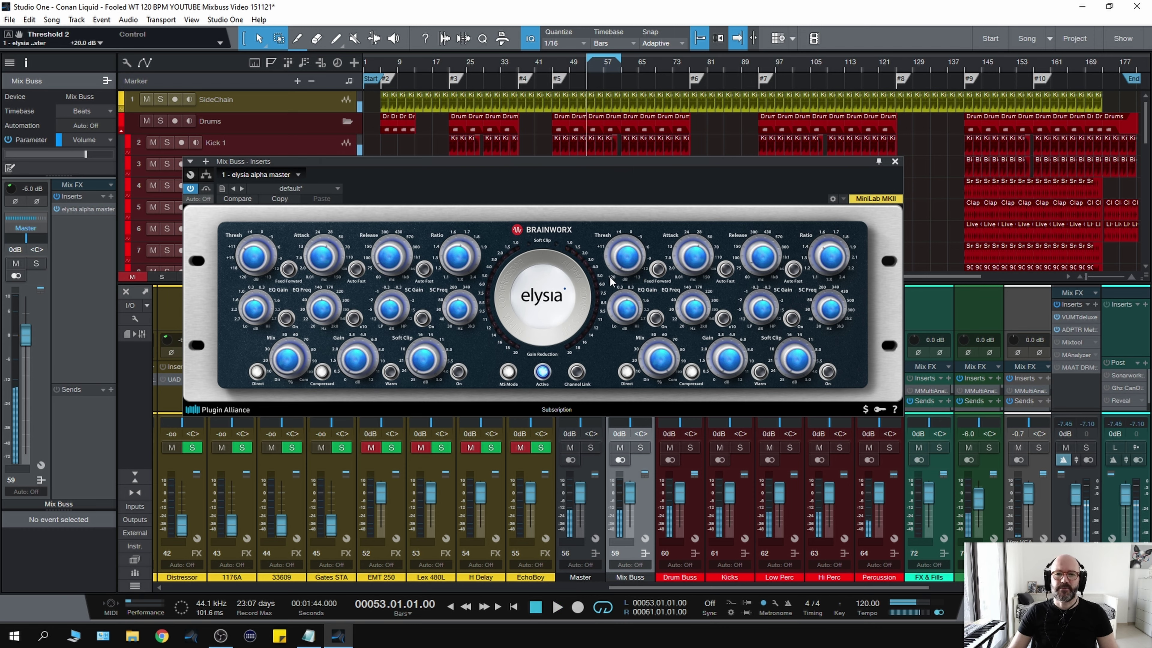
key("space")
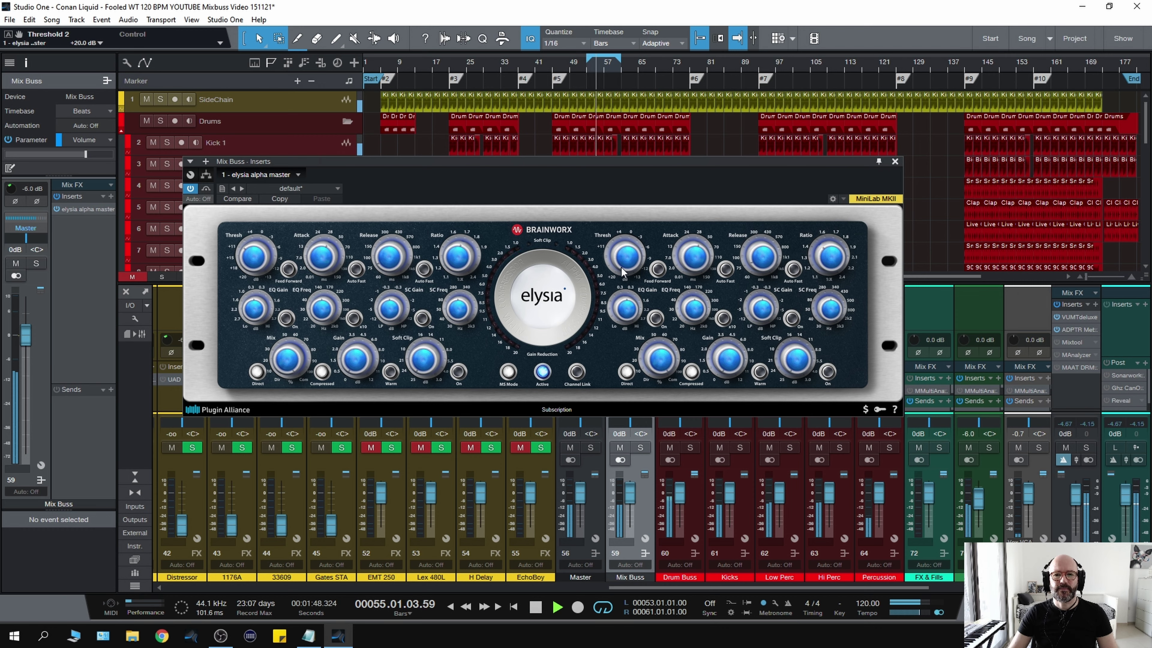
key("space")
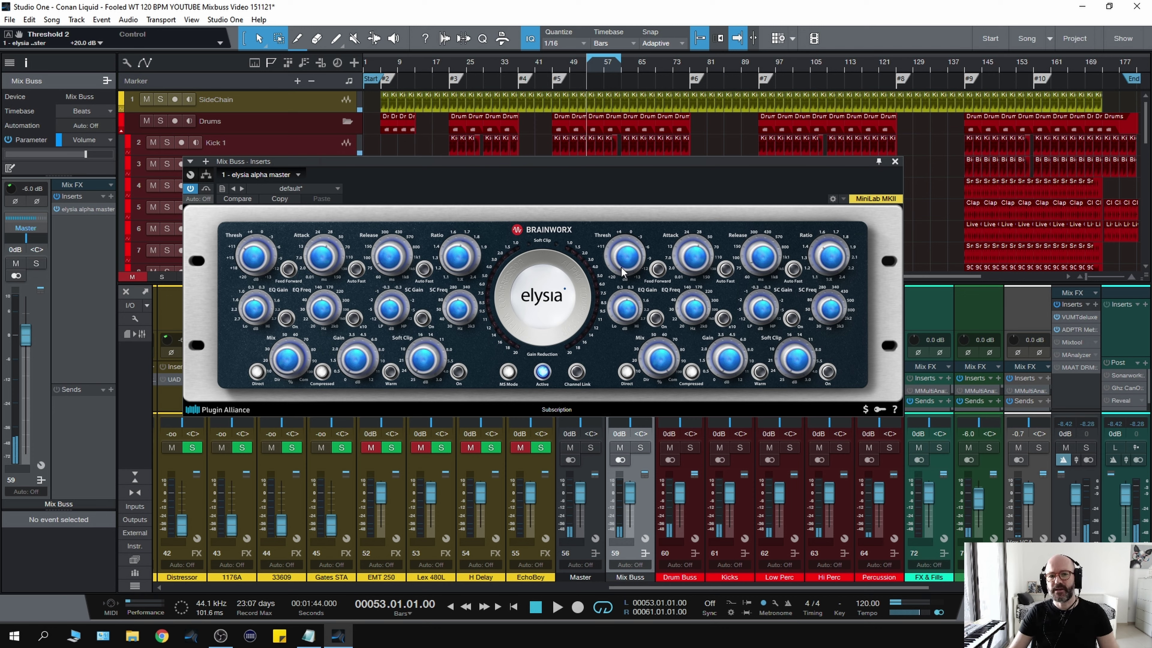
key("space")
mouse_move(612, 276)
key("space")
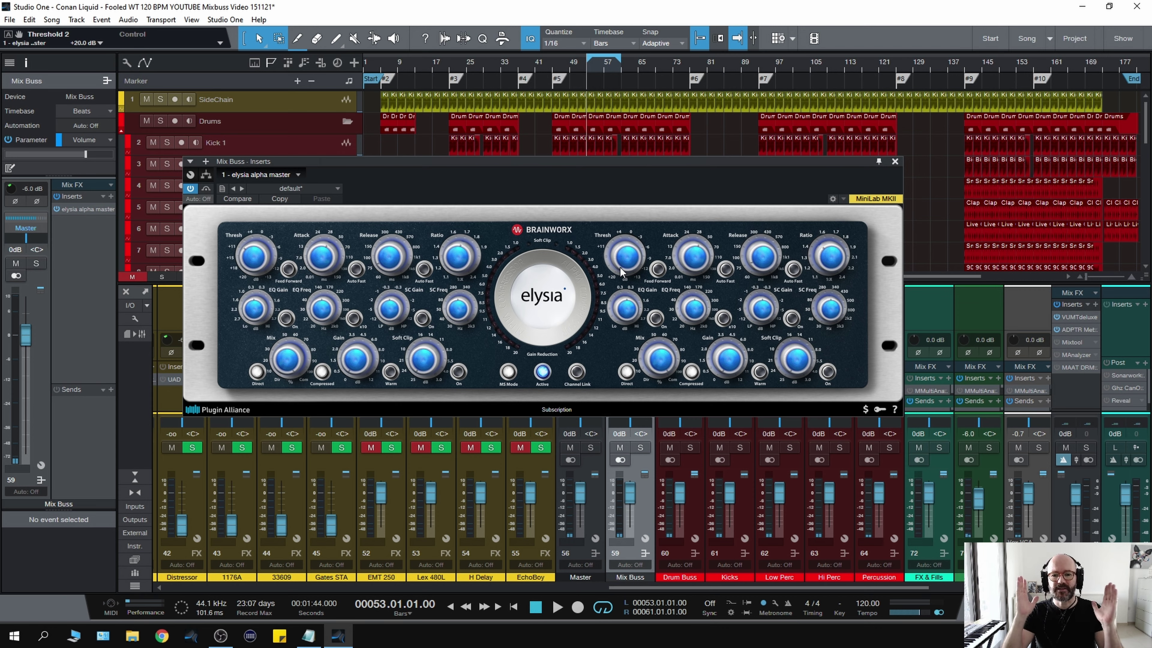
Lower the first channel's threshold to +5.5 dB while the loop plays
key("space")
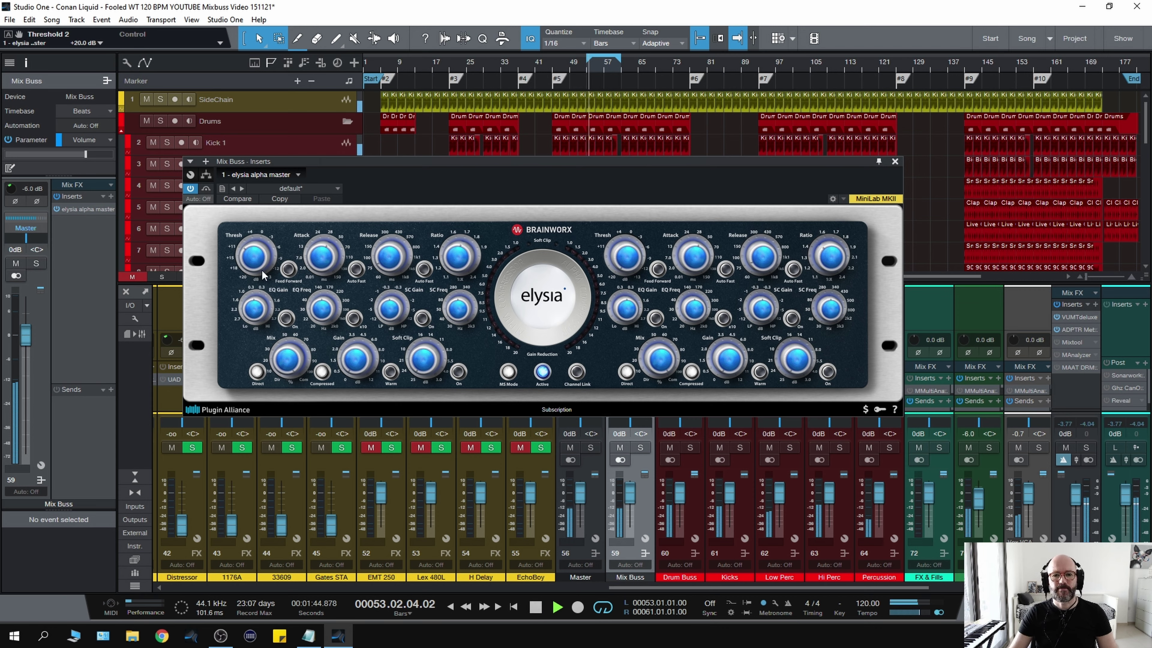
mouse_move(255, 265)
left_mouse_down()
mouse_move(262, 211)
mouse_move(253, 255)
left_mouse_up()
key("space")
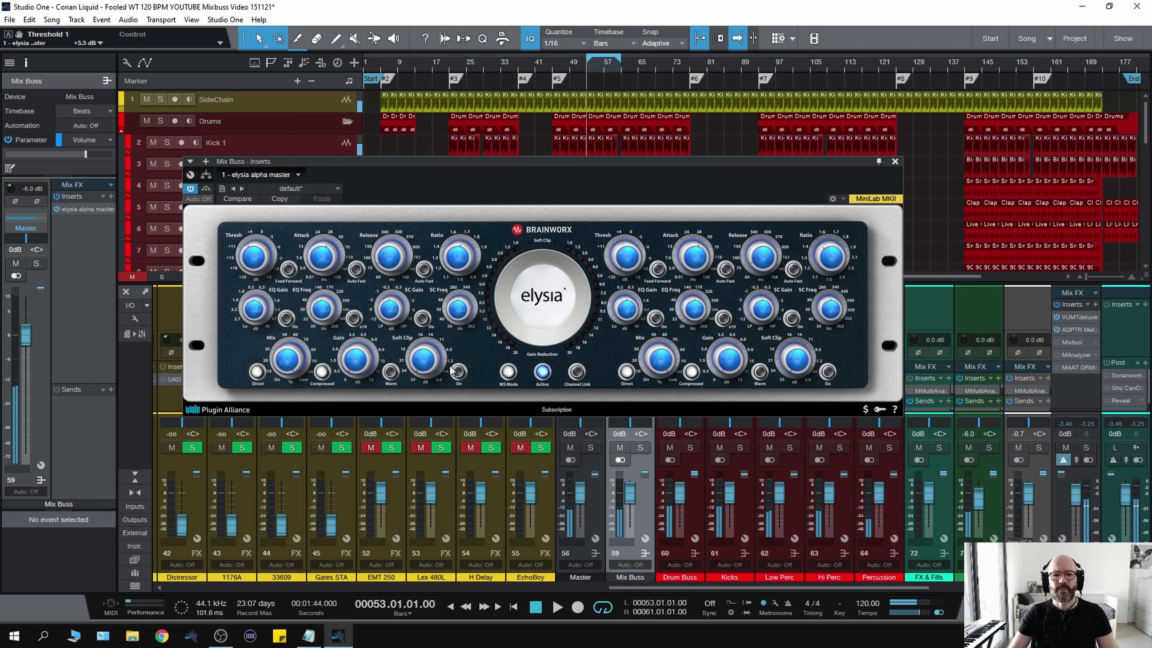
Toggle the first channel's soft clip and audition it at 9.0 dB during playback, returning it to 25.0 dB
left_click(458, 372)
key("space")
left_click_drag(418, 371, 423, 303)
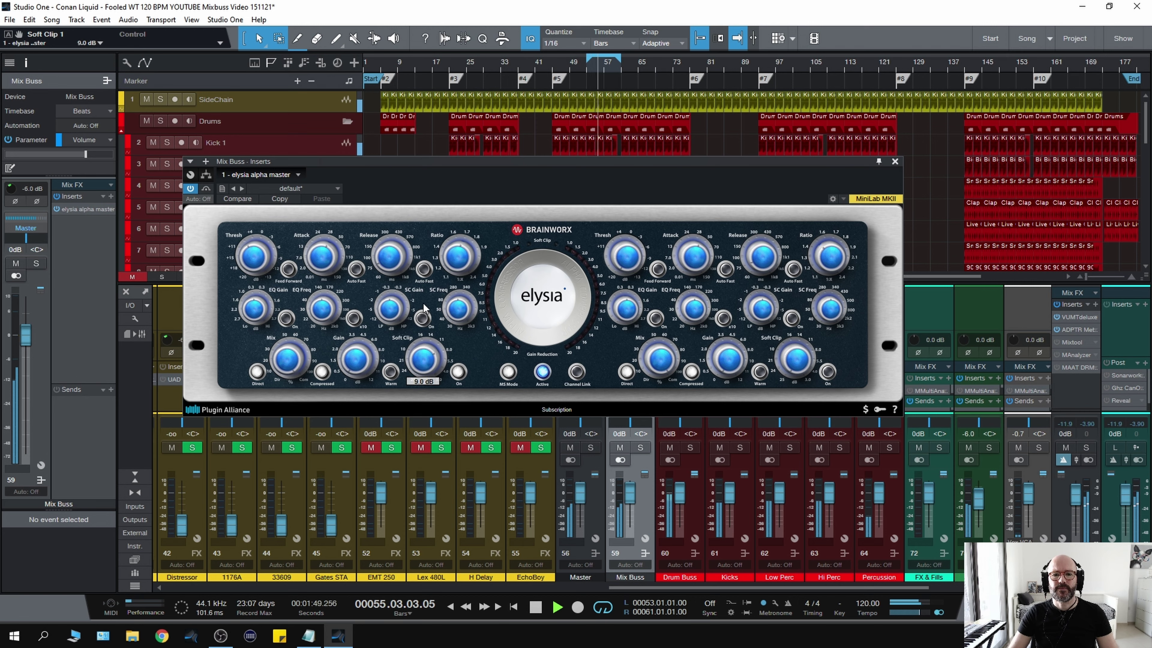
left_click_drag(424, 304, 418, 383)
key("space")
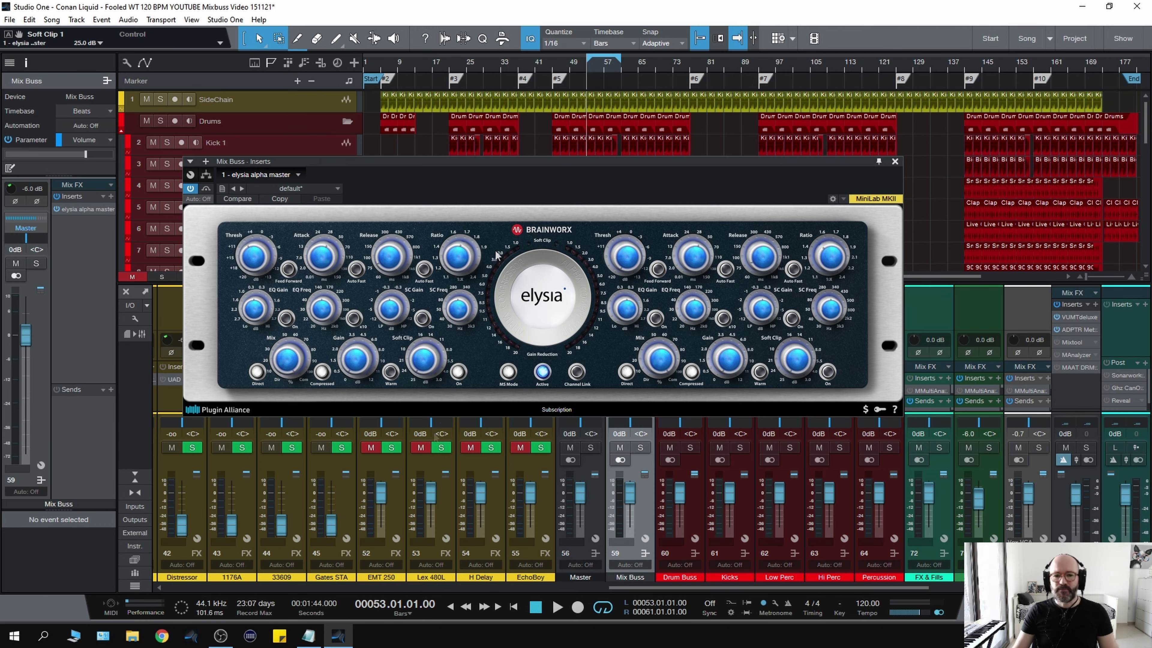
Remove the elysia alpha master from the Mix Buss and insert the UAD Neve 33609 C in its place
left_click(894, 161)
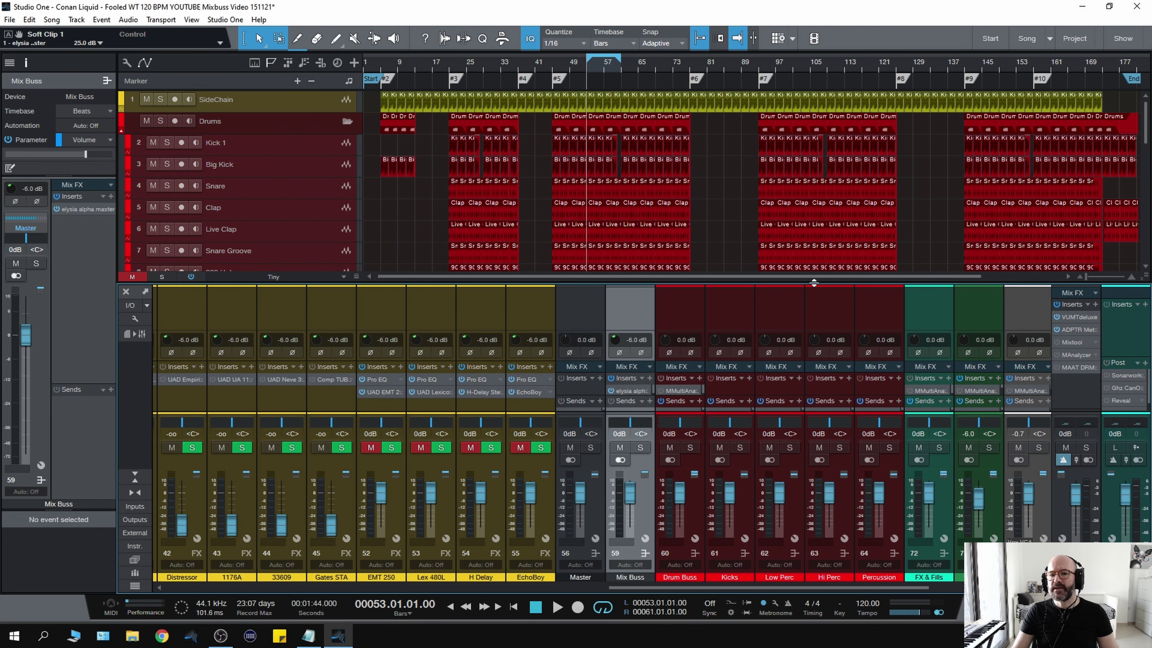
left_click(642, 379)
left_click(672, 602)
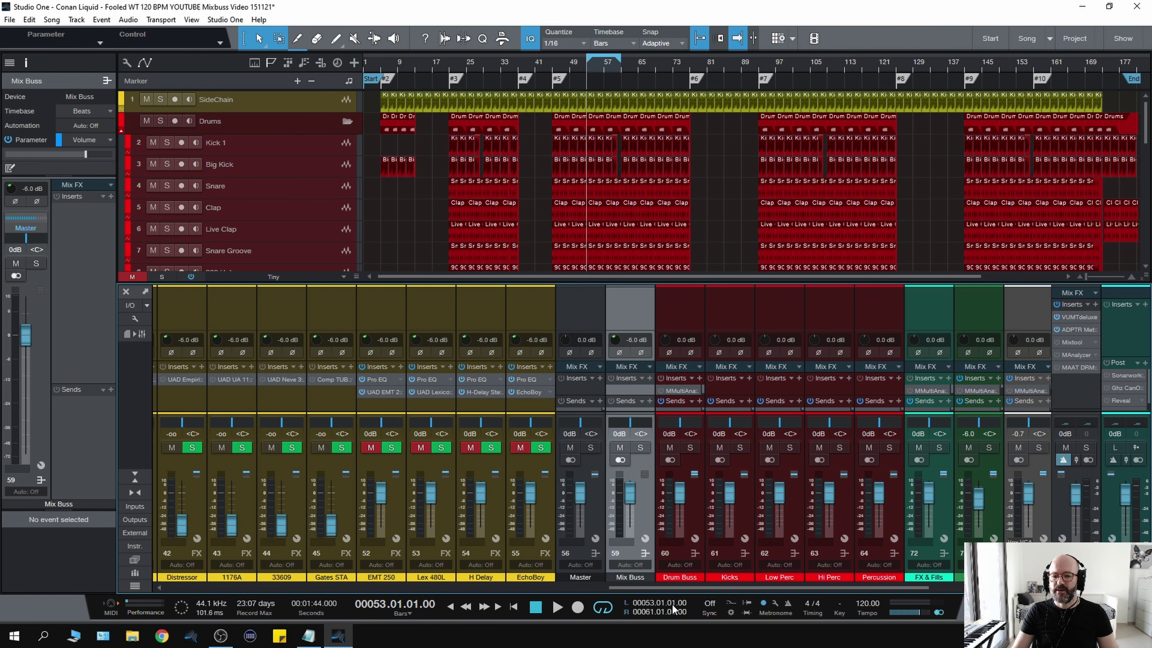
left_click(650, 377)
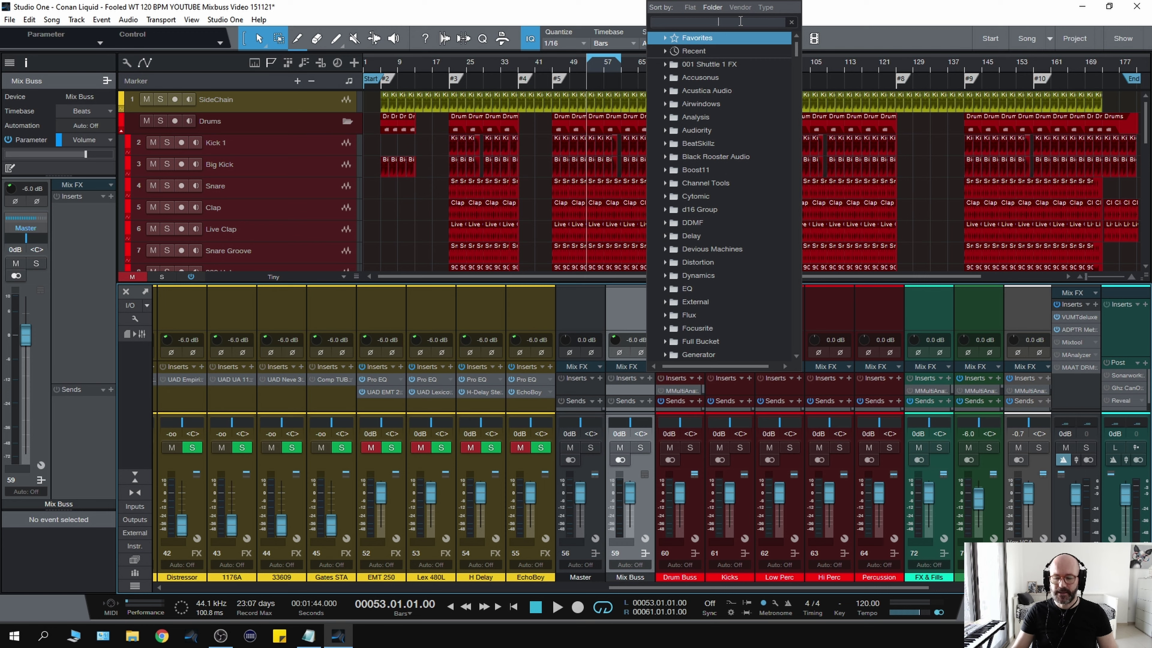
type("33609")
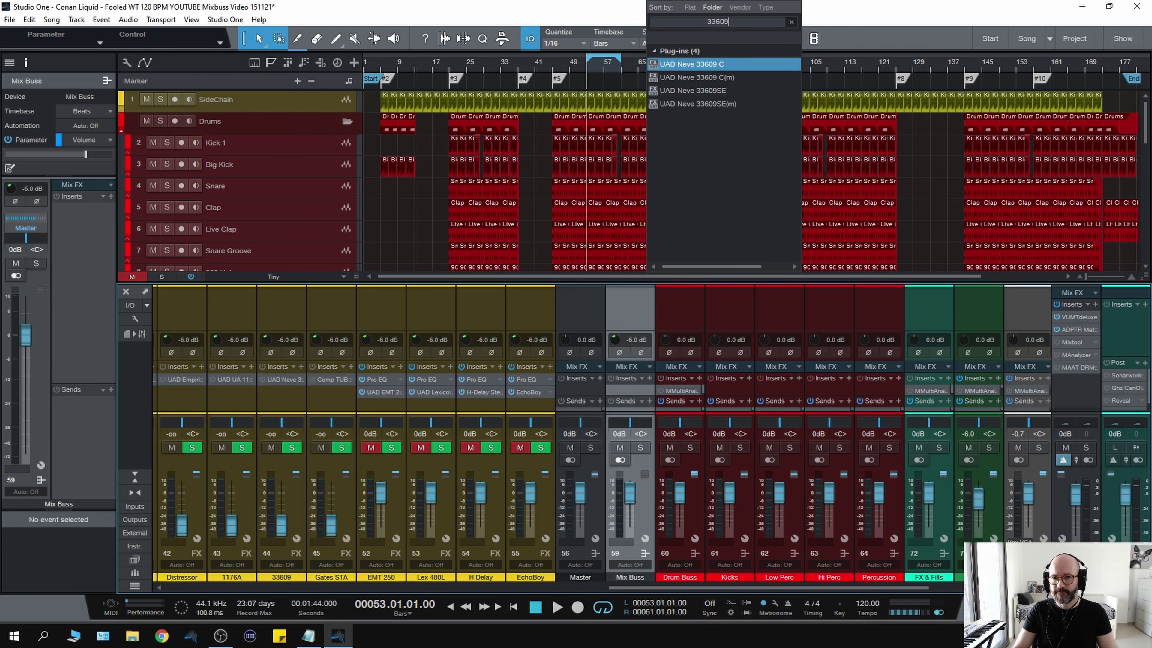
double_click(721, 63)
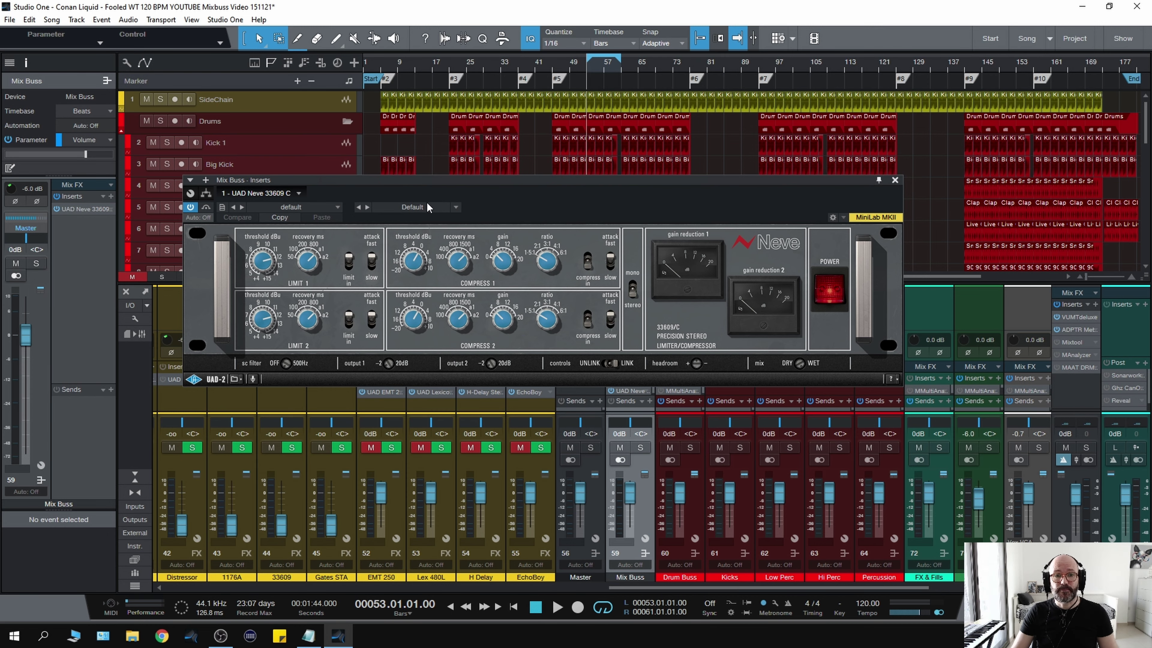
left_click_drag(444, 179, 397, 224)
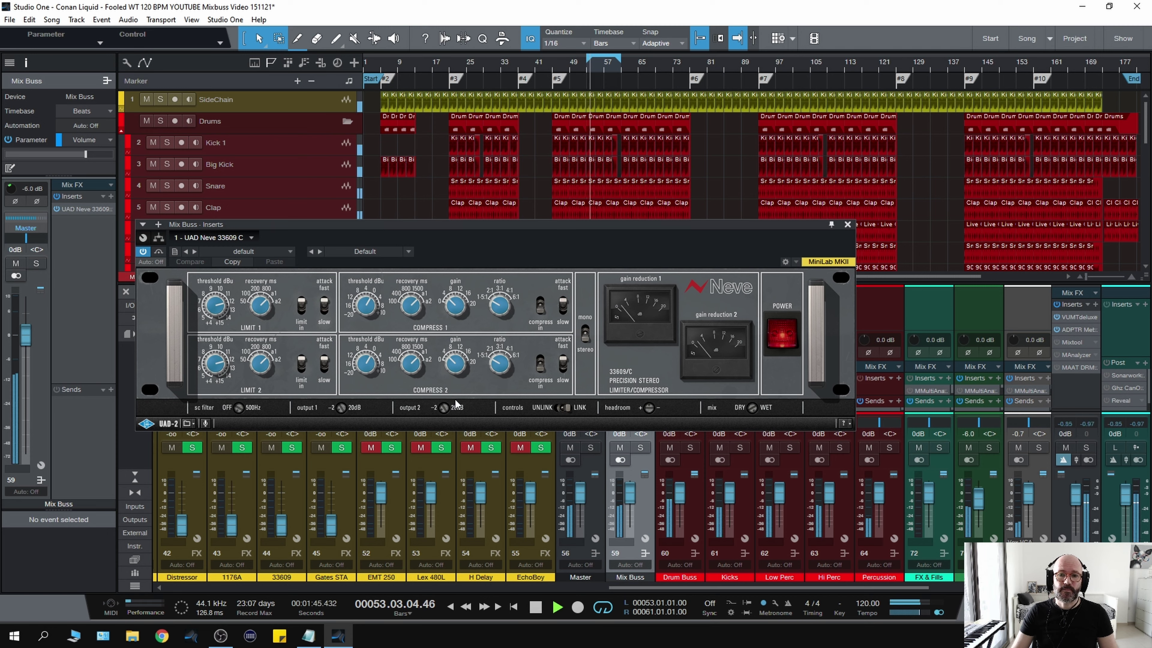
Play the loop through the Neve 33609 C at its default settings
key("space")
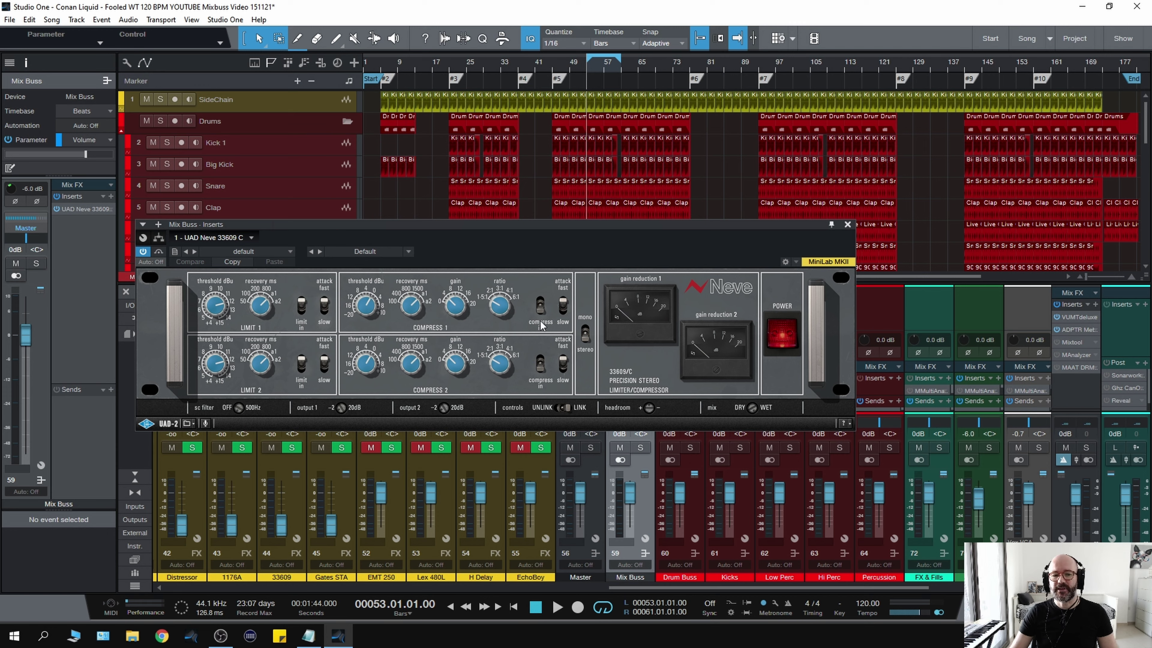
key("space")
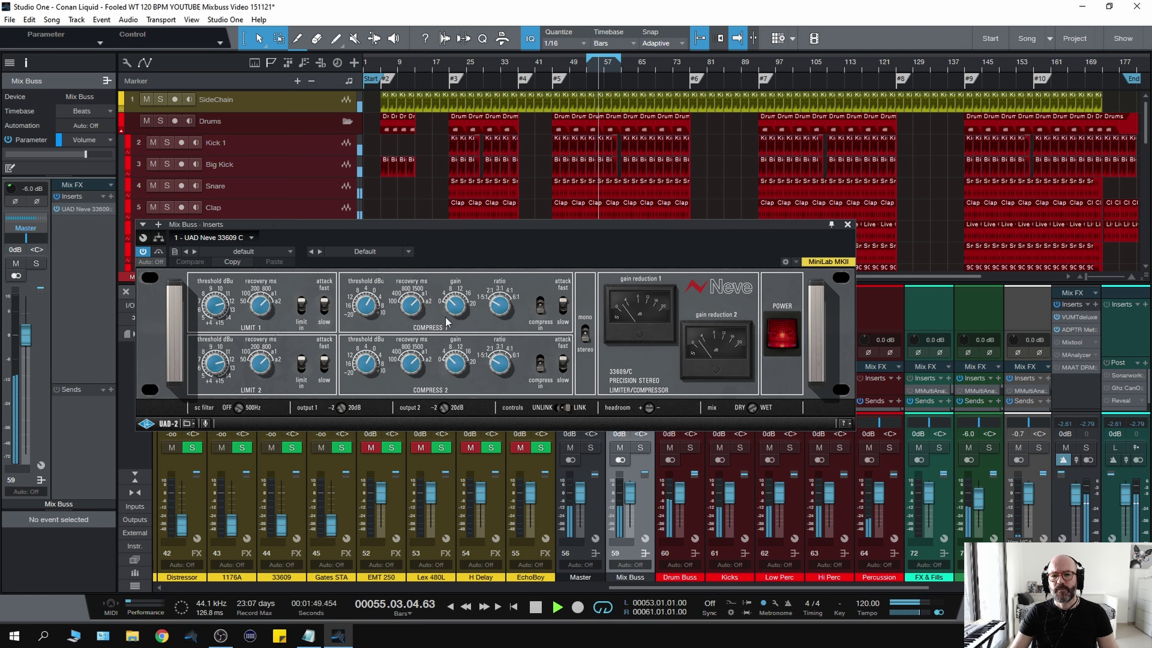
key("space")
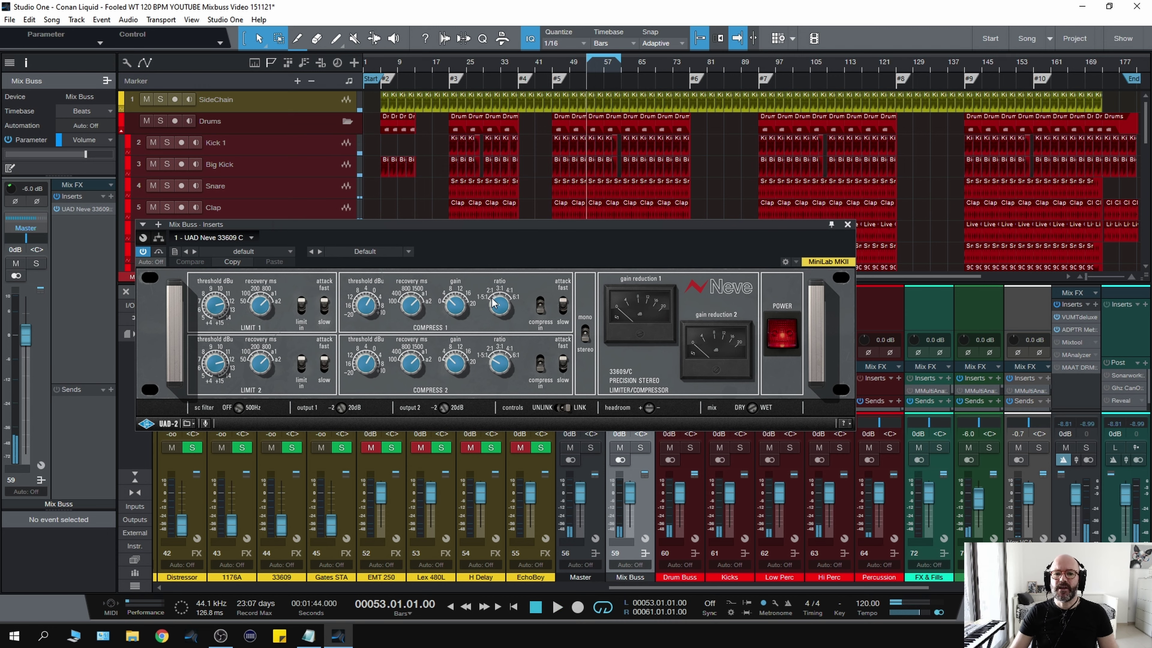
Lower the first compressor's ratio and set its attack to slow, playing the loop briefly in between
left_click(500, 308)
scroll(500, 308, "down", 1)
key("space")
key("space")
left_click(562, 305)
Try the first compressor's threshold at 6 and 0 dBu during playback, compare against bypass, and settle on 4 dBu
key("space")
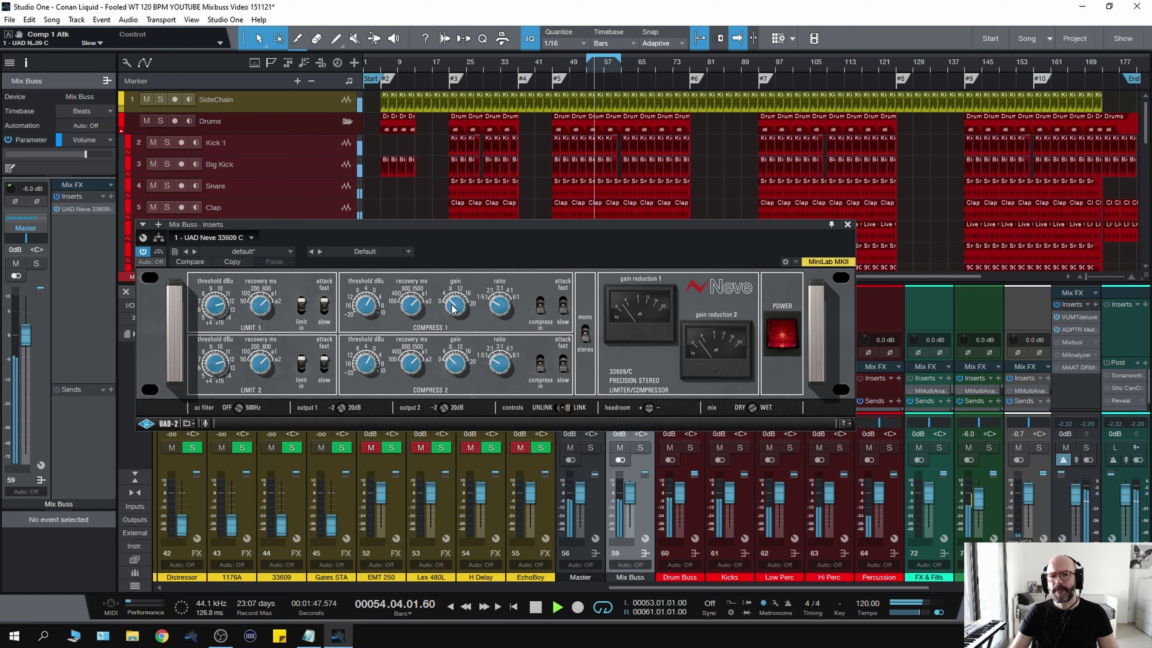
left_click_drag(362, 302, 364, 283)
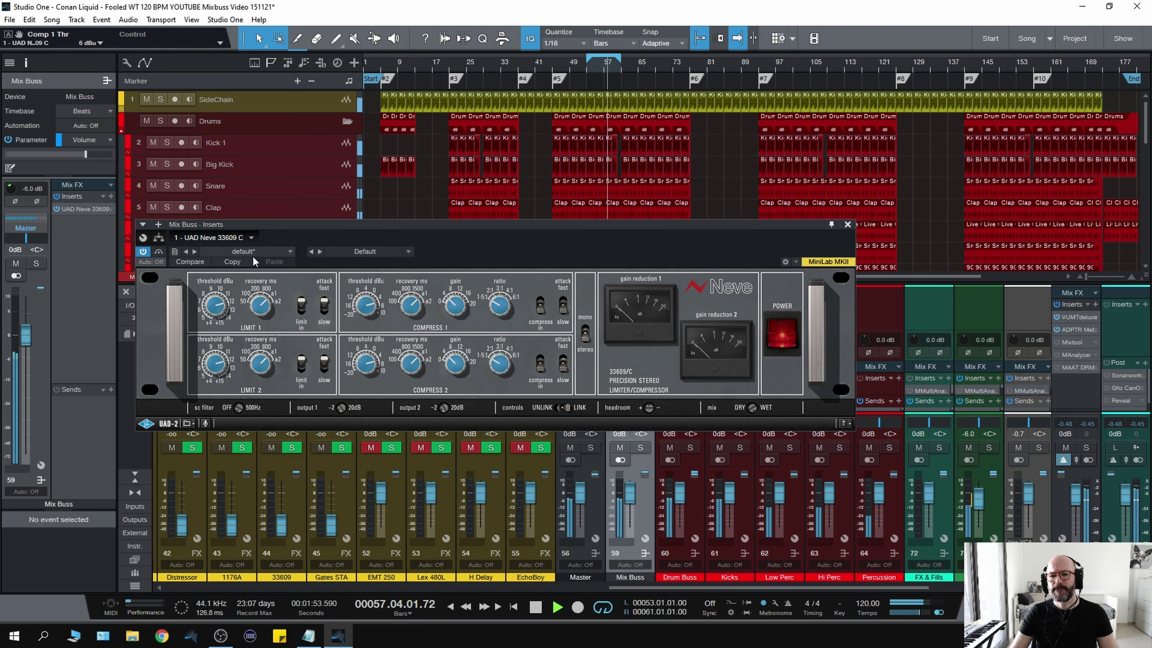
left_click(159, 252)
left_click(160, 252)
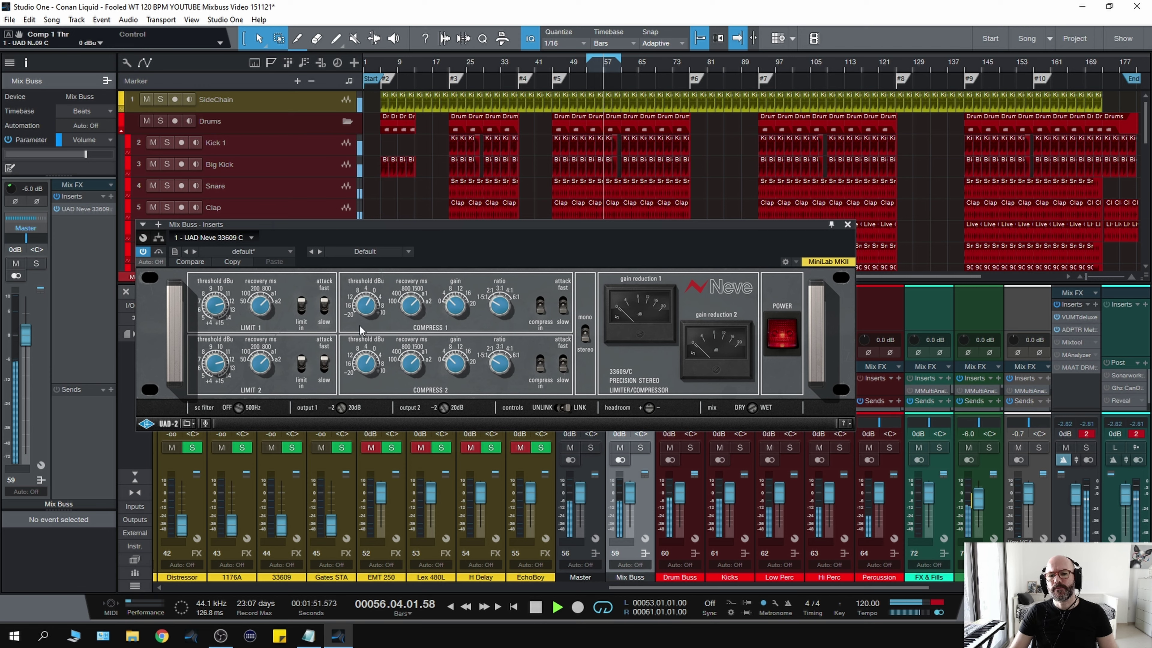
mouse_move(360, 325)
left_mouse_down()
mouse_move(358, 363)
mouse_move(364, 319)
left_mouse_up()
key("space")
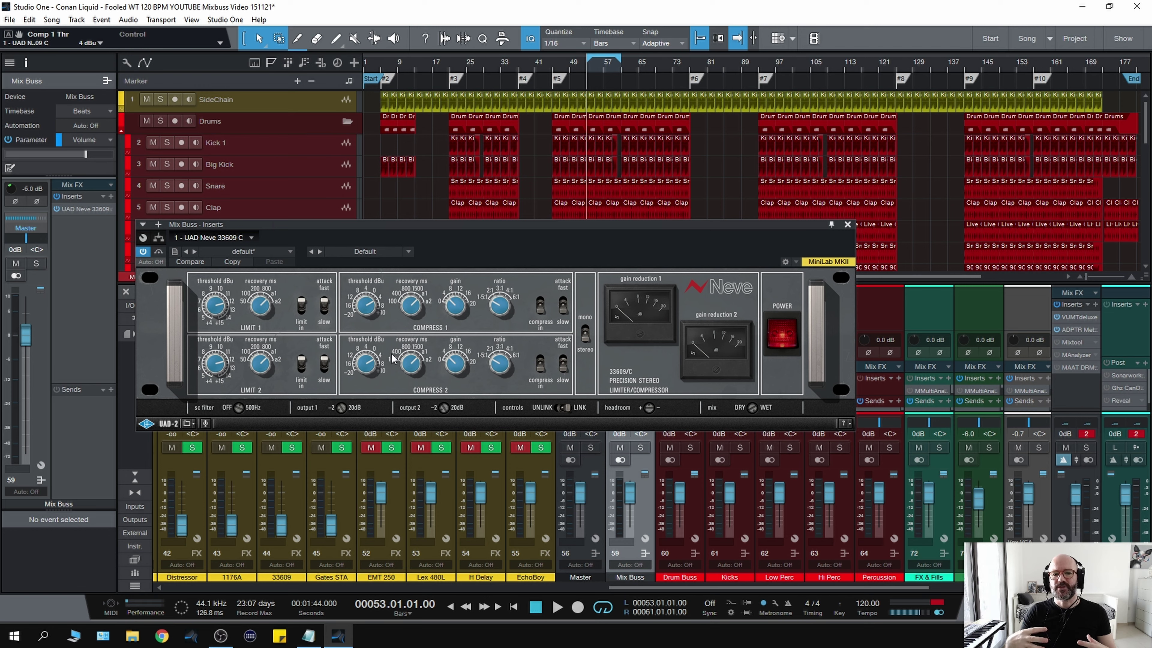
key("space")
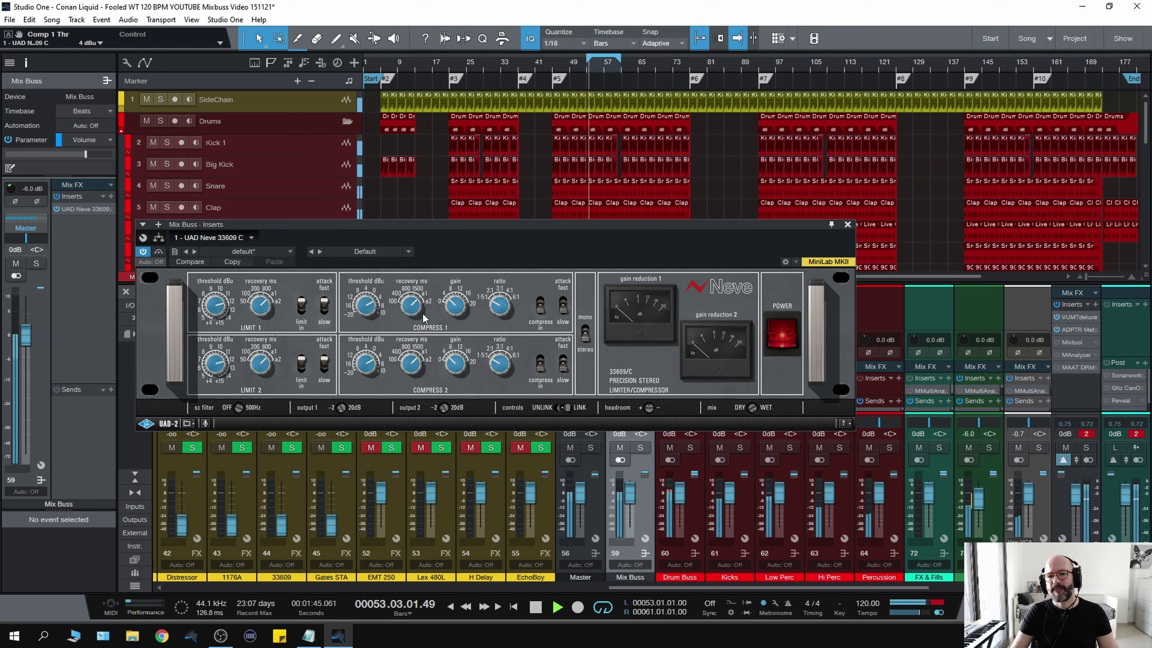
key("space")
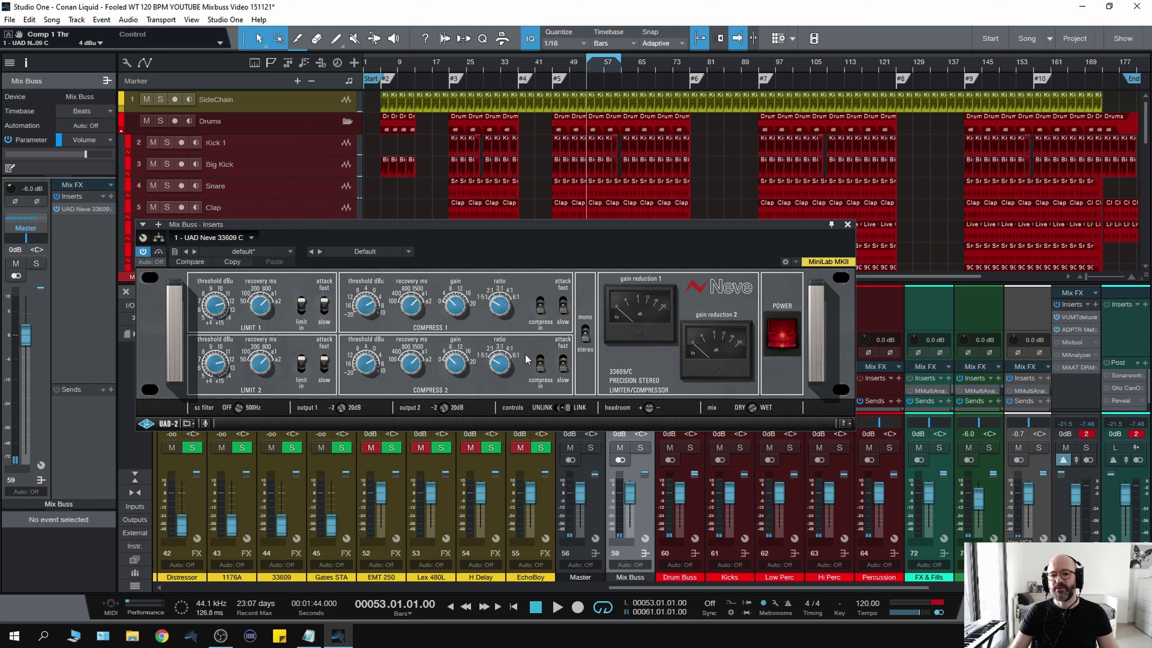
During playback, set the first compressor's ratio to 2:1 and its threshold to 0 and on to -5 dBu, toggling the attack speed
left_click_drag(536, 221, 504, 156)
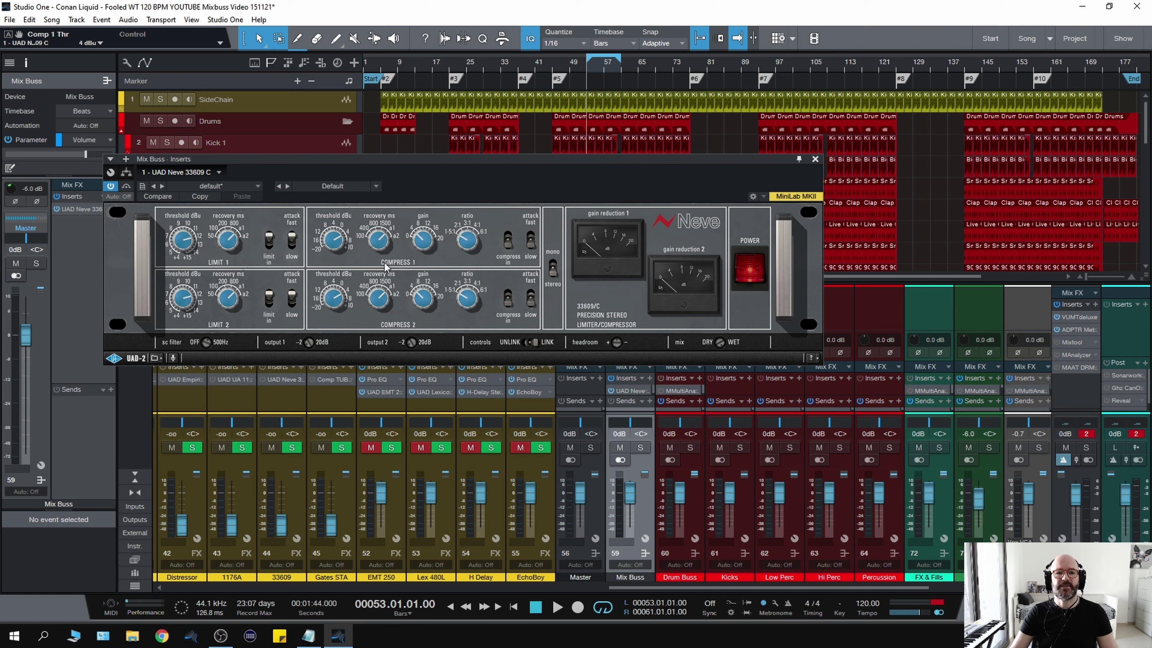
key("space")
left_click_drag(331, 249, 332, 263)
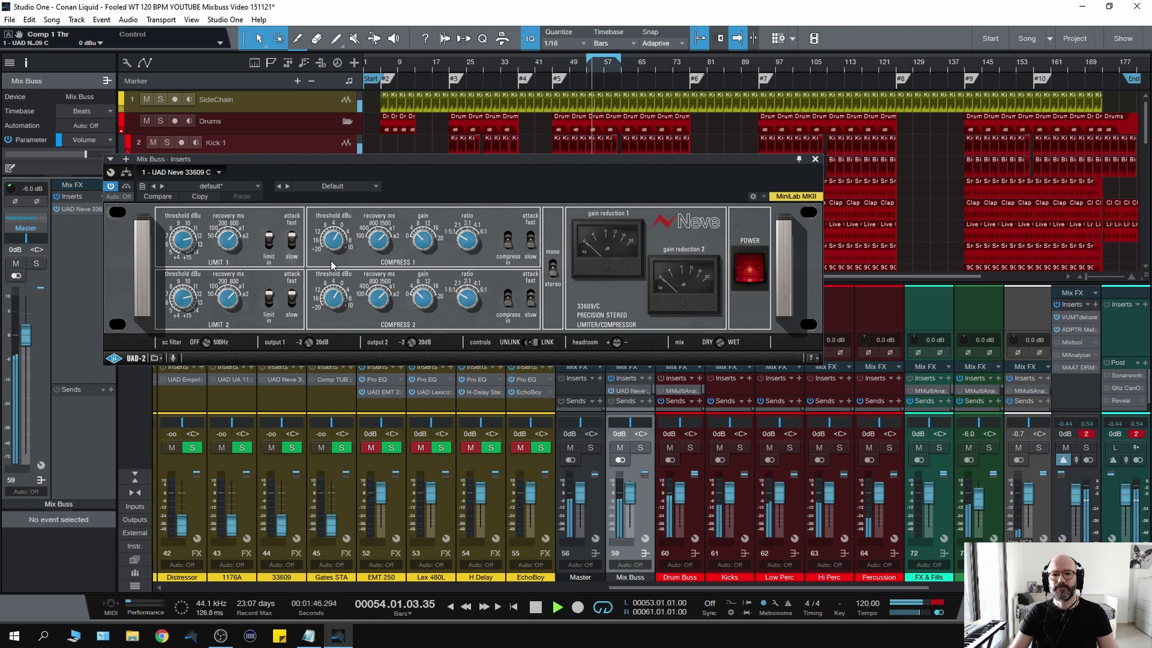
left_click_drag(466, 246, 464, 240)
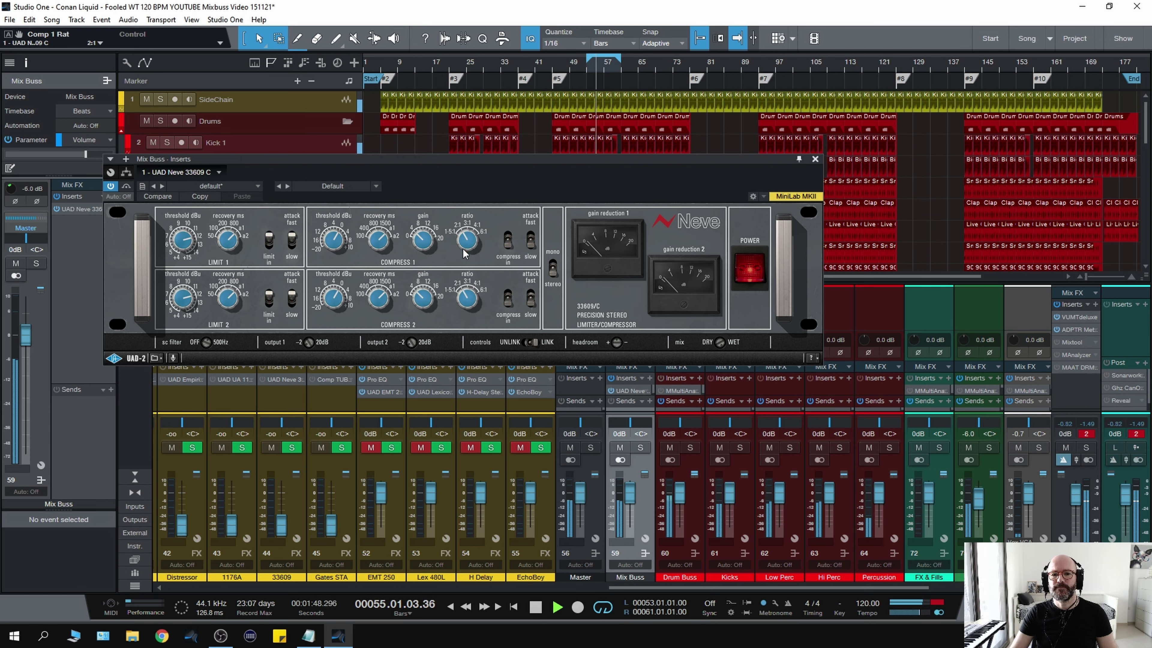
left_click(534, 246)
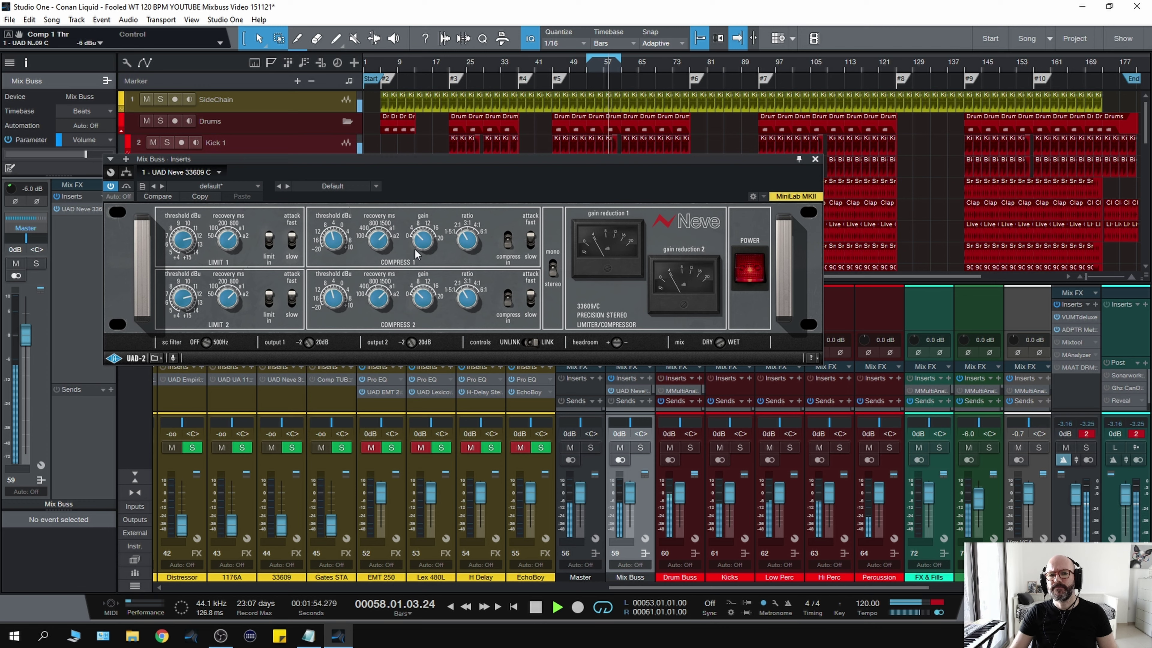
Shorten the first compressor's recovery and set its ratio to 1.5:1 with a -2 dBu threshold, toggling the attack speed again
left_click_drag(383, 232, 388, 322)
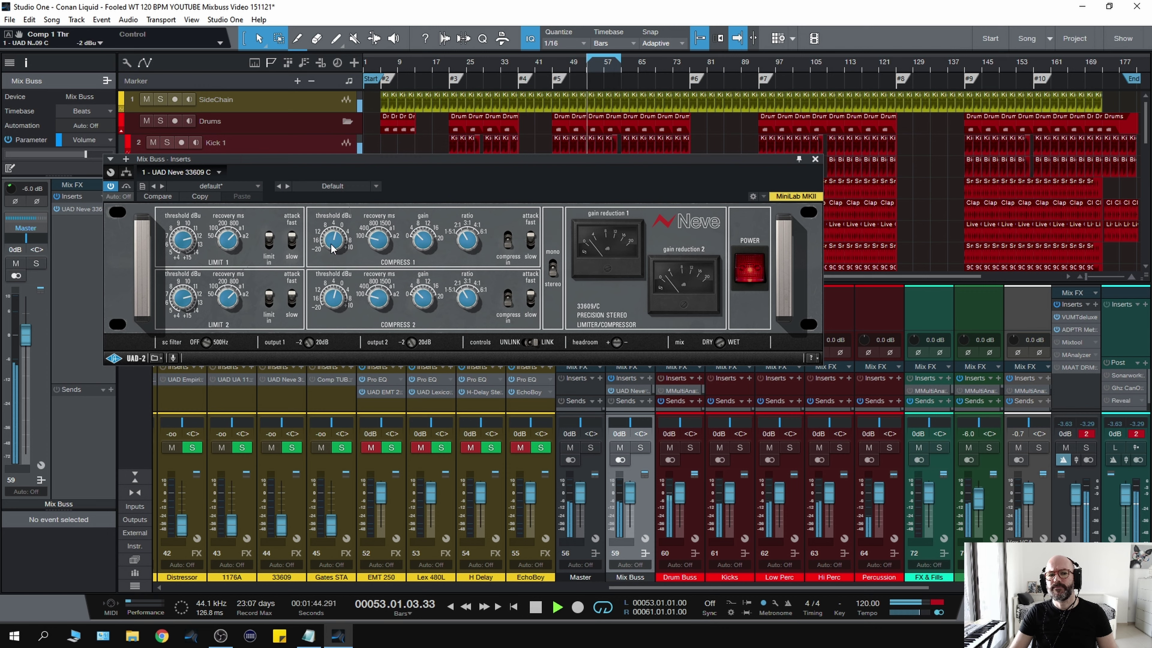
scroll(333, 248, "up", 1)
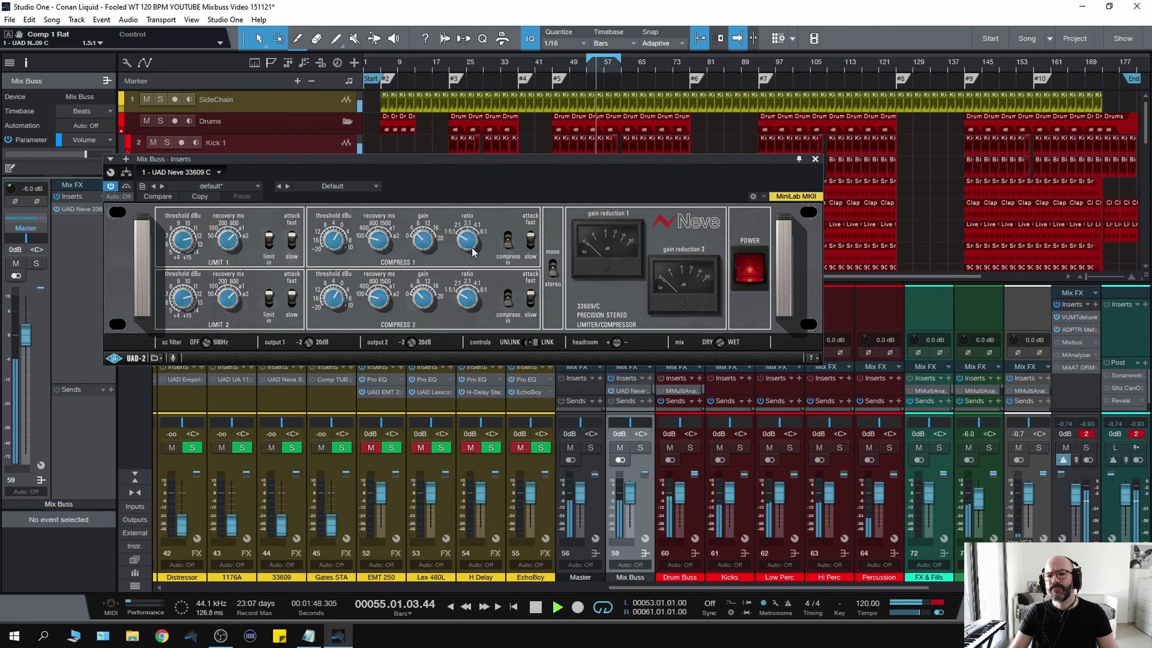
left_click(529, 245)
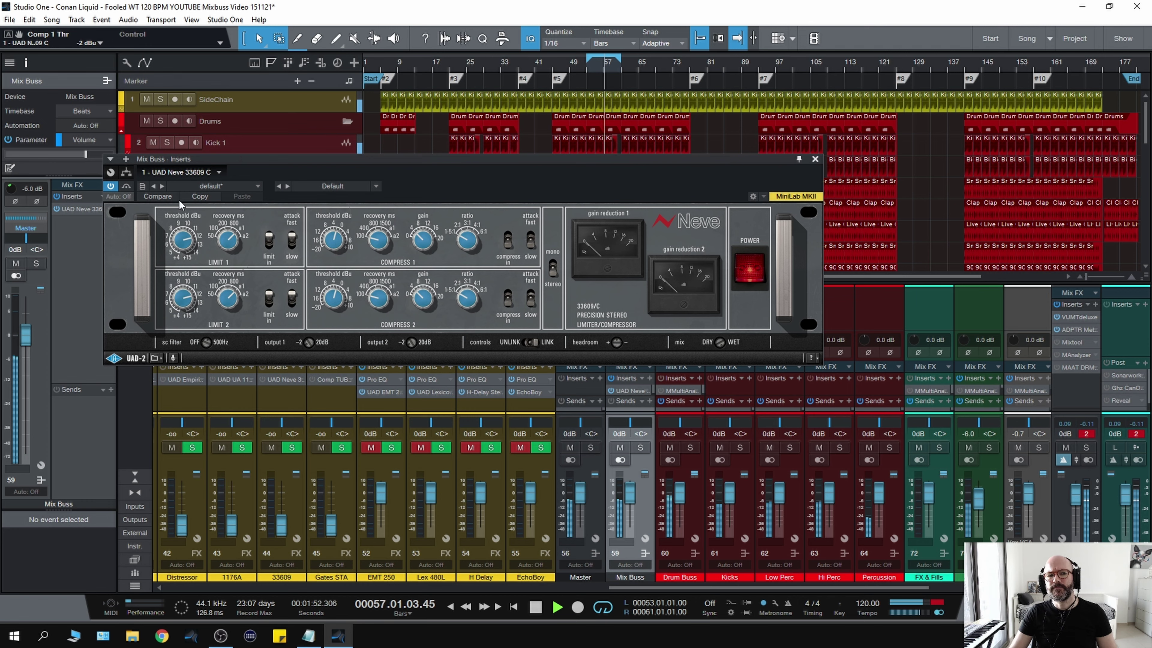
Compare the Neve 33609 C against bypass several times during playback, and stop the loop
left_click(127, 187)
left_click(127, 187)
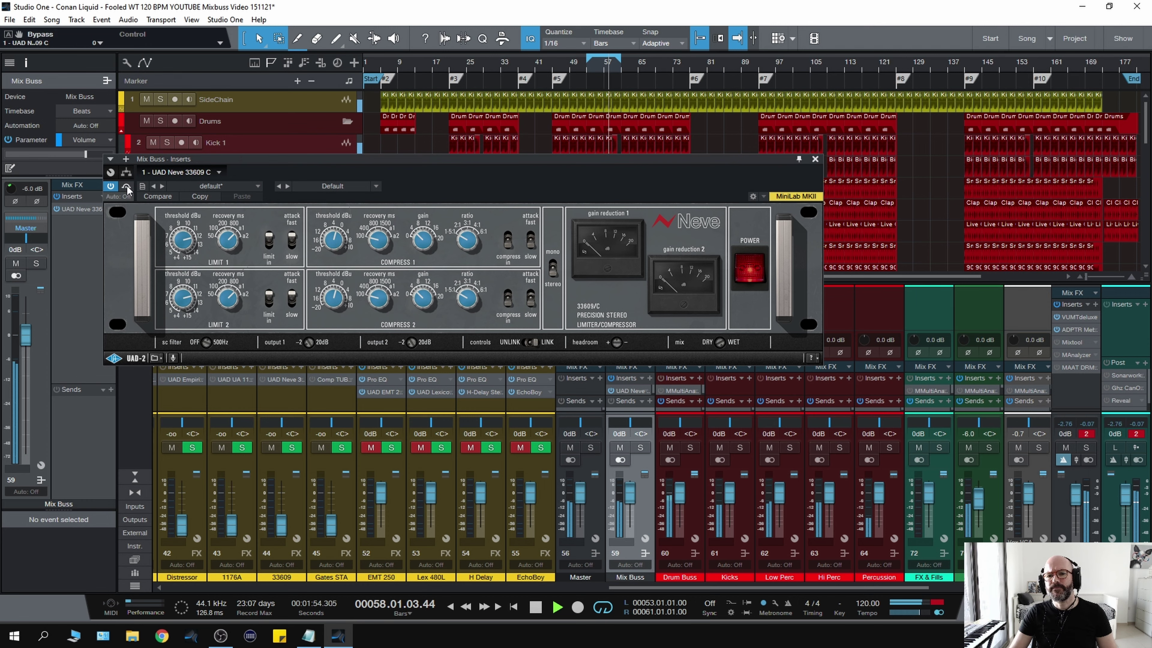
left_click(127, 187)
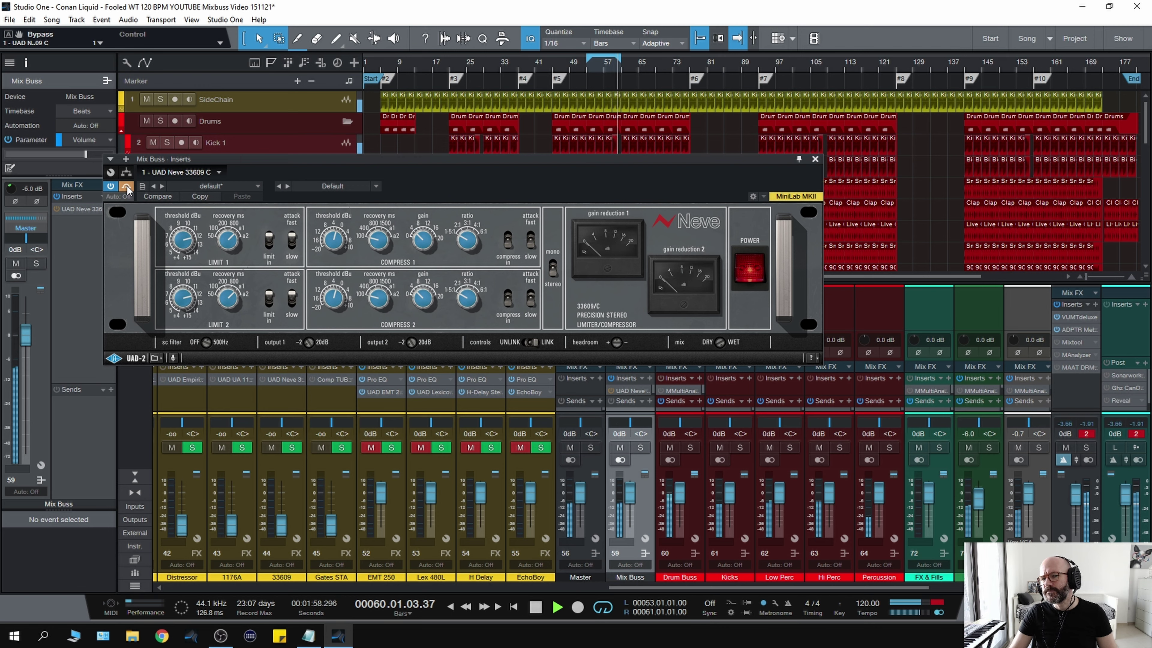
left_click(127, 187)
key("space")
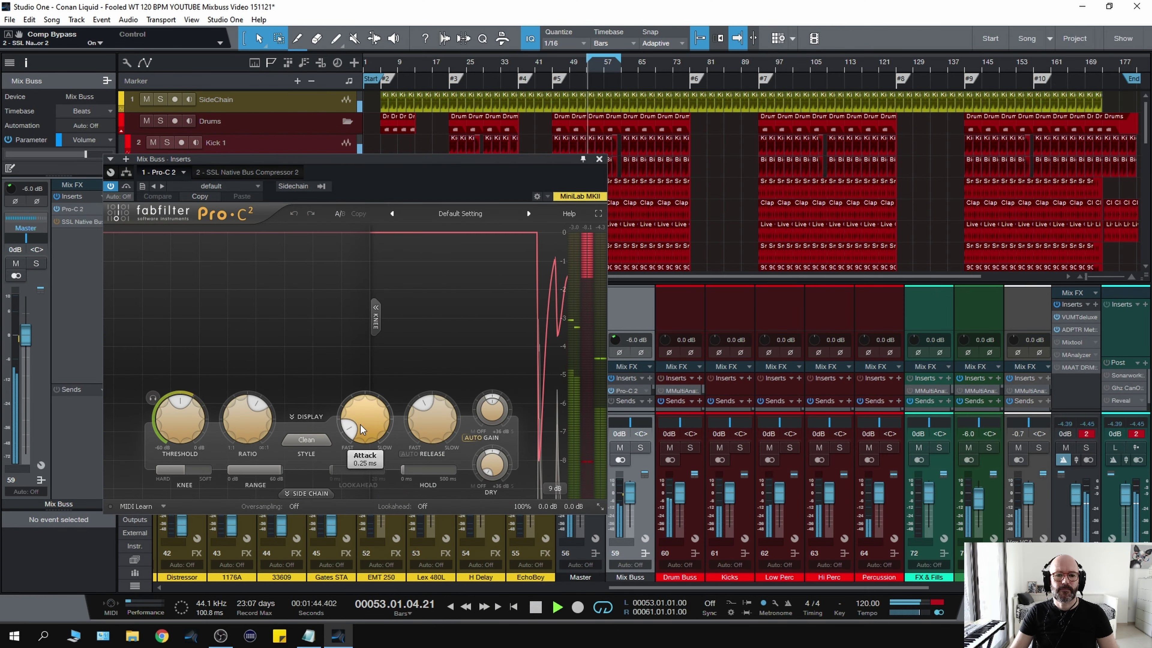
Open Pro-C 2's side-chain section, set oversampling to 2x, audition the side chain and enable its low and high cut filters
left_click(312, 493)
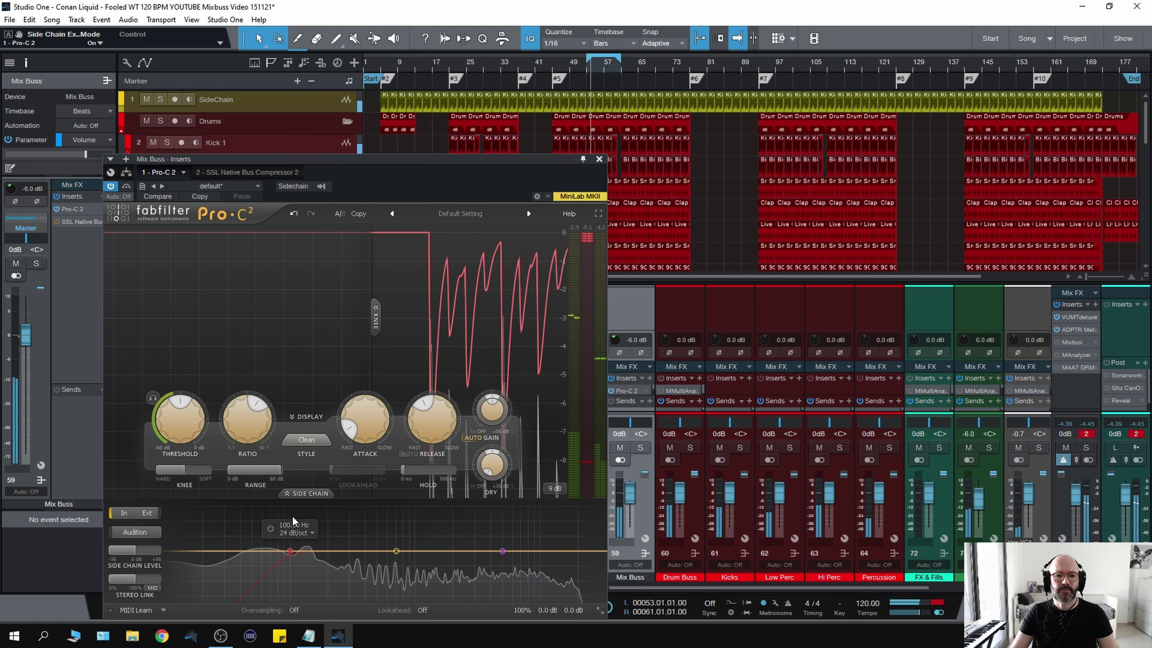
left_click(295, 610)
left_click(321, 599)
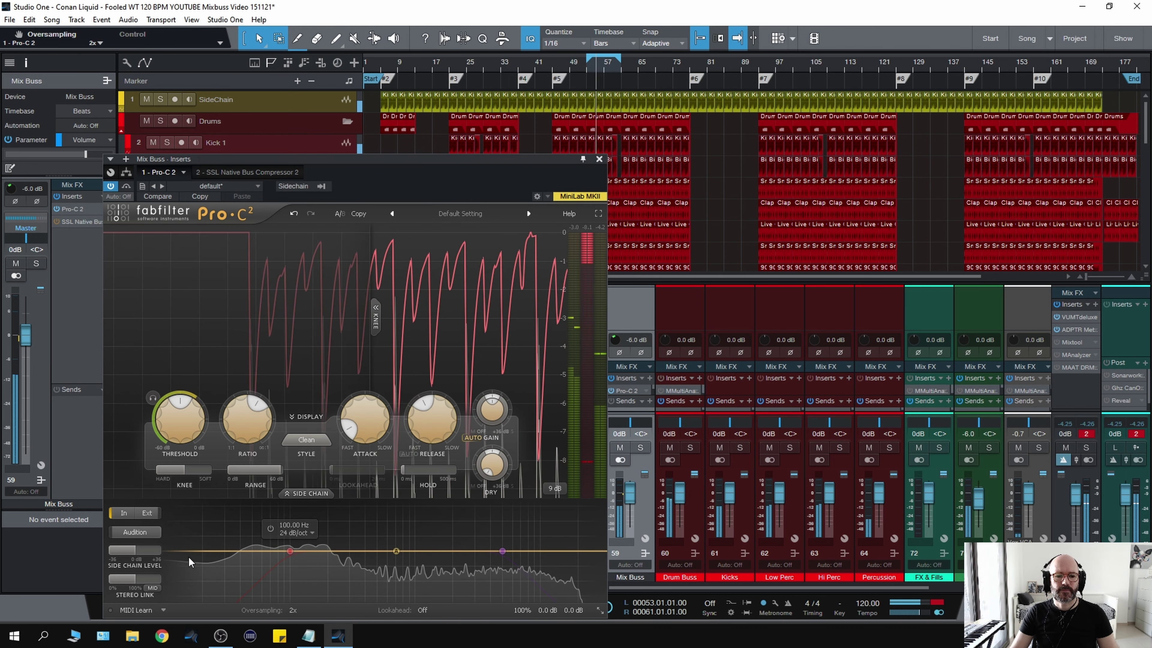
left_click(148, 534)
left_click(269, 528)
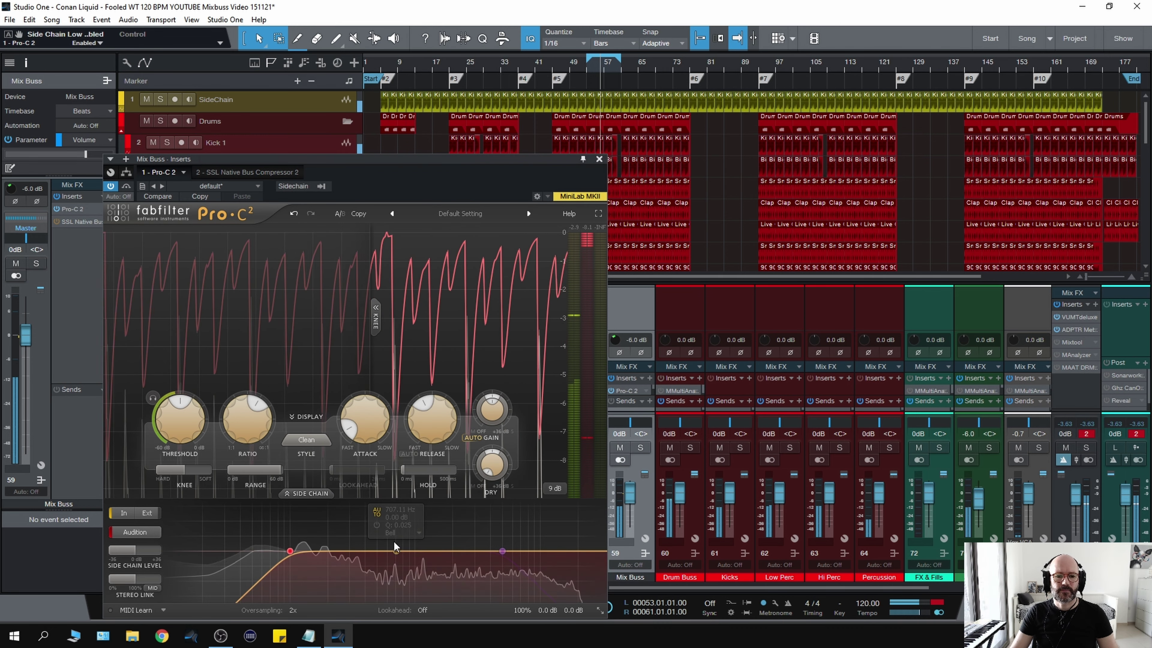
left_click(481, 529)
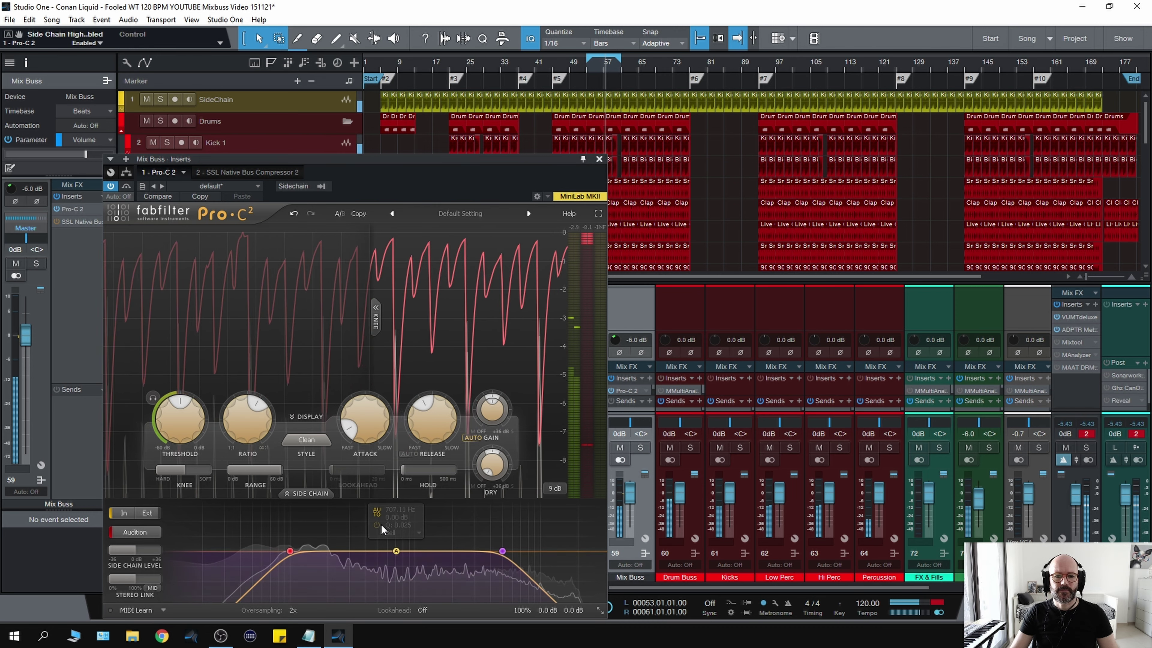
Set the side-chain low cut to about 210 Hz at 36 dB/oct and high cut to about 3435 Hz at 24 dB/oct, ending the audition
left_click_drag(291, 551, 332, 549)
scroll(332, 548, "up", 1)
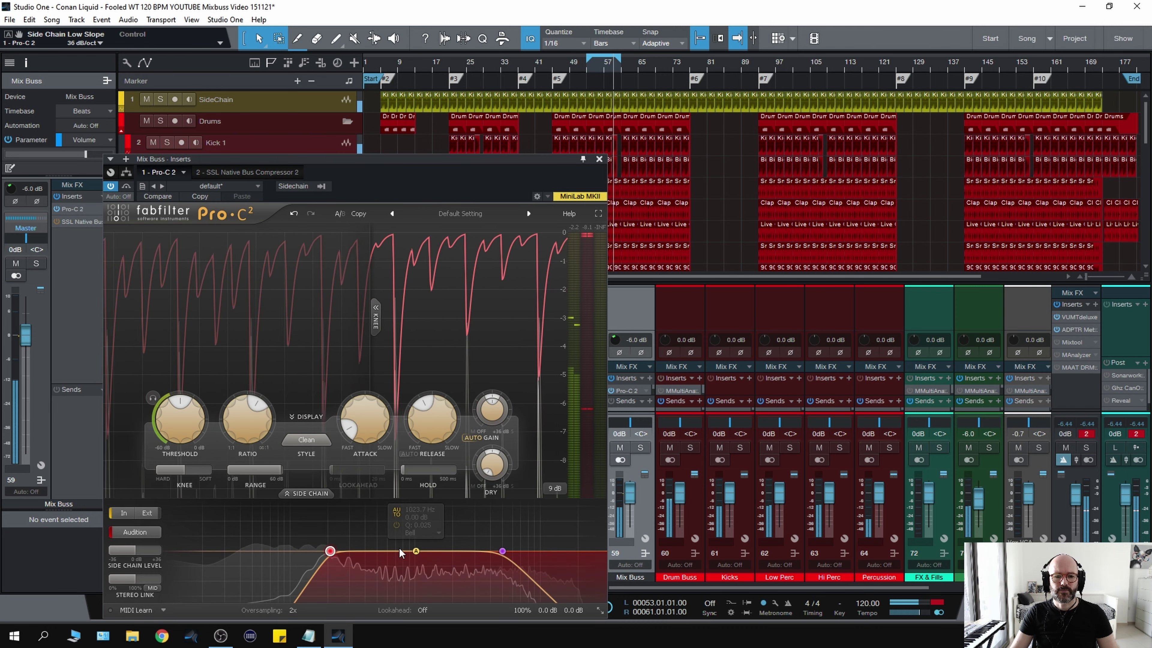
scroll(502, 550, "up", 4)
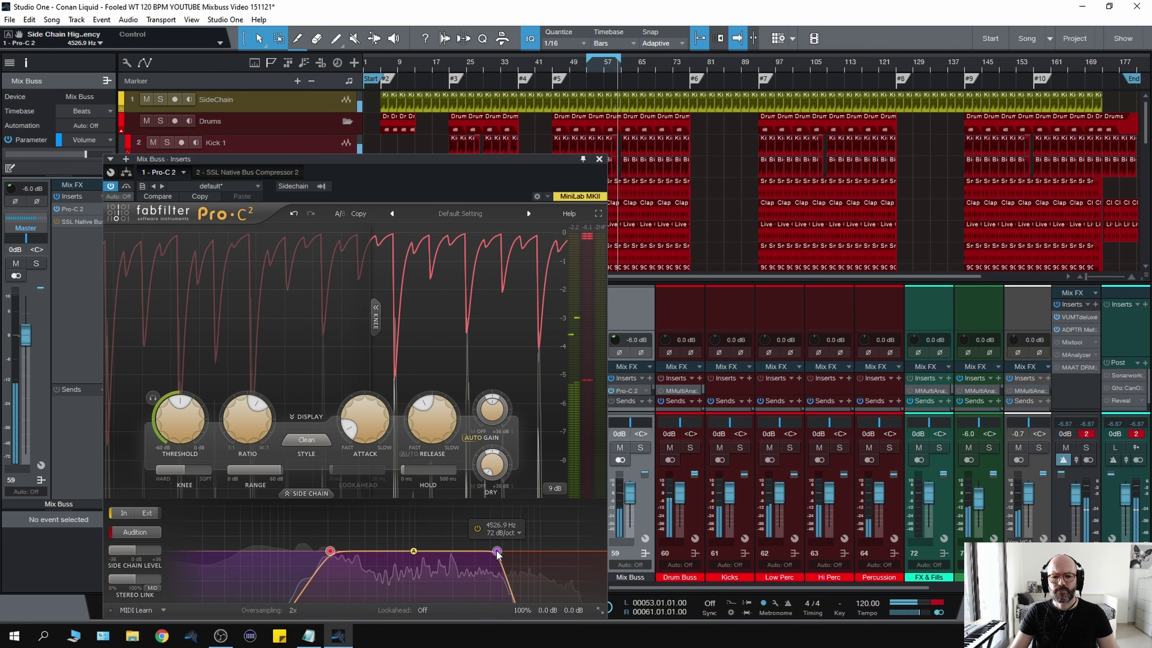
left_click_drag(502, 550, 482, 551)
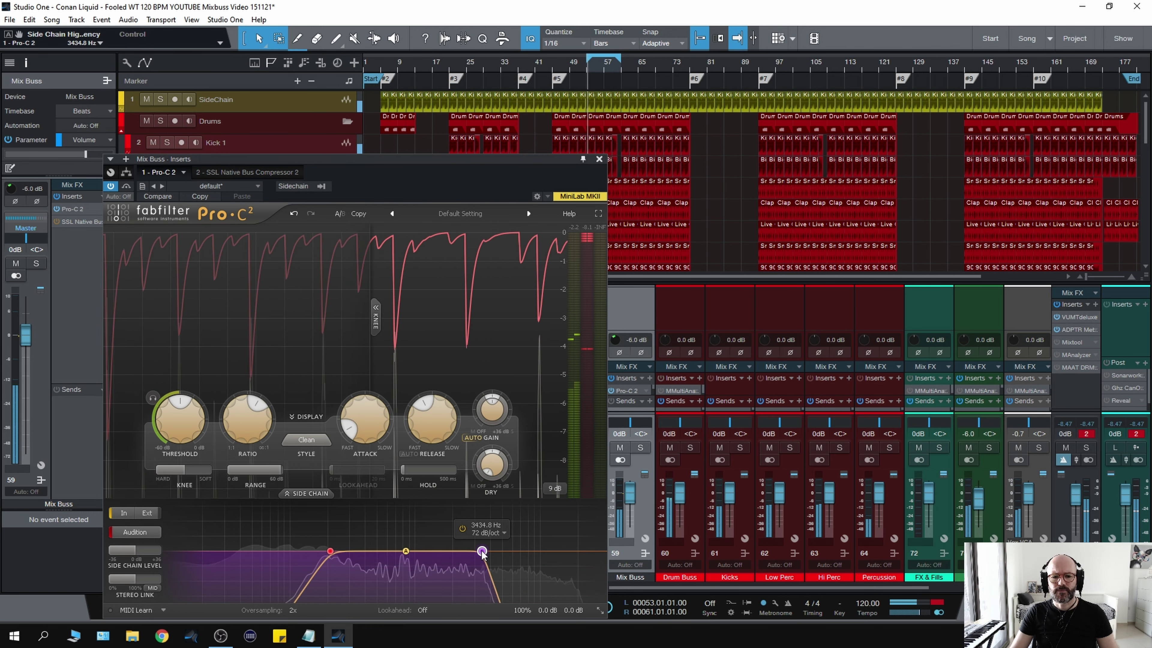
scroll(482, 552, "down", 4)
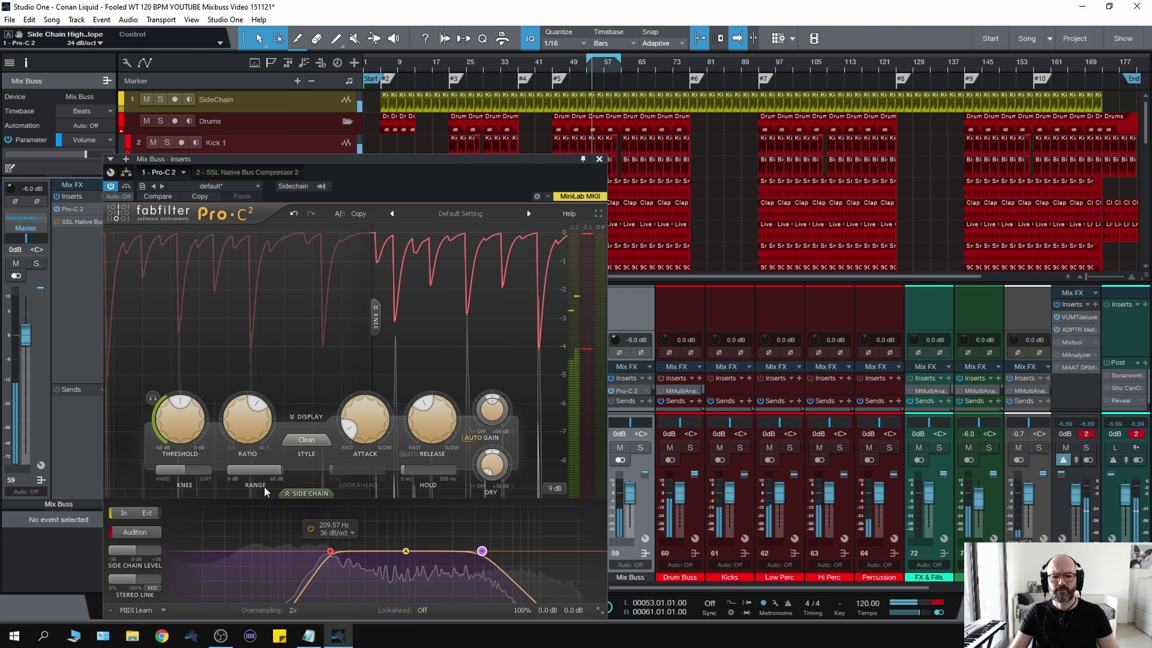
left_click(134, 531)
Slow Pro-C 2's attack, set its release to about 213 ms and settle the threshold at -18.65 dB during playback
mouse_move(174, 426)
left_mouse_down()
mouse_move(170, 449)
mouse_move(176, 411)
mouse_move(174, 440)
left_mouse_up()
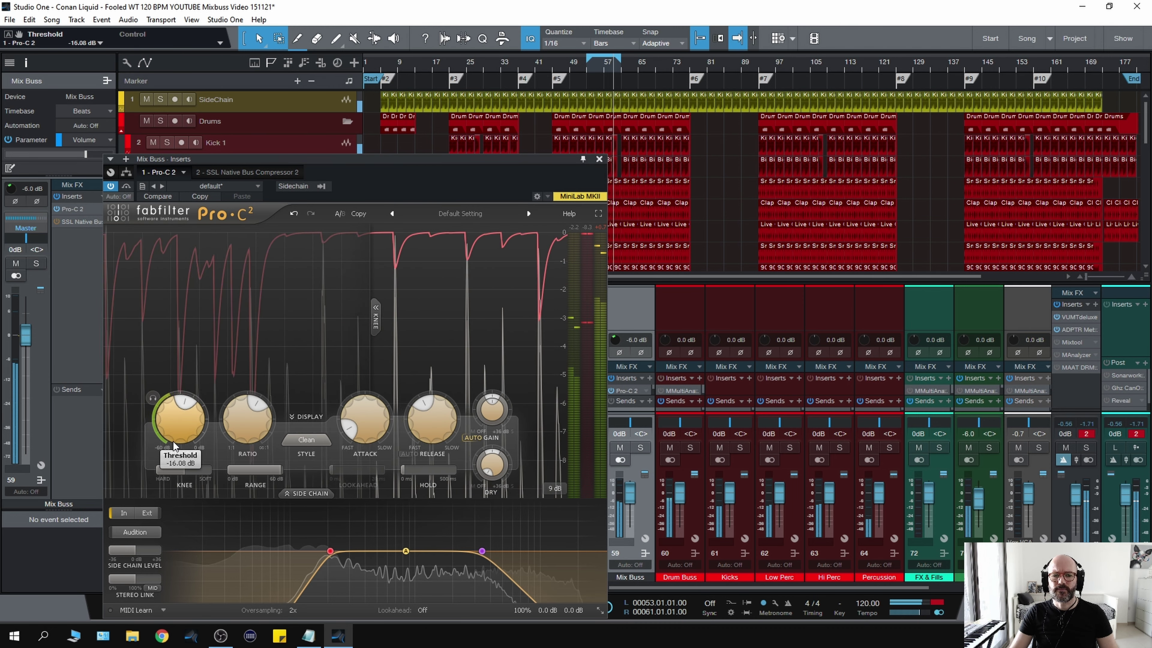
left_click_drag(364, 419, 362, 396)
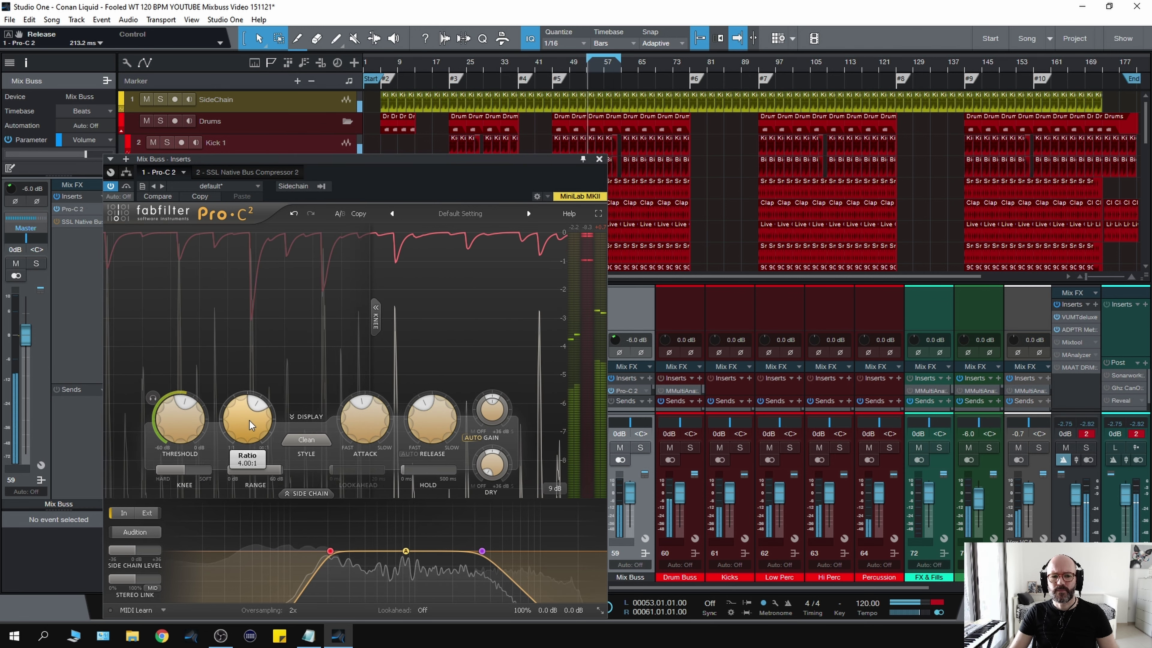
left_click_drag(176, 428, 176, 435)
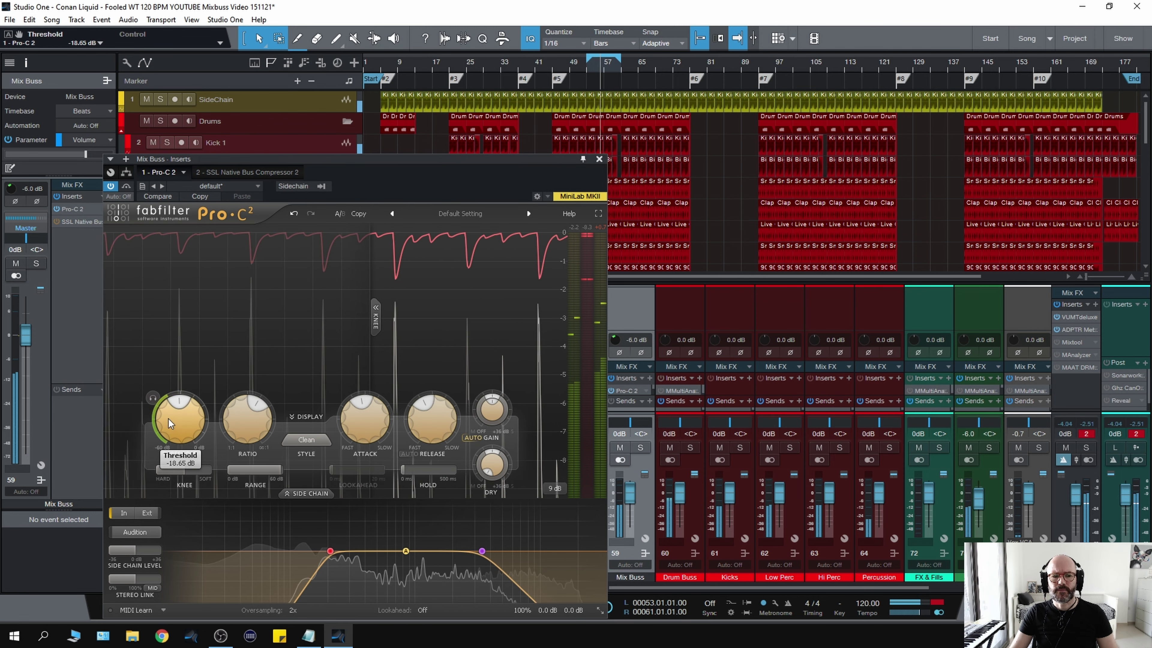
Audition Pro-C 2's triggering briefly and lower its threshold slightly further
left_click(152, 399)
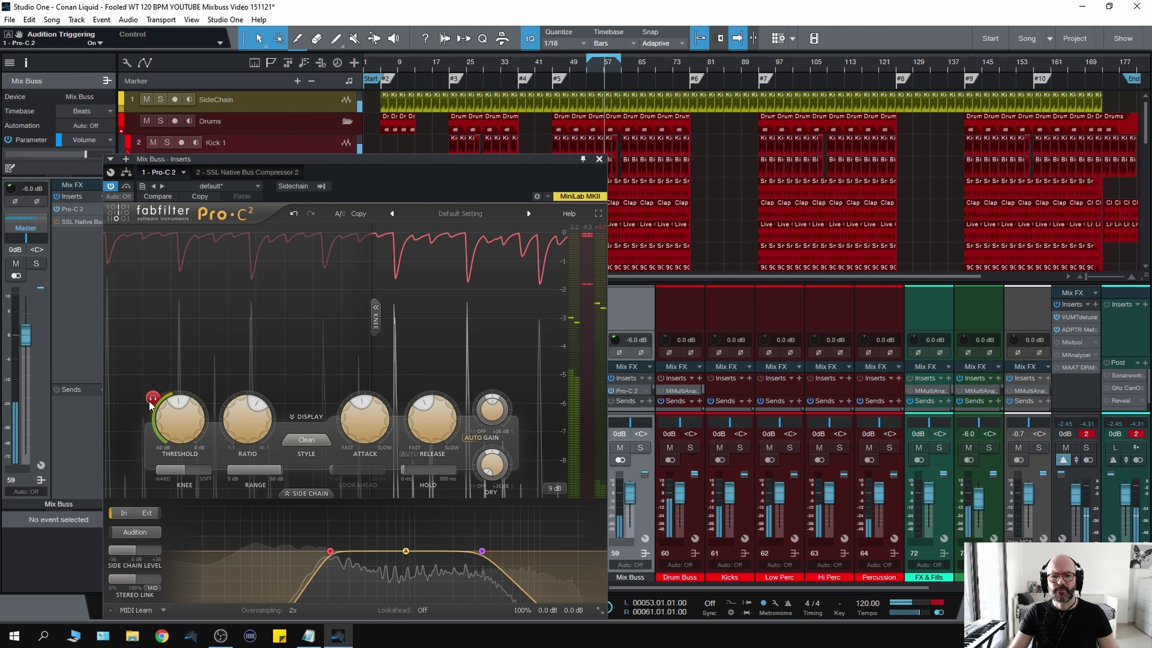
left_click(151, 401)
left_click_drag(164, 428, 164, 434)
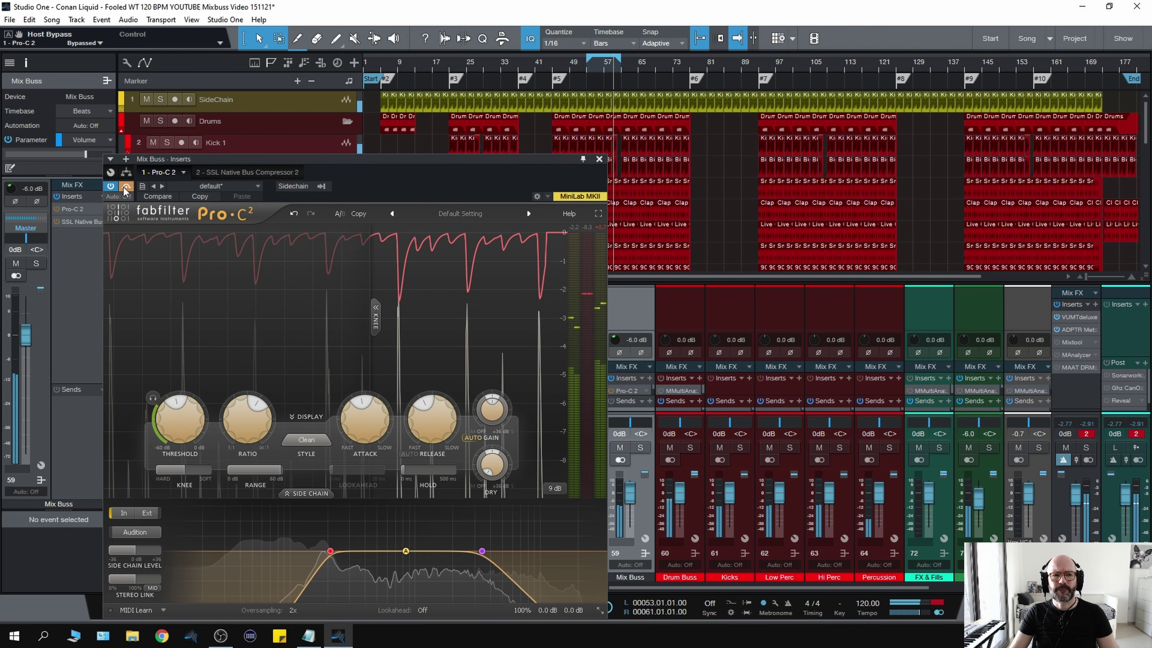
Take the SSL Native Bus Compressor 2 off bypass, lower its threshold and set its dry/wet mix to about 63.4%
left_click(229, 172)
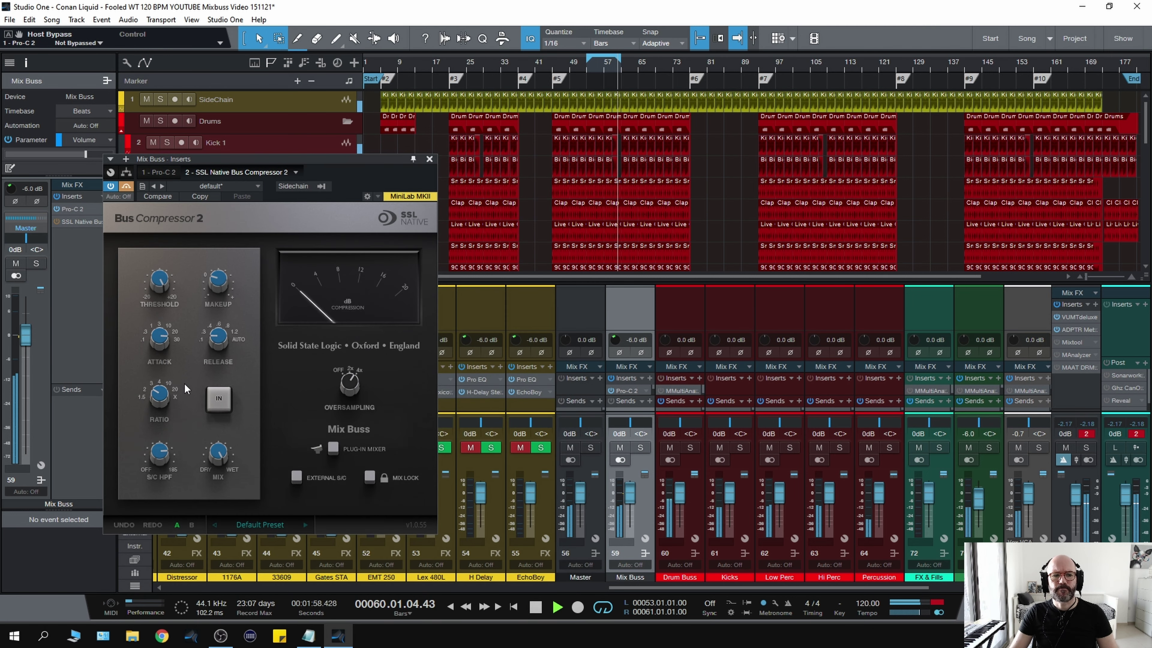
left_click(126, 186)
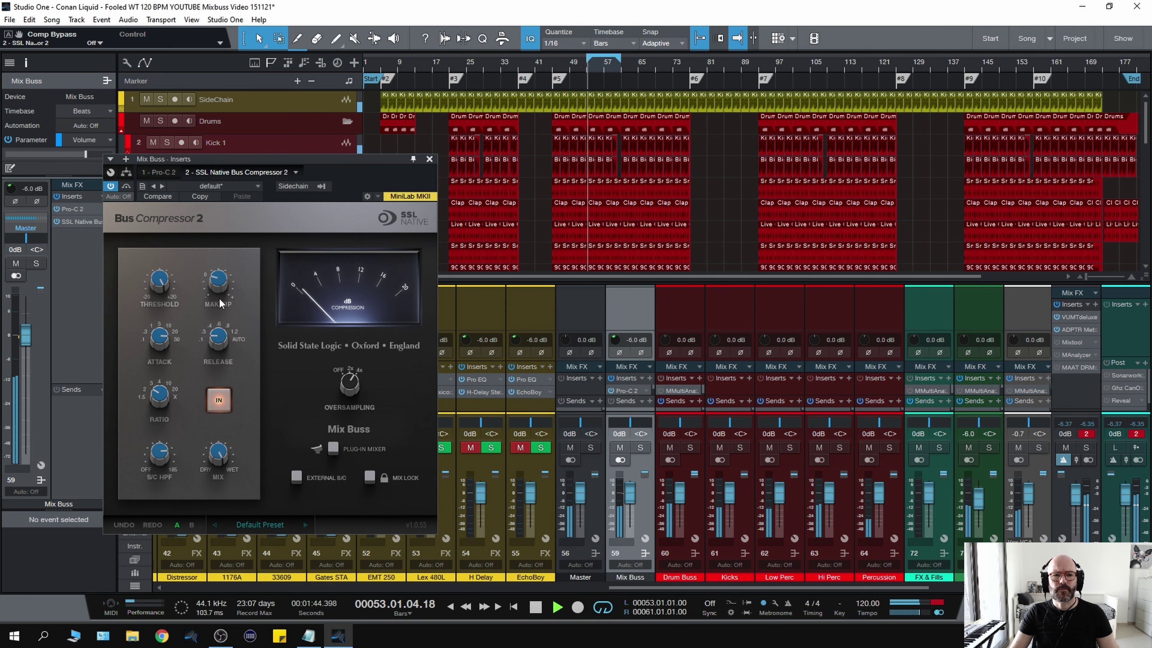
mouse_move(161, 454)
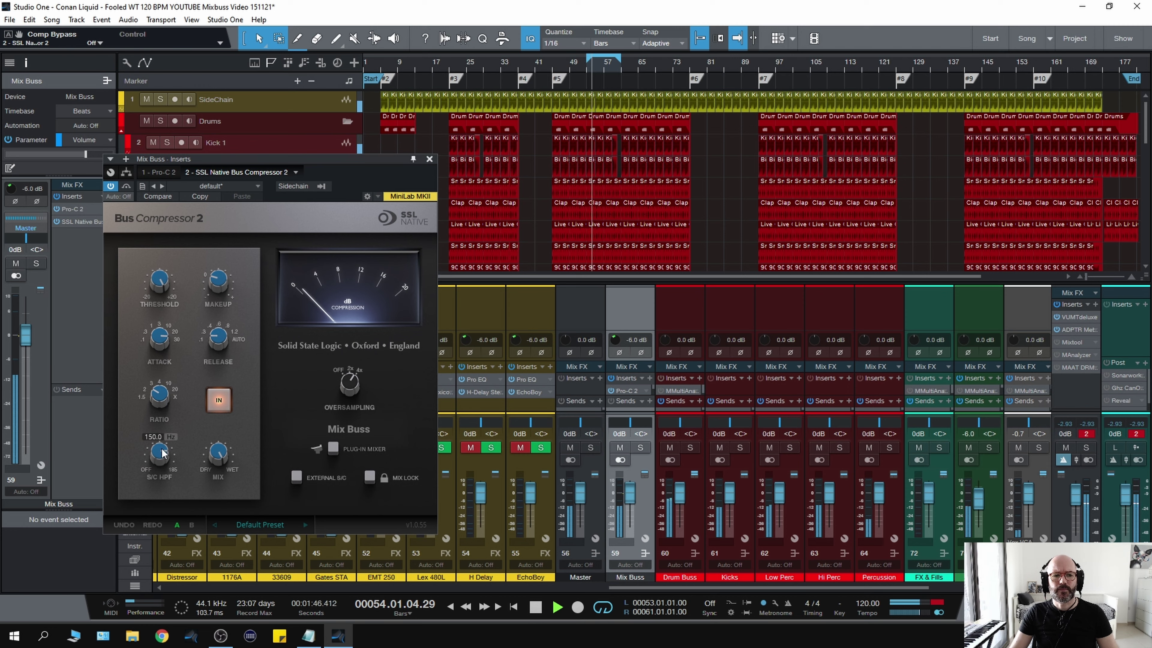
mouse_move(159, 293)
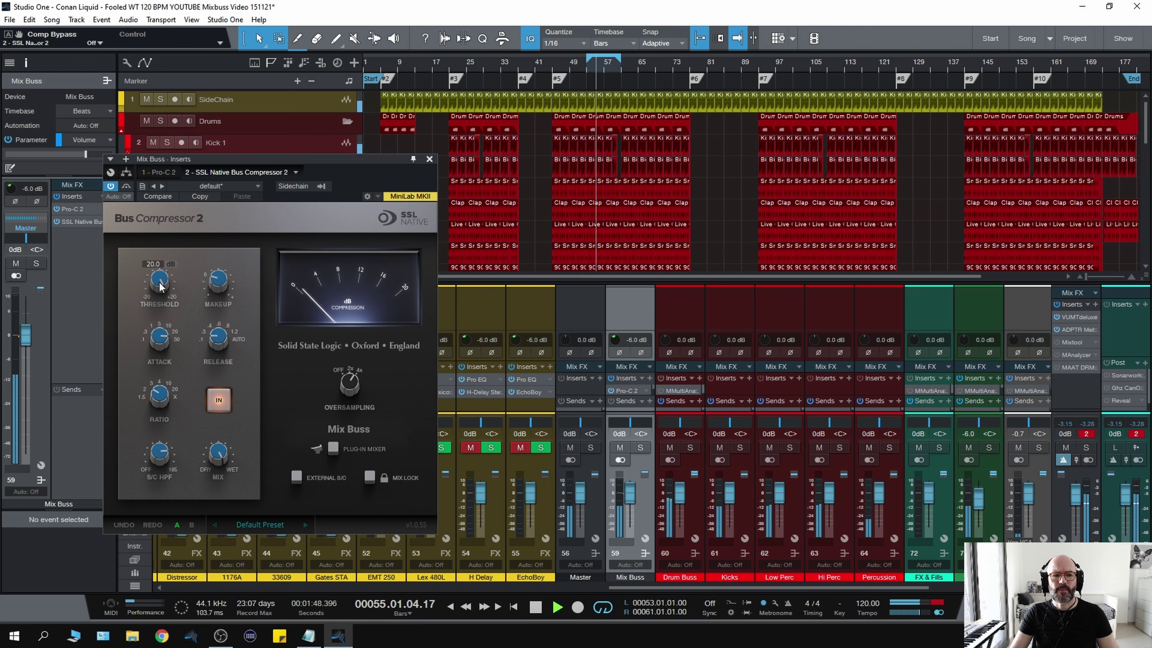
left_click_drag(159, 287, 155, 304)
mouse_move(218, 454)
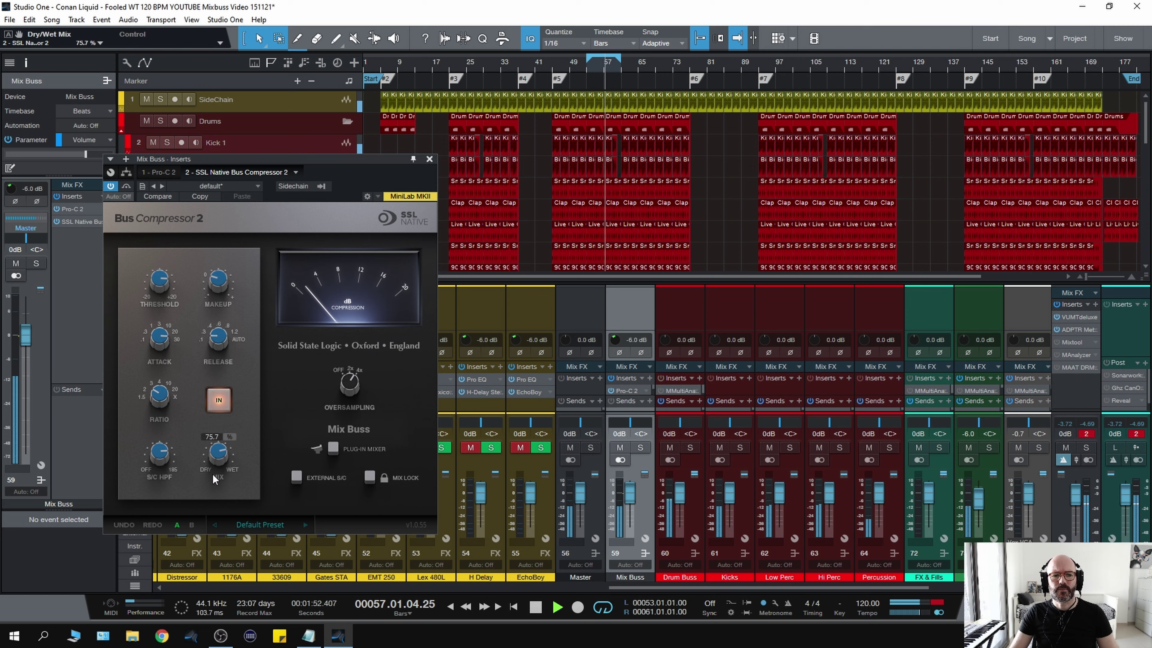
left_click_drag(209, 479, 210, 487)
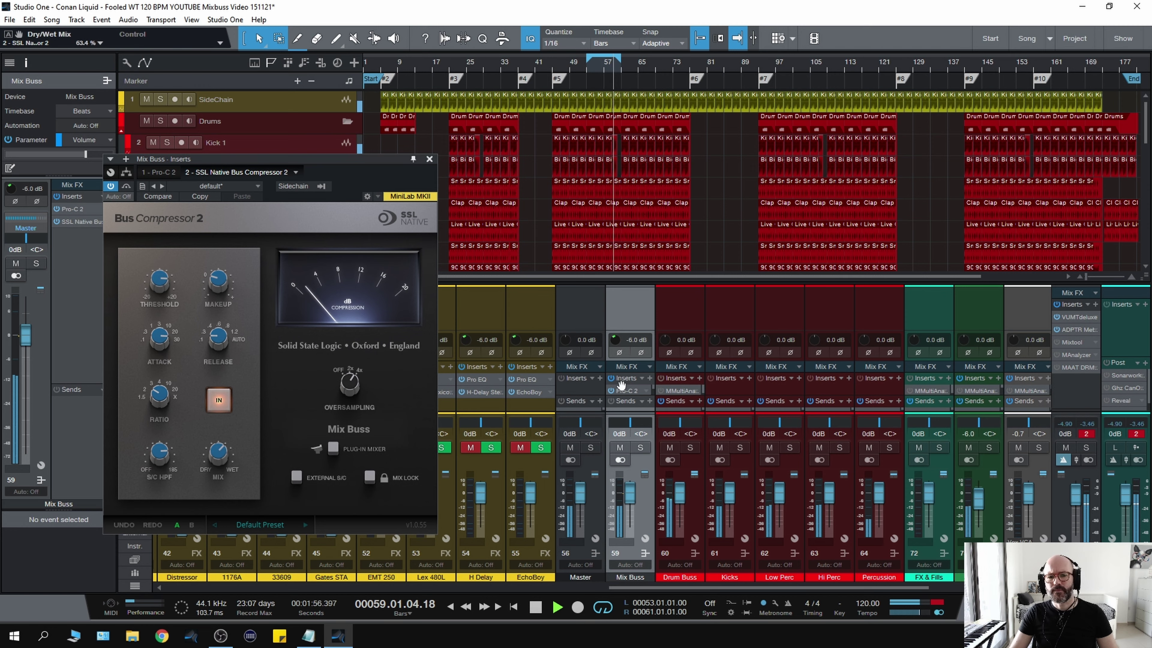
Compare the Mix Buss with all its inserts switched off and back on, and stop playback
left_click(611, 378)
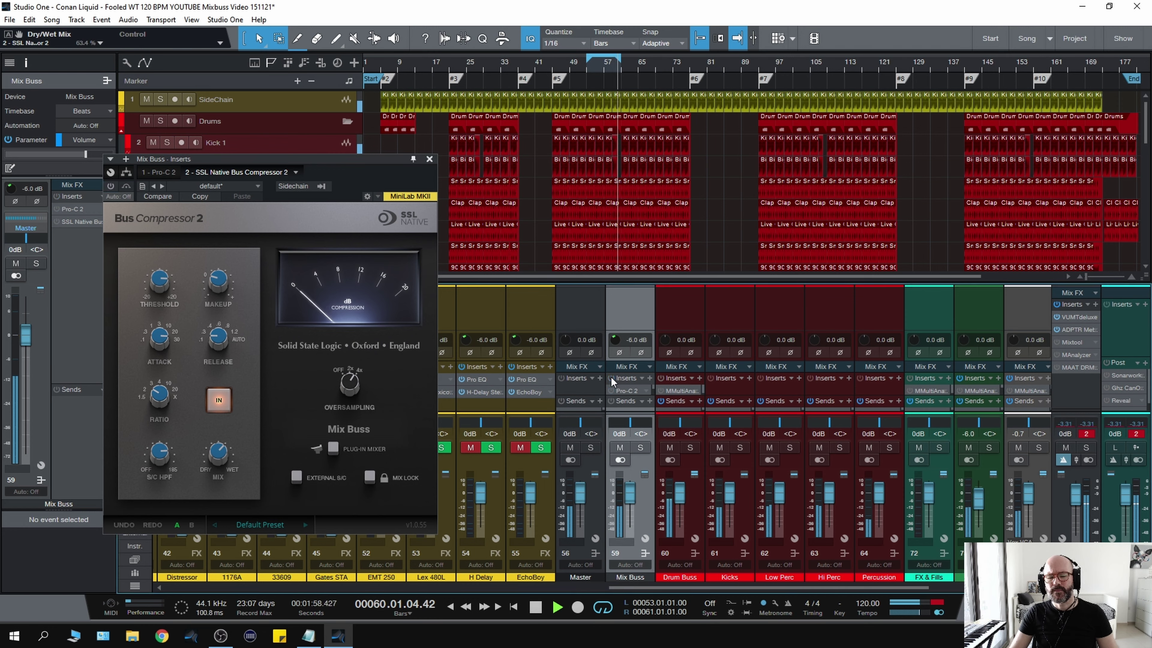
left_click(610, 378)
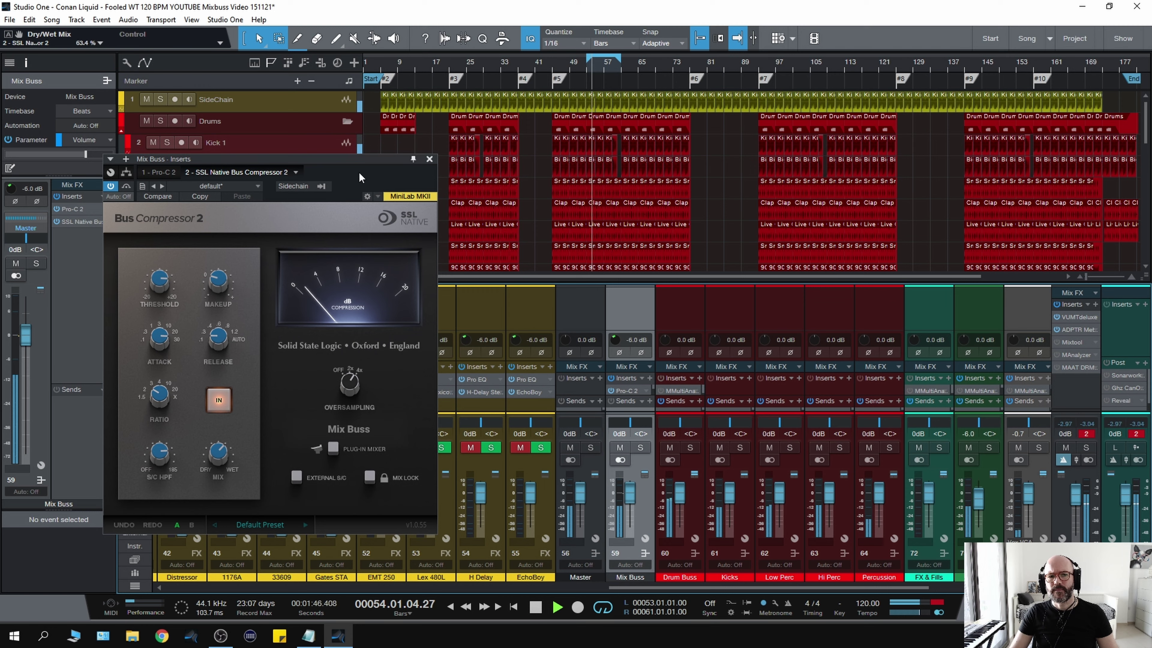
key("space")
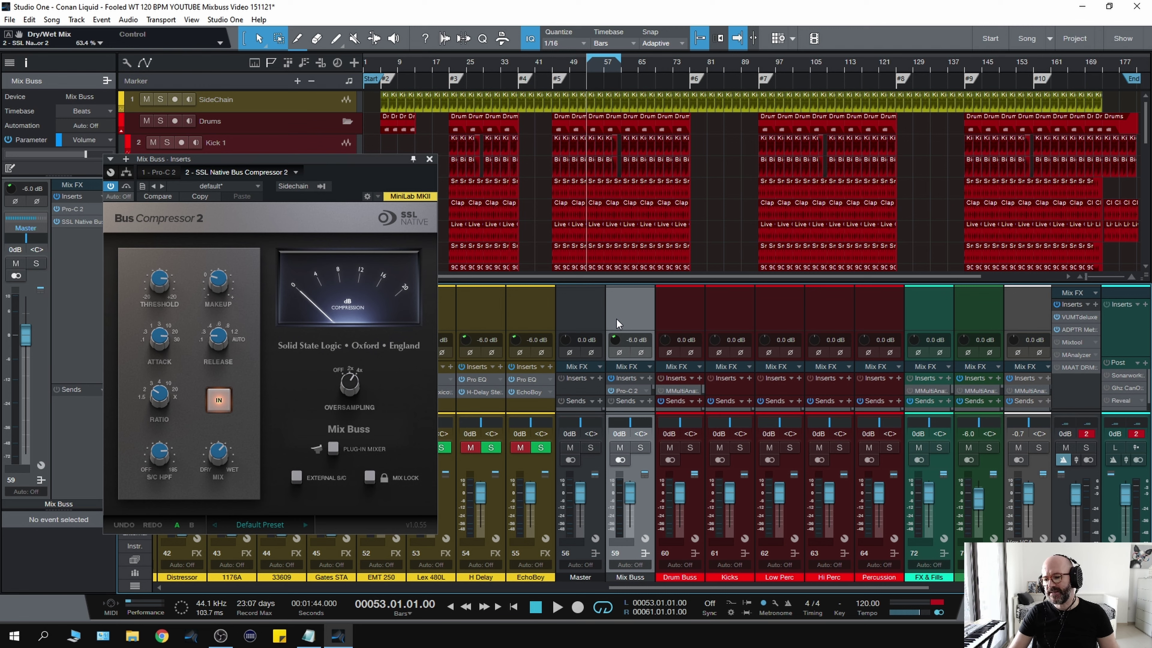
Insert the UAD Studer A800 on the Mix Buss, start playback and close its calibration controls to show the reels
left_click(649, 379)
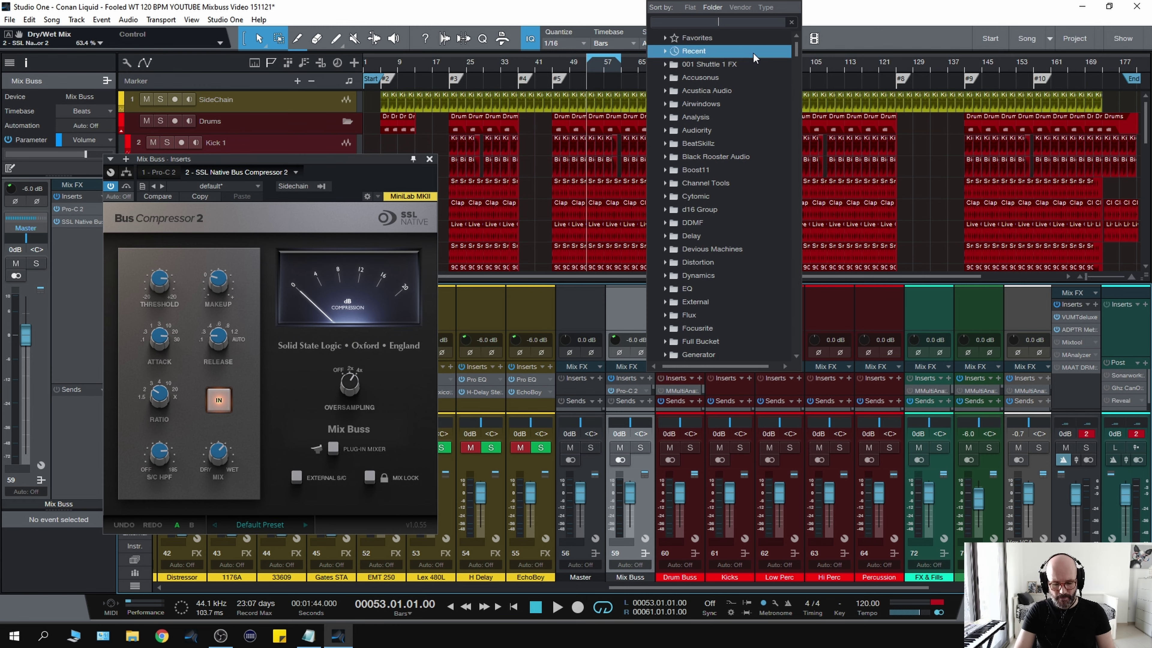
type("studer")
key("Return")
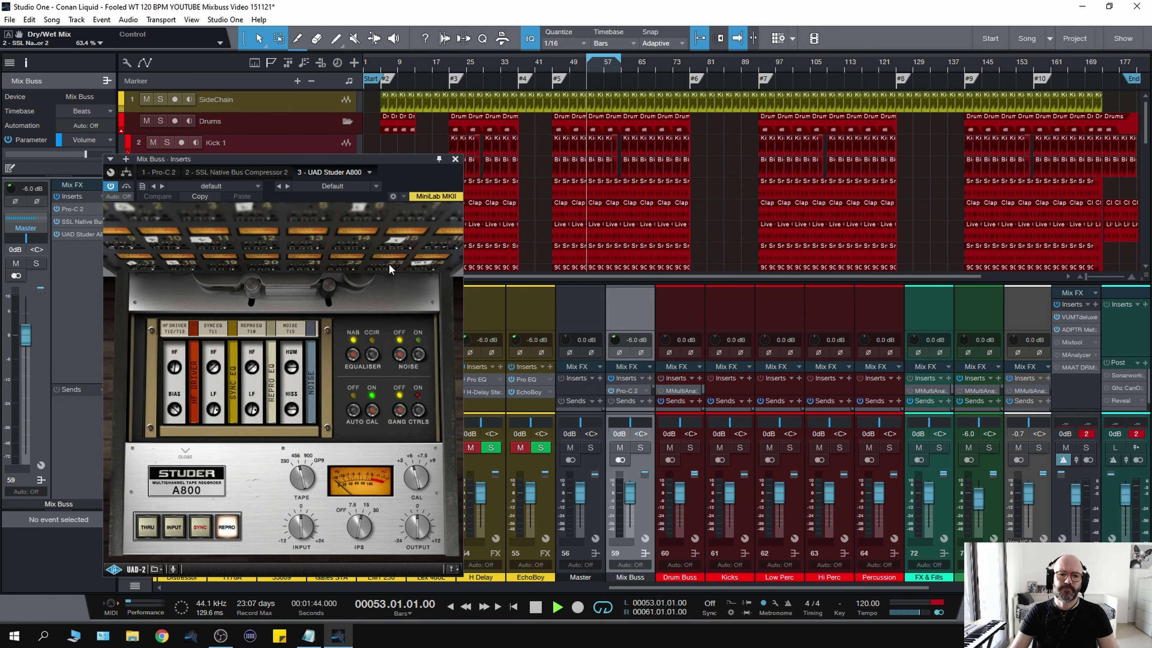
key("space")
left_click(185, 451)
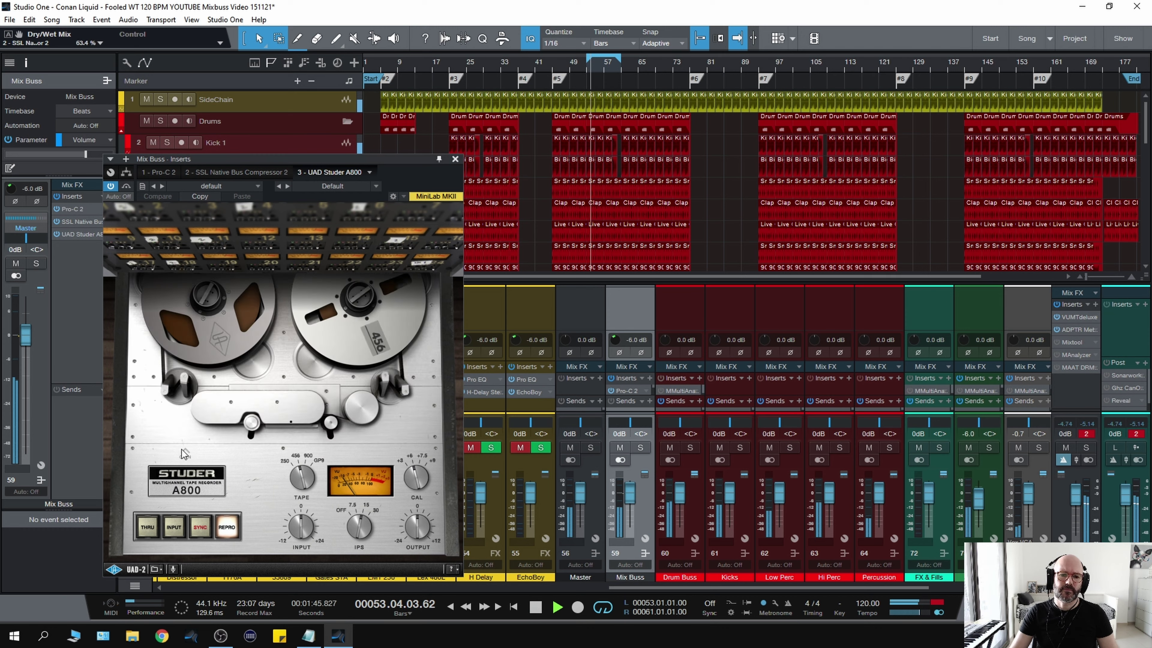
Set the Studer A800's input level to 0.72 dB, compare it against bypass and stop playback
left_click_drag(304, 533, 303, 529)
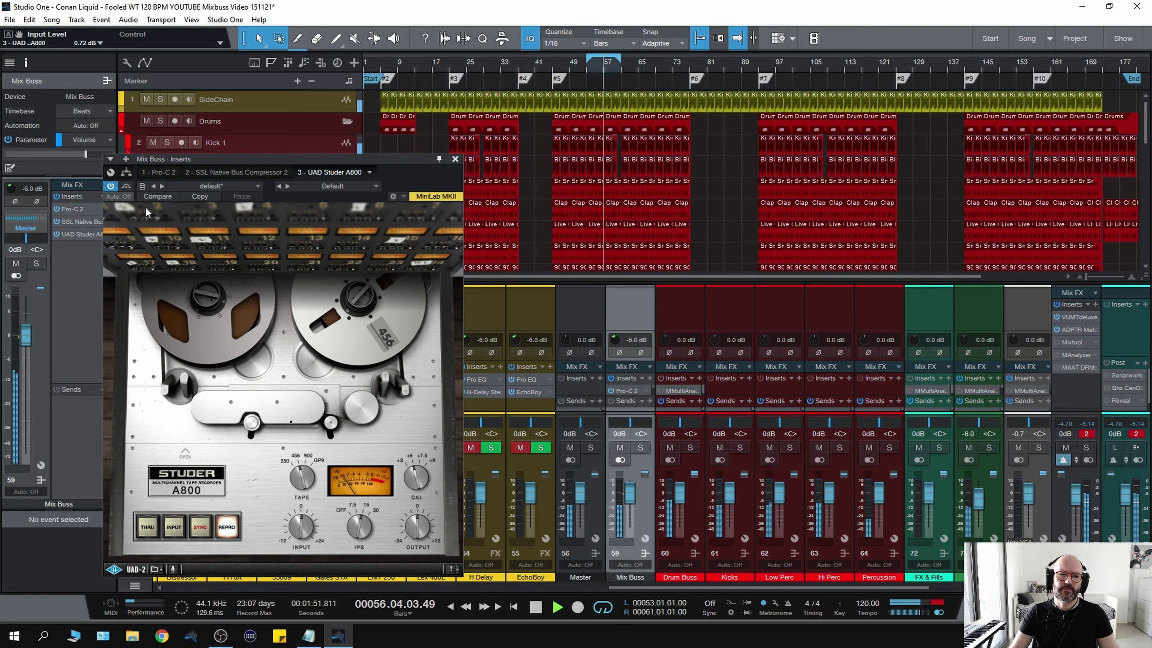
left_click(127, 186)
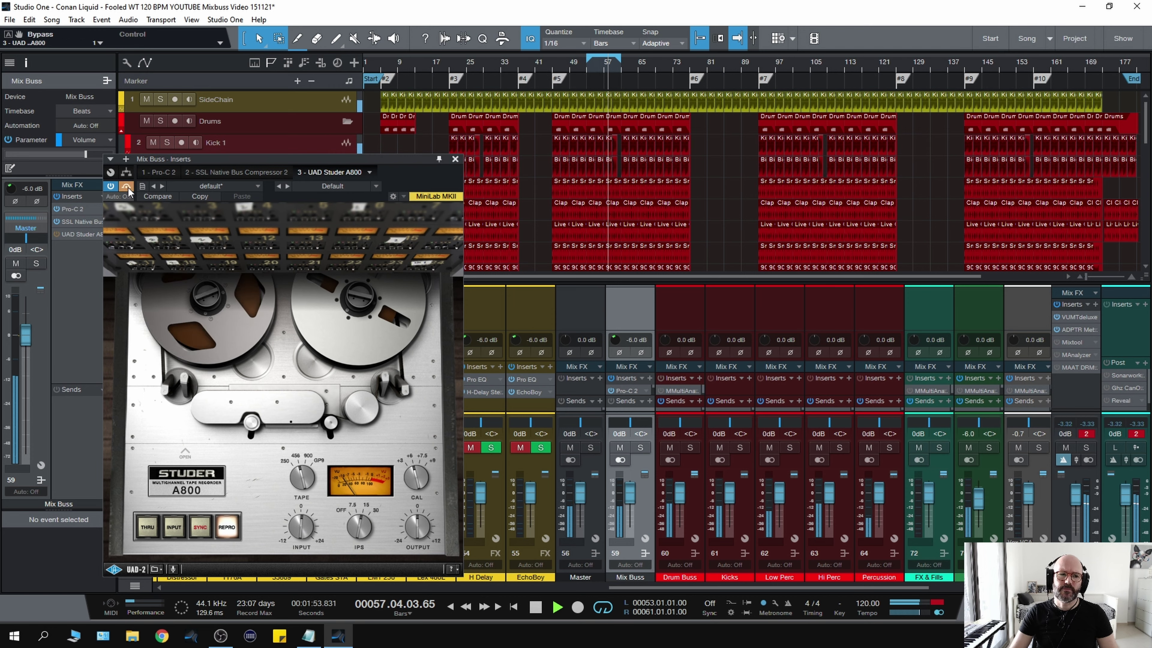
left_click(127, 186)
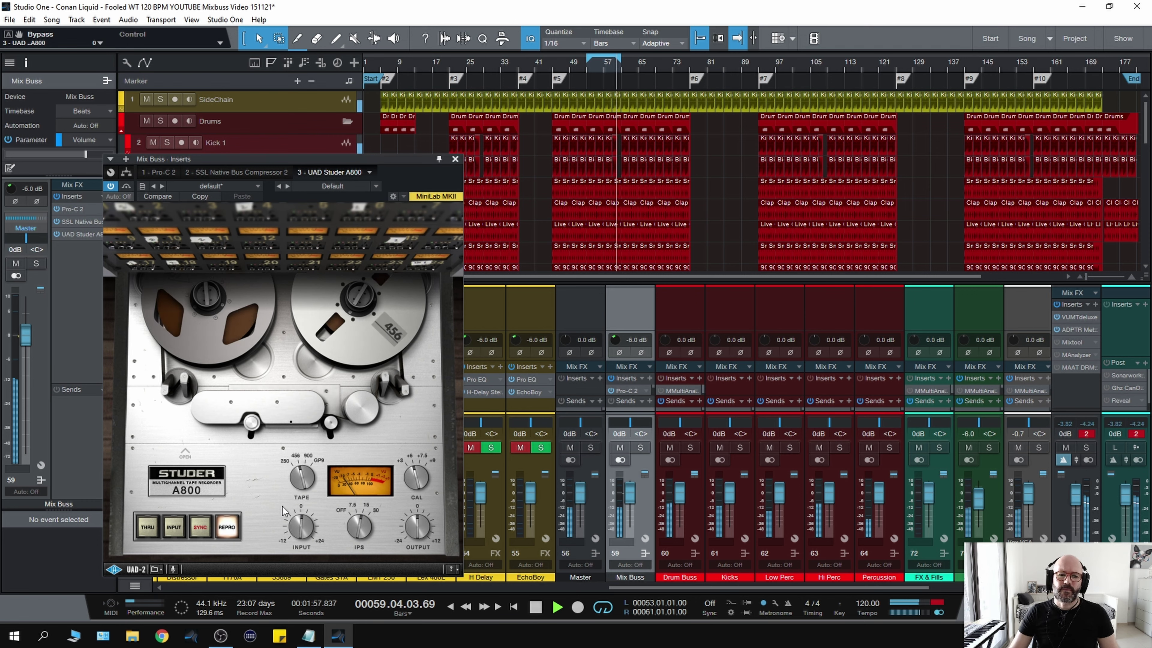
key("space")
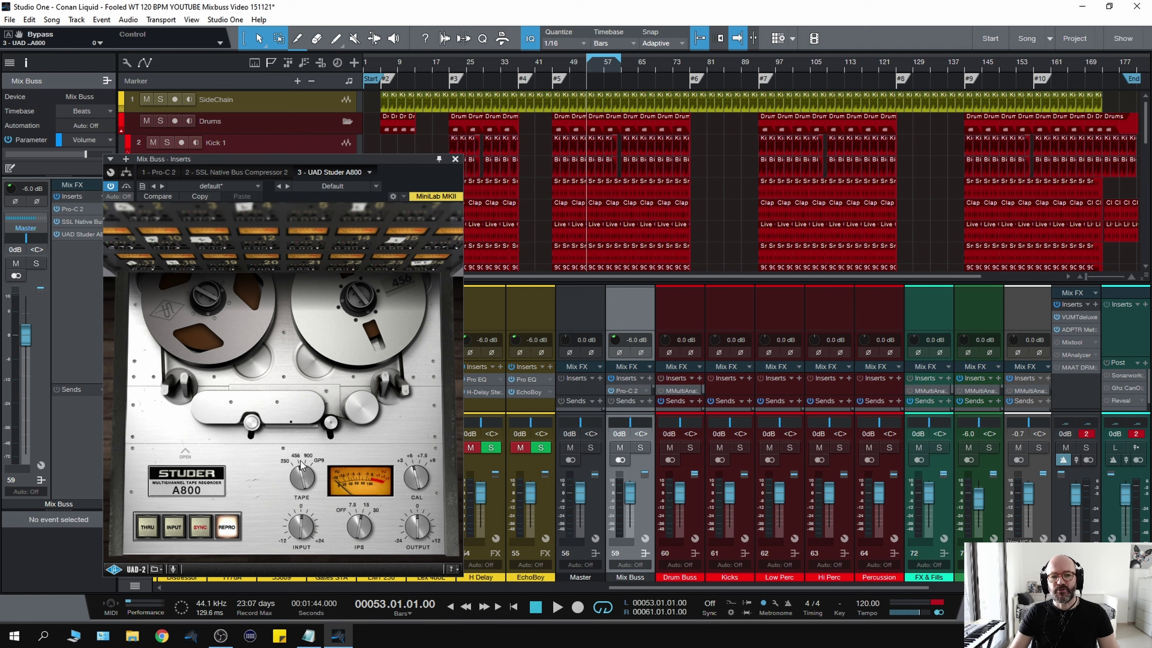
Try other tape types on the Studer A800, including 900, and set its tape speed to 15 IPS
left_click_drag(297, 464, 290, 464)
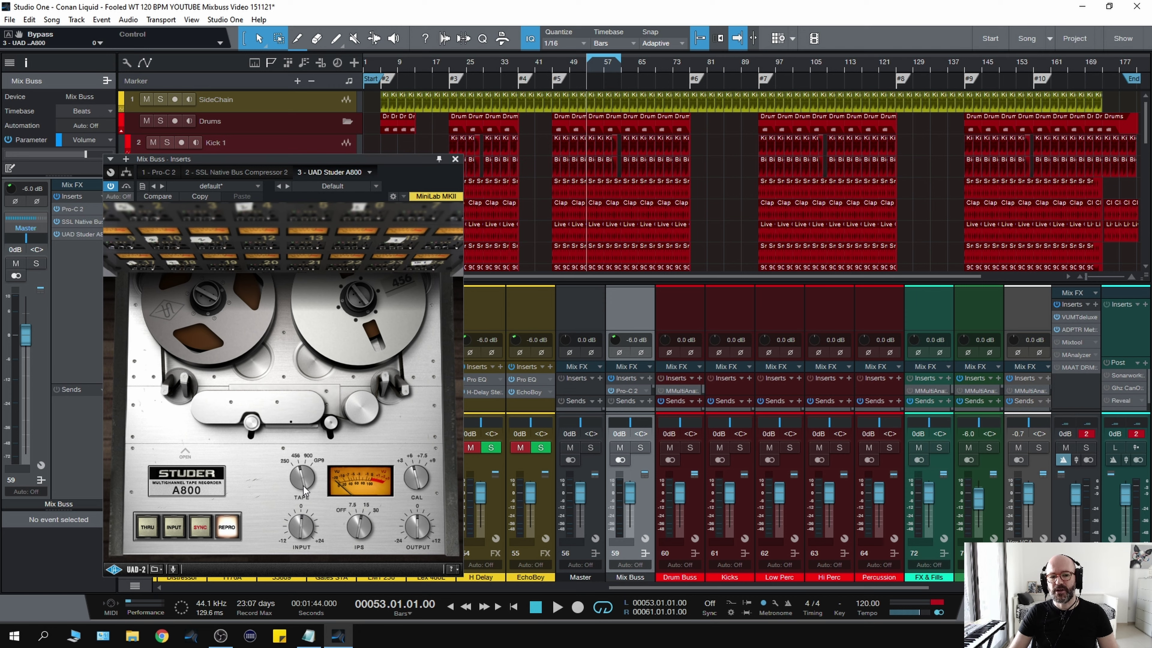
scroll(304, 486, "up", 2)
scroll(303, 487, "down", 2)
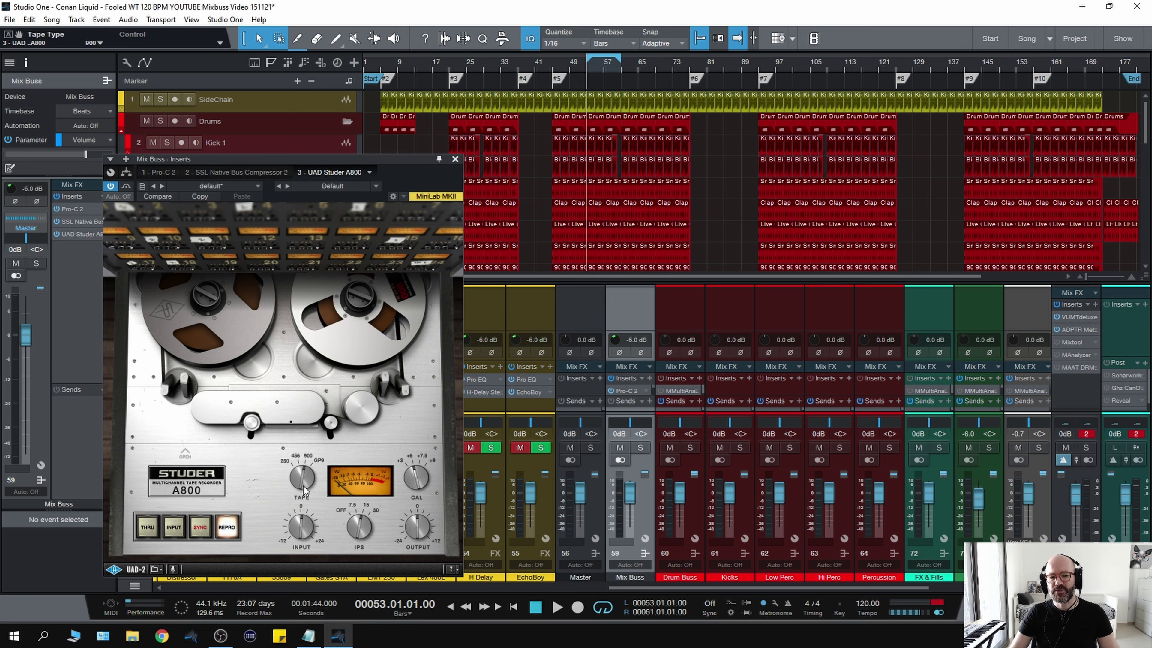
left_click(379, 528)
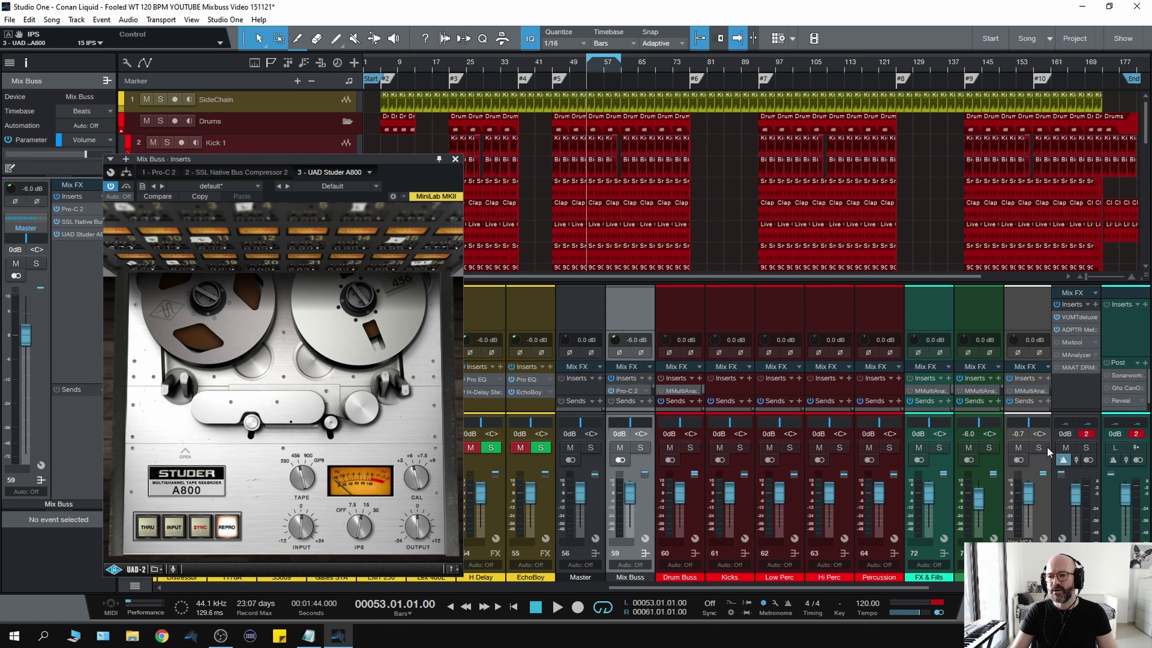
Clear the clip indicators on the output channels and start playback of the looped section
left_click(1087, 435)
key("space")
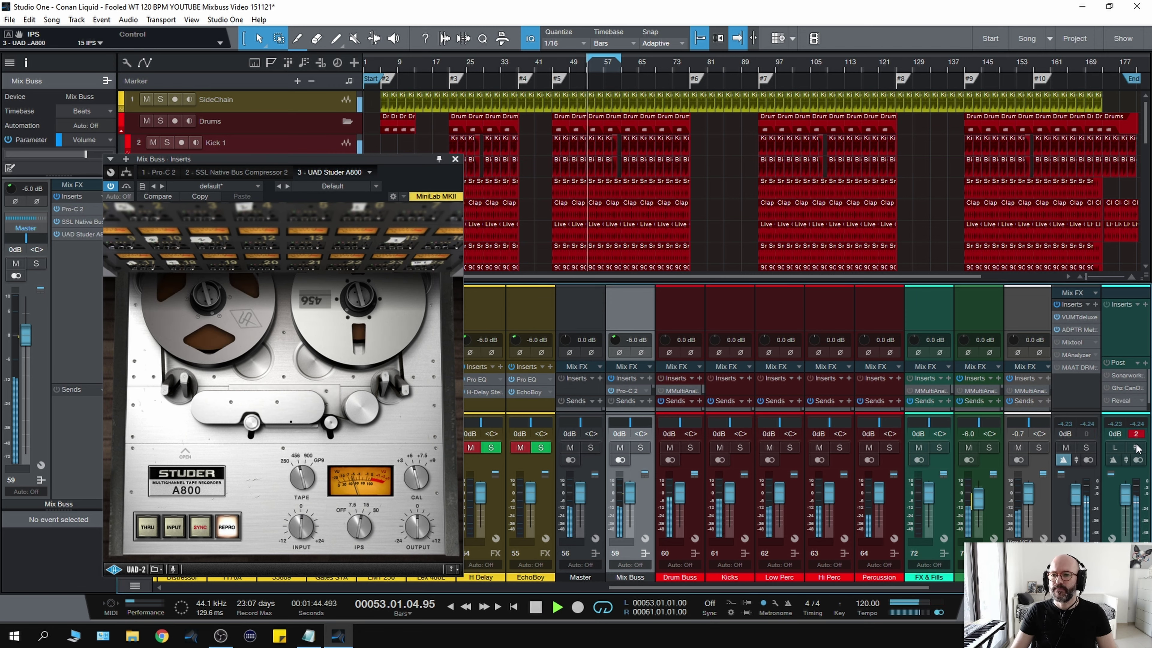
left_click(1136, 435)
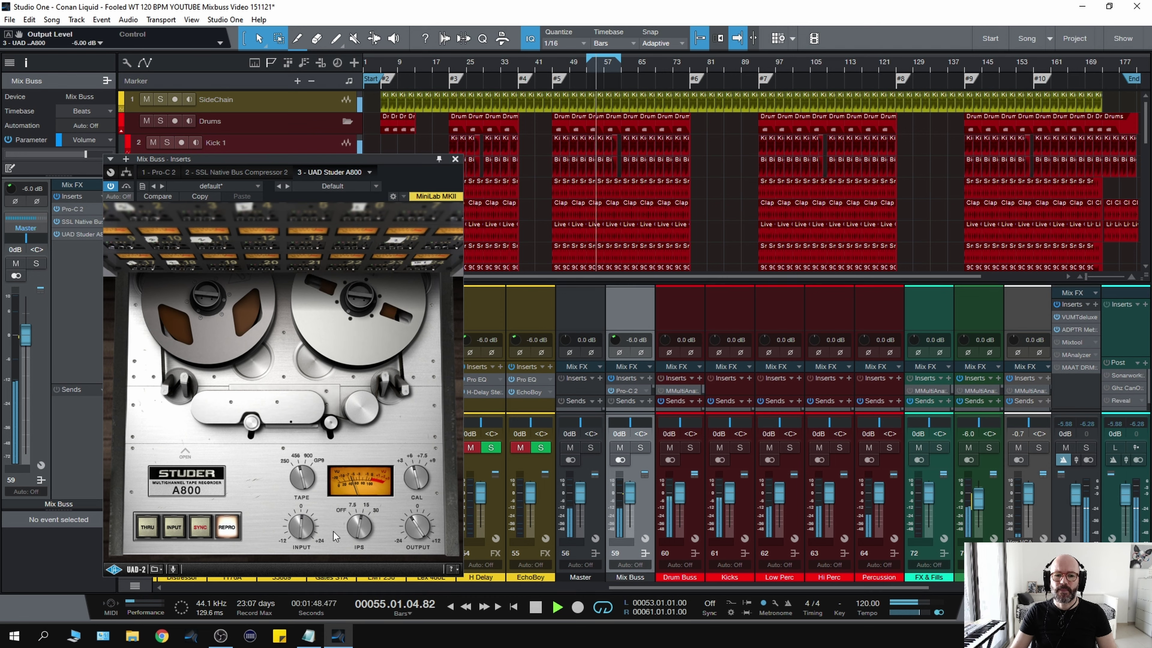
Set the Studer A800's input level to 4.80 dB and output level to -3.84 dB, checking briefly against bypass
left_click_drag(296, 528, 300, 519)
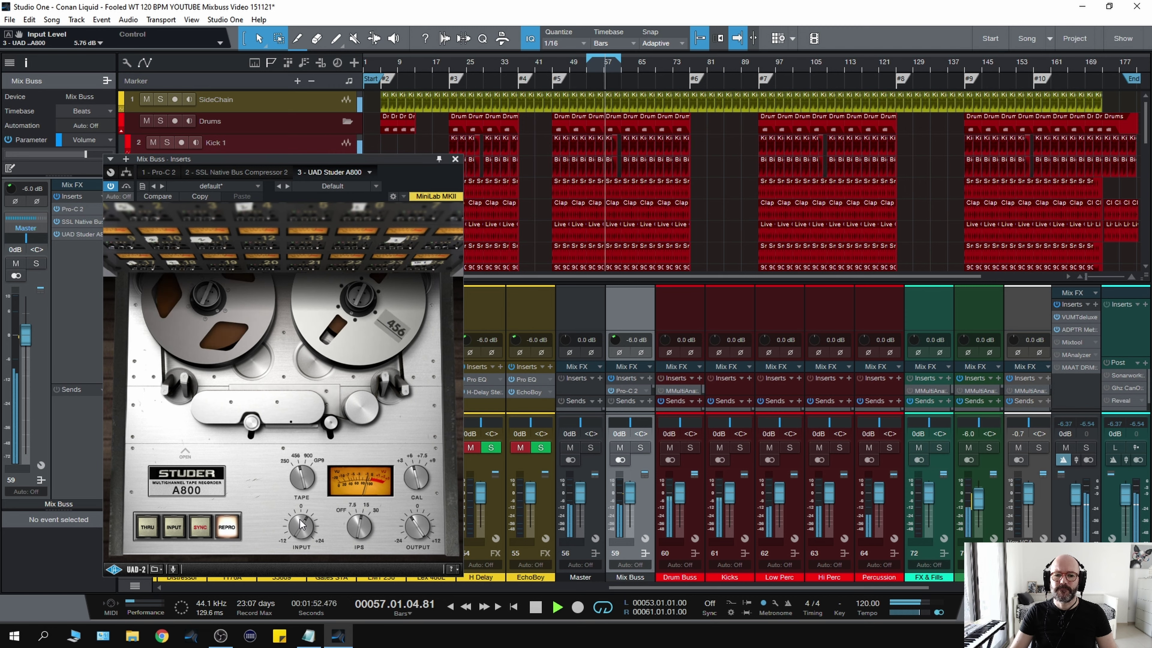
left_click_drag(300, 521, 300, 523)
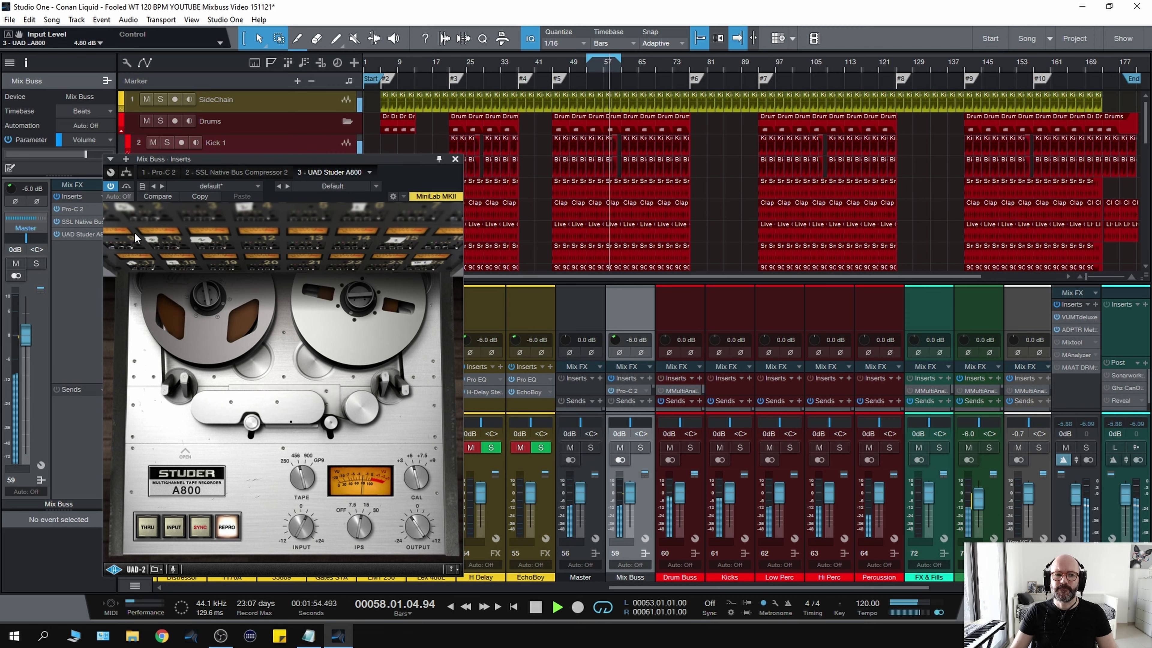
left_click(127, 186)
left_click(127, 187)
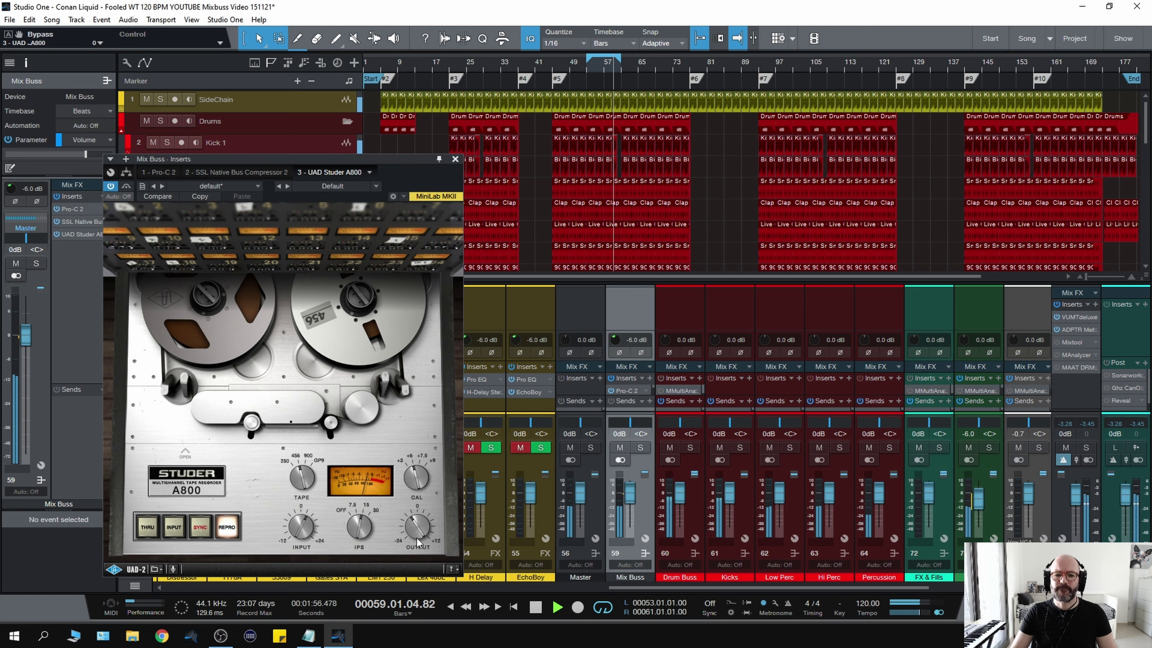
left_click(407, 529)
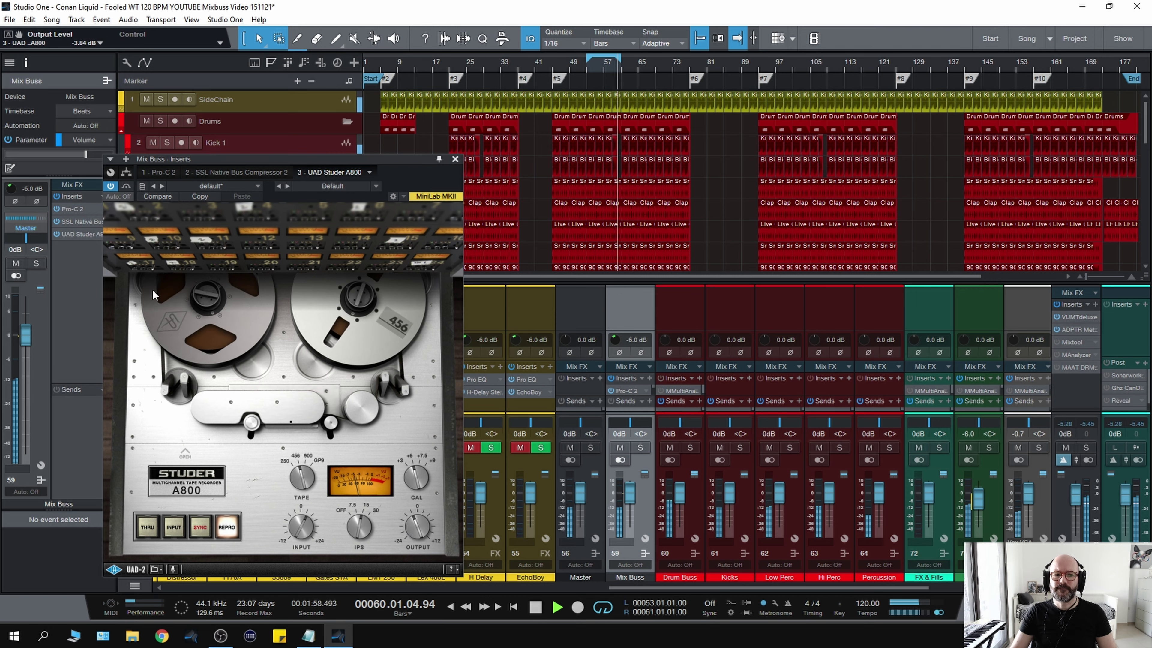
Compare the Mix Buss with the Studer A800 active and bypassed, and stop playback
left_click(126, 186)
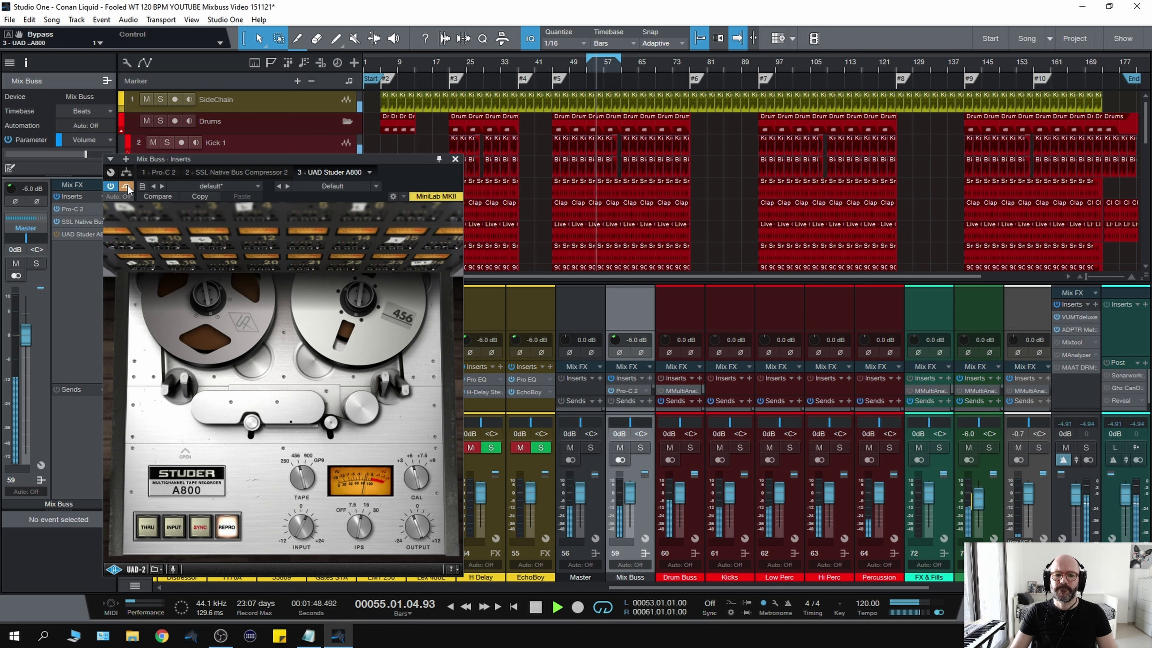
left_click(126, 186)
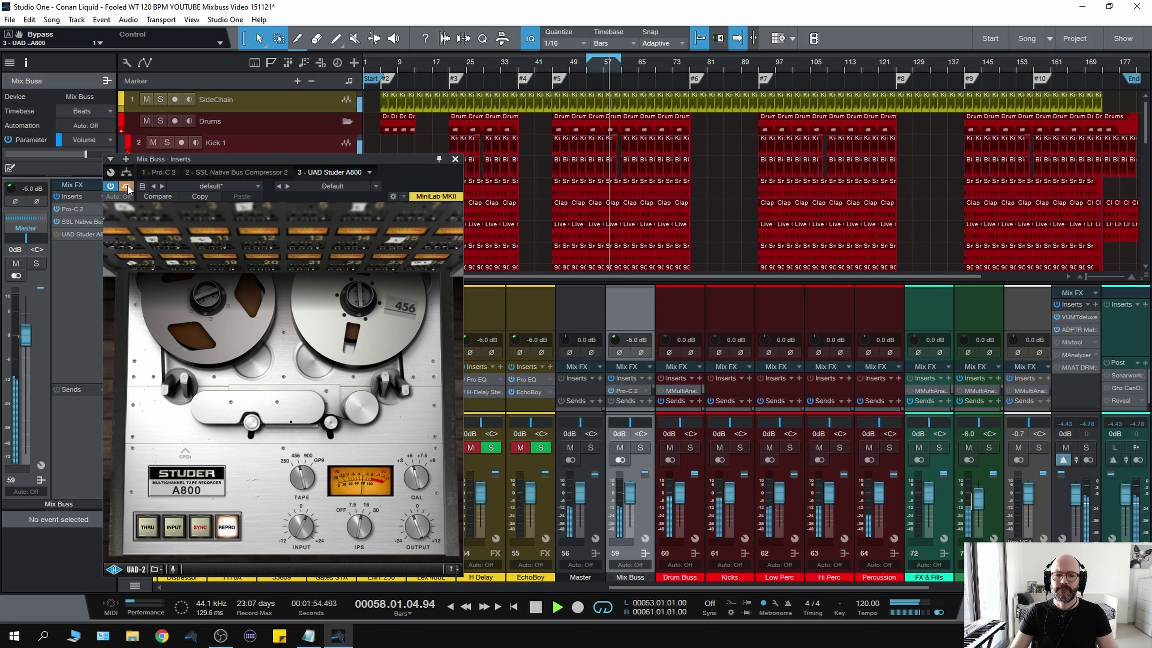
left_click(128, 187)
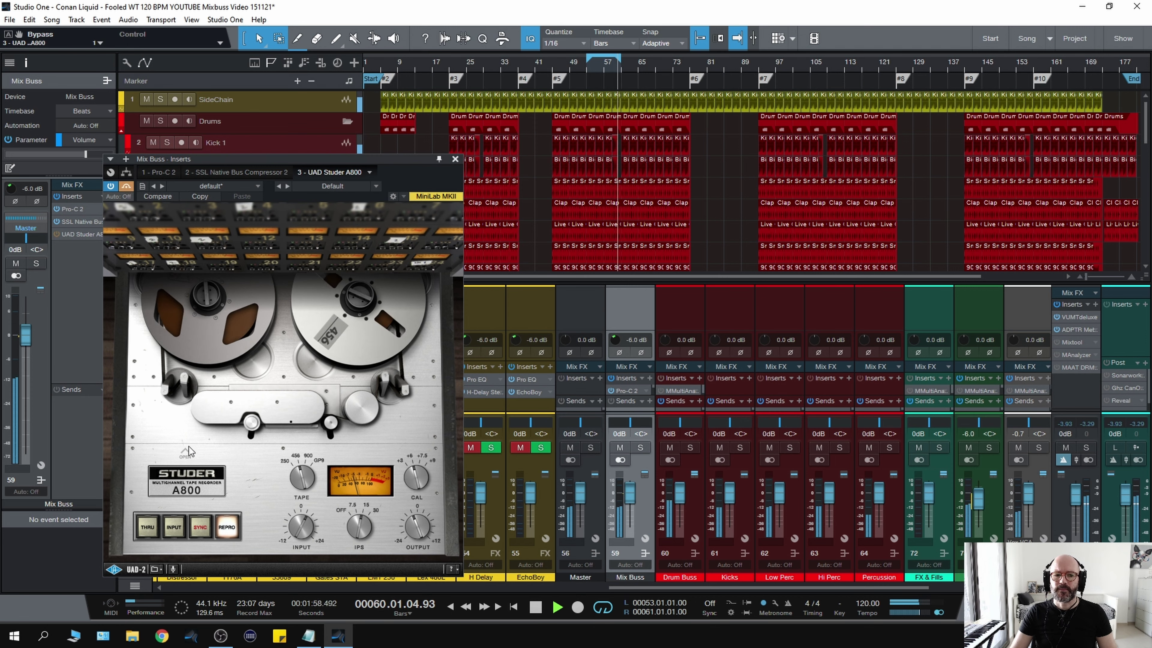
key("space")
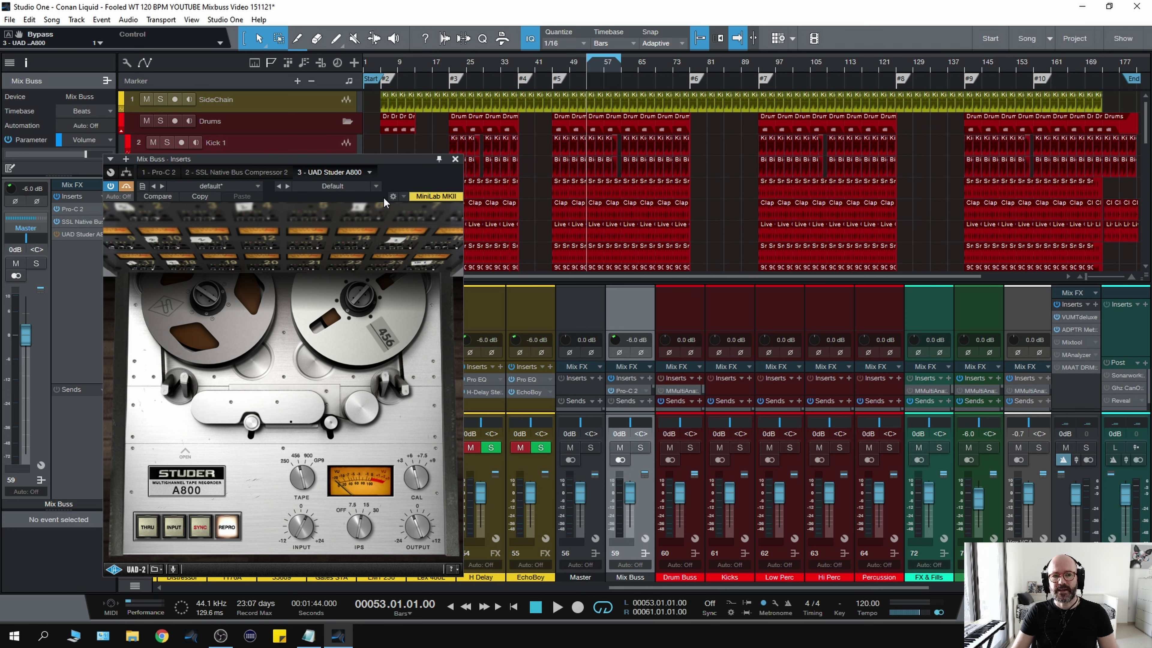
Remove the UAD Studer A800 from the Mix Buss and insert Saturn 2 in its place
left_click(370, 177)
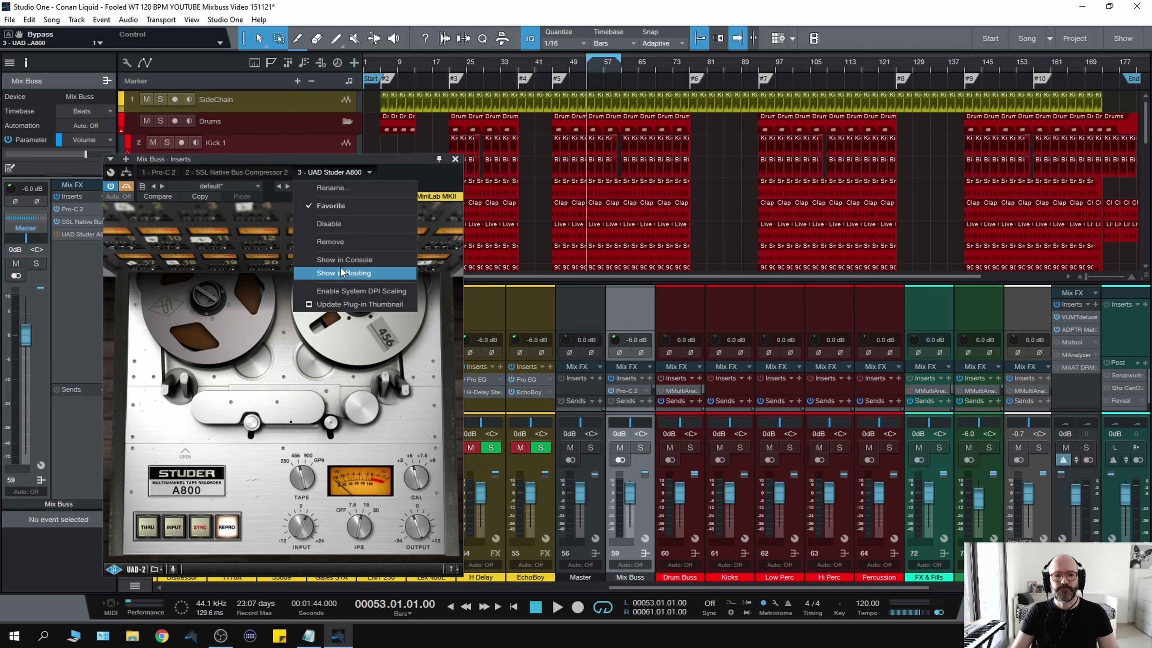
left_click(337, 245)
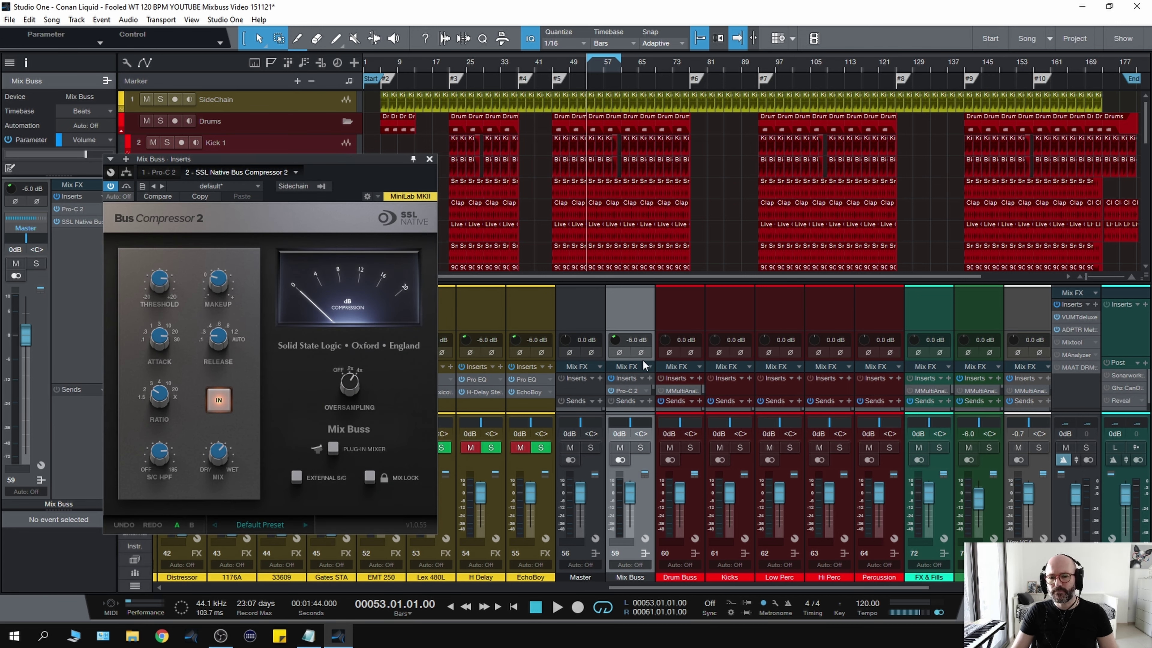
left_click(651, 379)
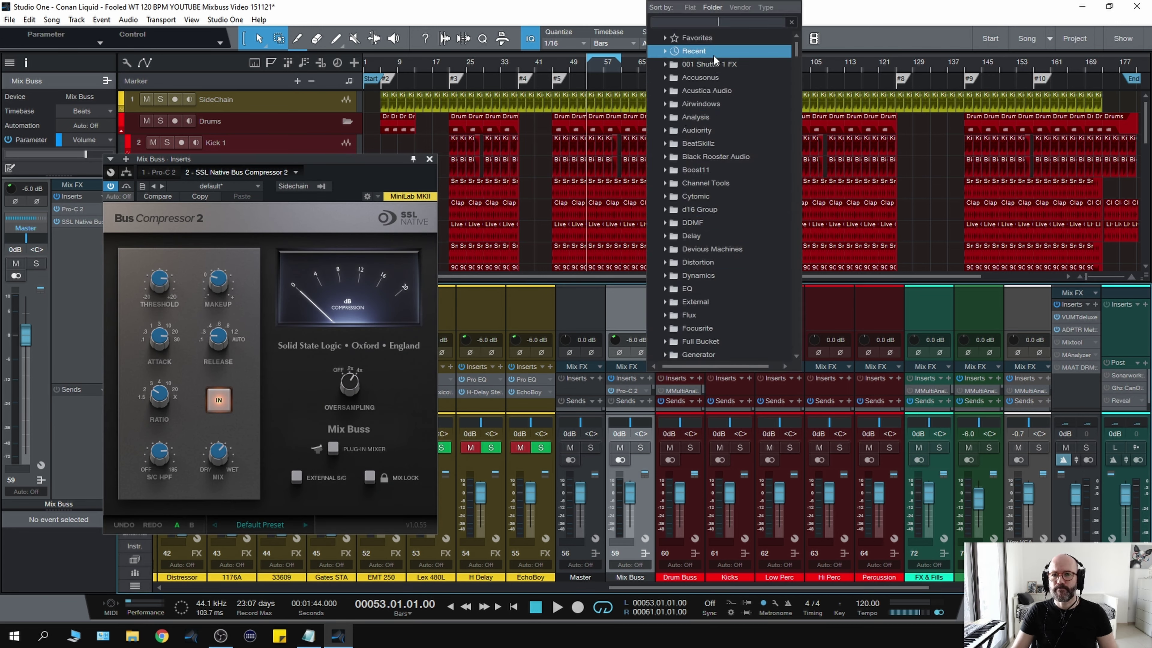
type("saturn")
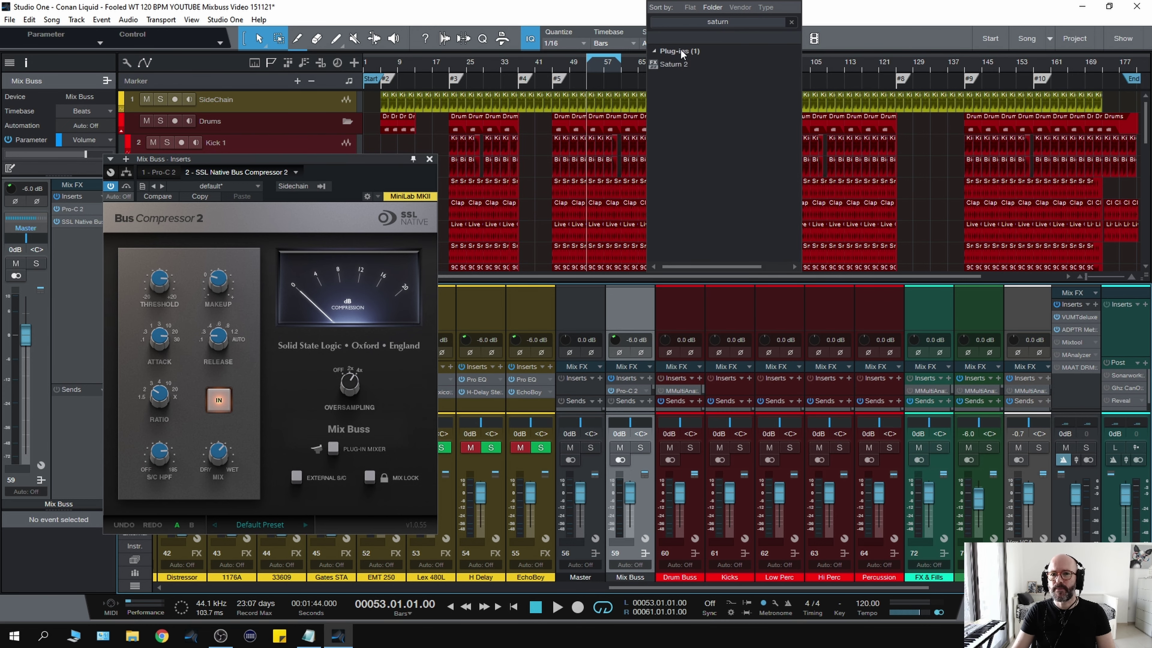
left_click(681, 66)
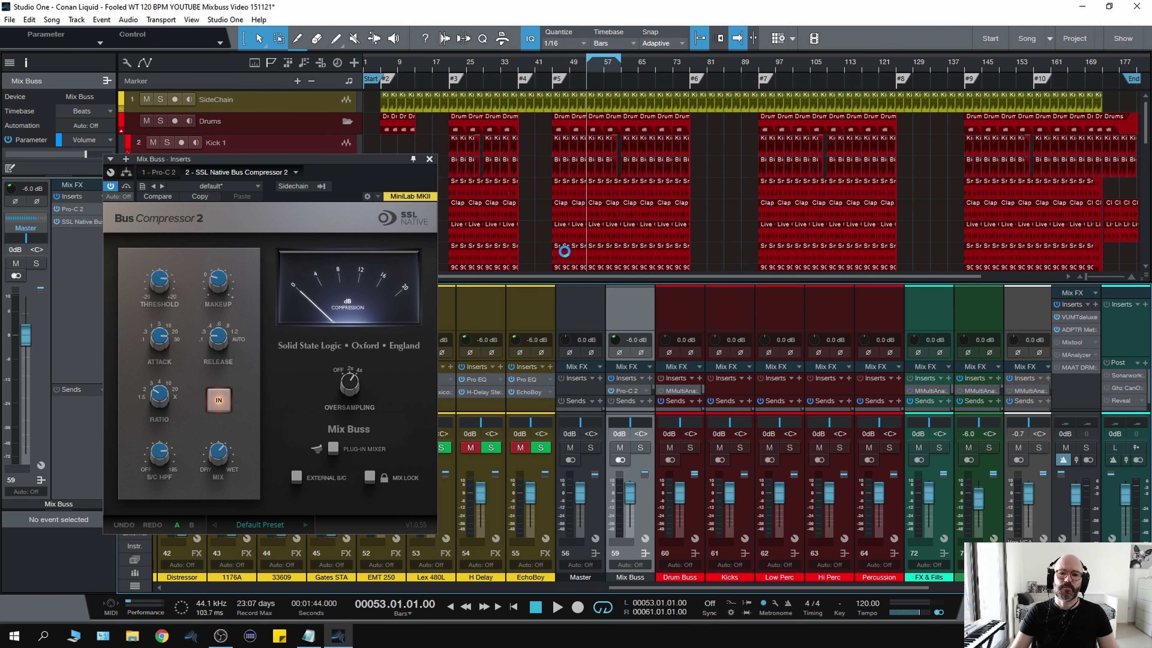
Start playback, reposition the plug-in window and compare Saturn 2 against bypass
key("space")
left_click_drag(485, 172, 521, 137)
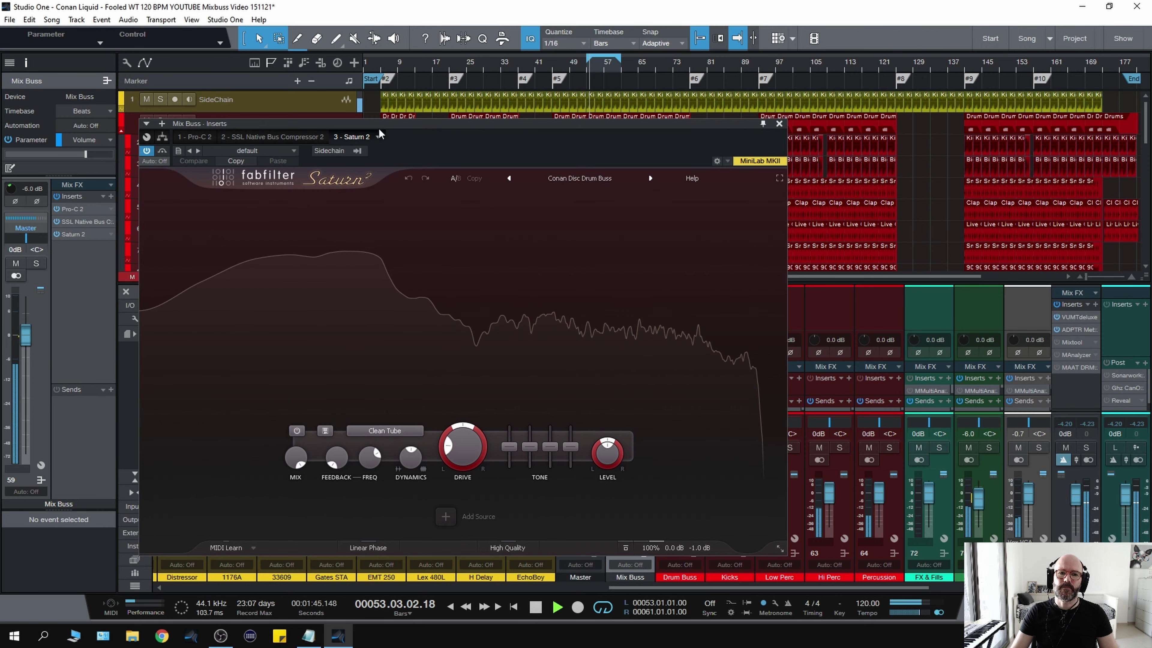
left_click(166, 152)
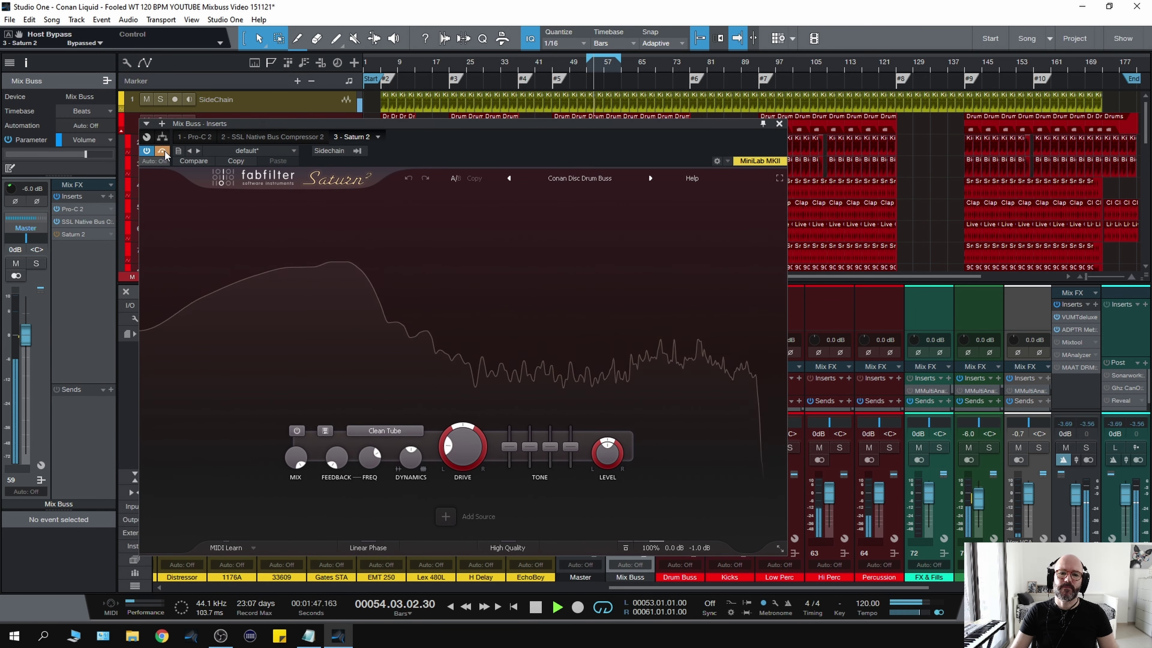
left_click(166, 152)
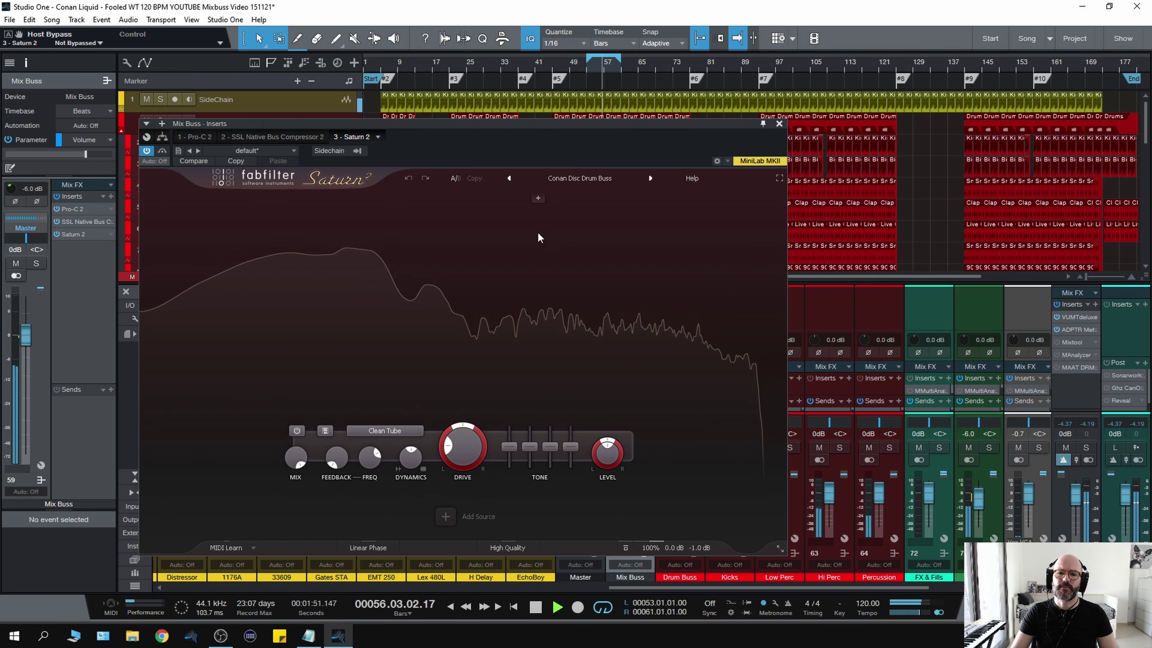
Split Saturn 2 into three bands, with the band 2 crossover frequency at 5130.1 Hz
left_click(529, 199)
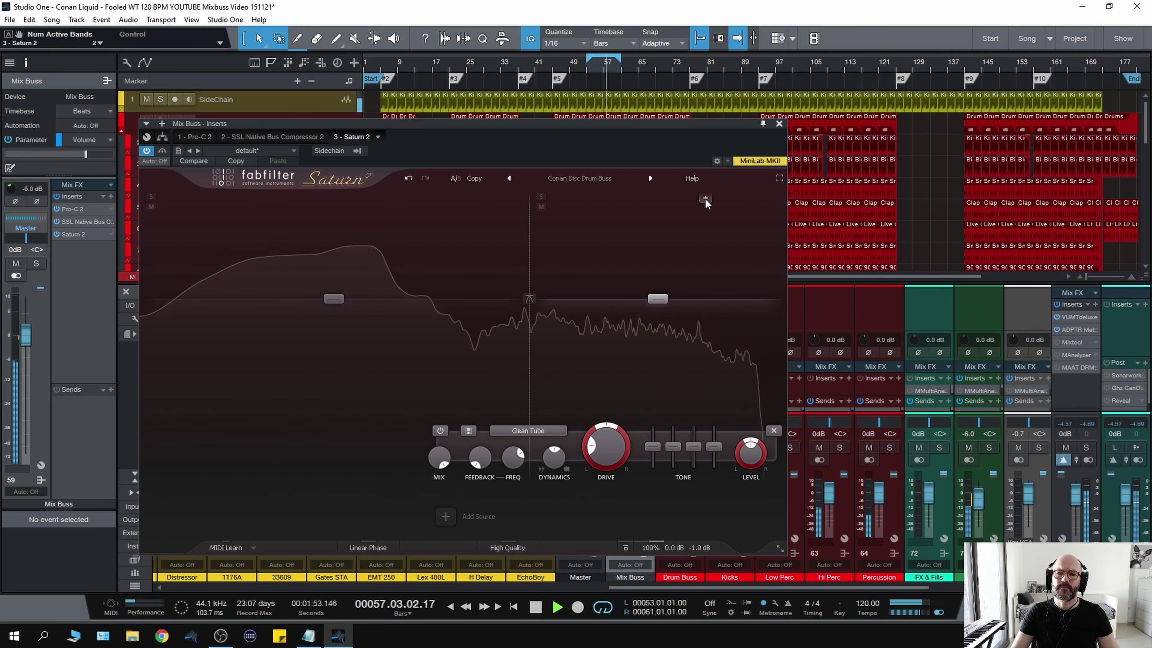
left_click(705, 198)
left_click_drag(704, 225, 644, 225)
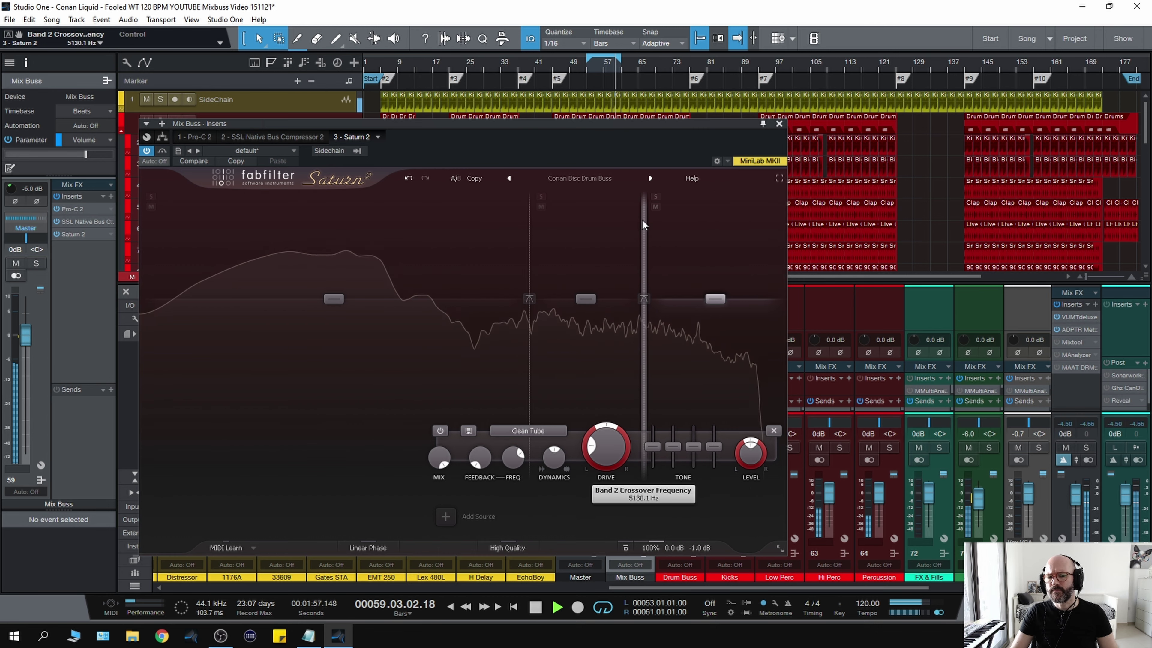
Set Saturn 2's band 2 level to +1.31 dB and band 1 level to +1.53 dB, and stop playback
left_click_drag(591, 304, 594, 302)
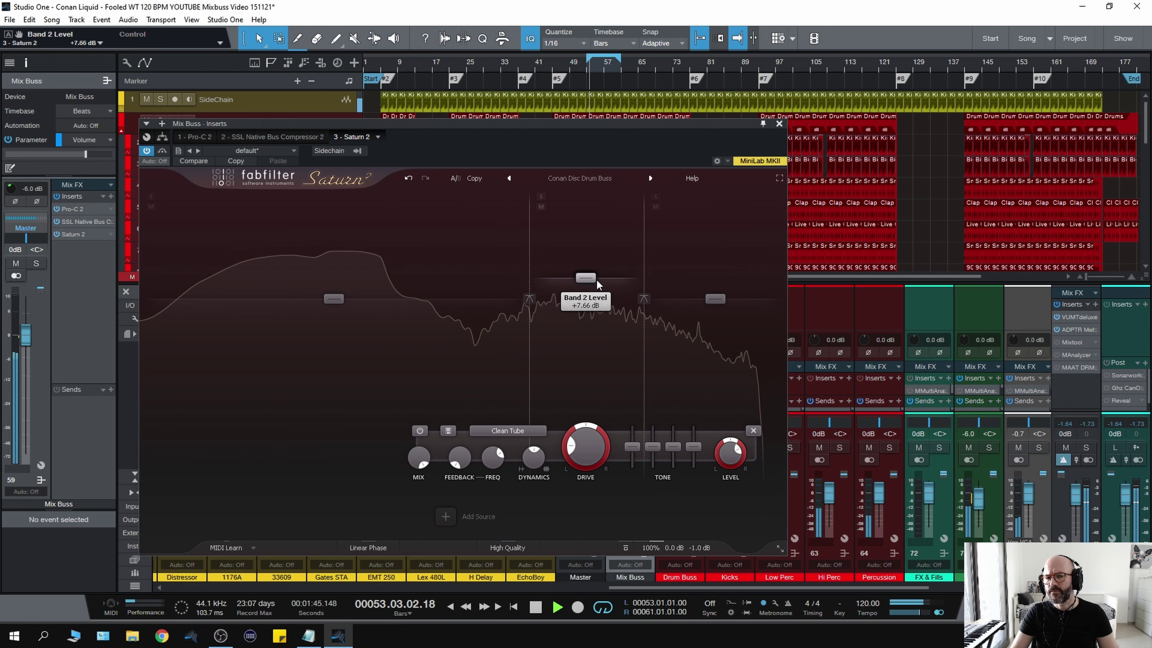
left_click_drag(598, 294, 600, 296)
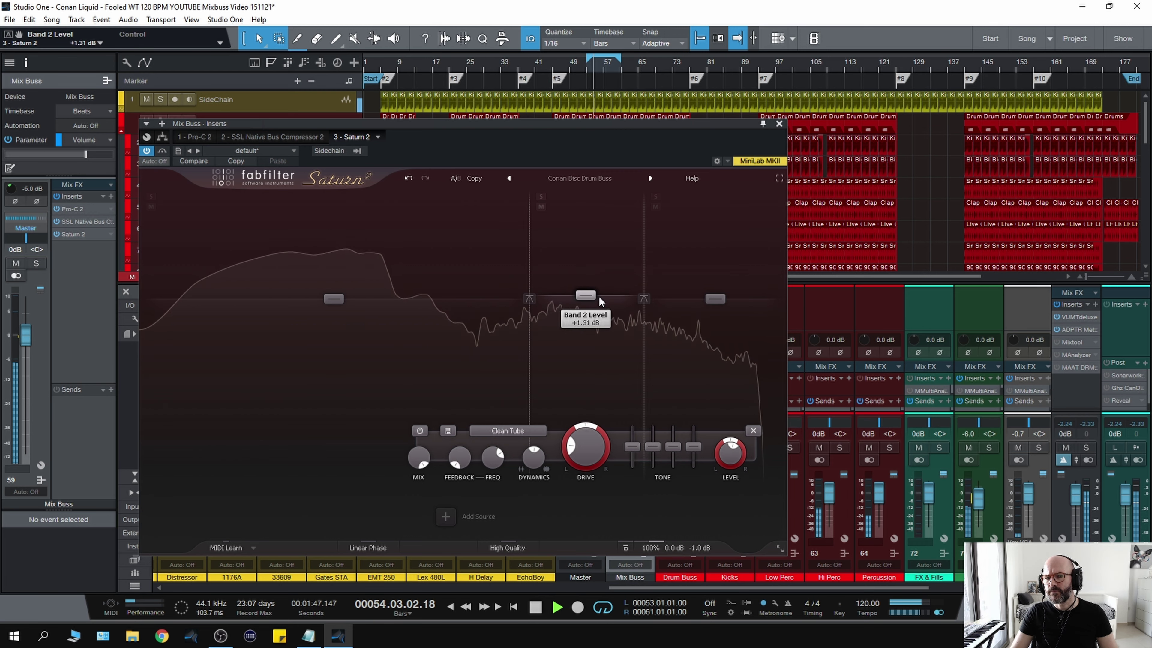
left_click_drag(335, 298, 341, 297)
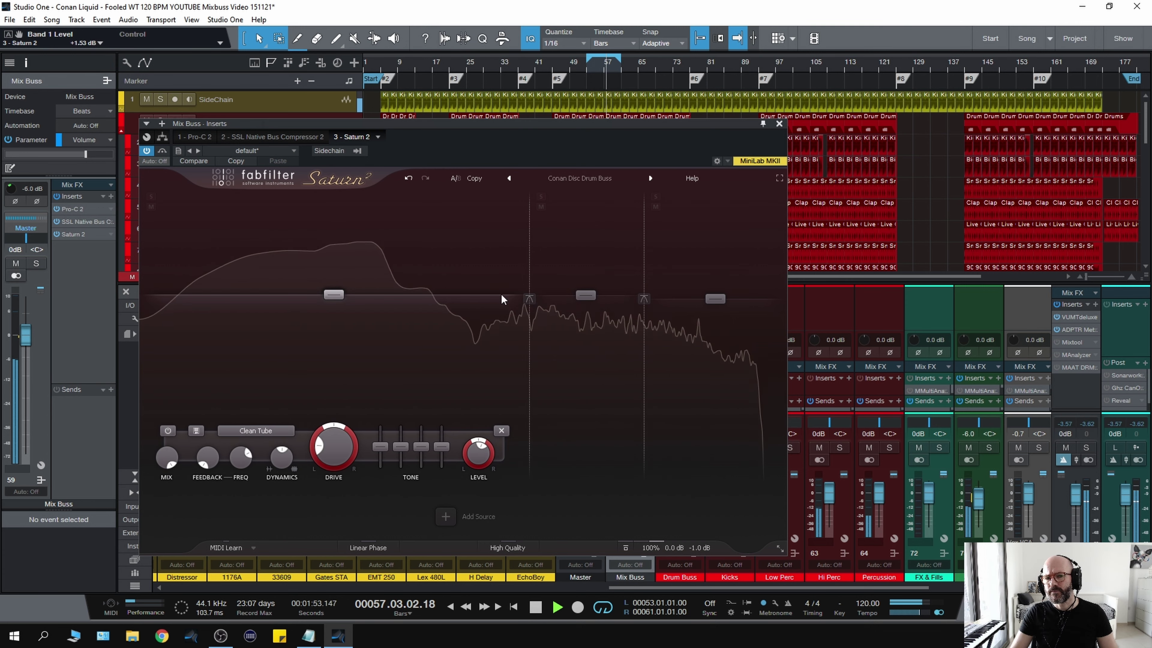
key("space")
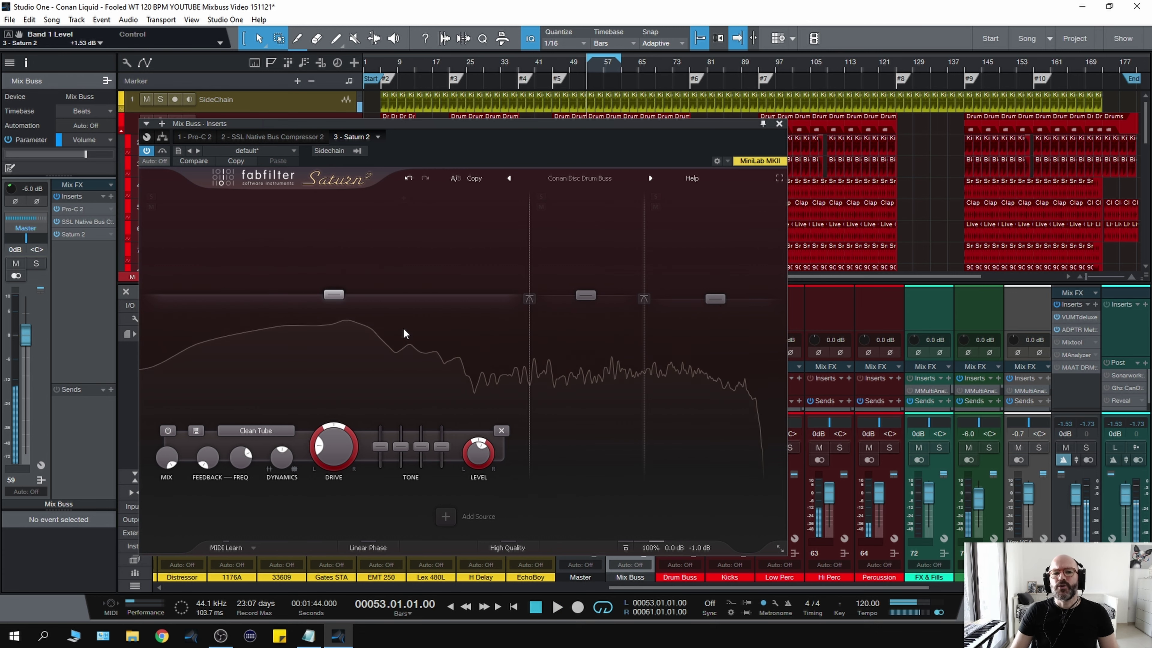
View the saturation styles available for band 1, including the Tube variants, and keep Clean Tube
left_click(257, 432)
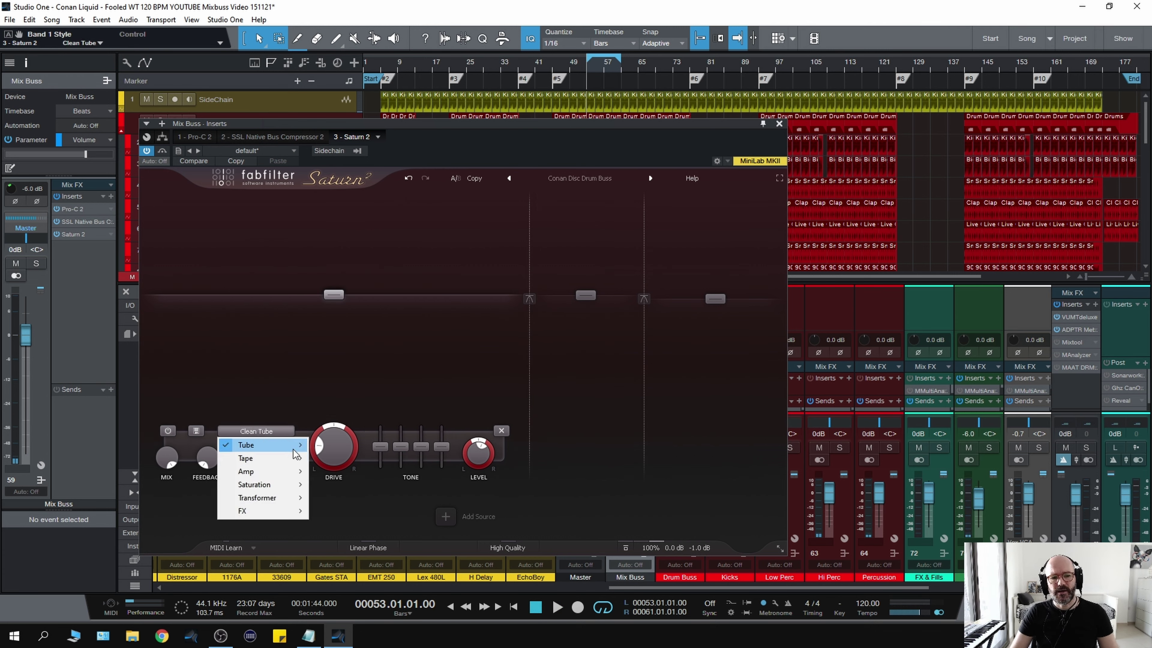
mouse_move(307, 446)
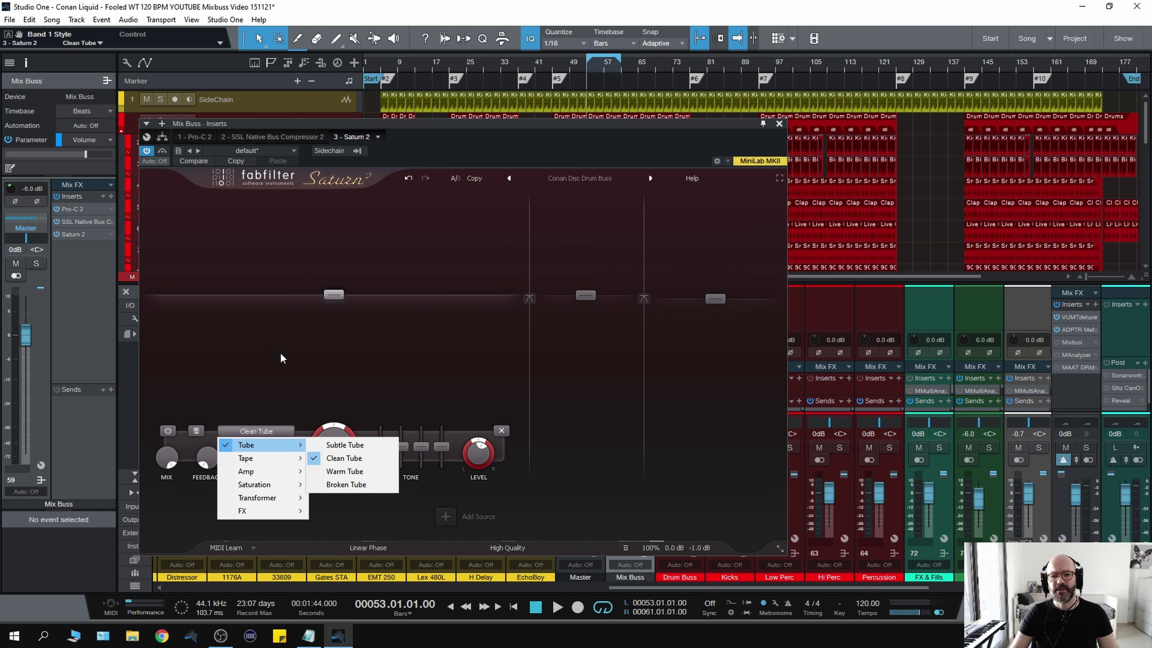
left_click(312, 334)
Compare band 1 switched off and on during playback, leave it disabled and stop playback
key("space")
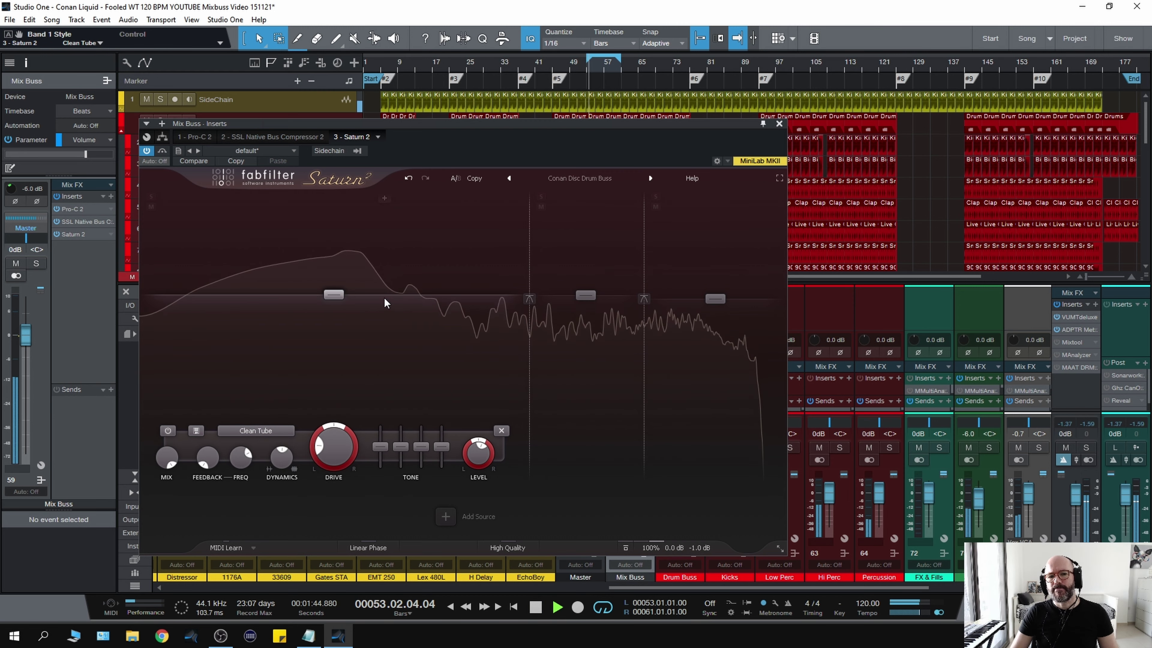
left_click(168, 430)
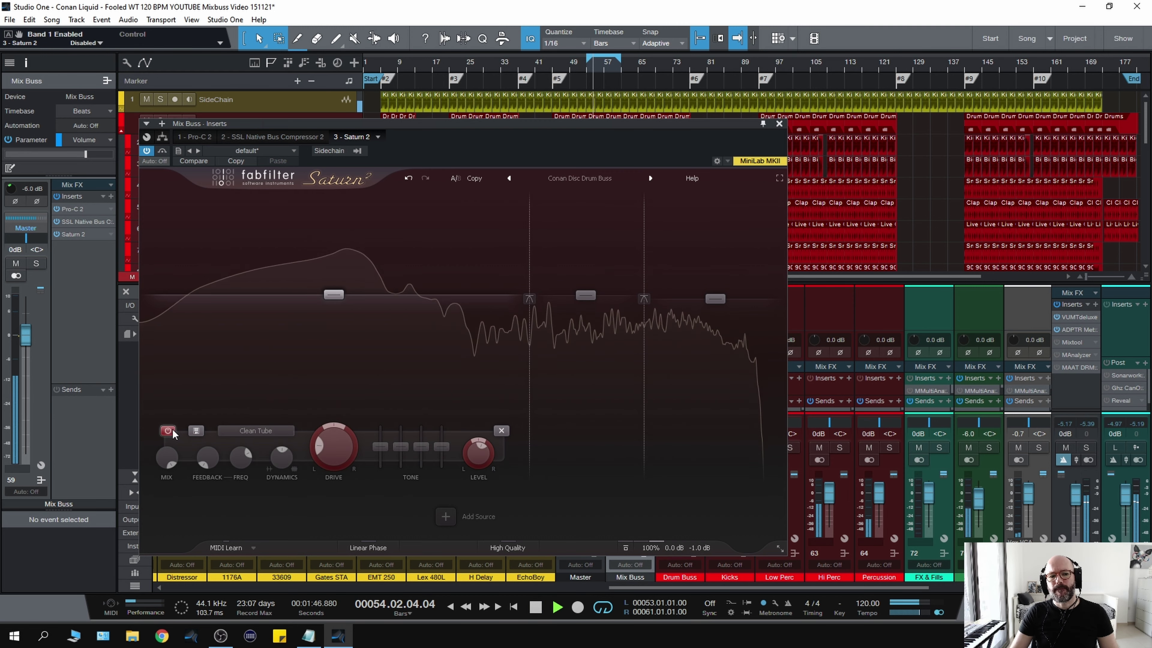
left_click(168, 430)
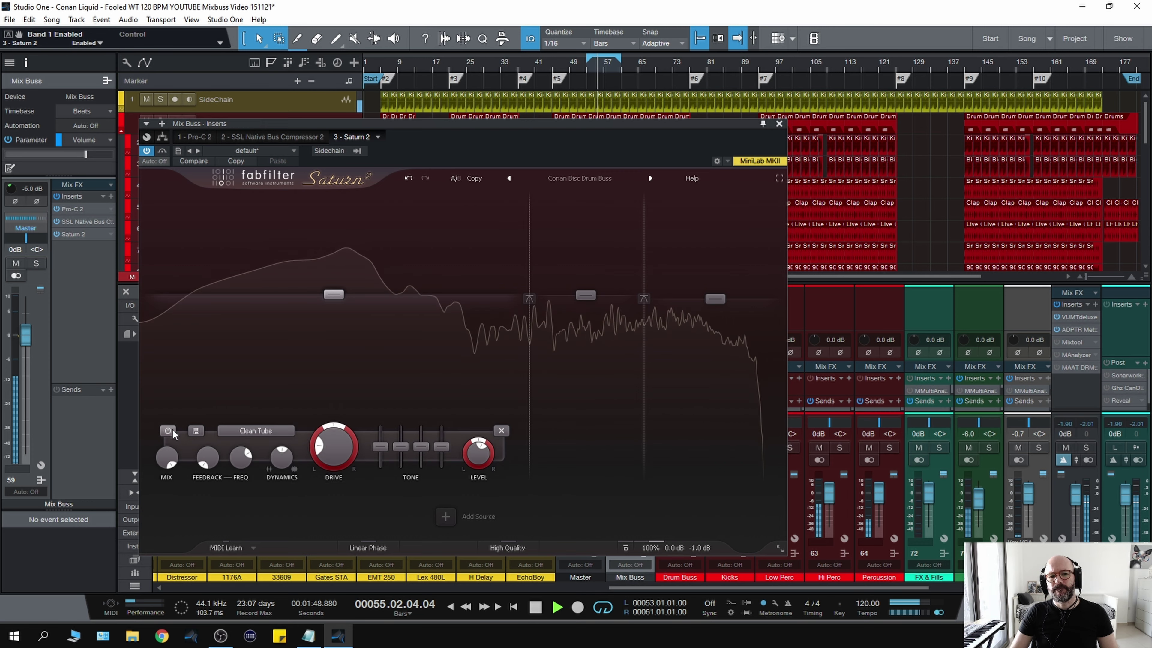
left_click(167, 430)
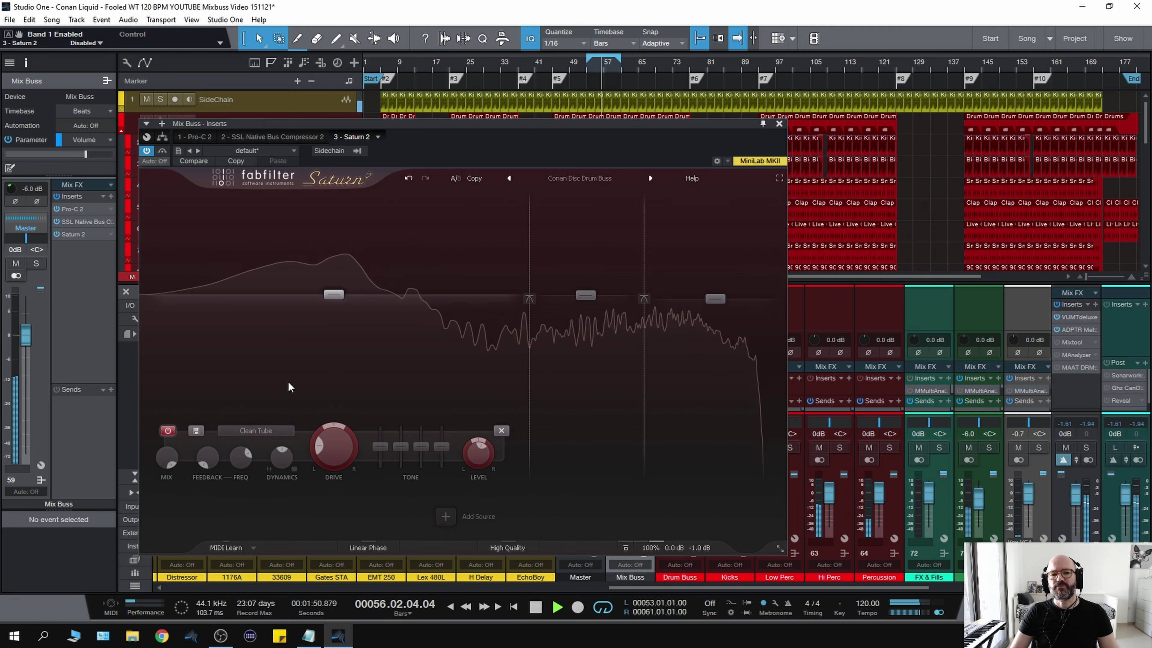
key("space")
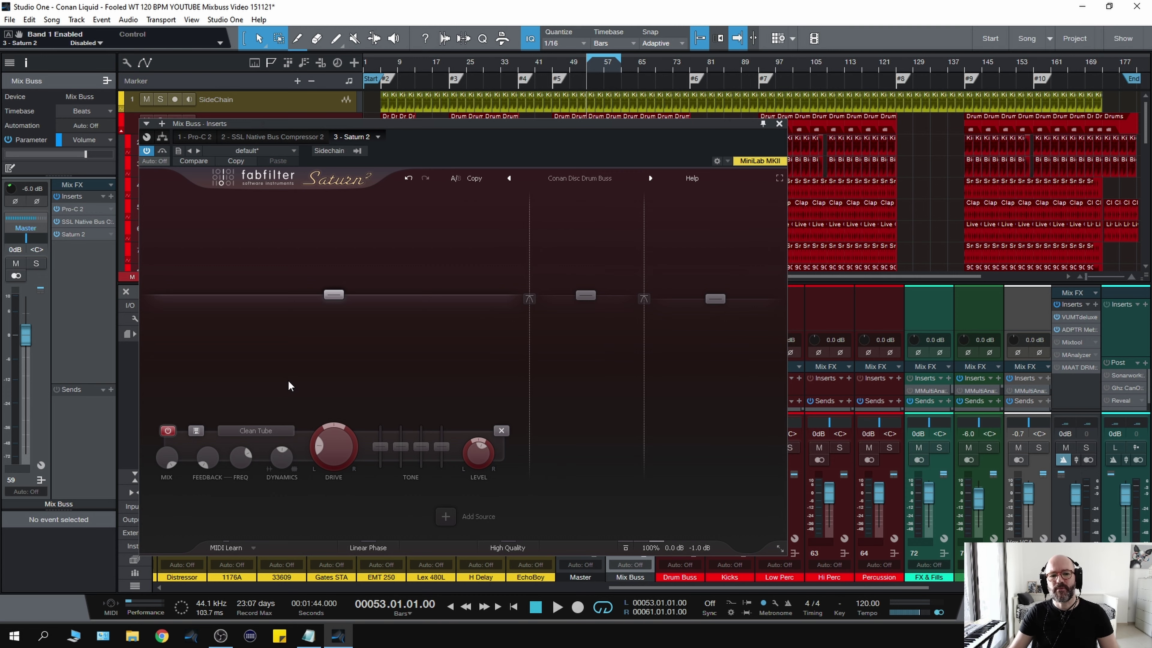
Set the Band 1 level in Saturn 2 to +0.22 dB during loop playback
key("space")
mouse_move(337, 300)
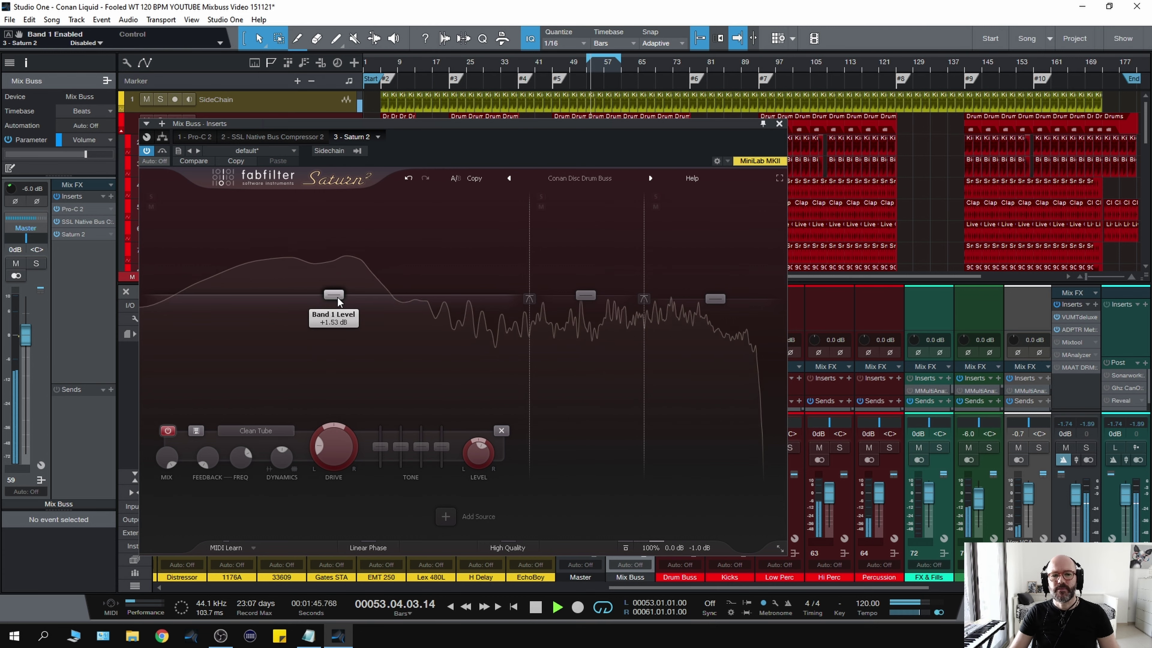
left_click_drag(337, 301, 335, 303)
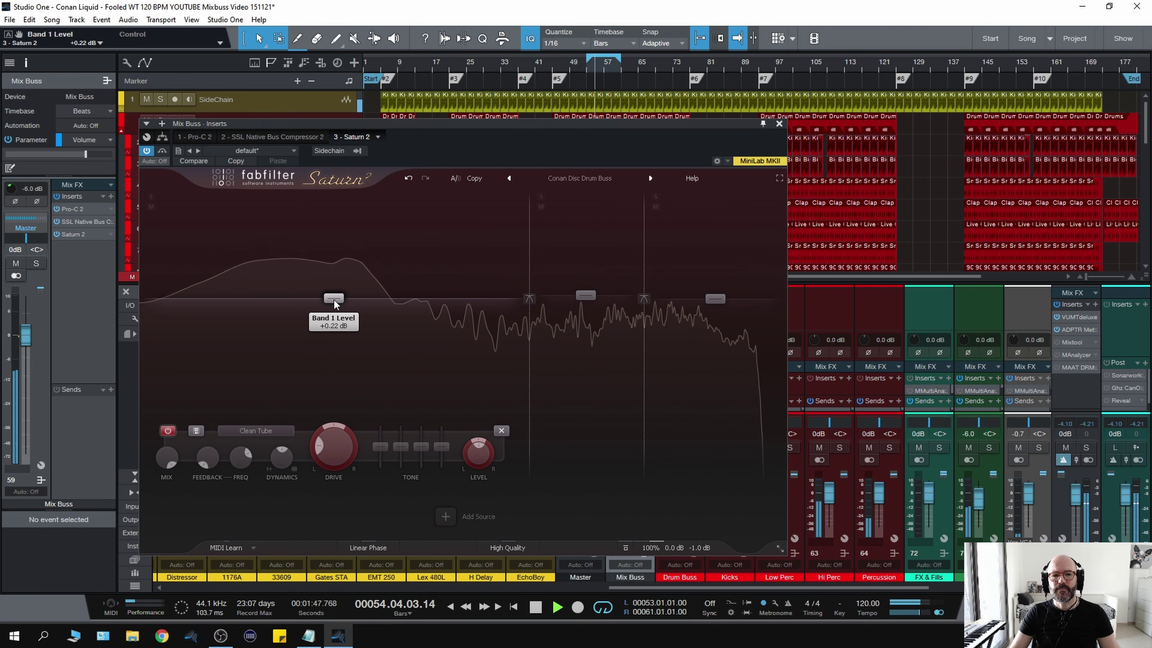
key("space")
Play the loop and lower the Band 3 level in Saturn 2 to -0.66 dB
mouse_move(585, 296)
key("space")
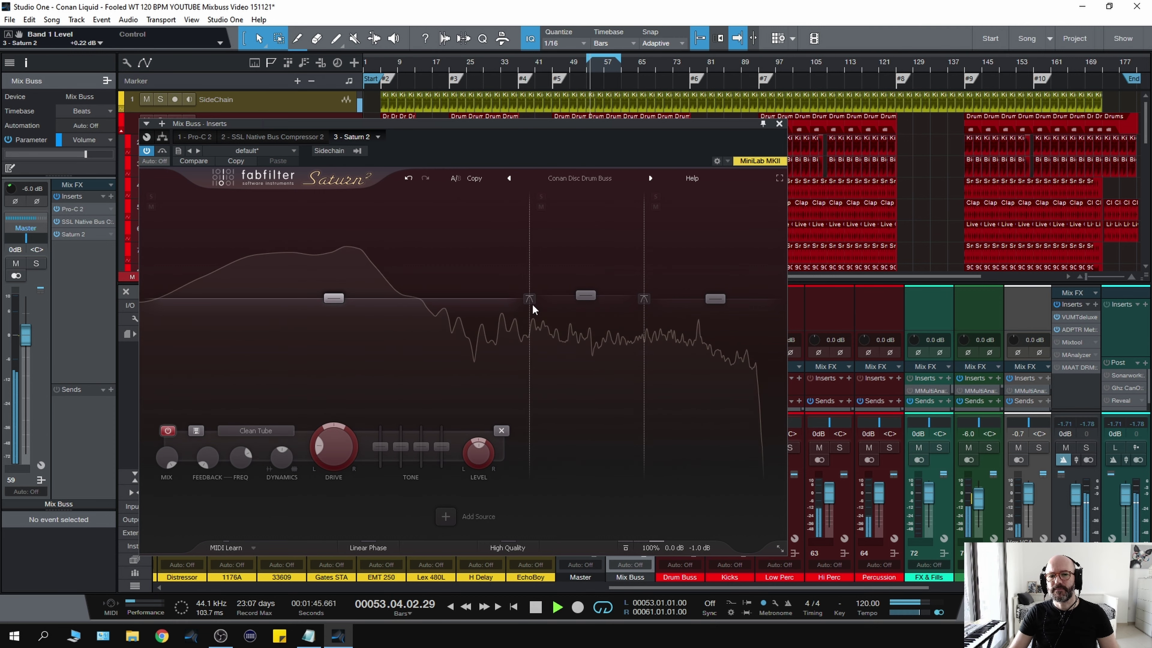
mouse_move(721, 309)
left_mouse_down()
mouse_move(721, 298)
mouse_move(725, 311)
mouse_move(713, 306)
left_mouse_up()
key("space")
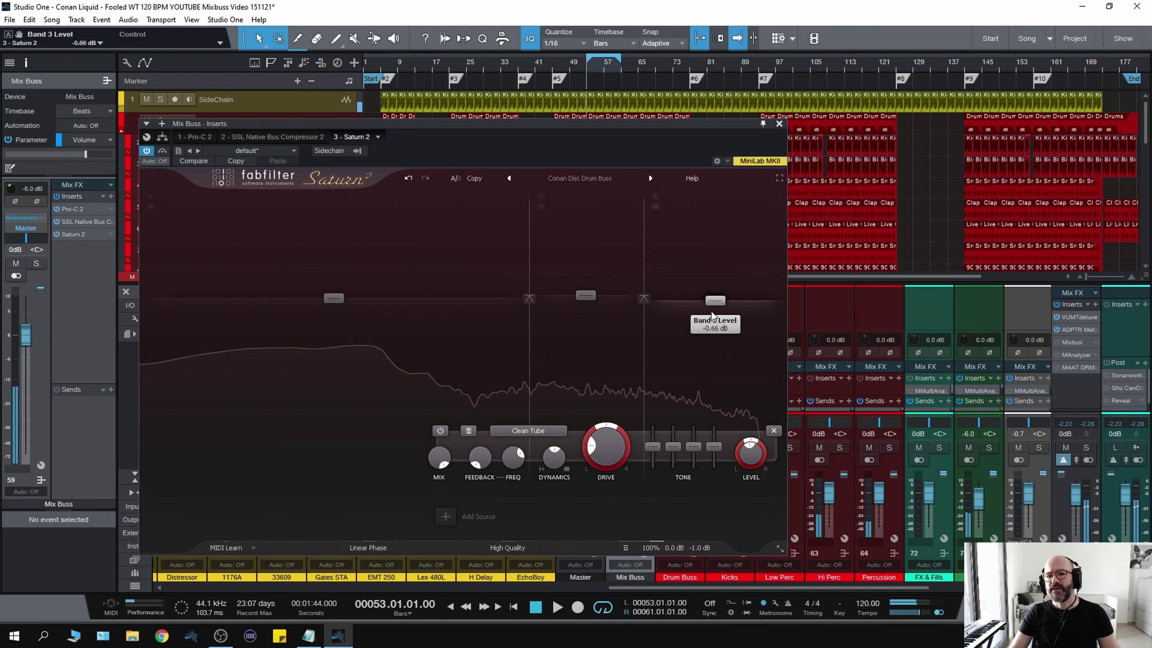
Move Saturn 2's Band 2 crossover frequency to about 9357 Hz and set the Band 3 level to -1.09 dB during playback
left_click_drag(644, 274, 695, 266)
key("space")
left_click_drag(736, 300, 739, 302)
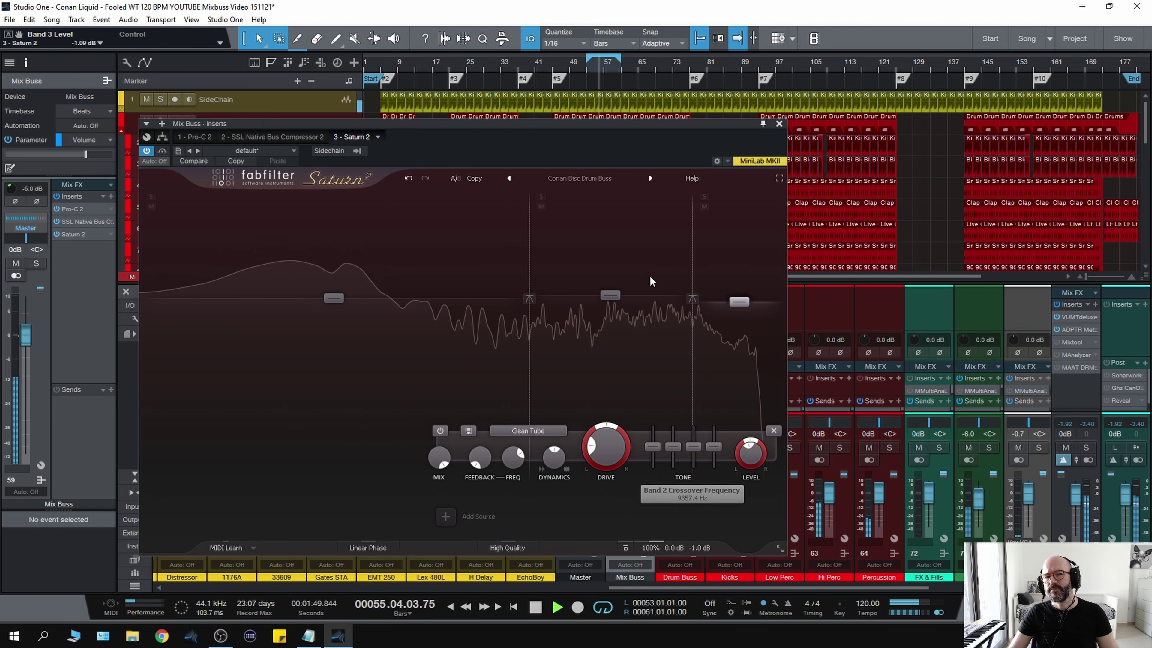
key("space")
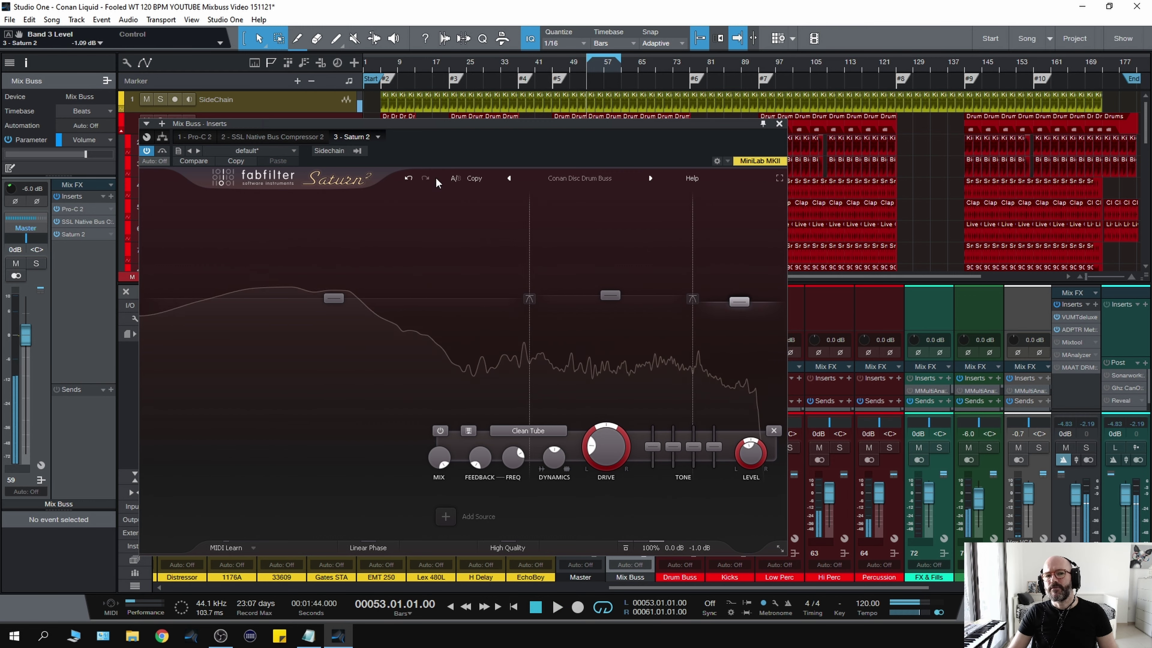
Remove Saturn 2 from the Mix Buss inserts and add the UAD Studer A800 in its place
left_click(378, 137)
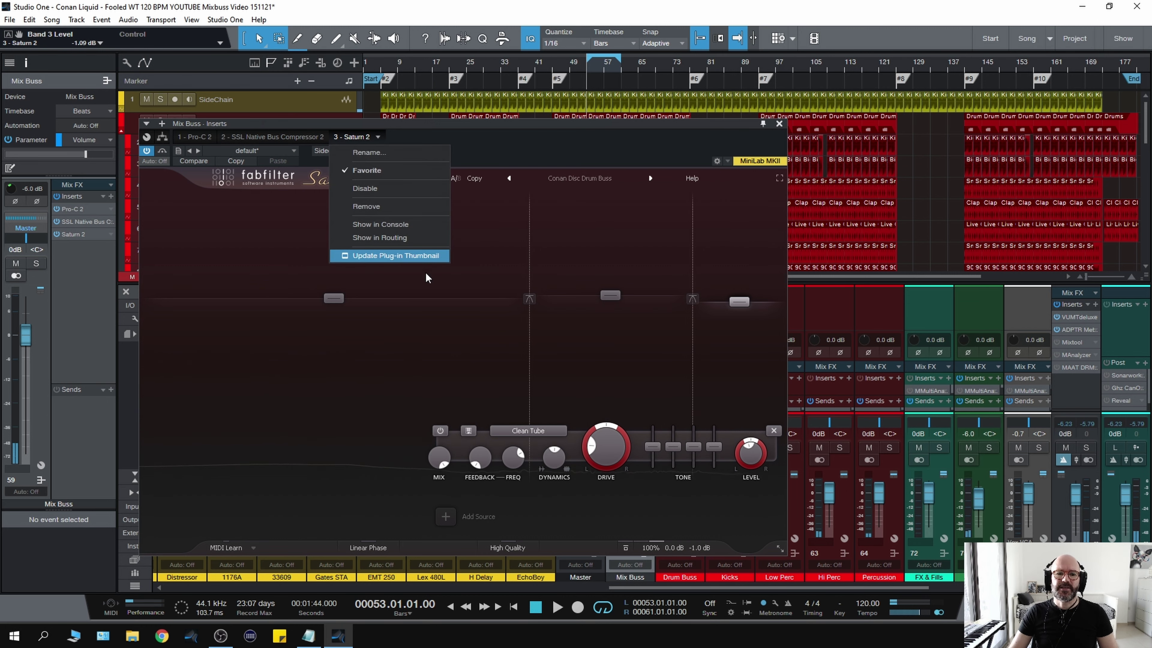
left_click(382, 208)
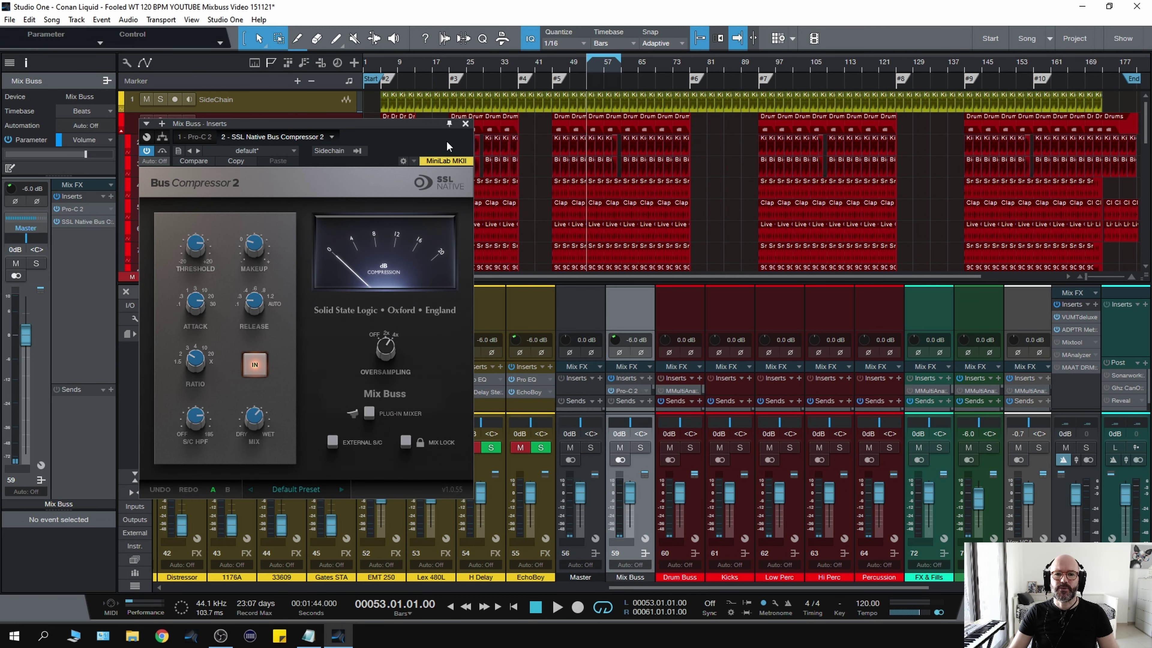
left_click(649, 379)
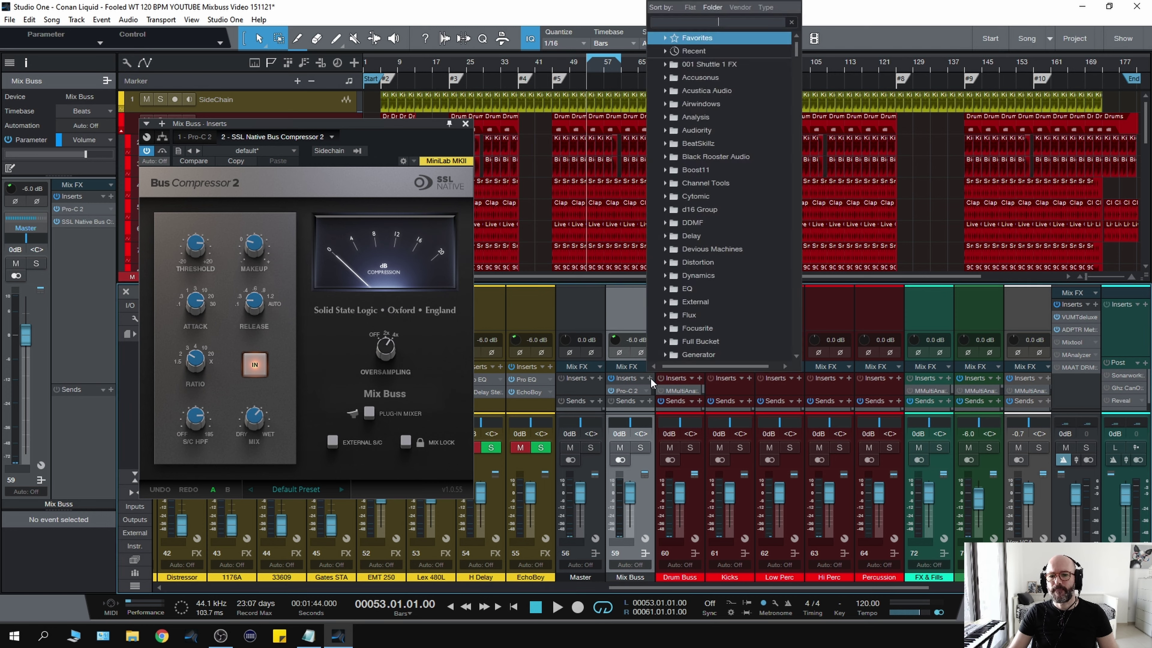
type("studer")
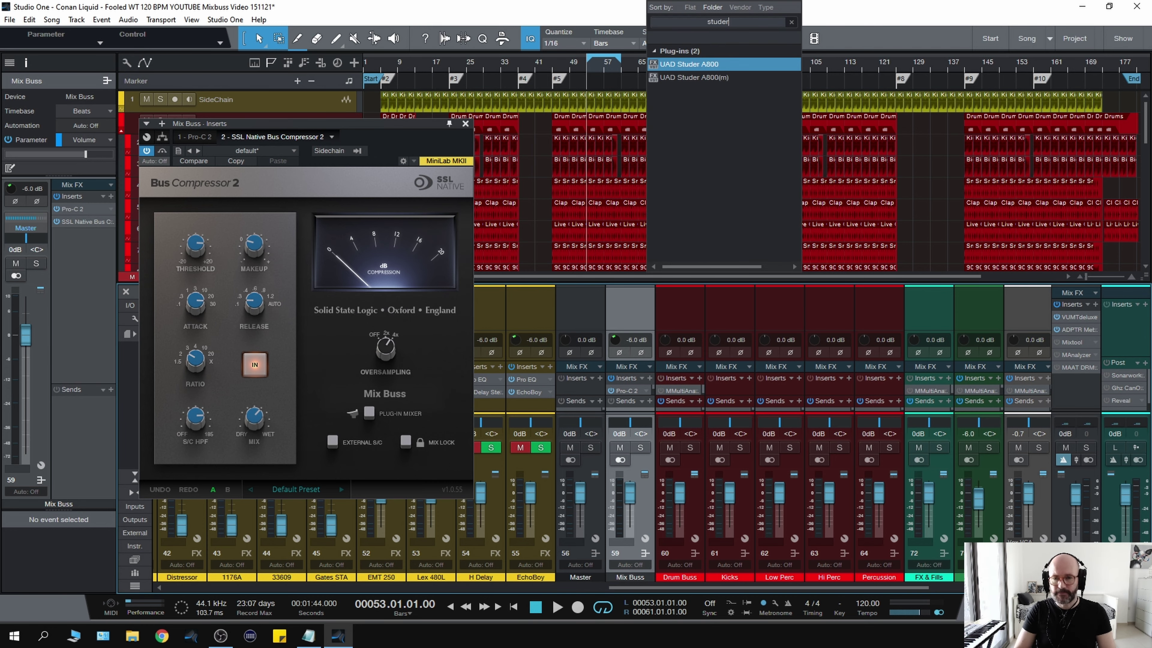
key("Return")
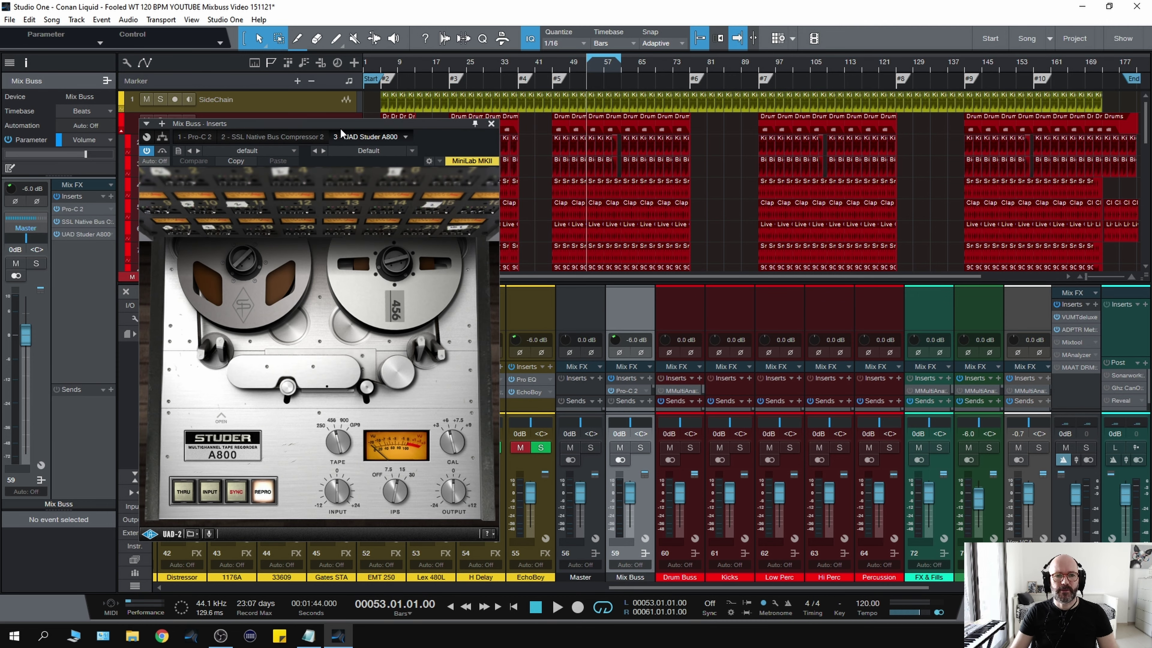
left_click_drag(341, 123, 441, 91)
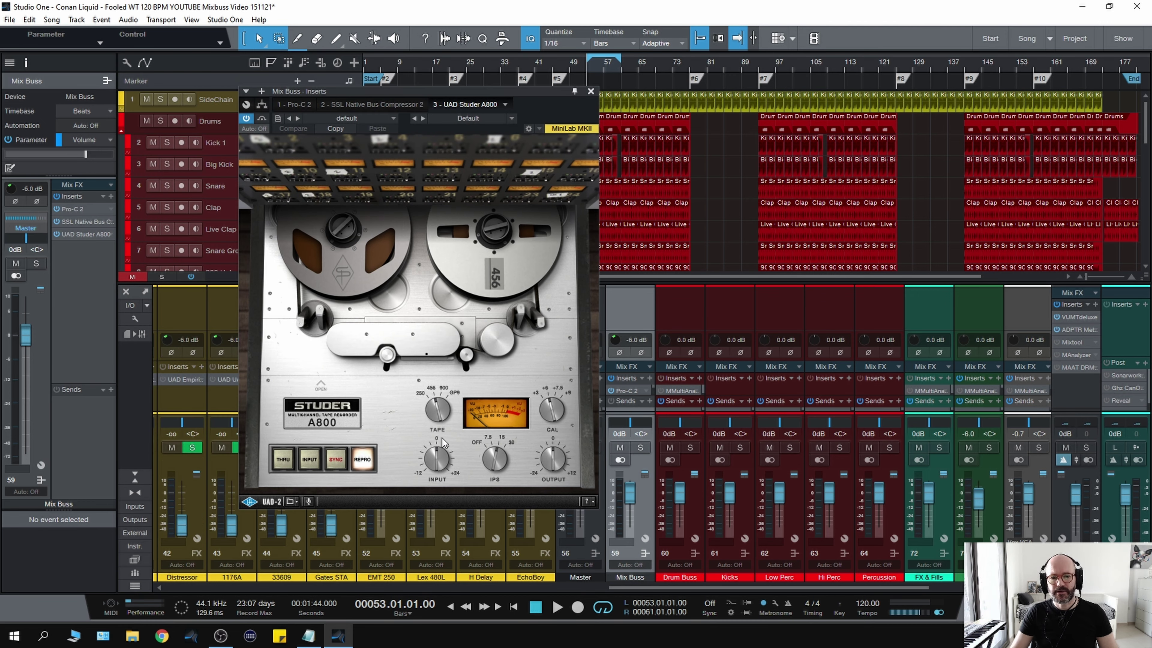
Set the Studer A800 input level to 4.80 dB during playback and check the master level on the VUMTdeluxe meter
key("space")
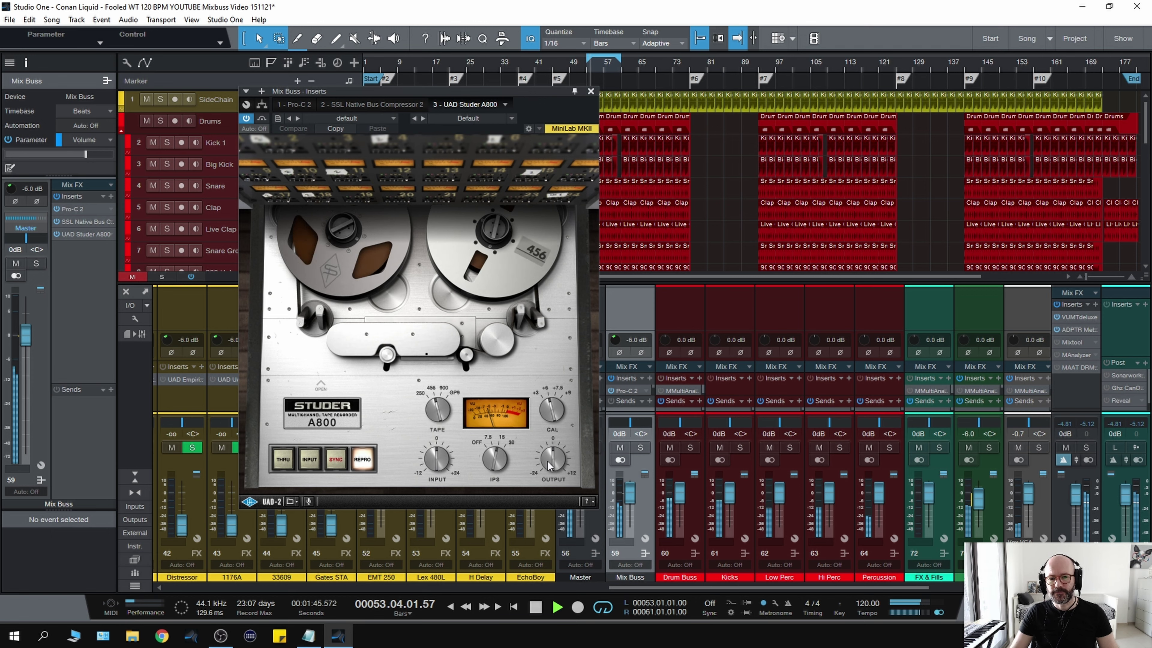
left_click_drag(435, 463, 437, 453)
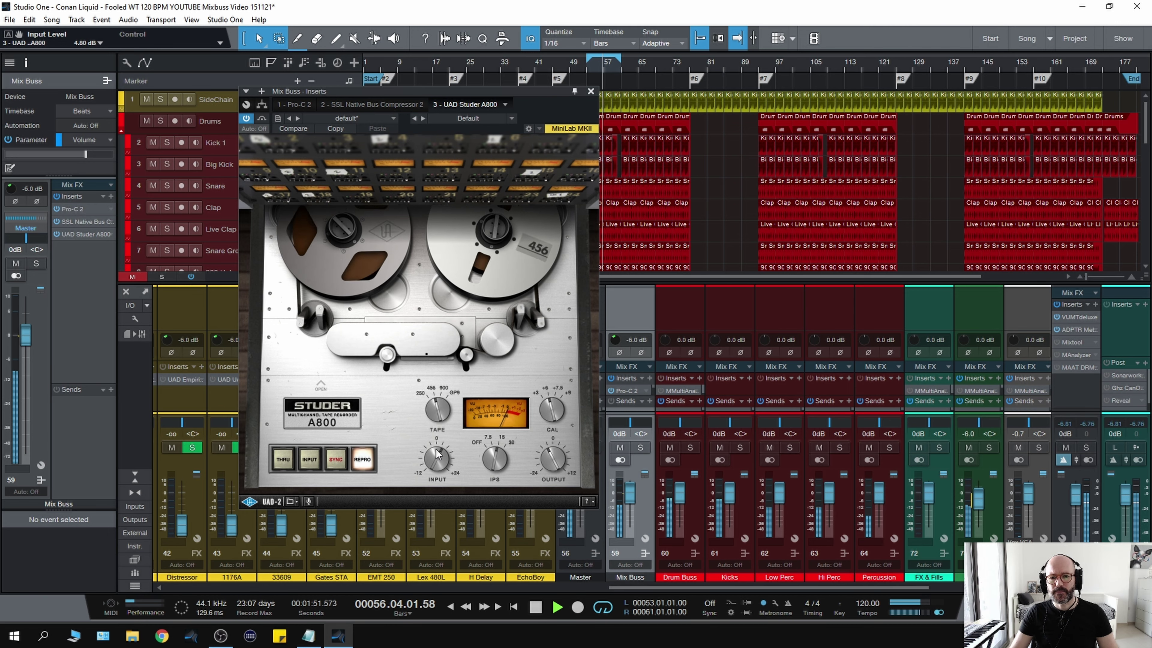
left_click(1077, 319)
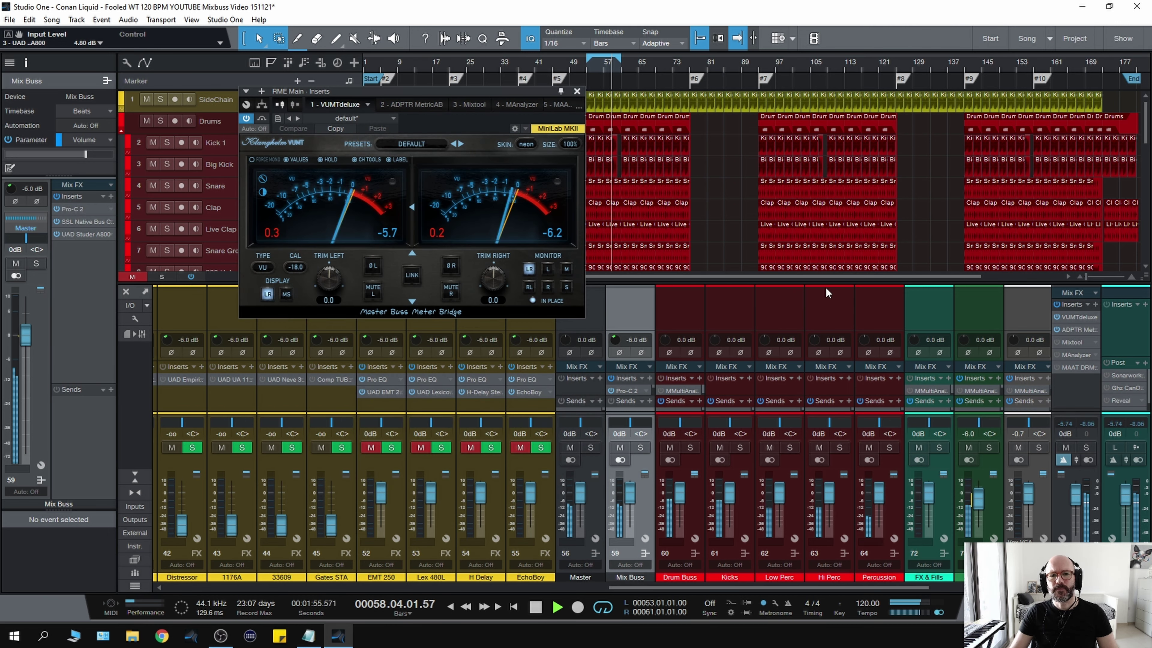
left_click(634, 322)
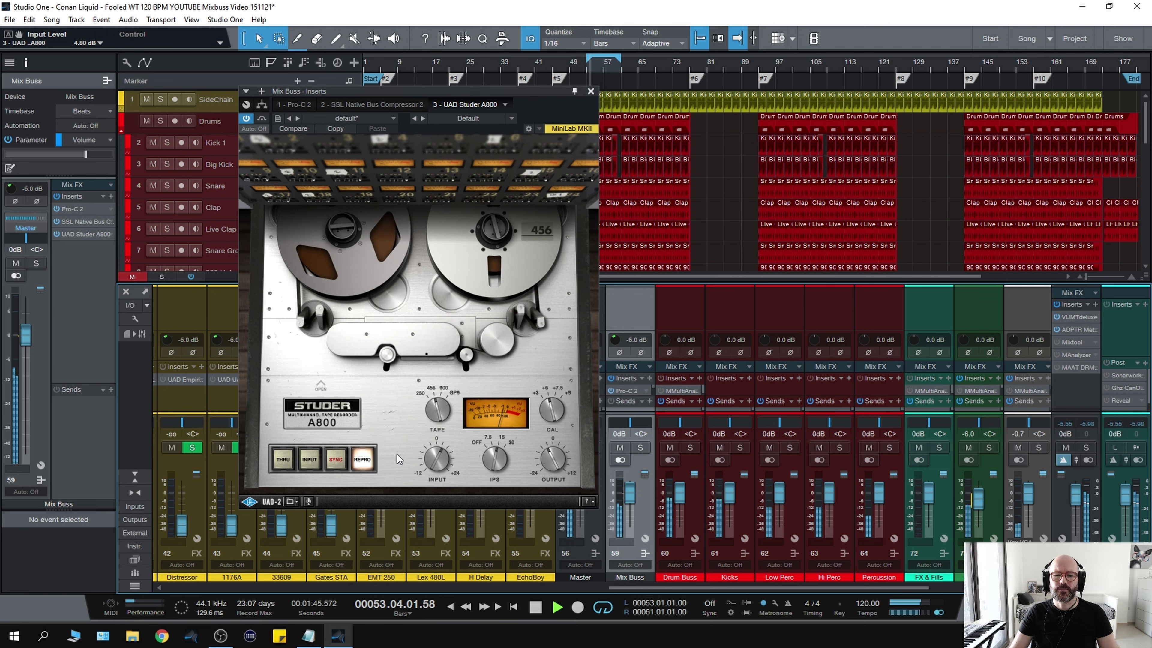
key("space")
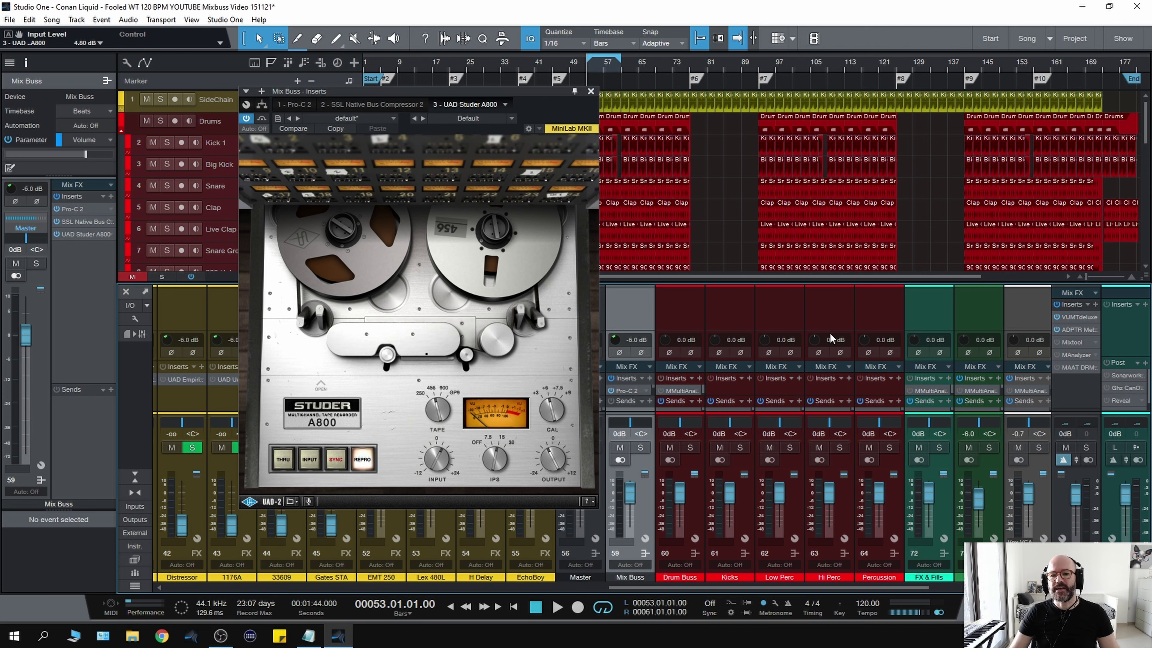
Replay the loop several times with the VUMTdeluxe meter open to examine the master's VU levels
key("space")
left_click(1070, 317)
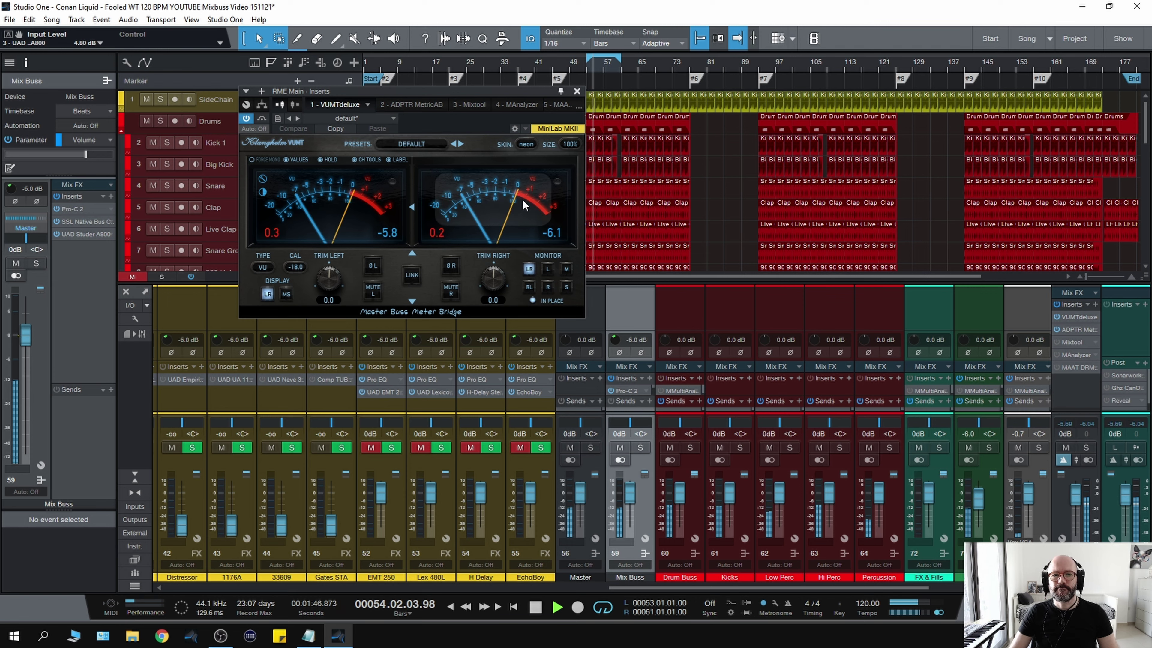
key("space")
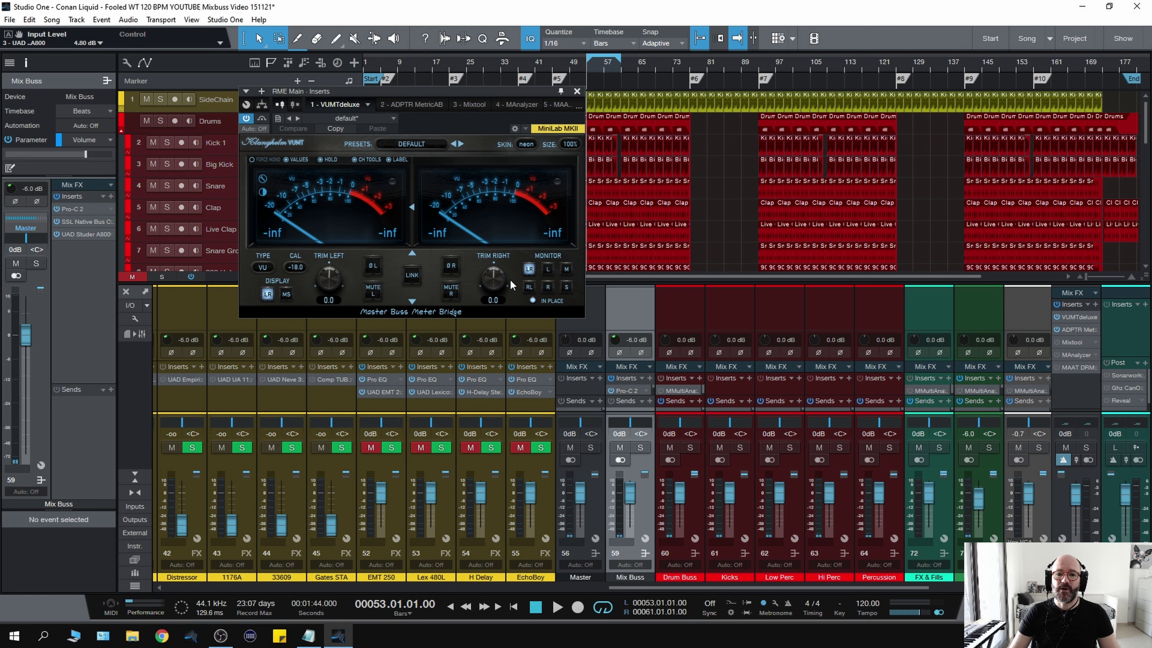
key("space")
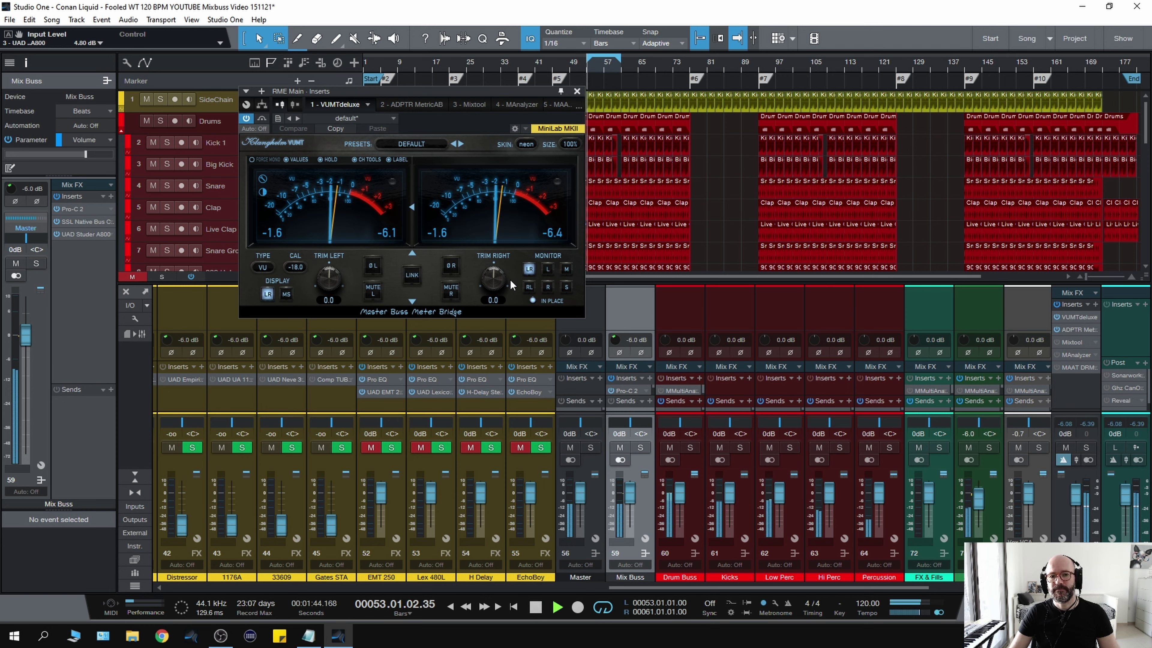
key("space")
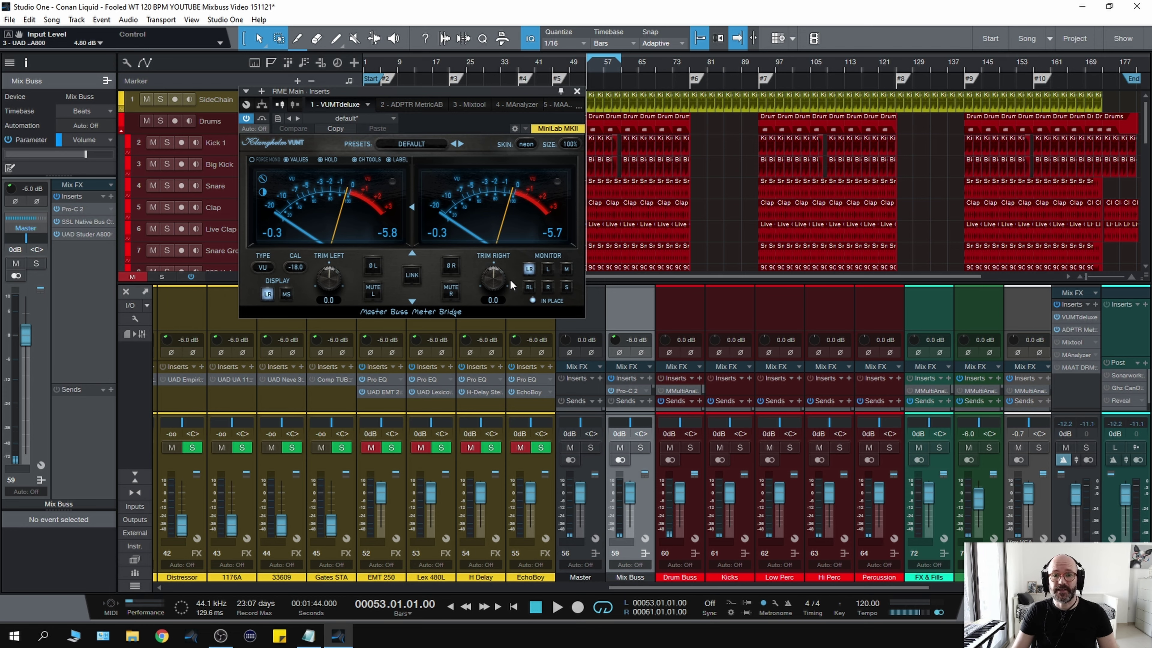
key("space")
key("space")
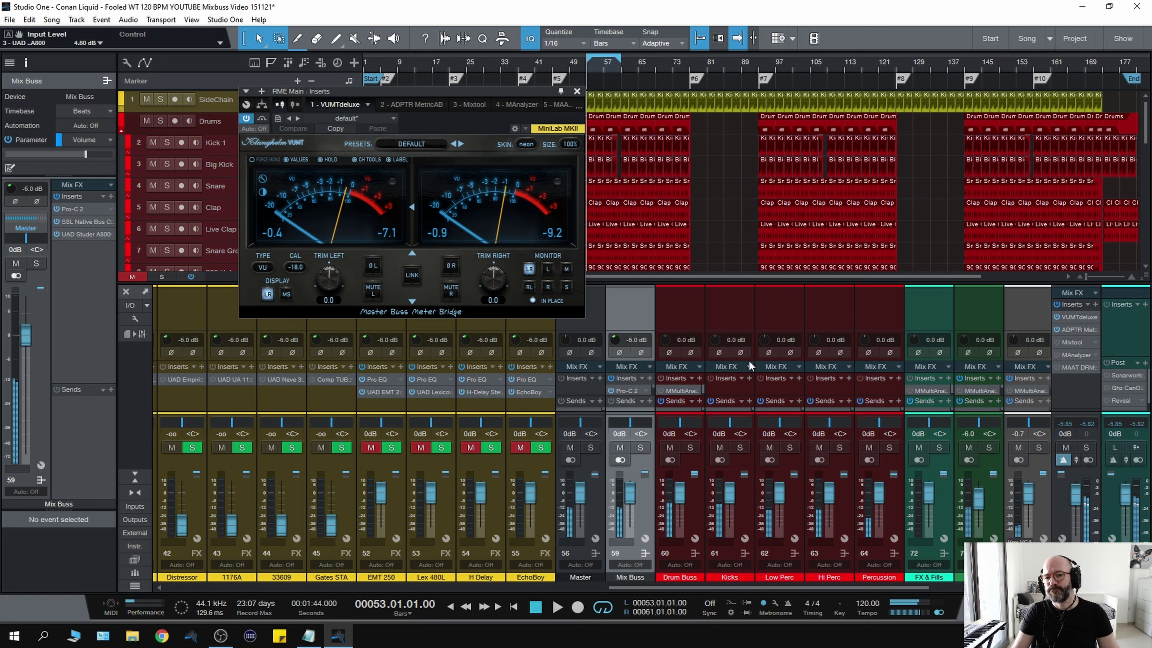
Bring back the Mix Buss inserts window and compare the loop with the insert chain active and bypassed
left_click(619, 318)
key("space")
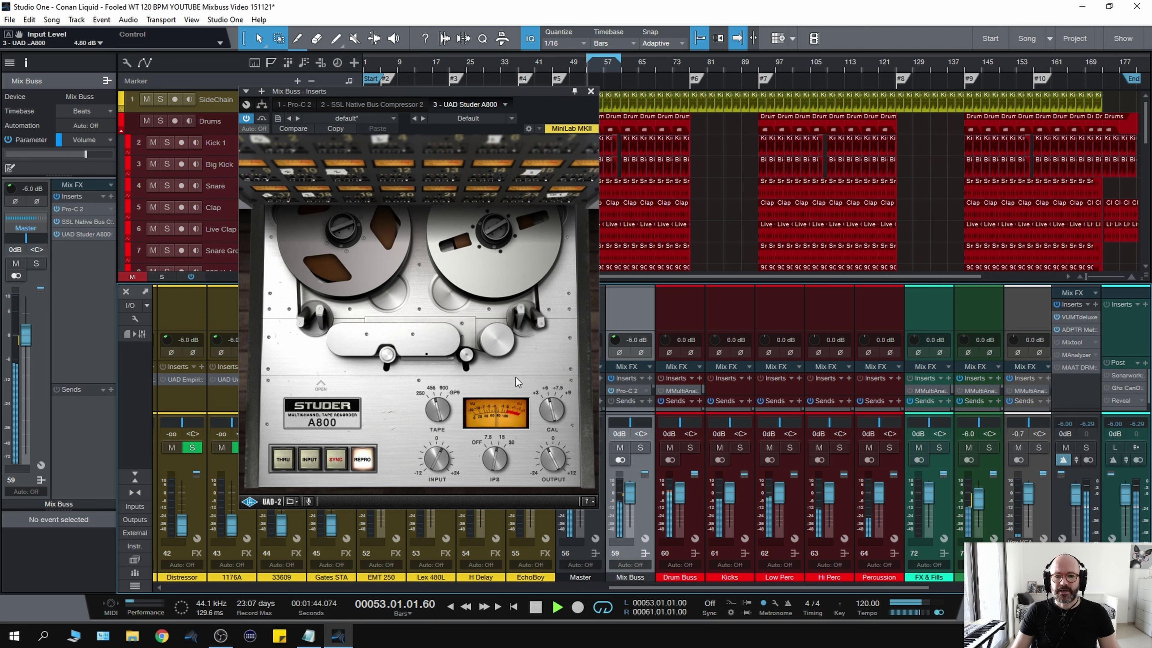
key("space")
key("space")
key("space")
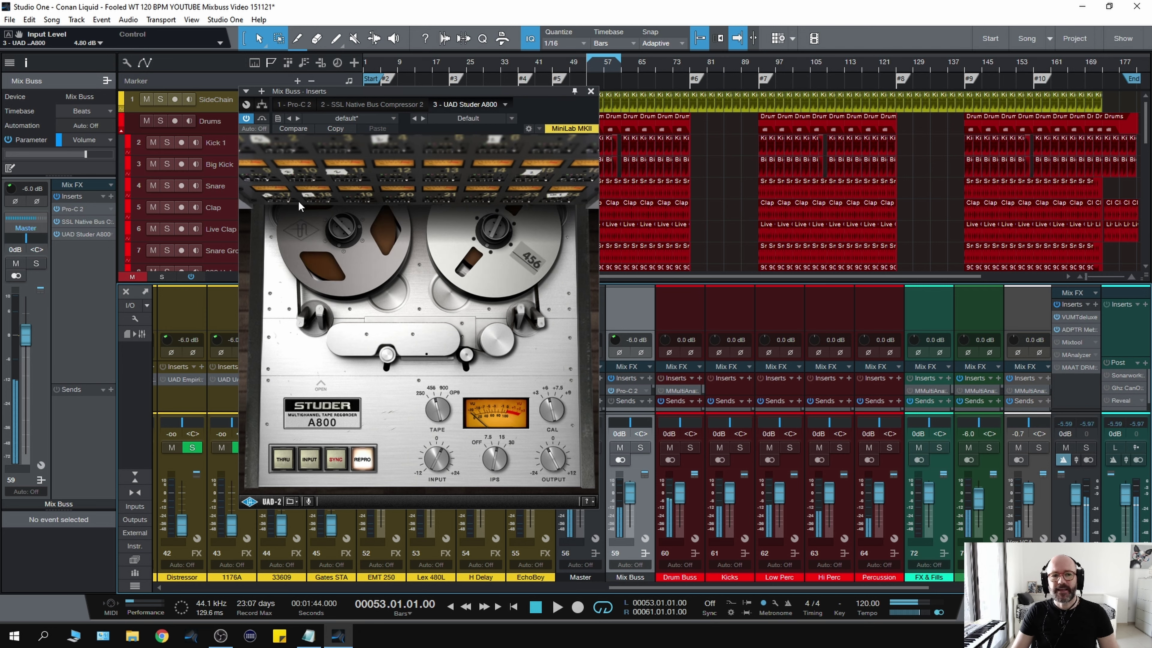
key("space")
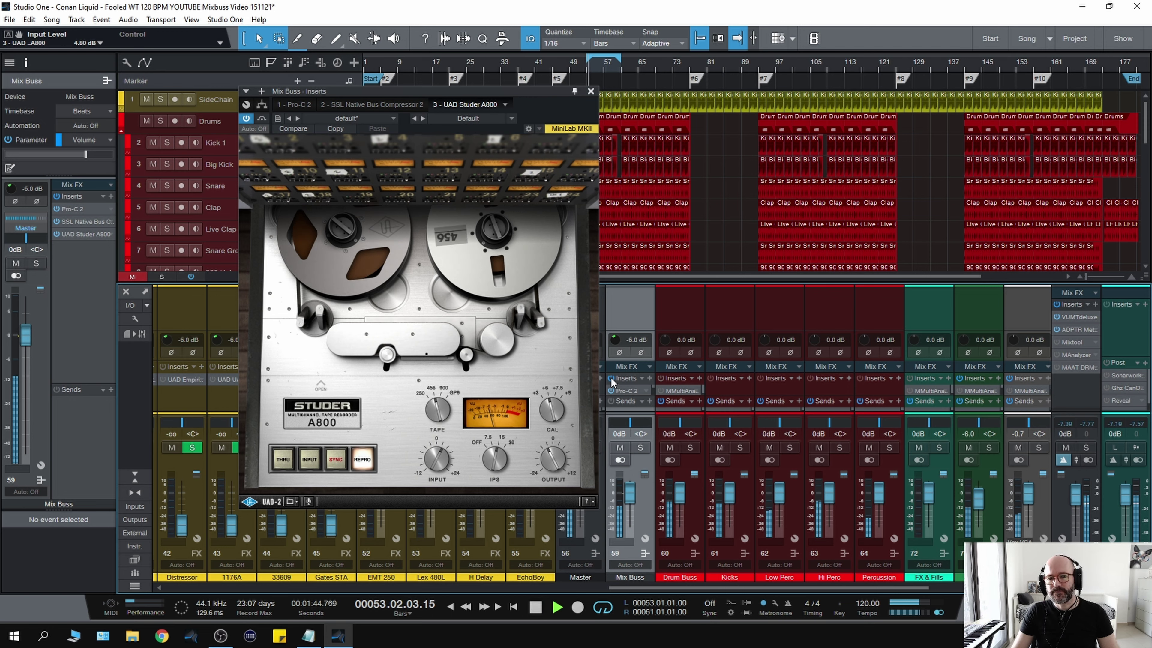
left_click(610, 378)
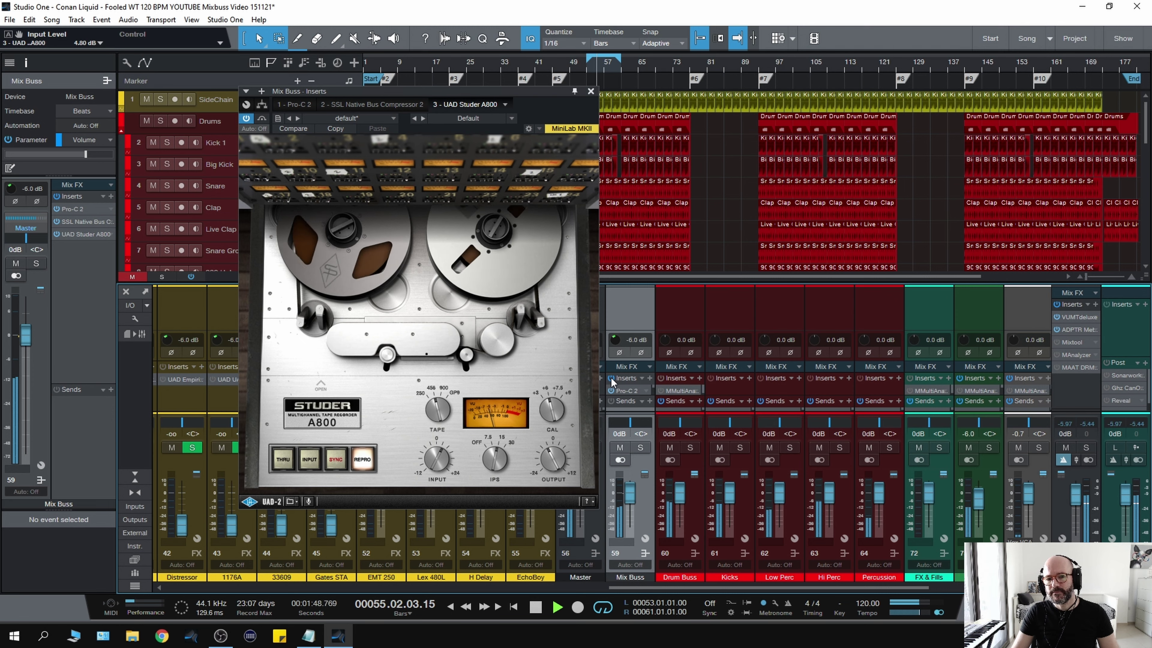
key("space")
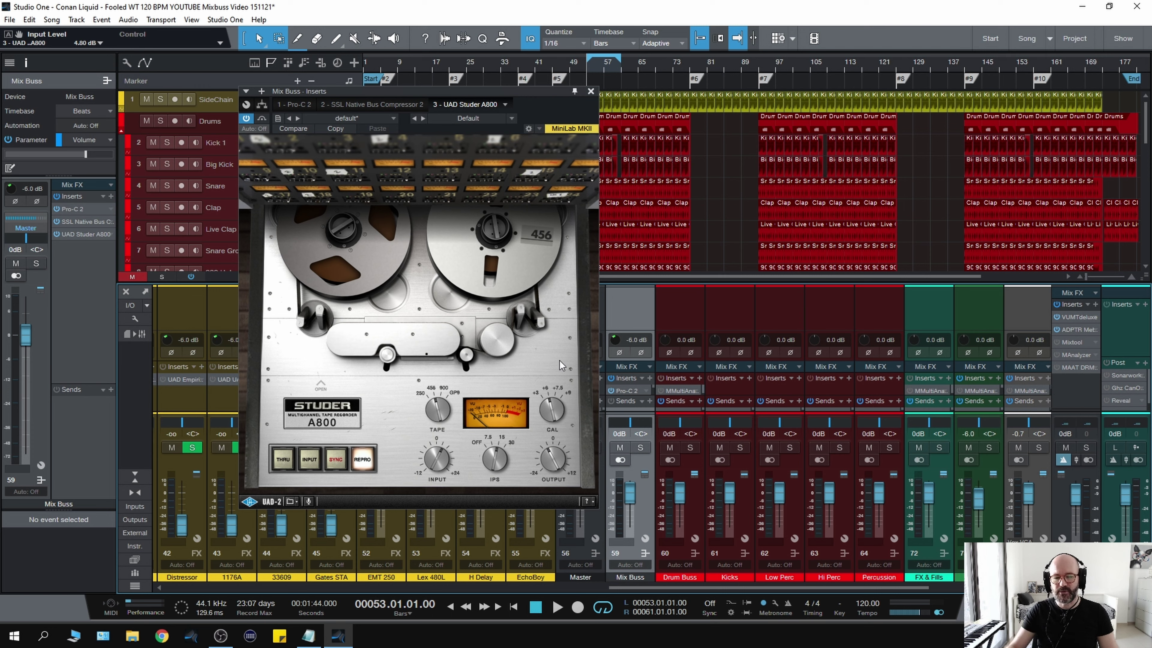
Listen to the loop through the Studer A800 again and reposition its plug-in window over the mixer
key("space")
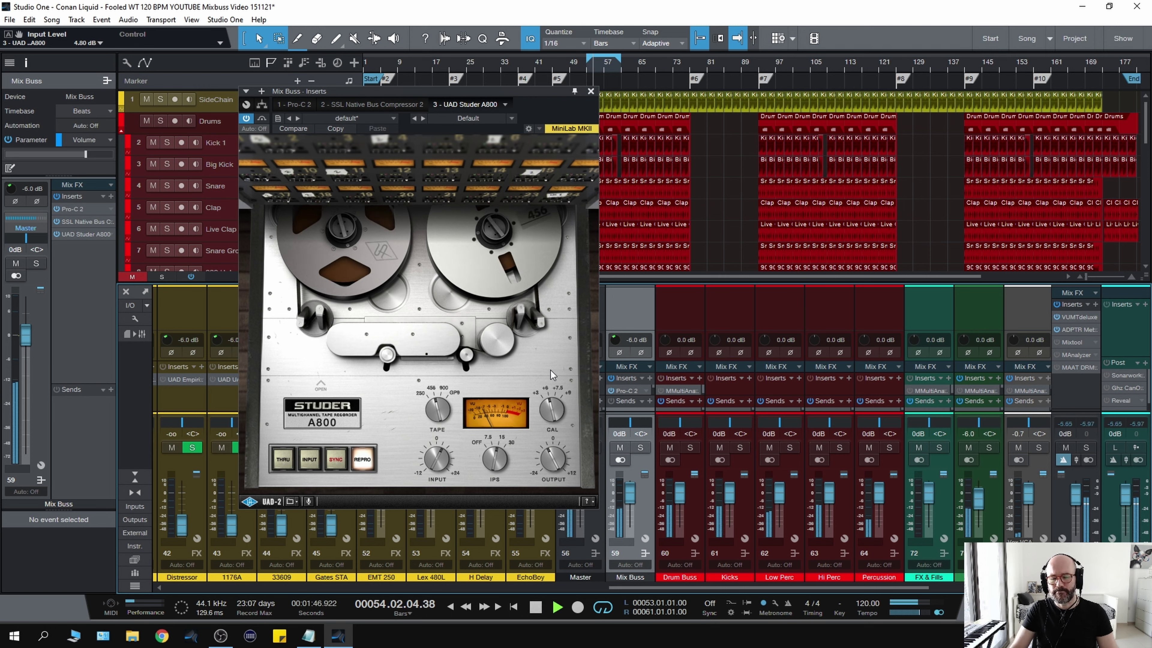
key("space")
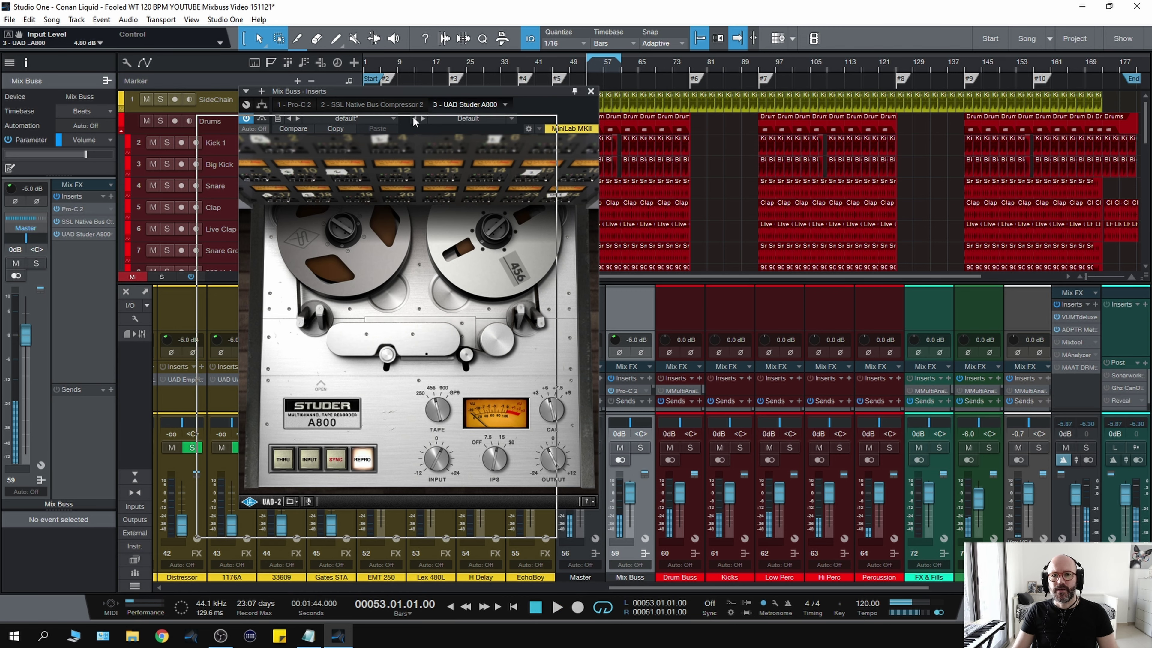
left_click_drag(573, 104, 531, 134)
key("space")
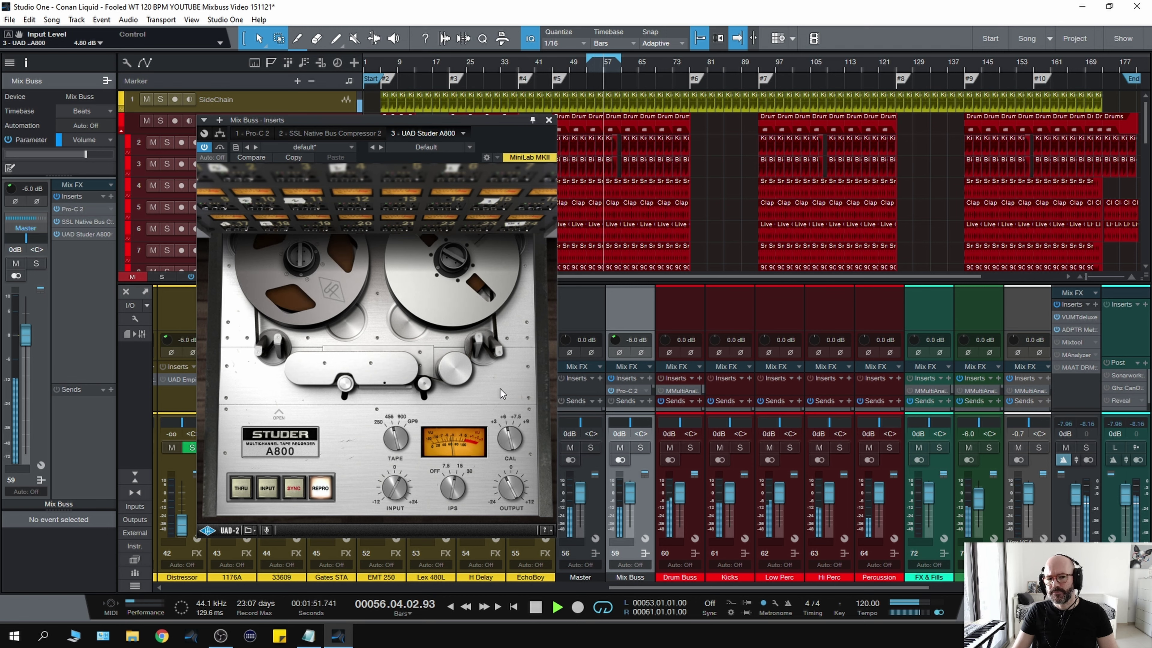
key("space")
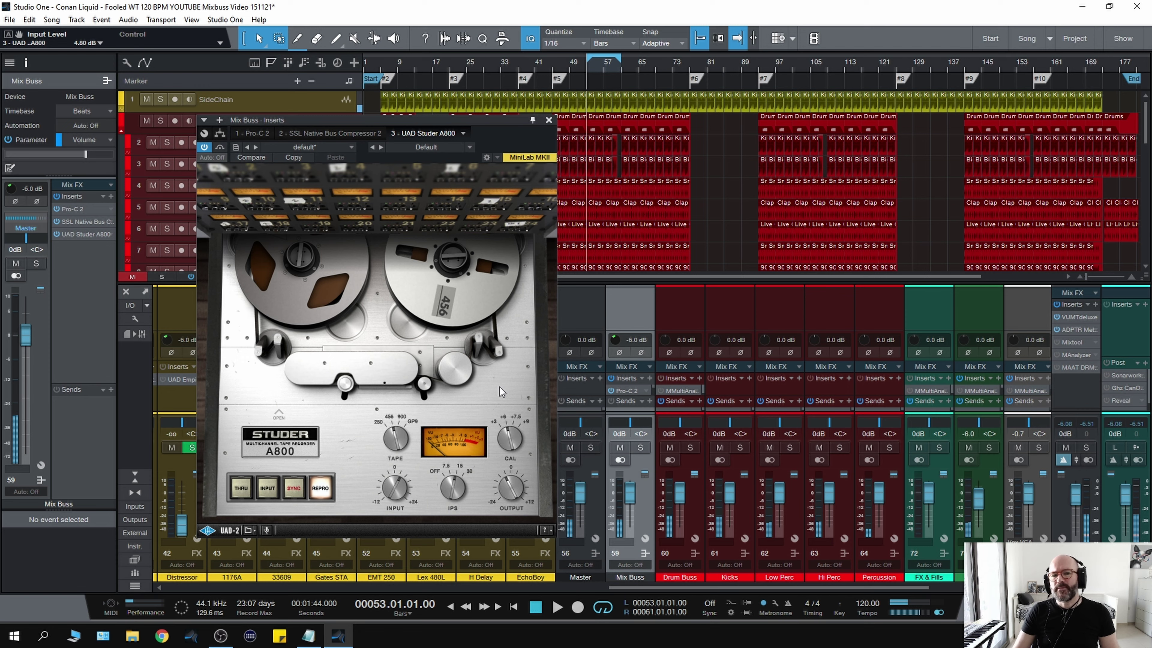
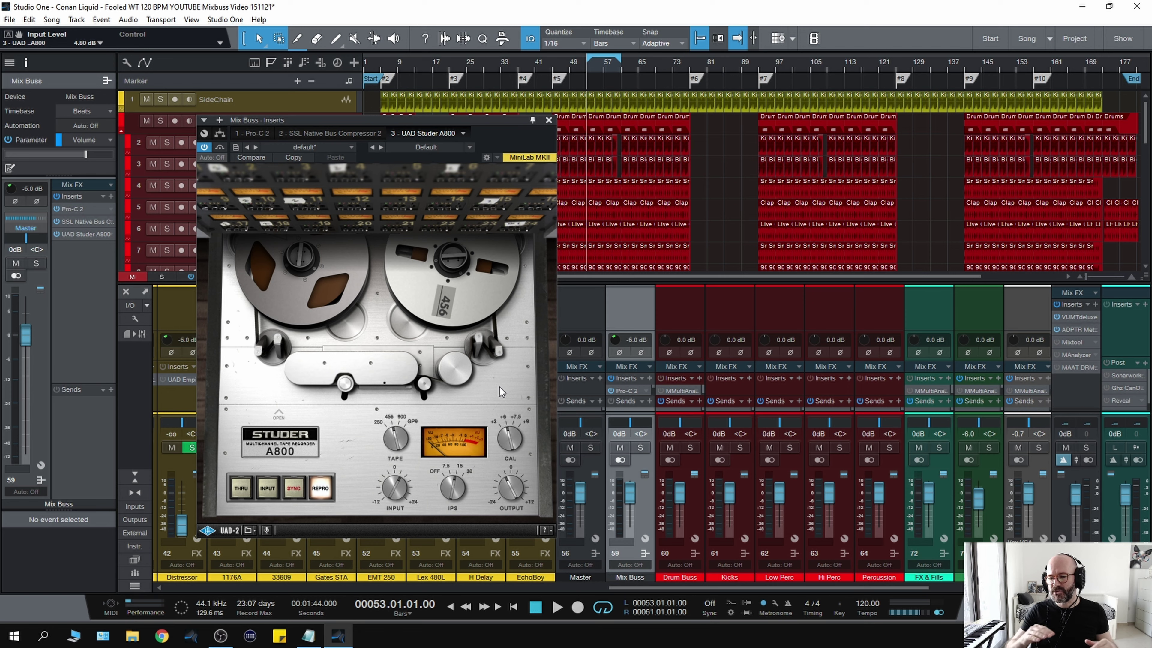
Briefly play the loop and add the UAD Chandler Limited Curve Bender after the Studer A800 on the Mix Buss
key("space")
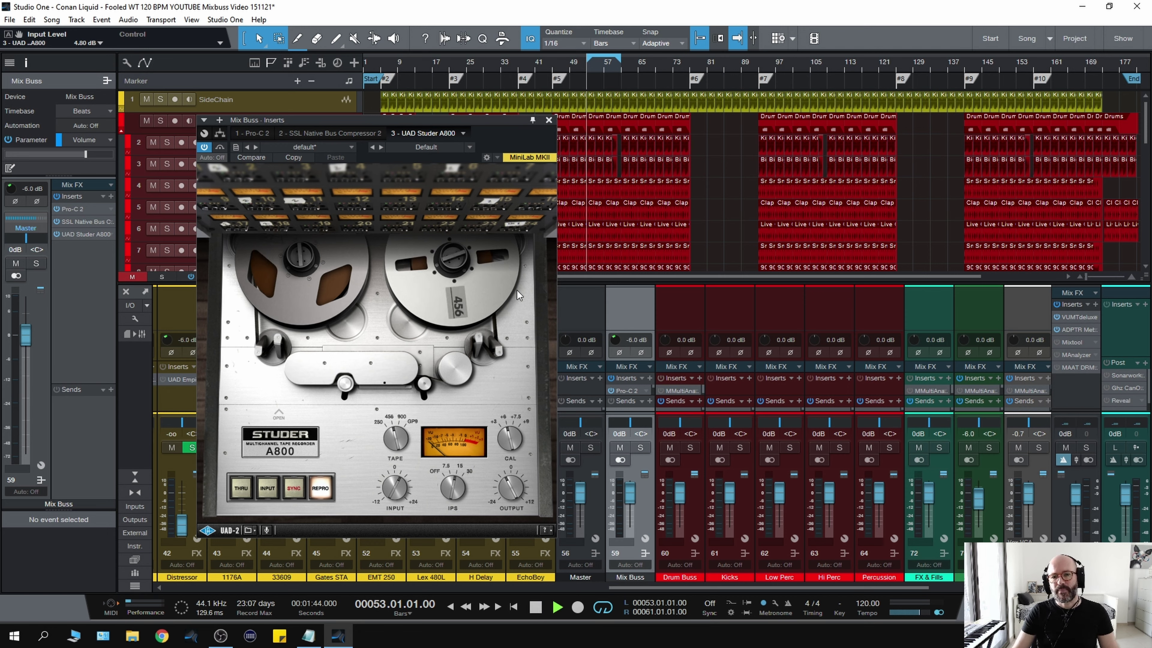
key("space")
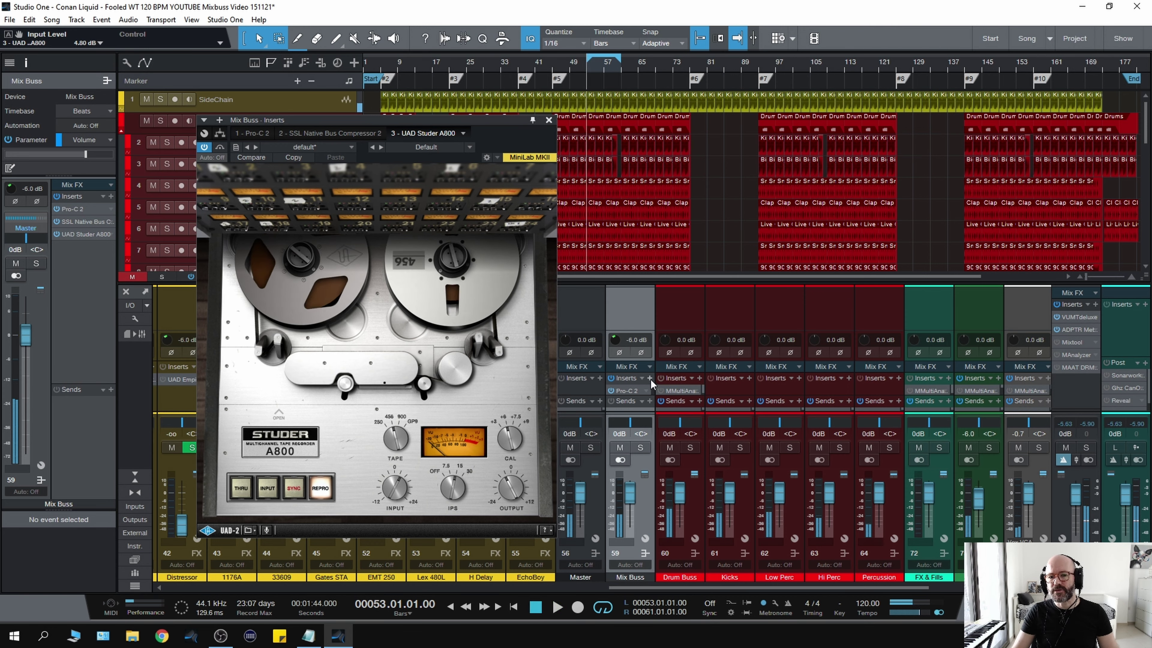
left_click(649, 377)
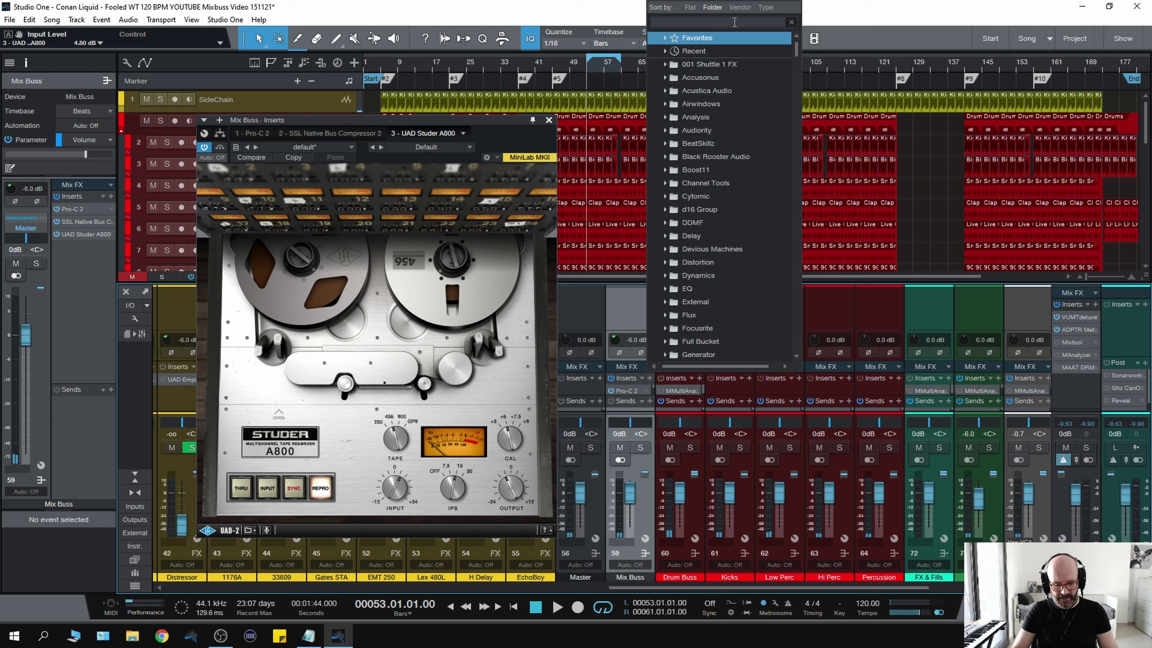
type("curve")
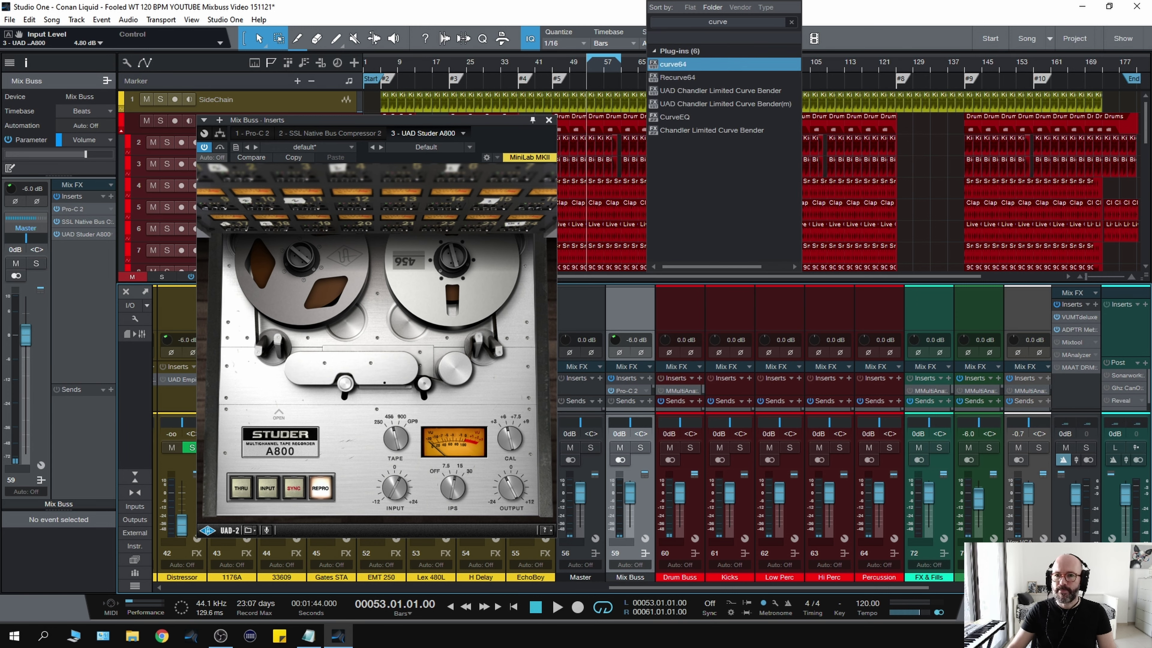
left_click(746, 92)
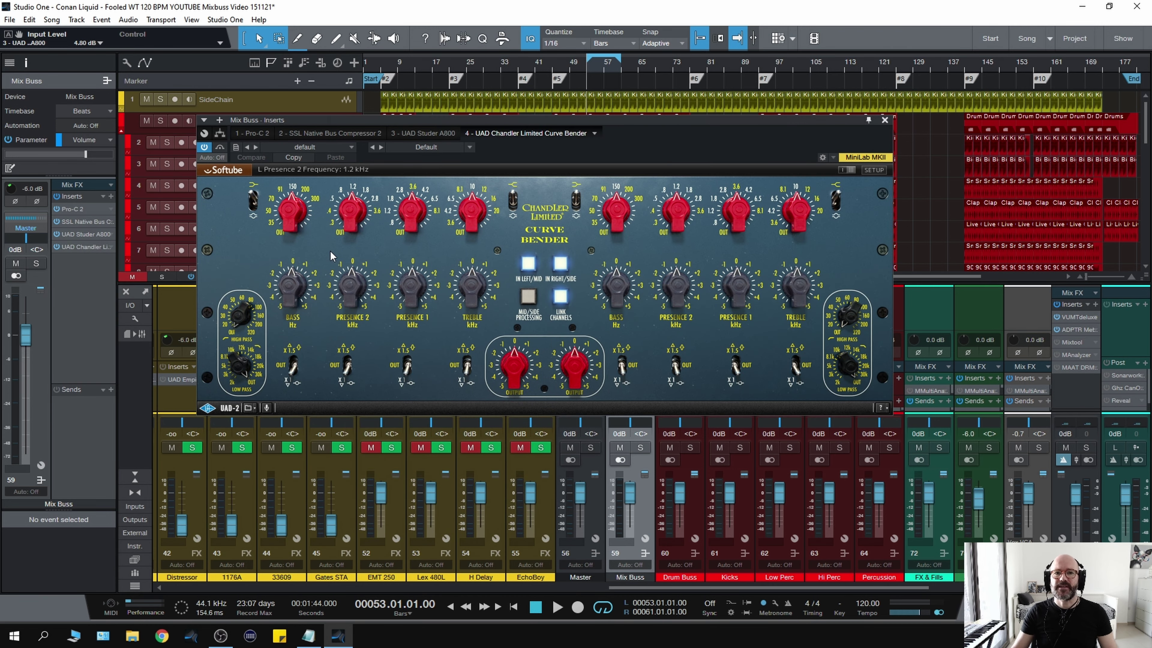
Start loop playback and set the Curve Bender's bass band to 70 Hz with 0.5 dB of gain
key("space")
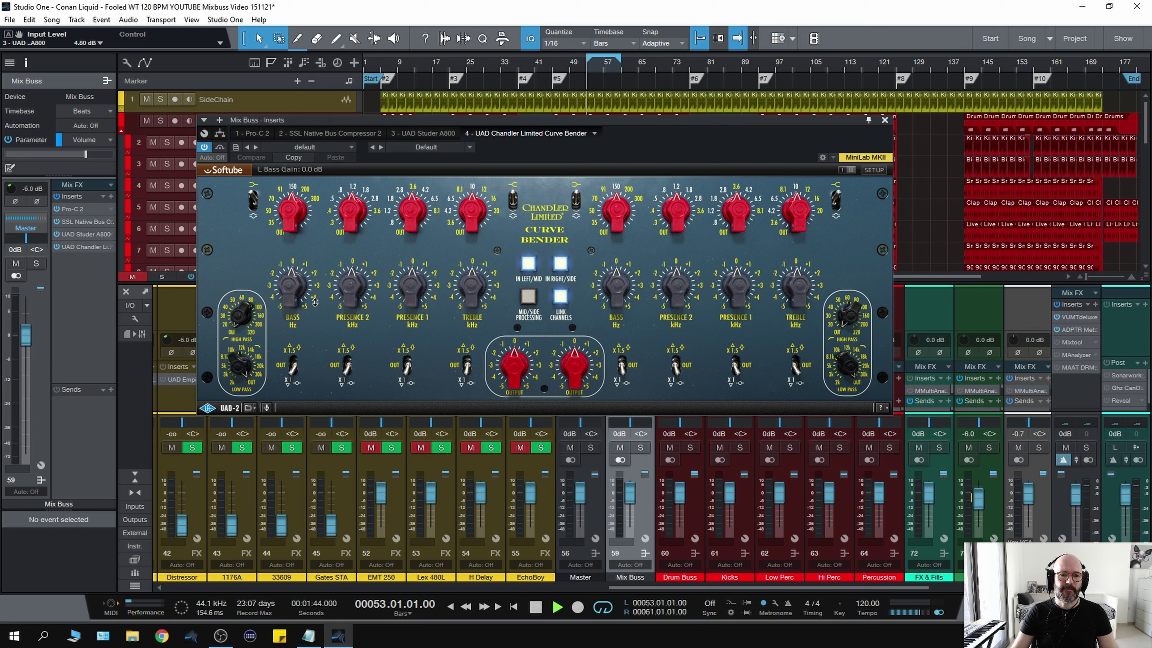
left_click_drag(295, 211, 297, 212)
left_click_drag(289, 297, 295, 287)
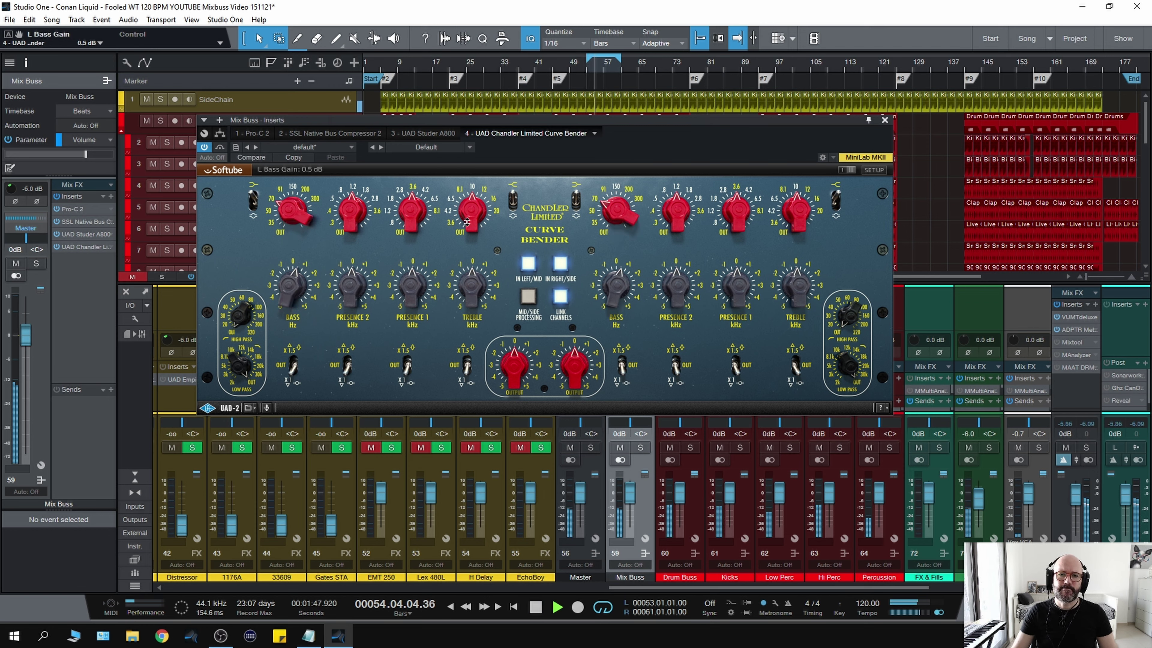
Set the Curve Bender's treble band to 16 kHz with 1.0 dB of gain while the loop plays
left_click_drag(472, 294, 471, 291)
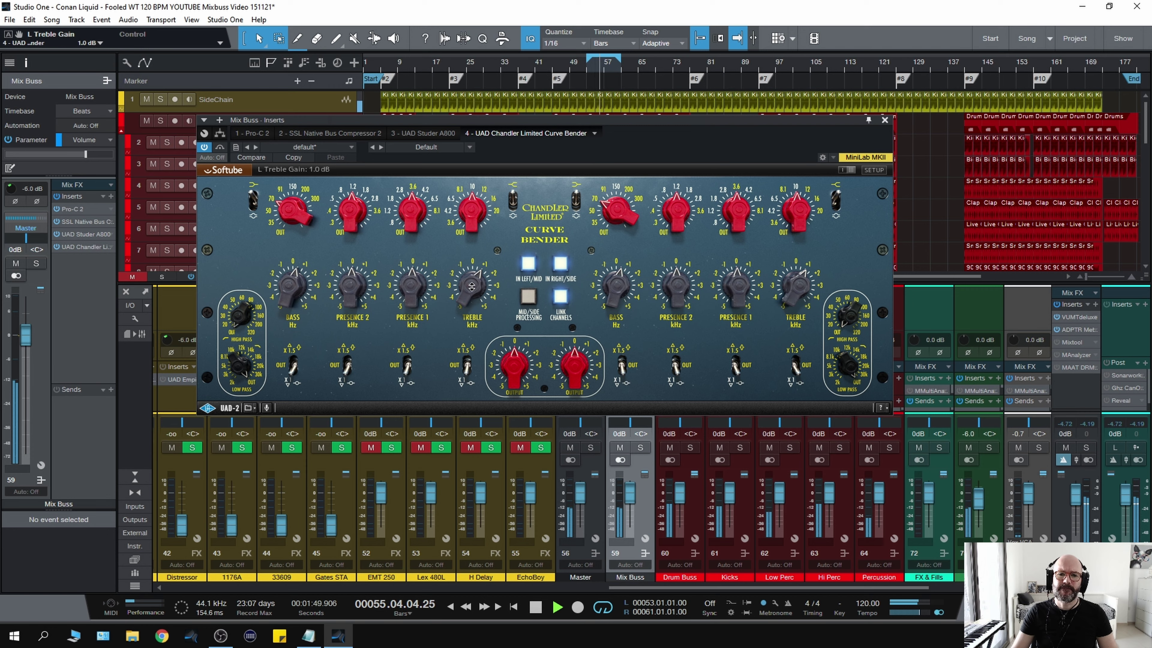
left_click_drag(481, 226, 481, 222)
left_click_drag(469, 276, 470, 267)
left_click_drag(471, 220, 472, 215)
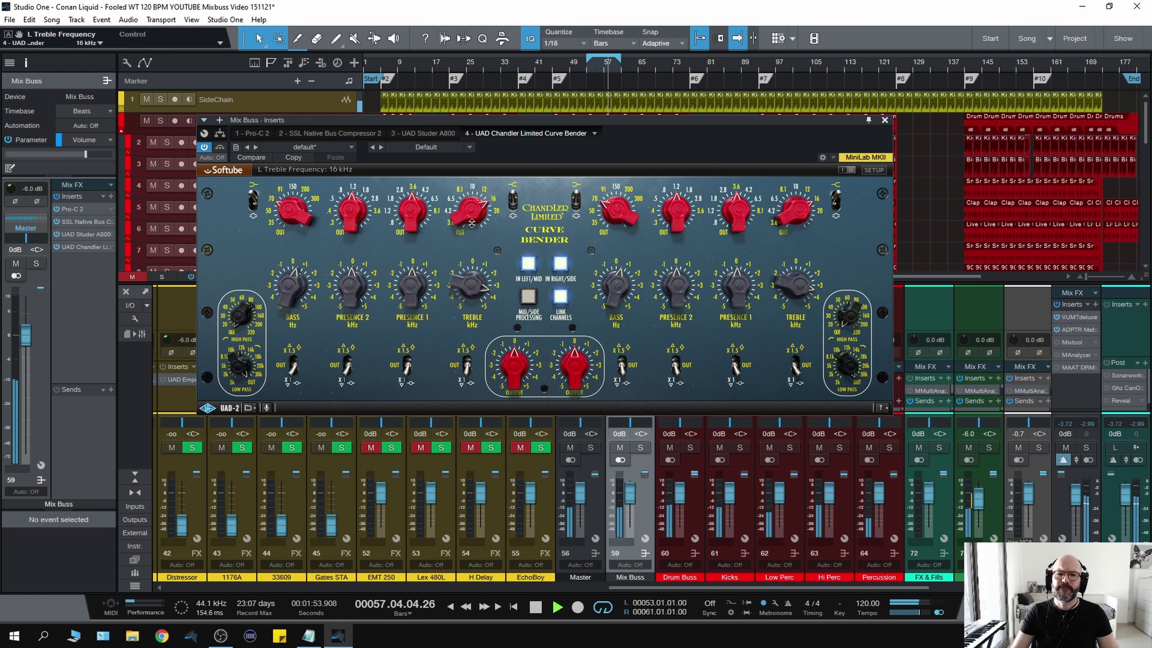
left_click_drag(459, 279, 459, 285)
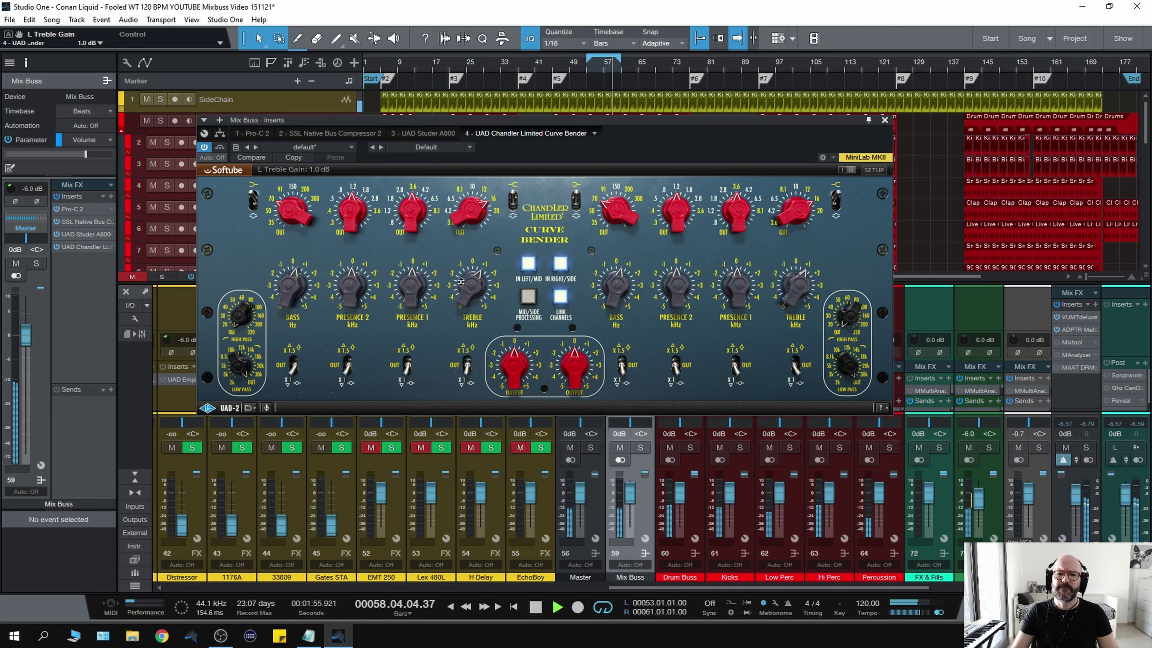
Set Presence 1 to 4.2 kHz with 0.5 dB gain, and lower Presence 2 gain to -0.5 dB with the X 1.5 multiplier
left_click_drag(414, 218, 414, 214)
left_click_drag(419, 303, 419, 300)
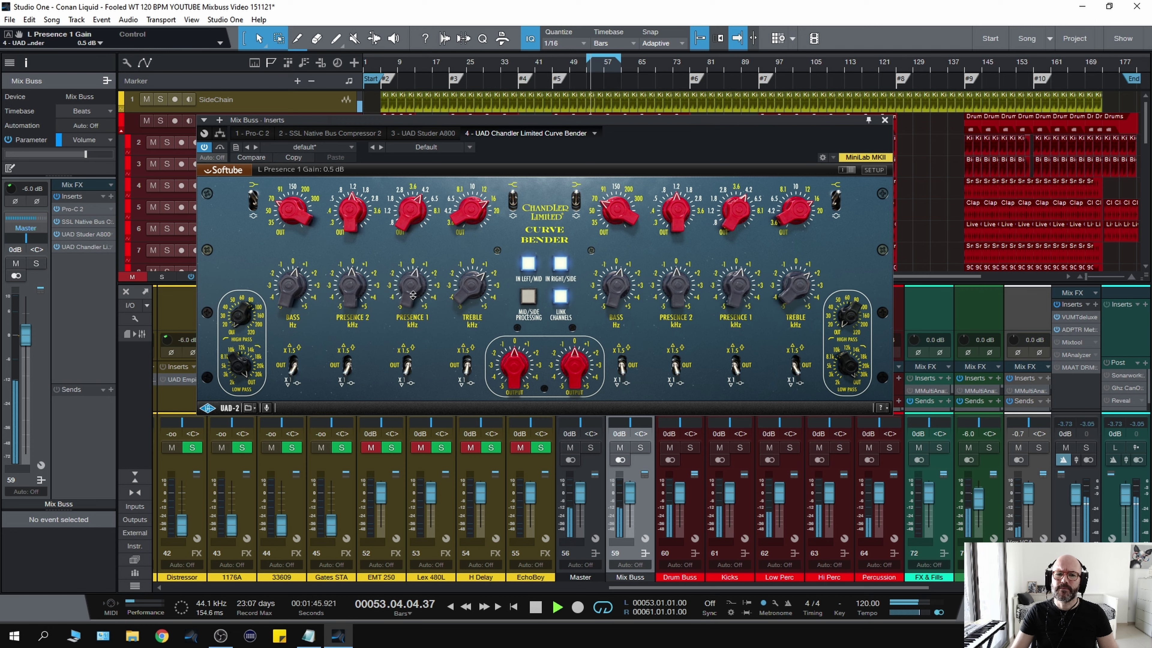
left_click_drag(358, 225, 351, 286)
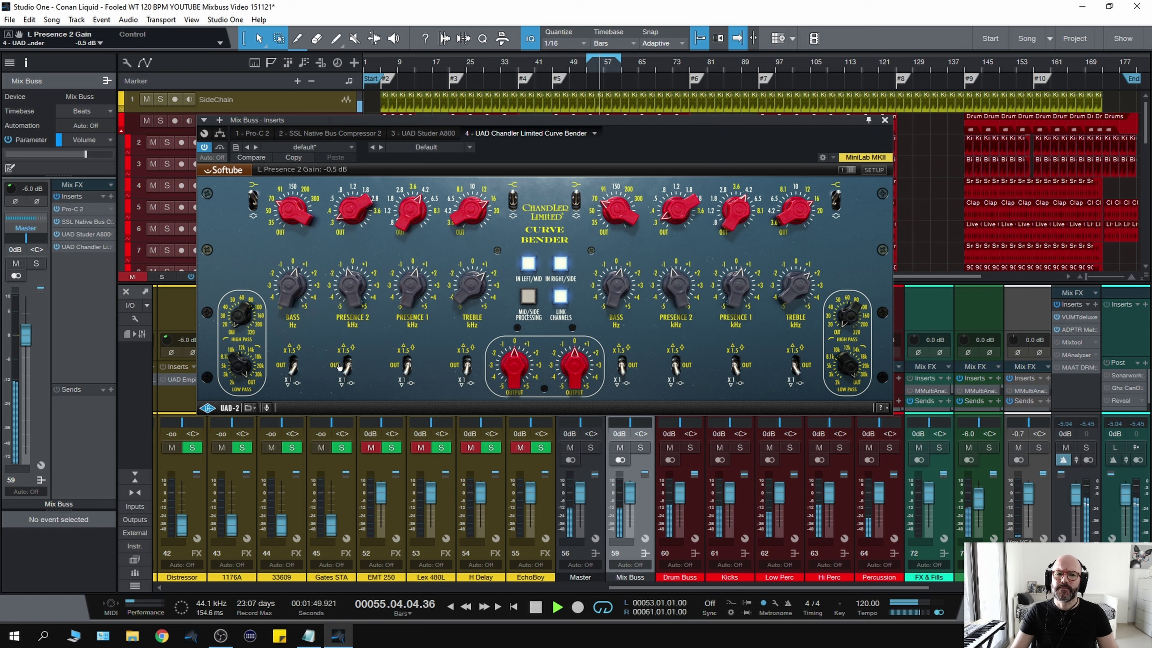
left_click(348, 364)
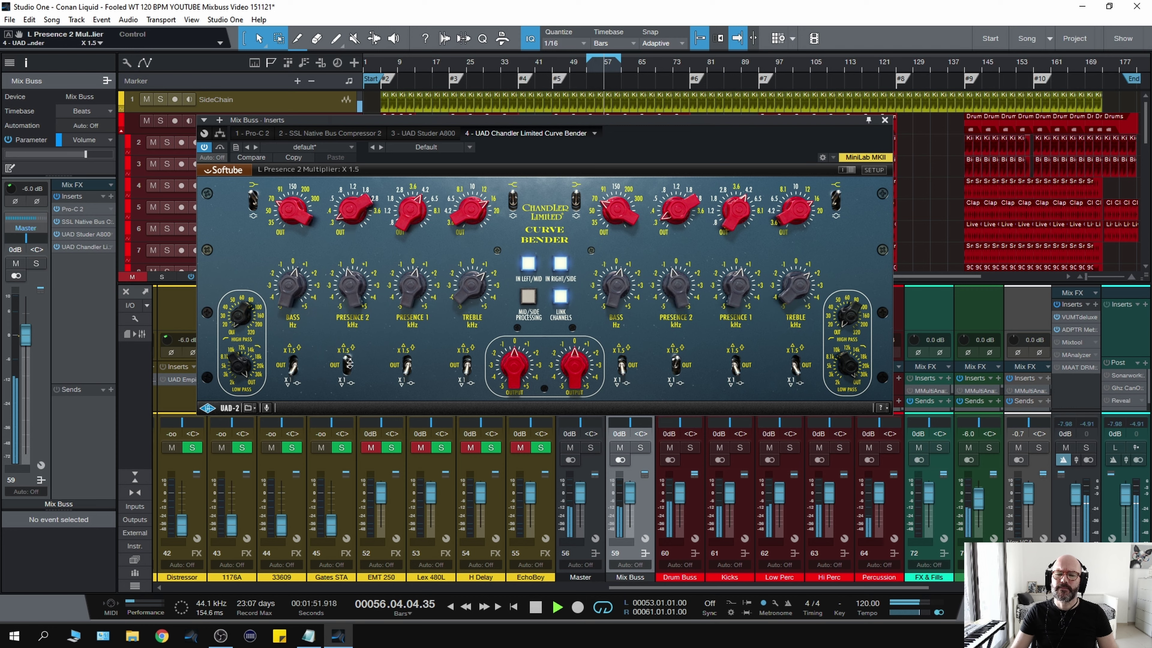
Compare the loop with the Curve Bender EQ bypassed and active over two playbacks
left_click(222, 149)
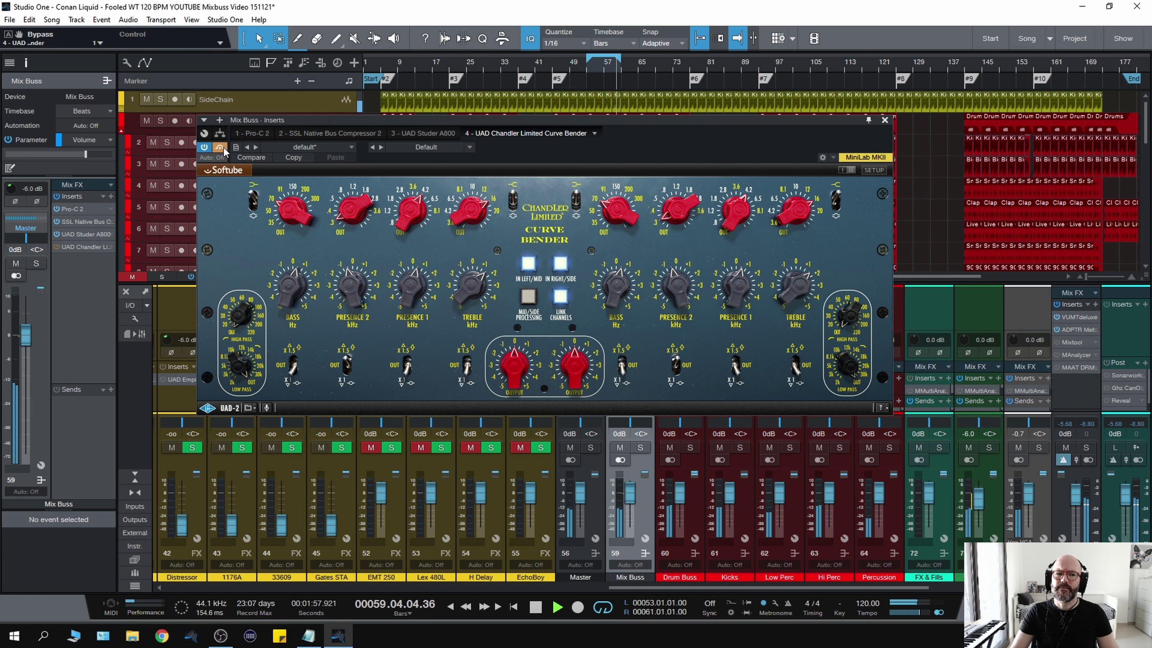
left_click(222, 148)
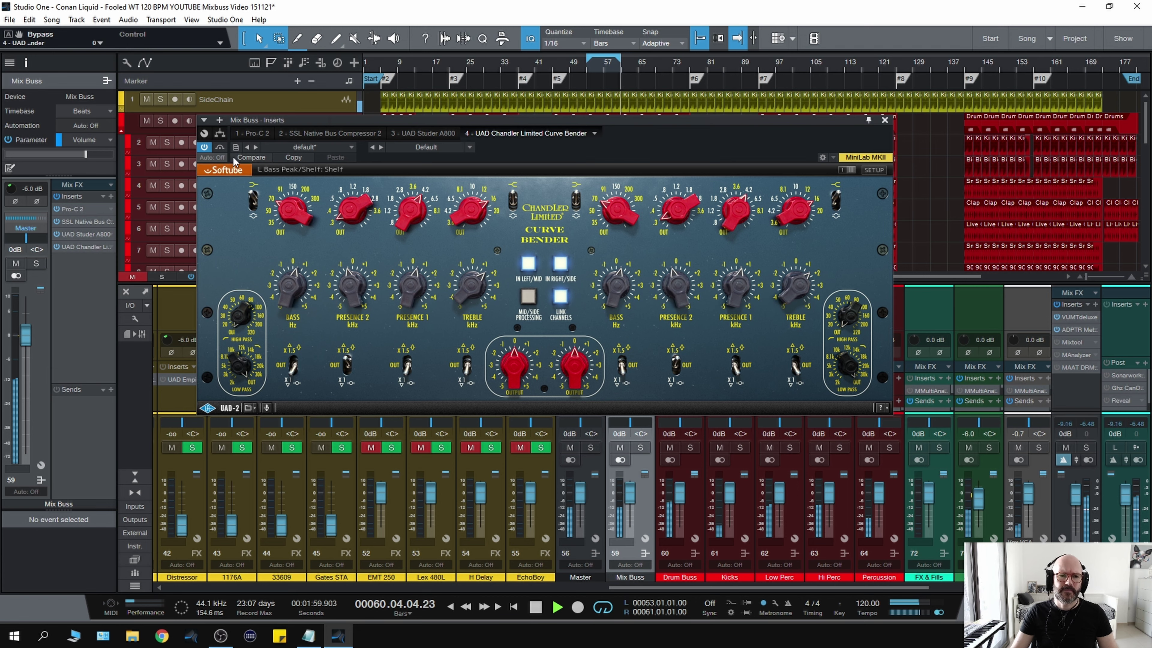
key("space")
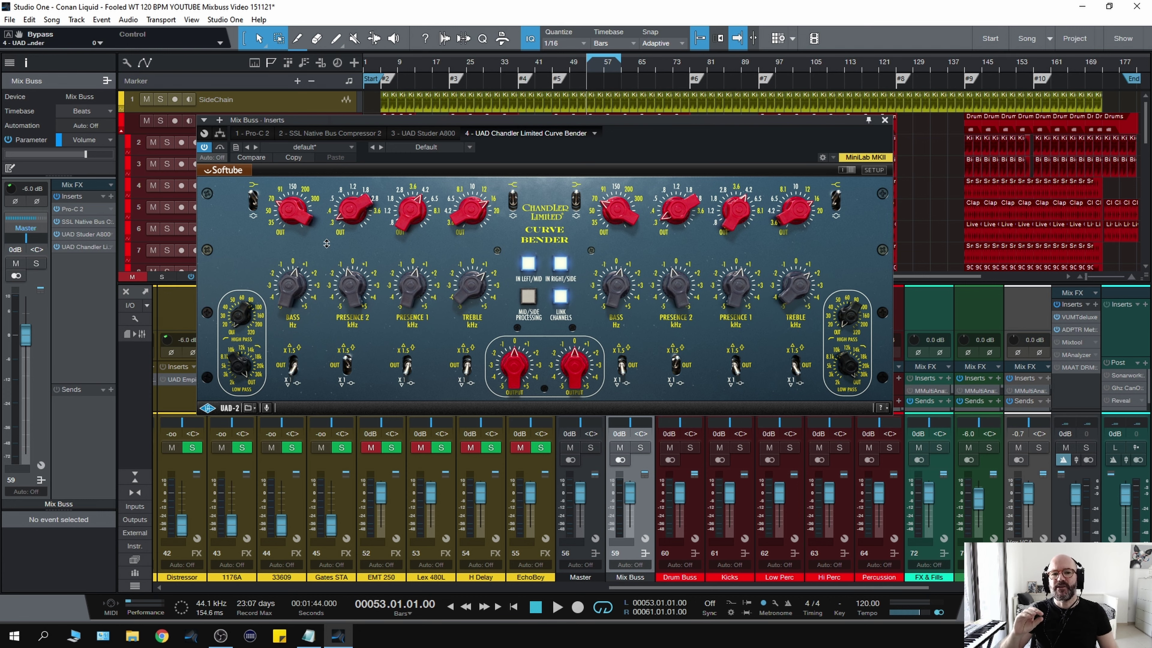
mouse_move(421, 204)
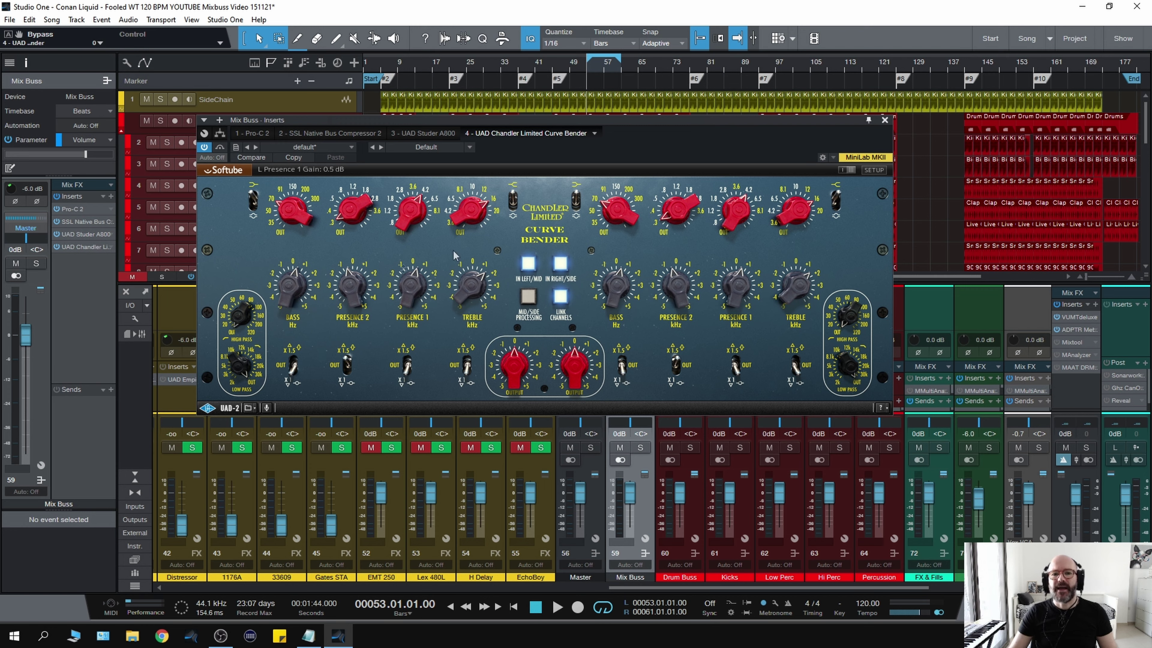
mouse_move(475, 207)
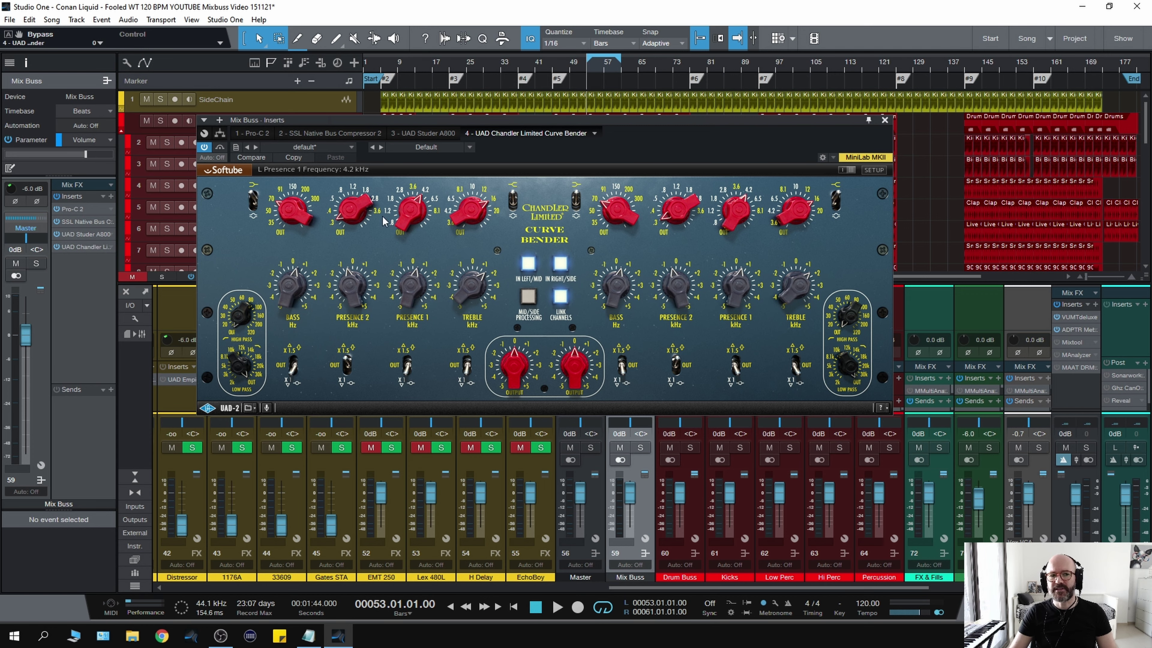
key("space")
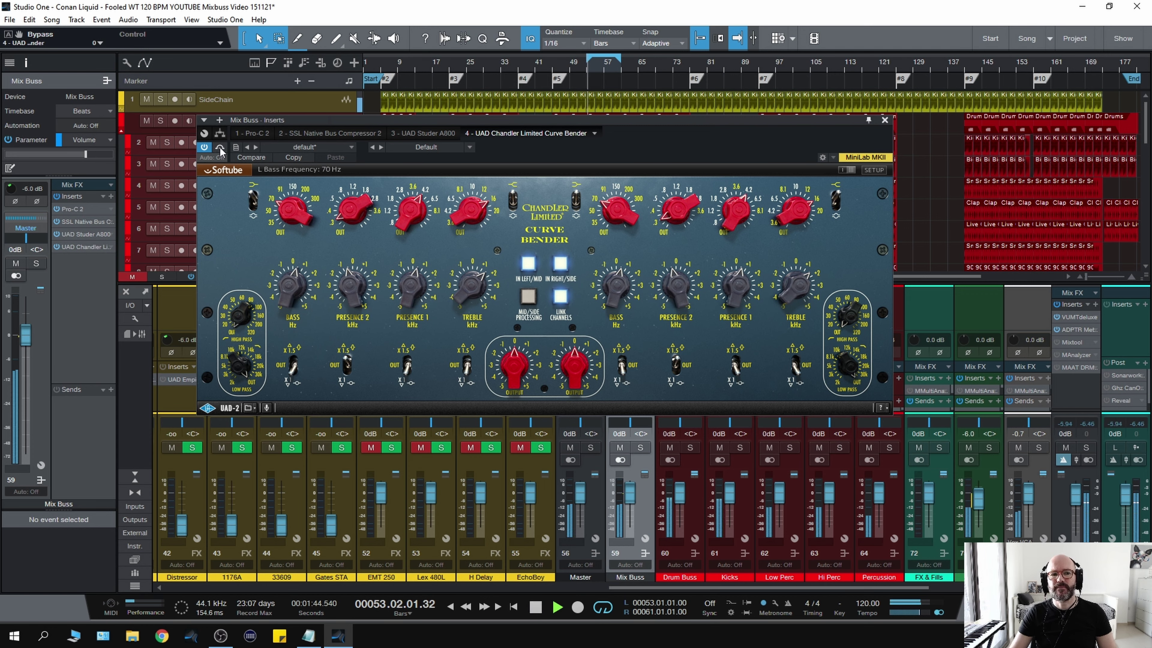
left_click(219, 148)
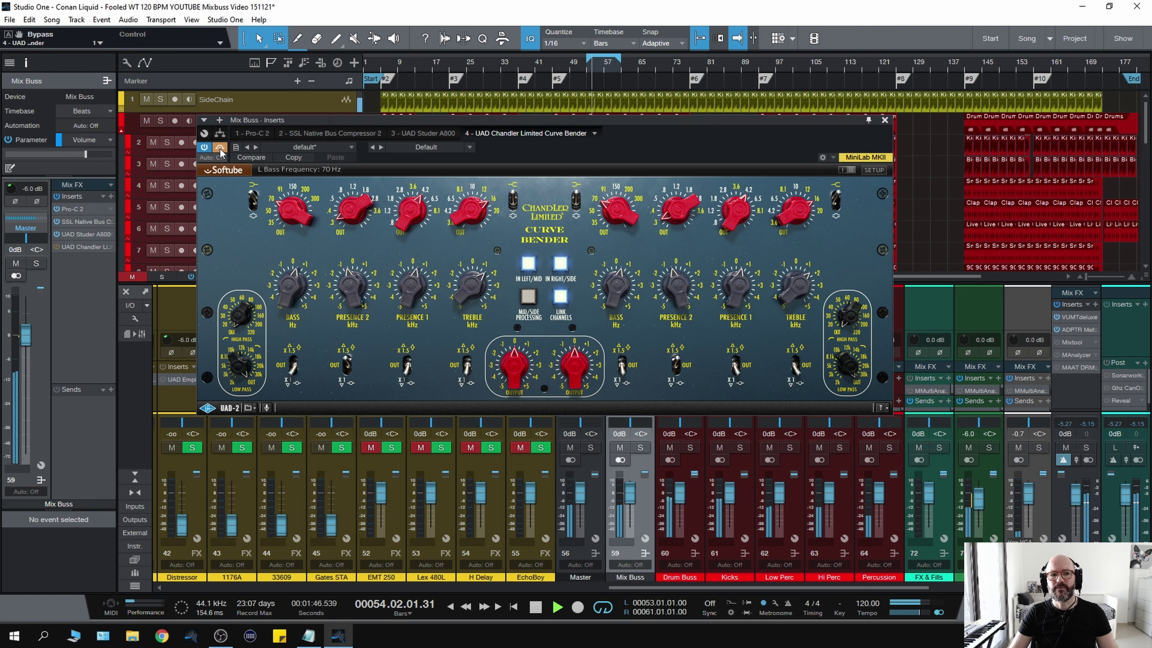
left_click(220, 148)
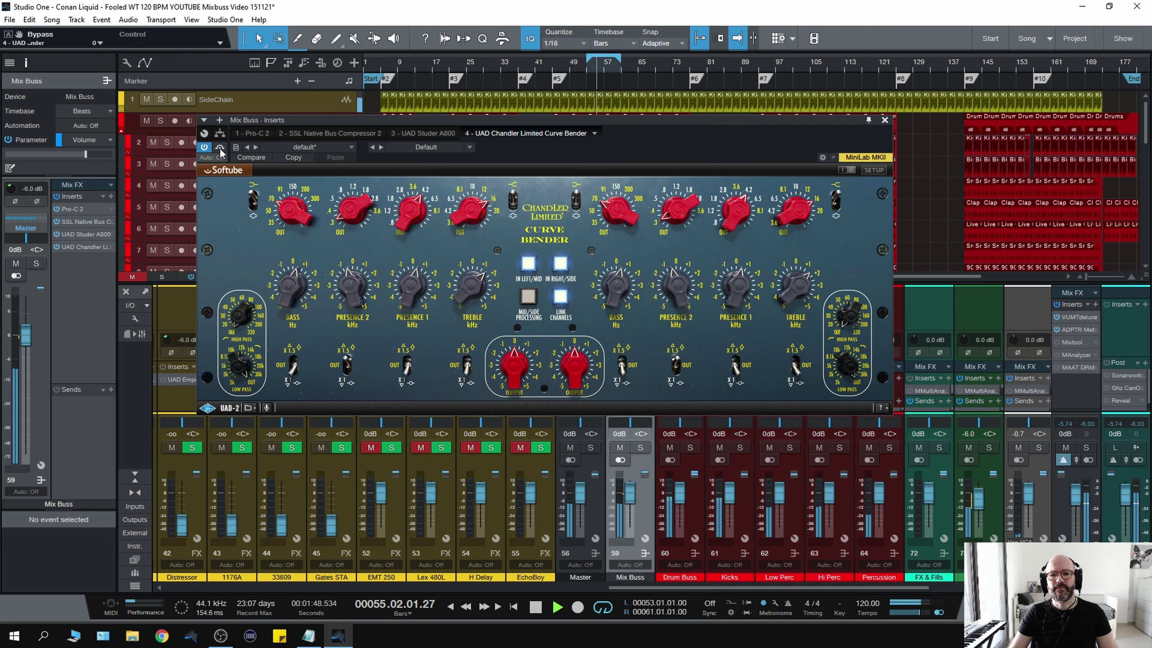
Try treble gains of 0.5 dB and 1.0 dB on the Curve Bender, comparing against bypass
scroll(460, 295, "down", 2)
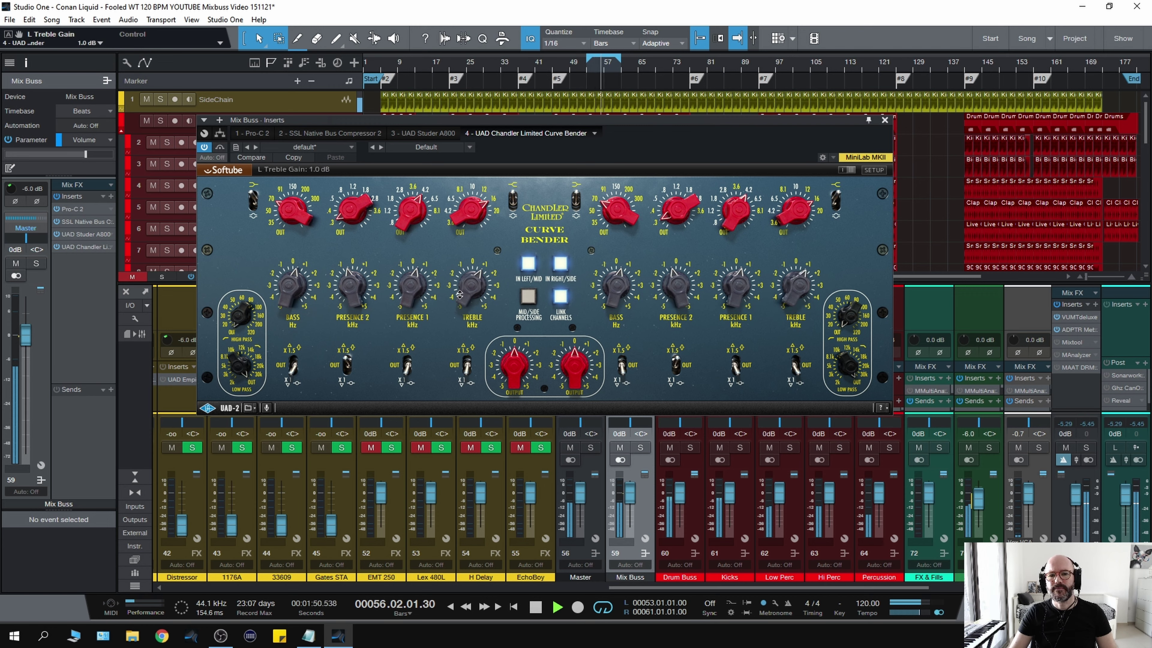
left_click(219, 148)
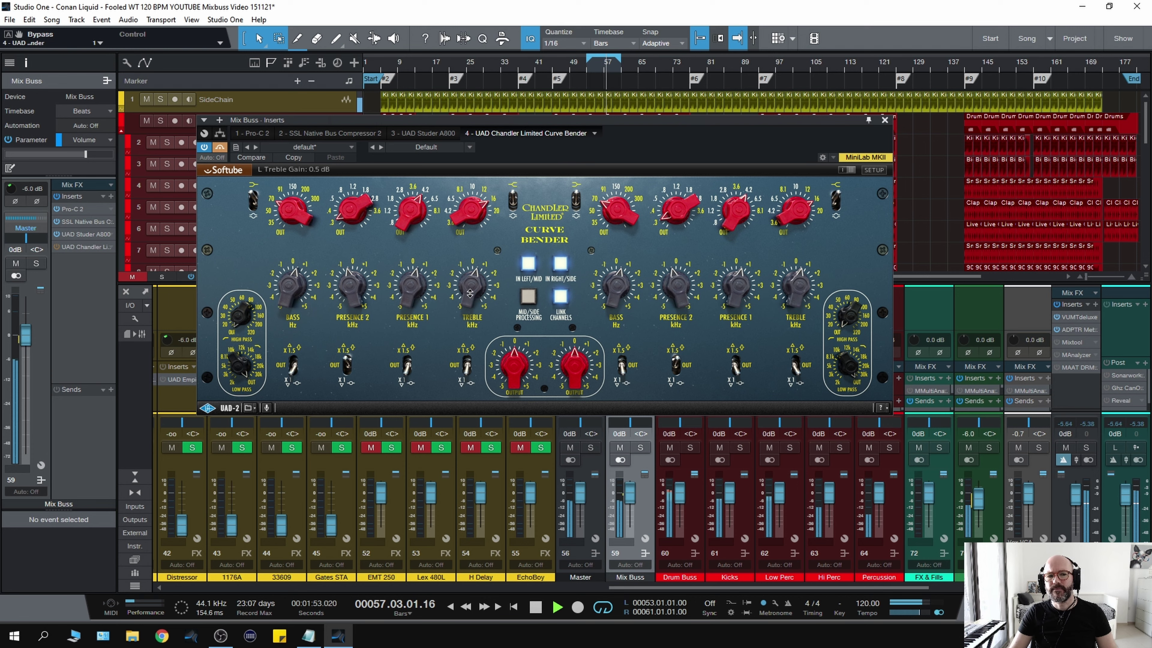
left_click(221, 147)
scroll(471, 295, "up", 1)
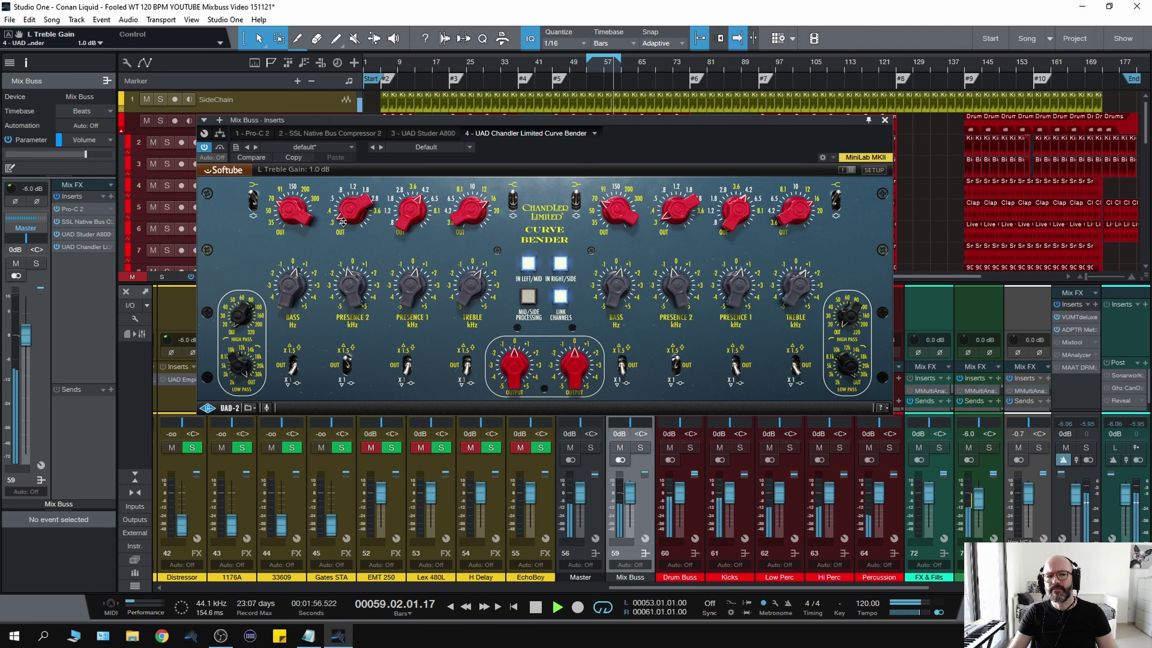
left_click(221, 148)
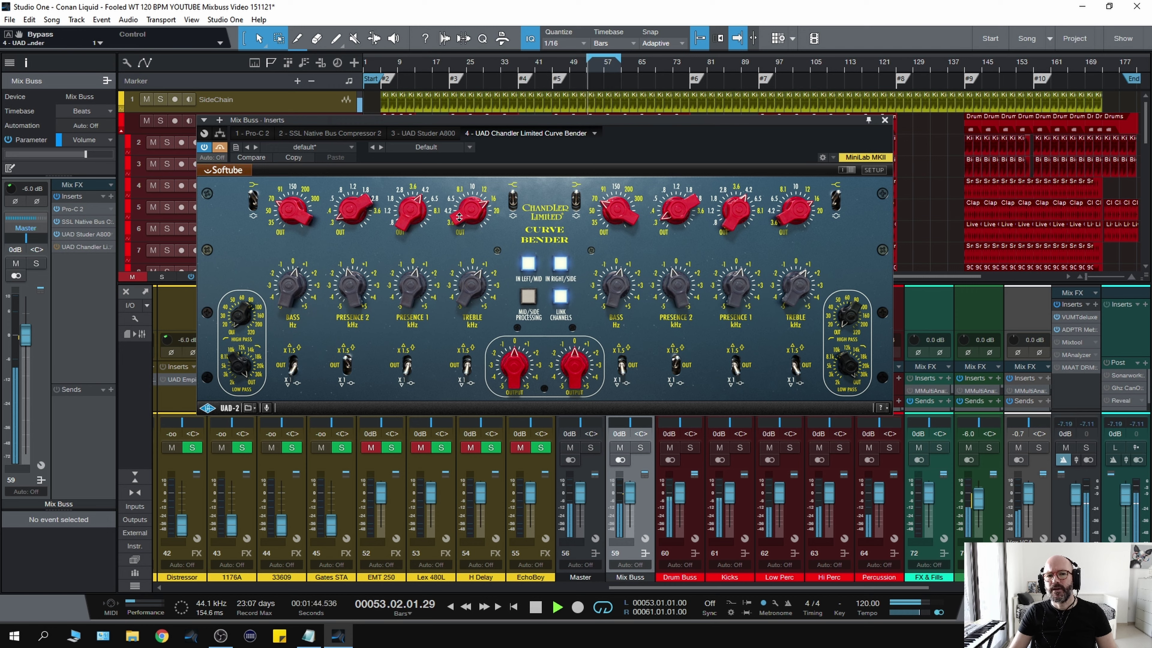
Set the treble frequency to 20 kHz, audition a 5.0 dB boost with the EQ active, and set the treble gain to 0.5 dB
key("space")
left_click_drag(411, 216, 458, 190)
key("space")
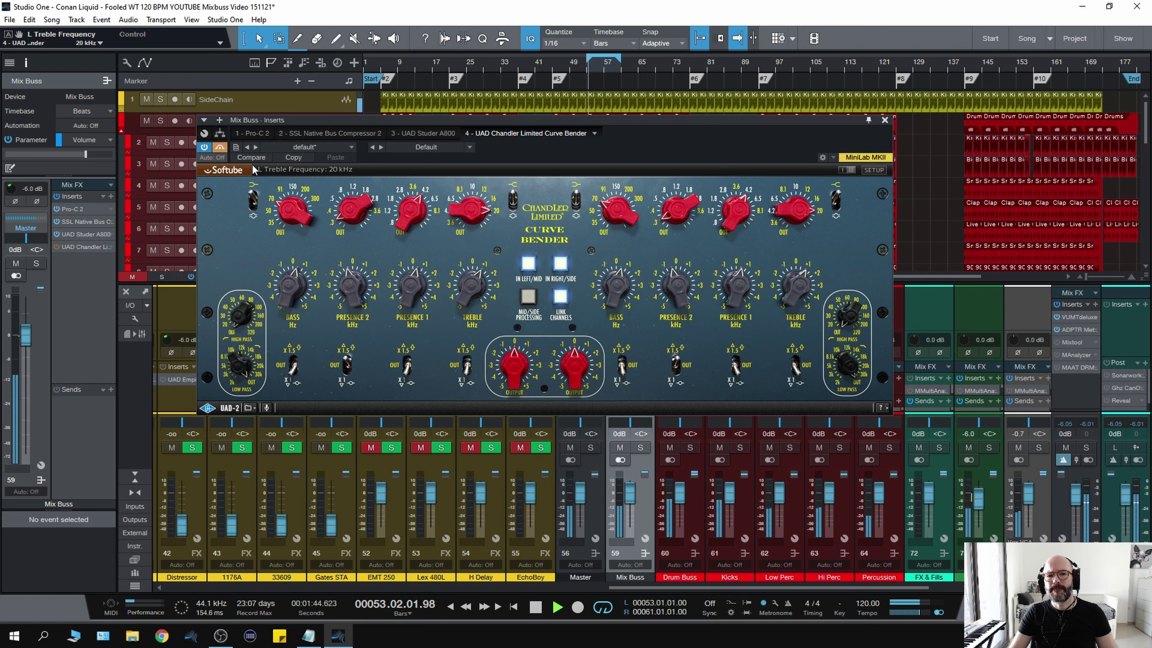
left_click_drag(464, 292, 462, 237)
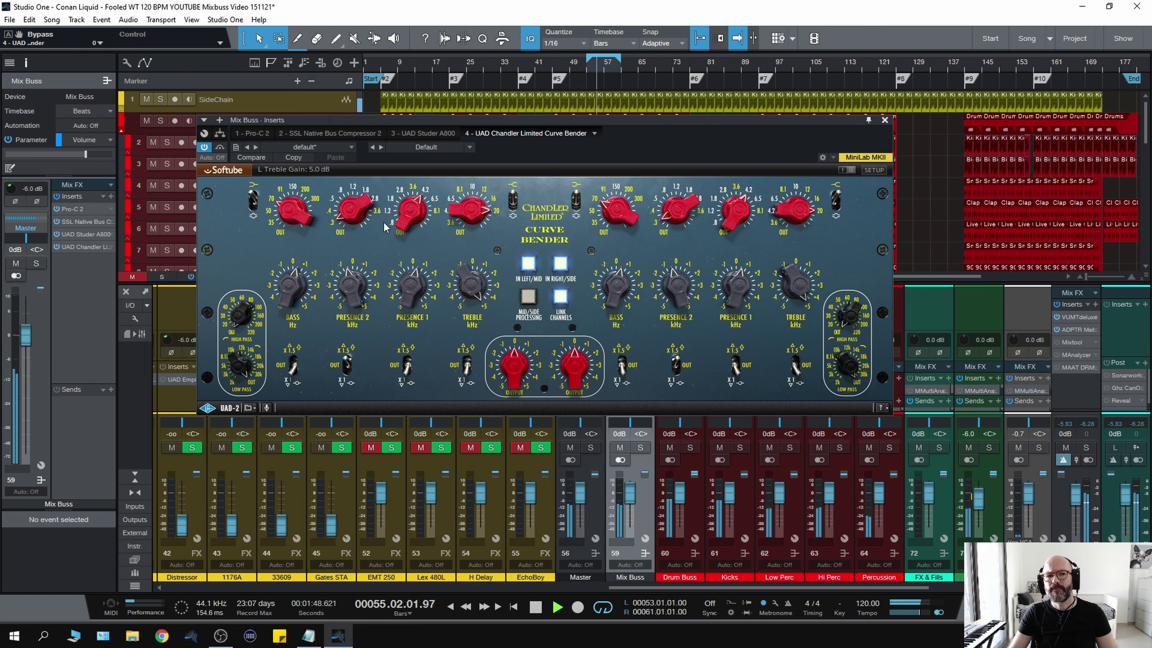
left_click_drag(459, 281, 456, 334)
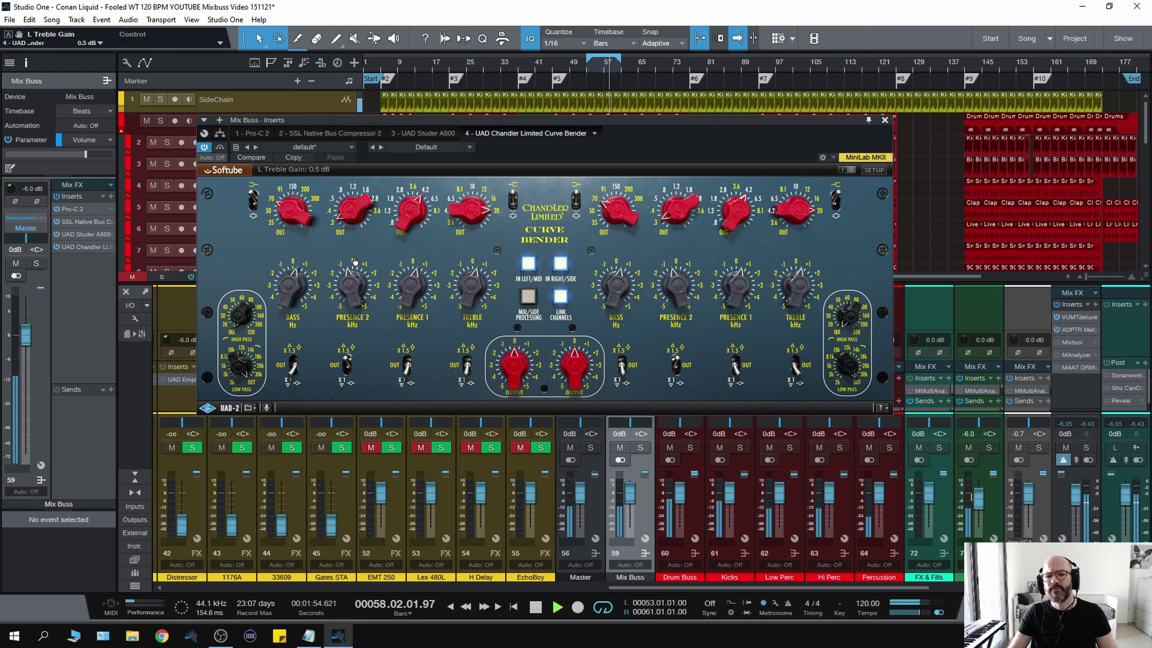
Compare the 20 kHz treble lift with the Curve Bender bypassed and active, and stop playback
left_click(220, 148)
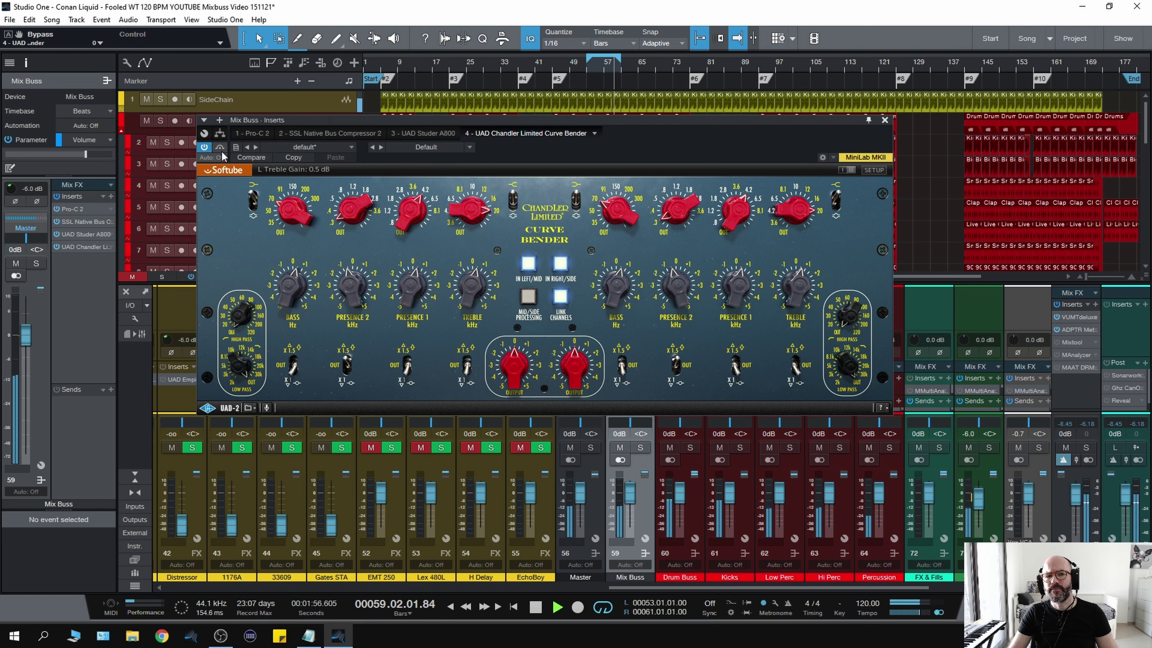
left_click(220, 148)
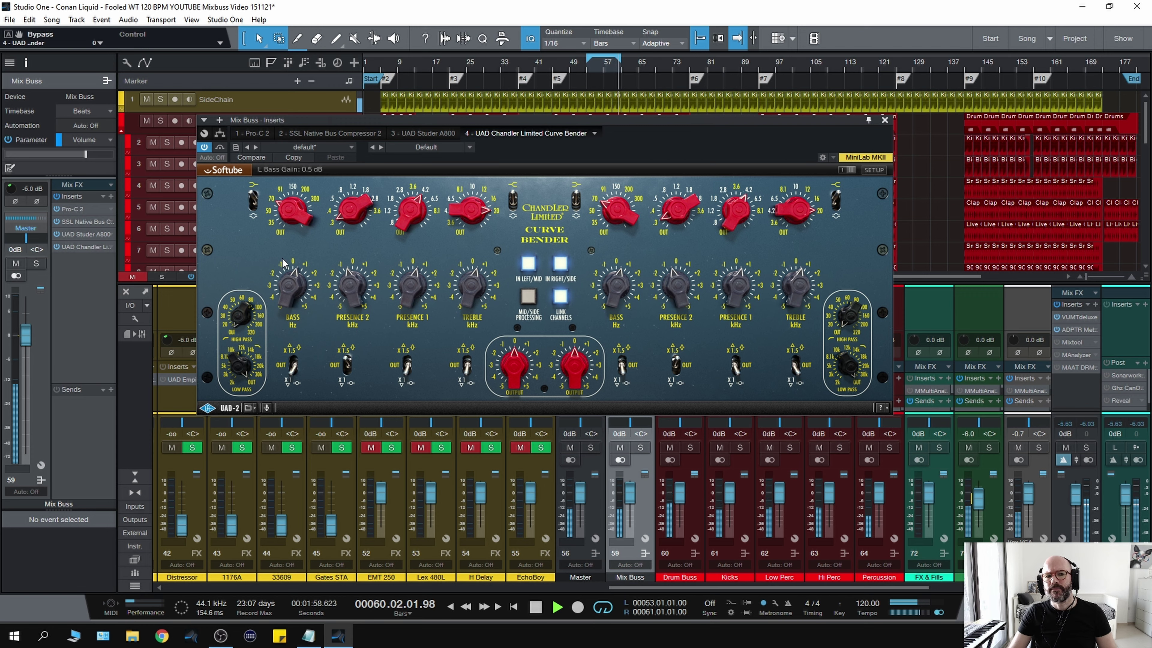
key("space")
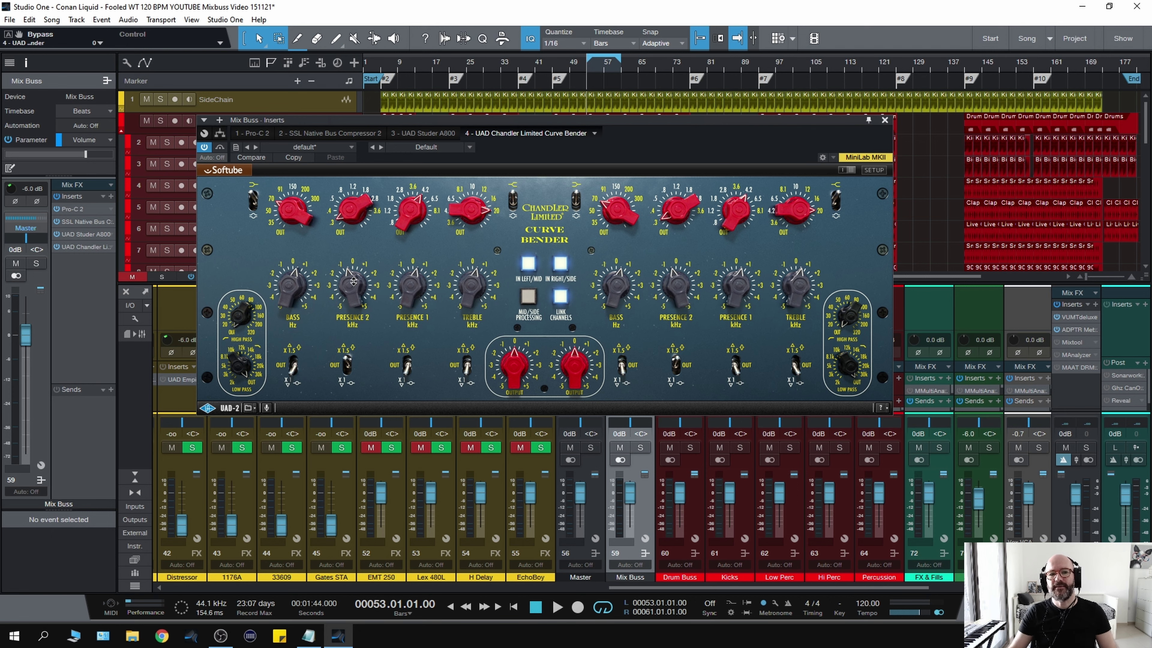
Replay the loop, toggle the Curve Bender's bypass for comparison, and raise the bass gain to 3.0 dB
key("space")
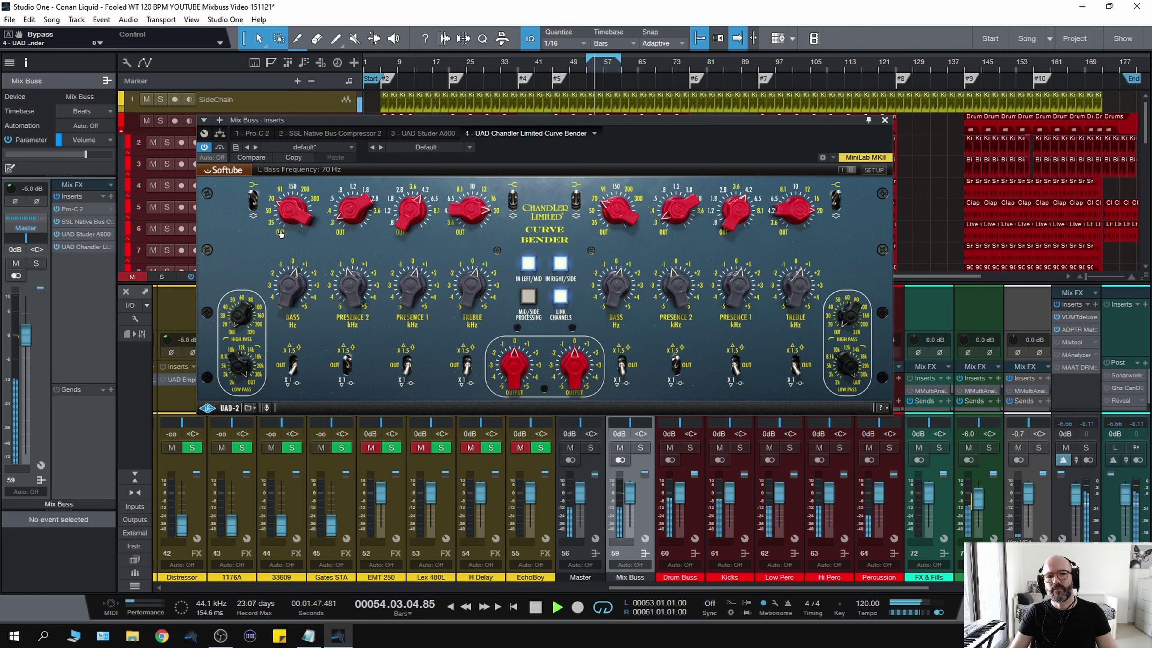
left_click(219, 147)
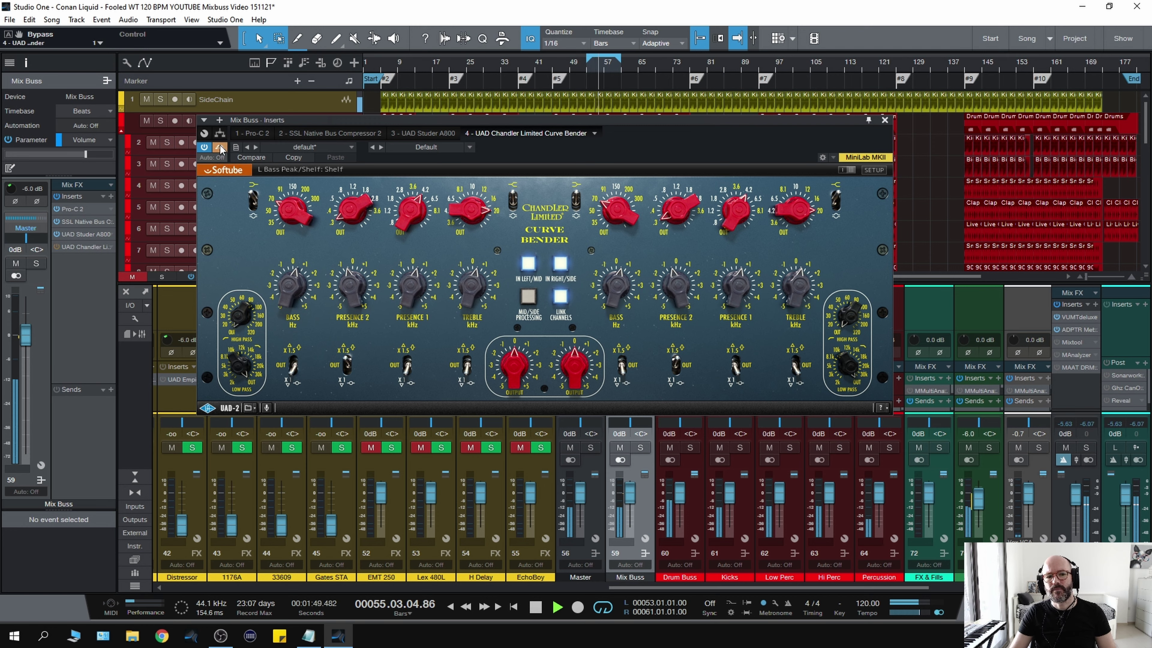
left_click(219, 147)
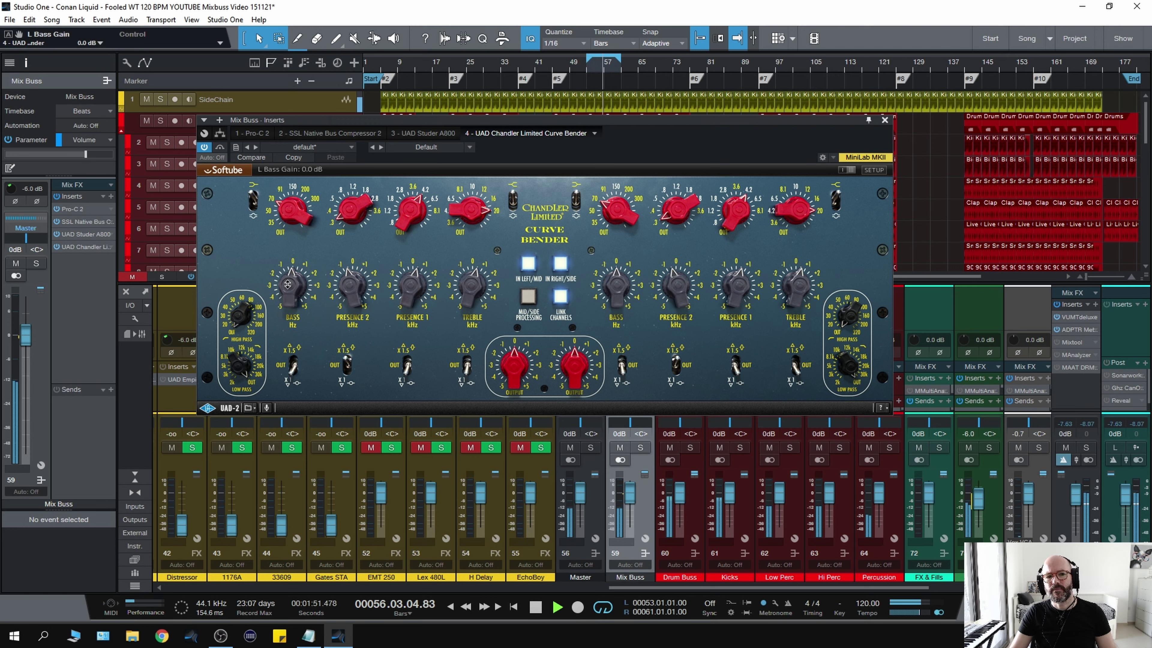
scroll(288, 284, "up", 6)
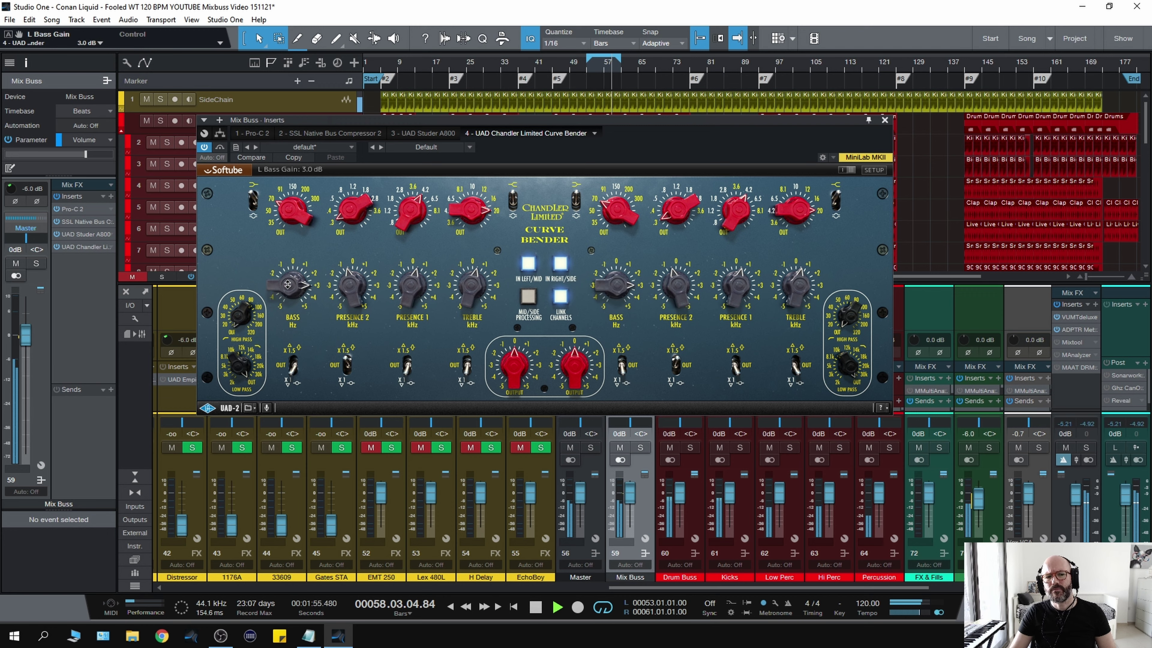
Lower the Curve Bender's bass gain to 2.5 dB and finally 1.0 dB, auditioning the loop at each setting
scroll(287, 284, "down", 1)
key("space")
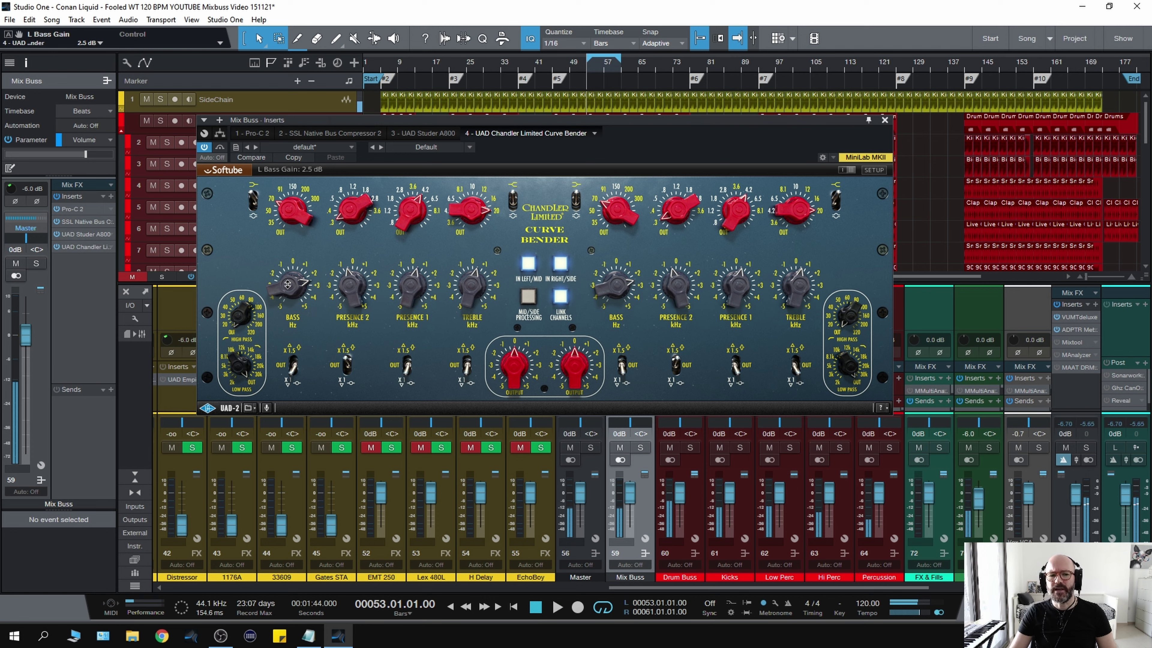
key("space")
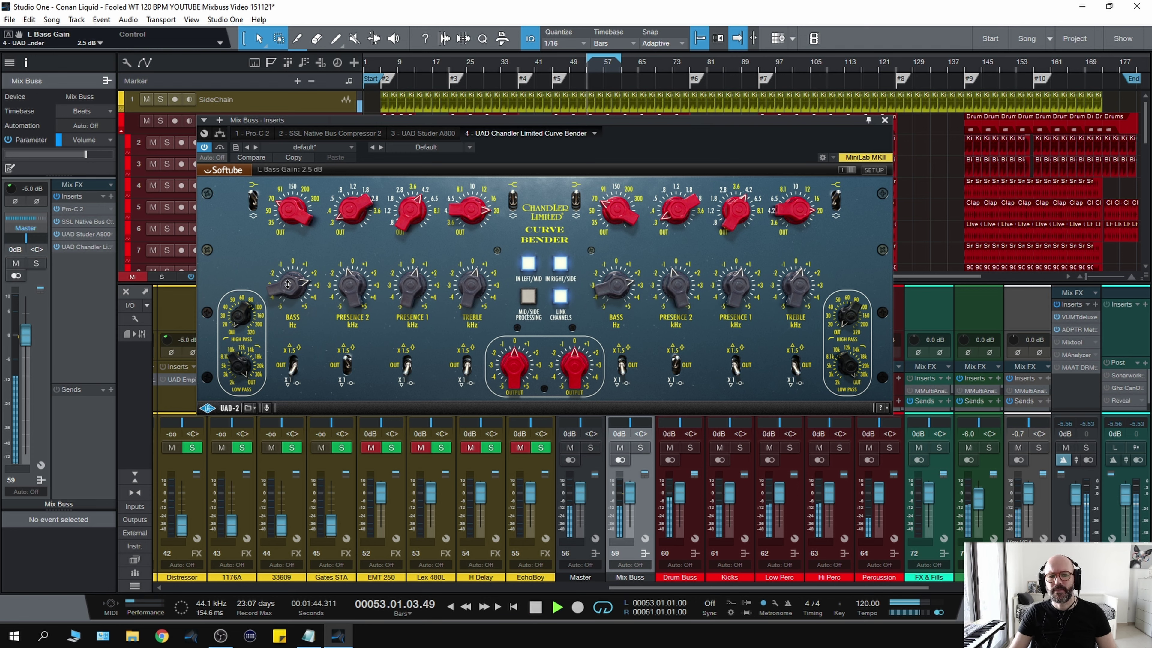
key("space")
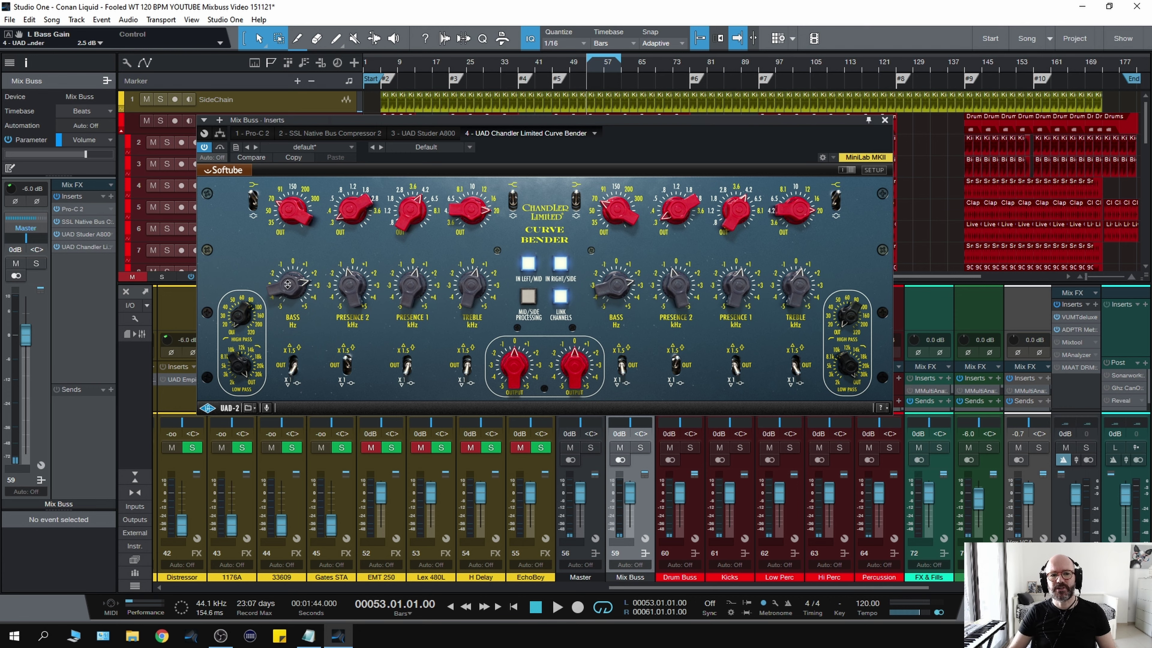
key("space")
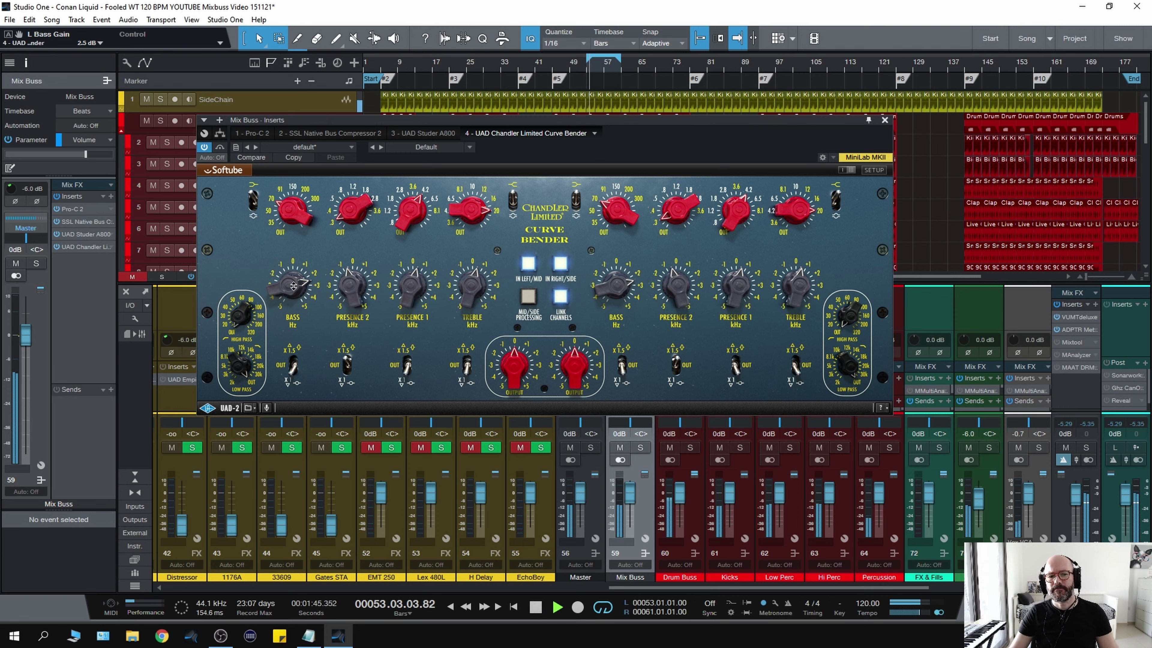
scroll(294, 285, "down", 3)
key("space")
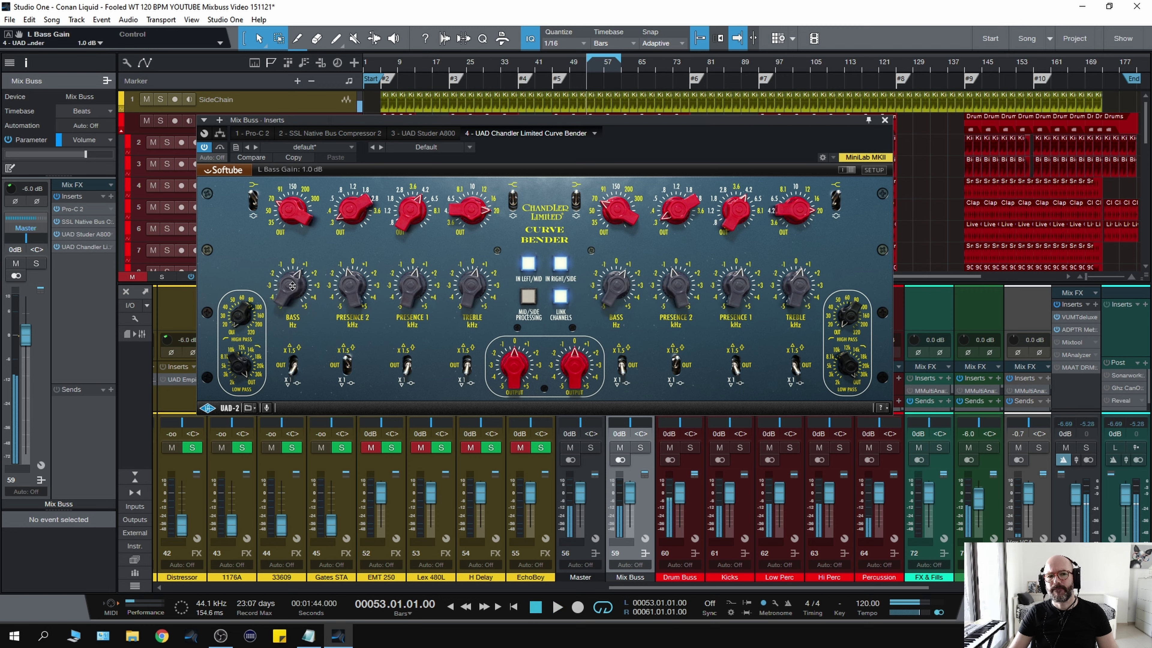
key("space")
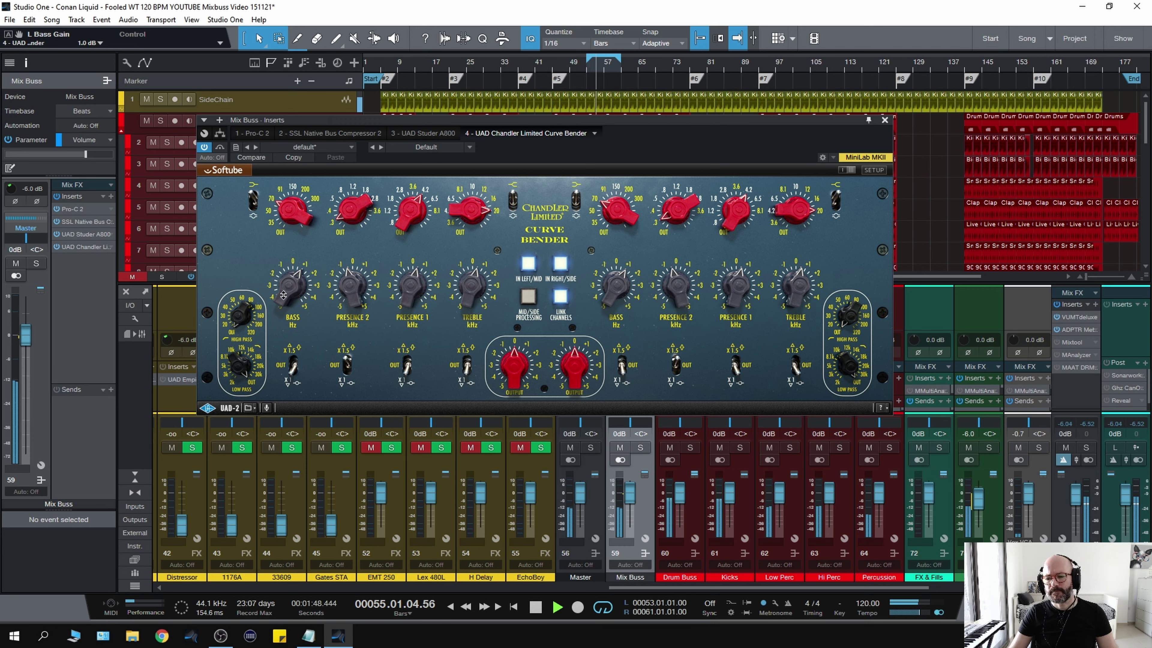
key("space")
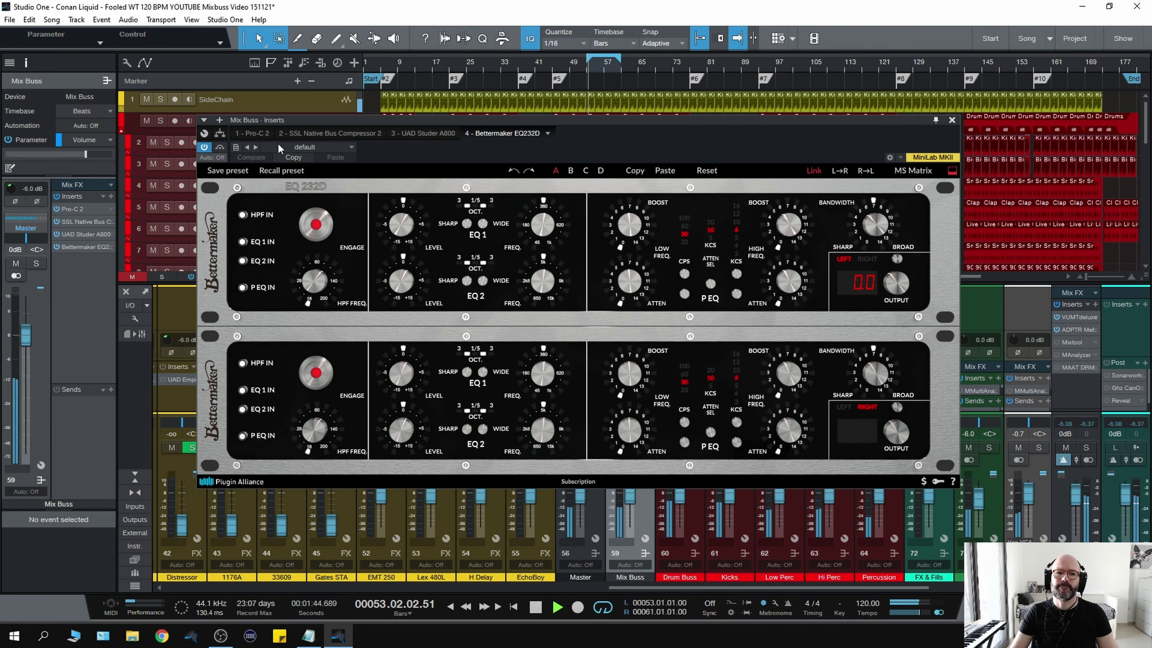
Compare the Bettermaker EQ232D bypassed and active, and engage its high-pass filter at 22 Hz
left_click(219, 148)
left_click(220, 148)
left_click_drag(317, 298, 312, 295)
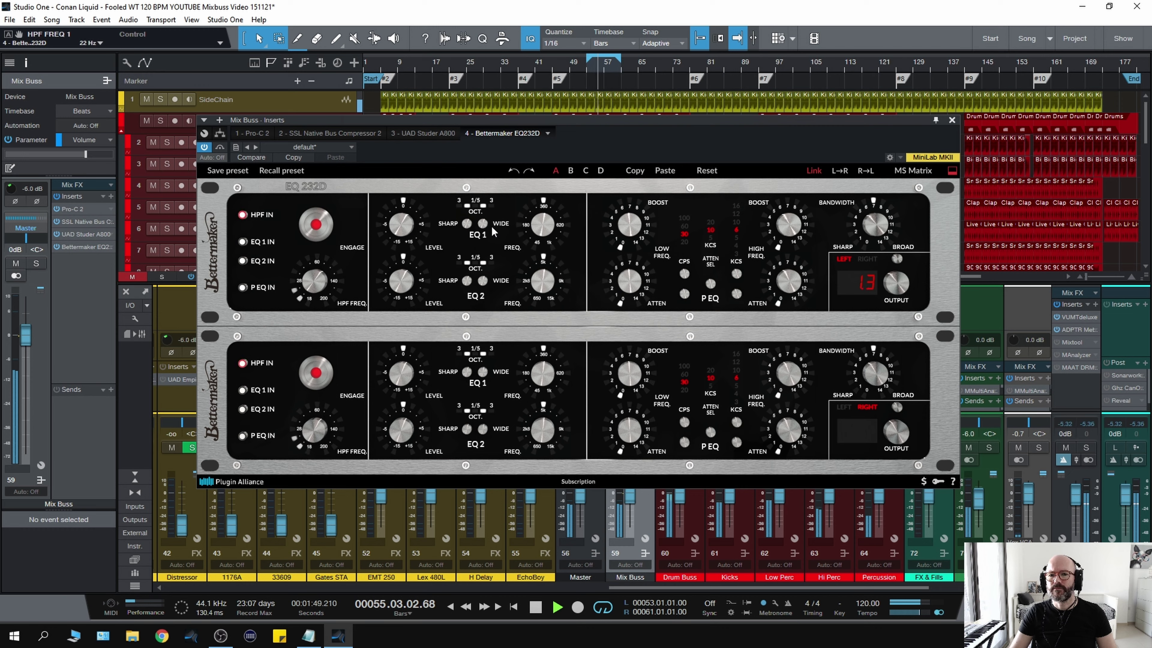
Enable the P EQ with a 0.9 low boost at 60 Hz and a 1.9 high boost at 12 kHz, using a broader bandwidth
left_click(683, 274)
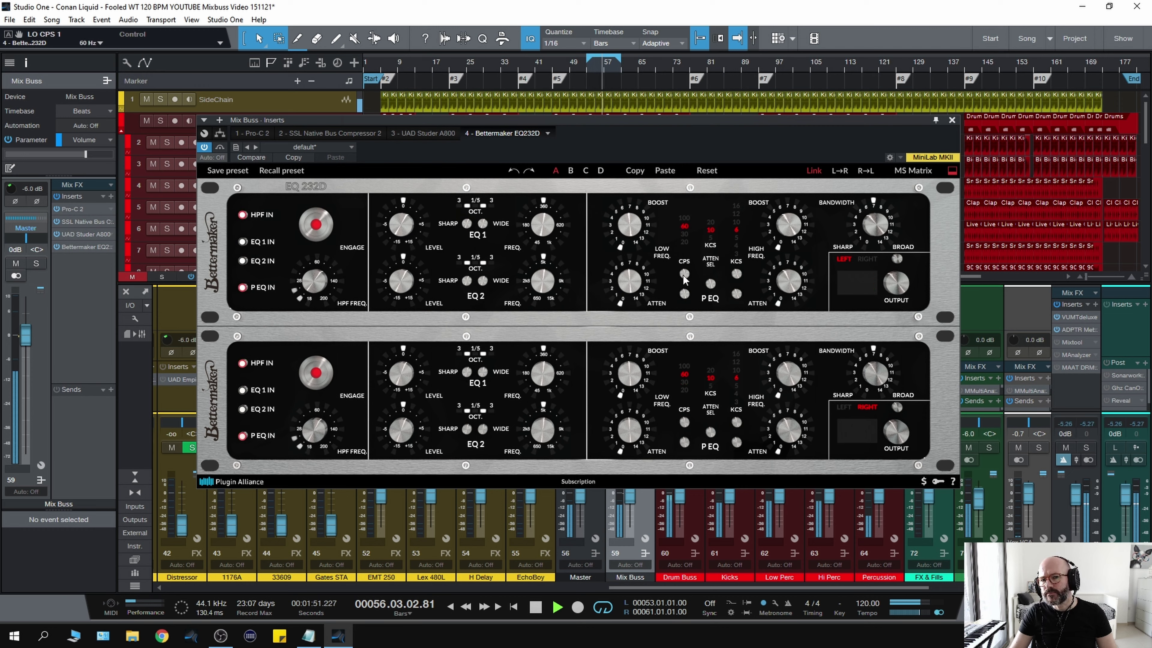
left_click_drag(631, 232, 634, 238)
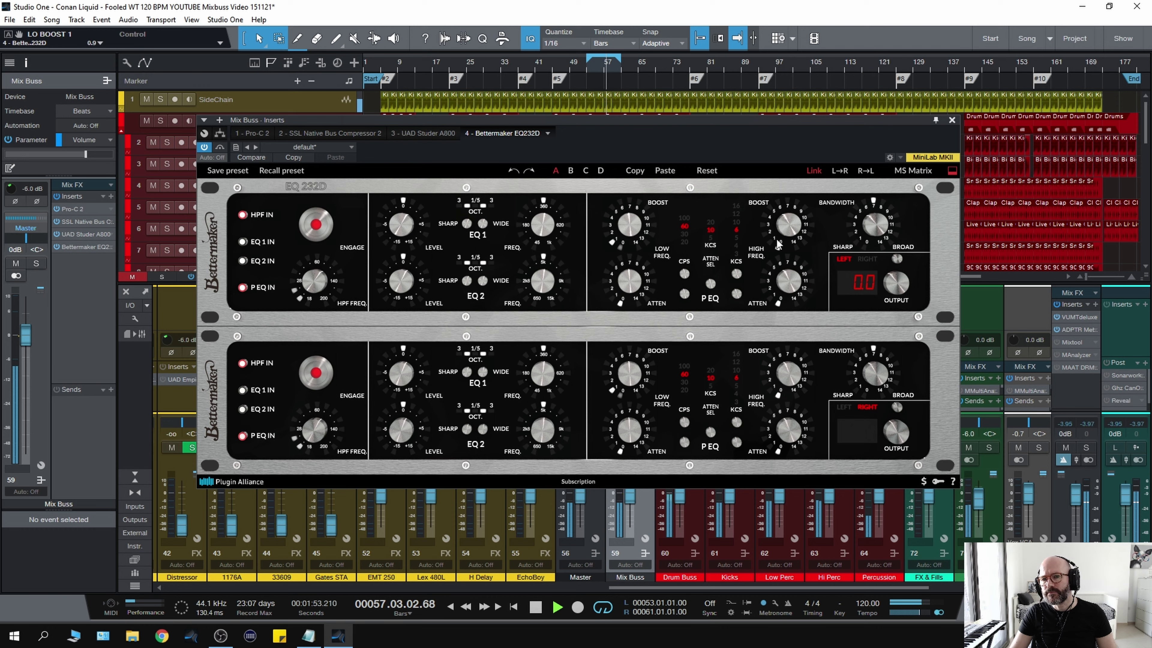
scroll(874, 229, "up", 3)
scroll(804, 231, "up", 3)
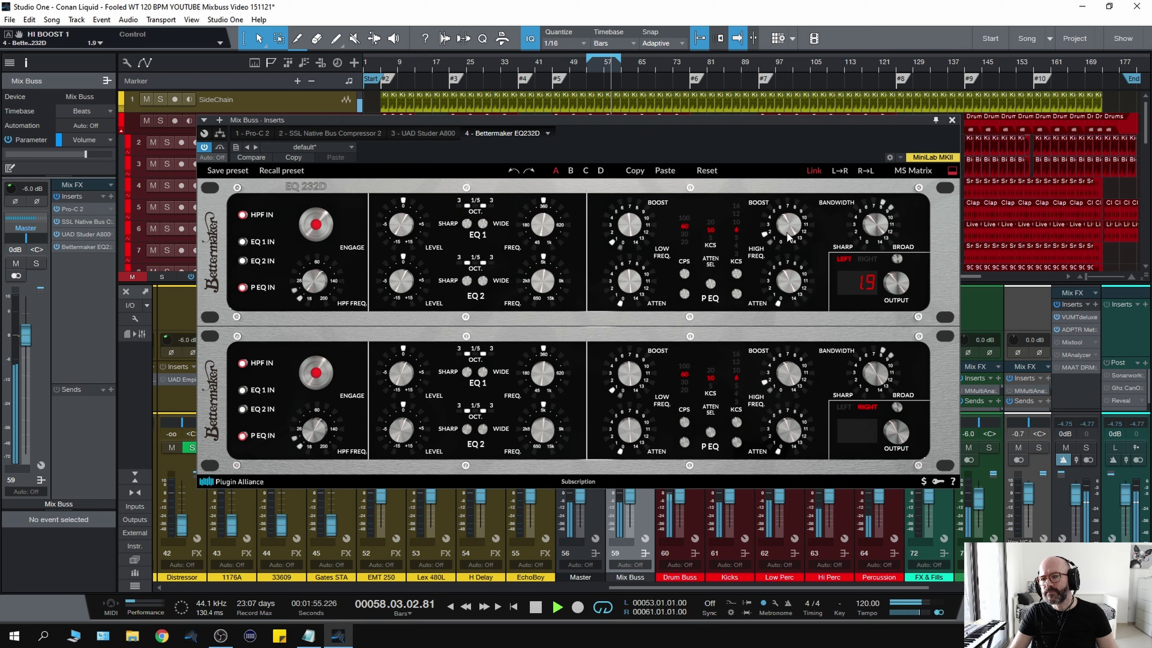
scroll(736, 273, "up", 1)
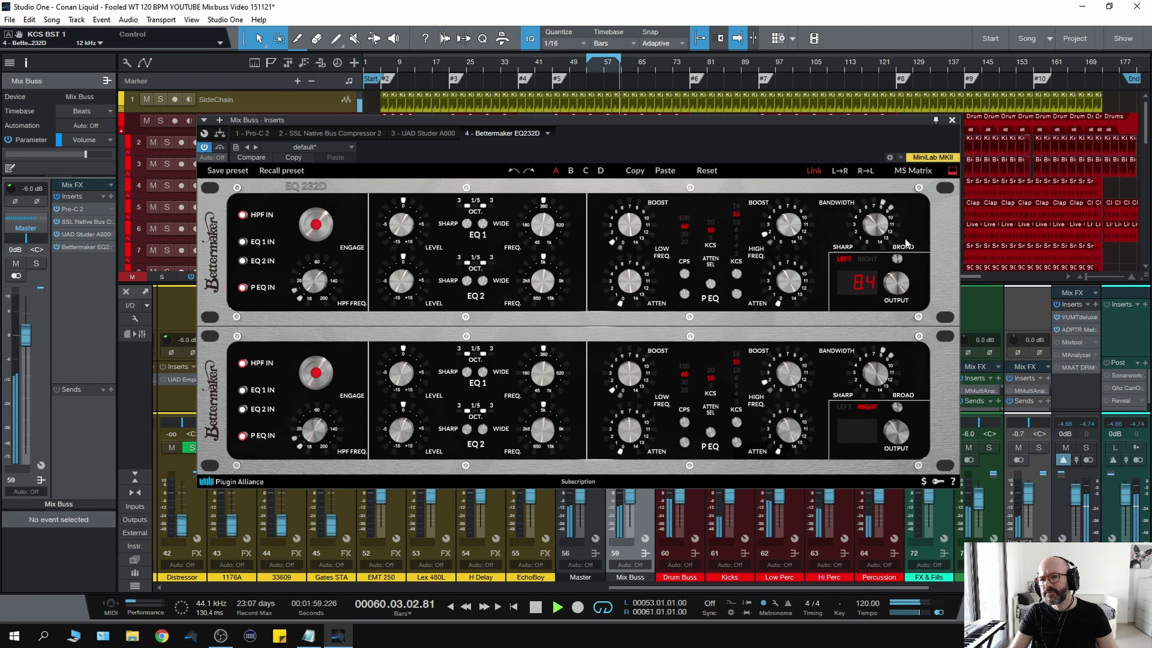
Enable EQ 2 with a wider bandwidth, audition boosts of 4.9 dB and 1.9 dB, and set its gain to 0.9 dB
left_click(481, 279)
scroll(403, 290, "up", 10)
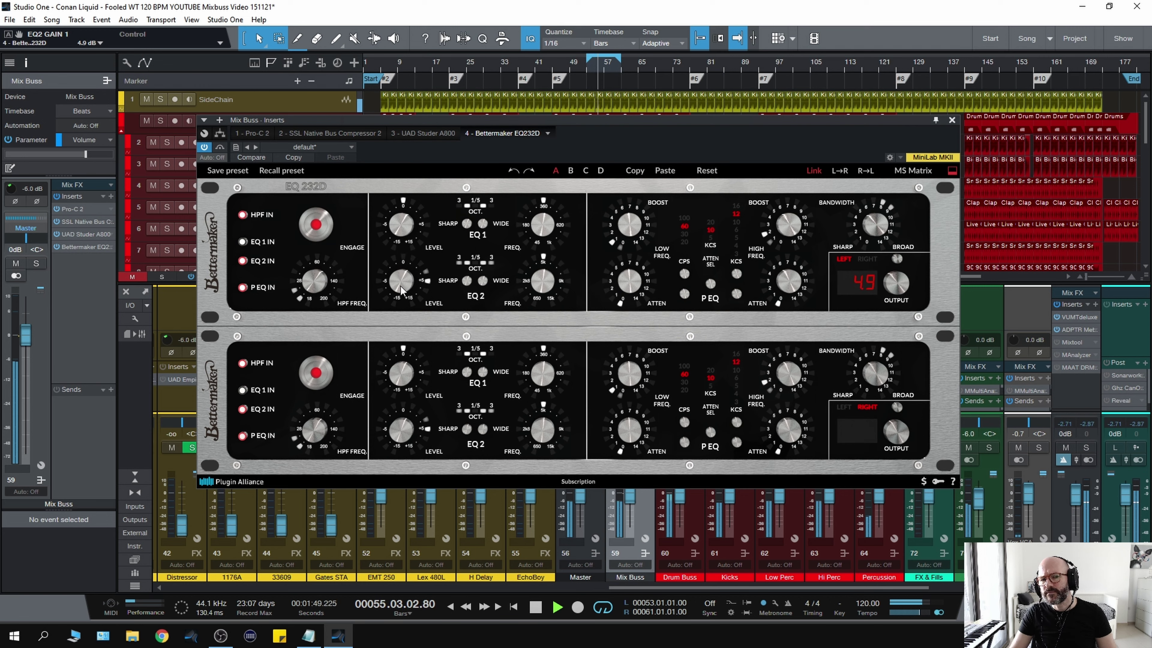
scroll(402, 291, "down", 6)
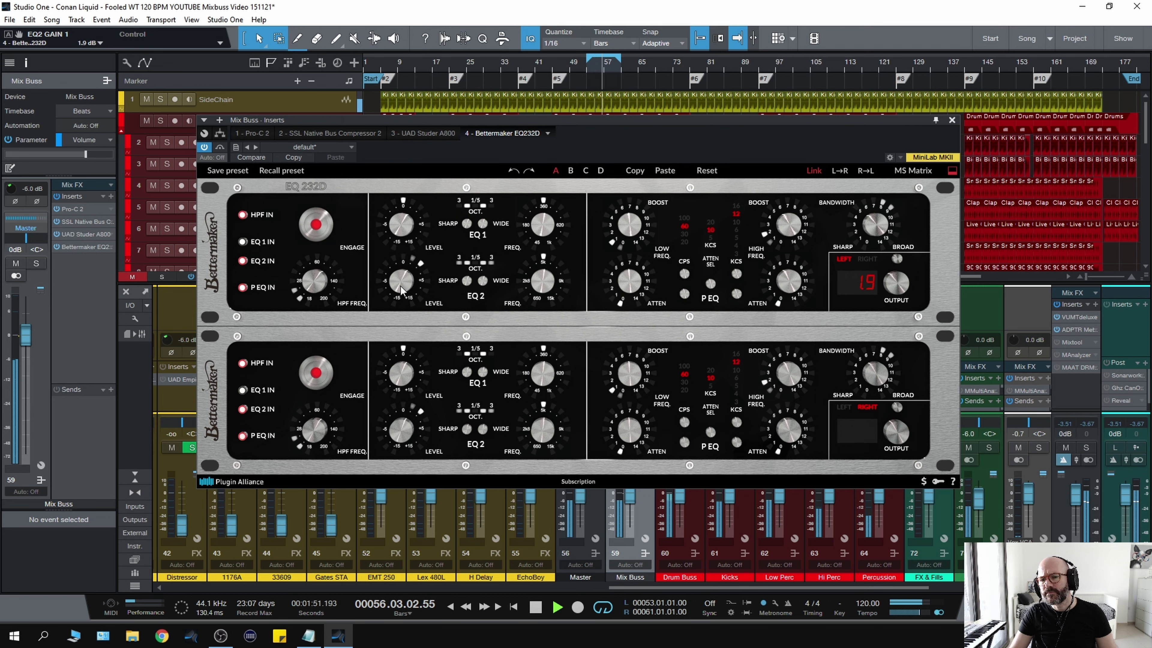
scroll(401, 290, "down", 1)
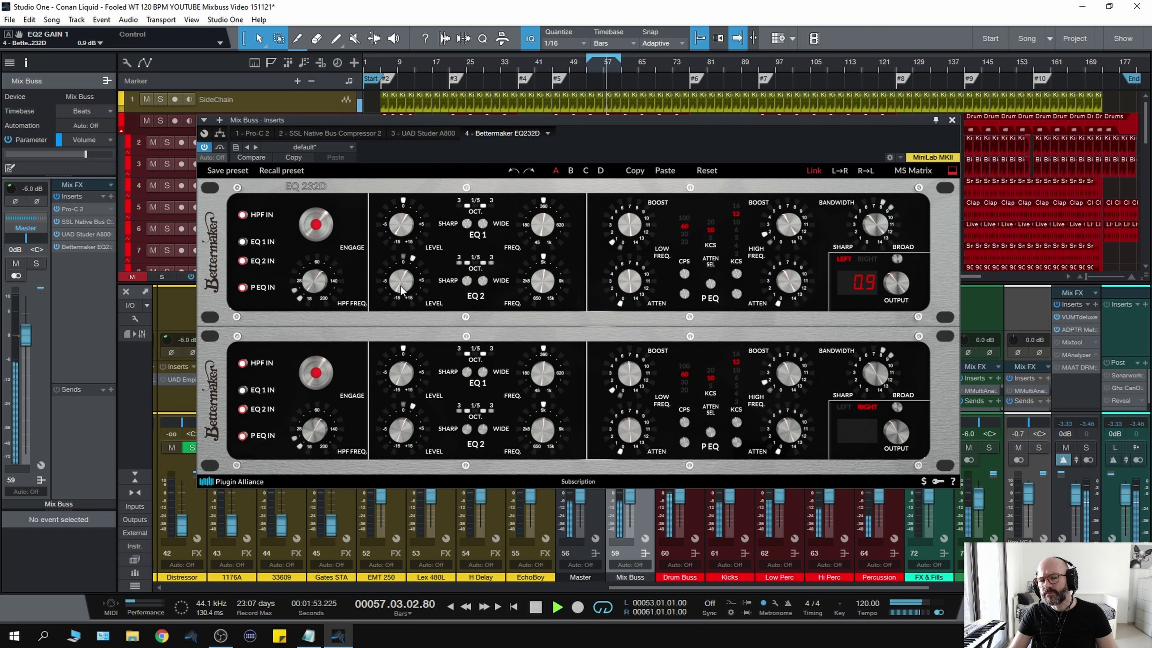
scroll(401, 290, "up", 1)
scroll(402, 290, "down", 1)
Compare the Bettermaker EQ bypassed and active, reduce the P EQ high boost to 1.4, and stop playback
left_click(218, 149)
left_click(218, 148)
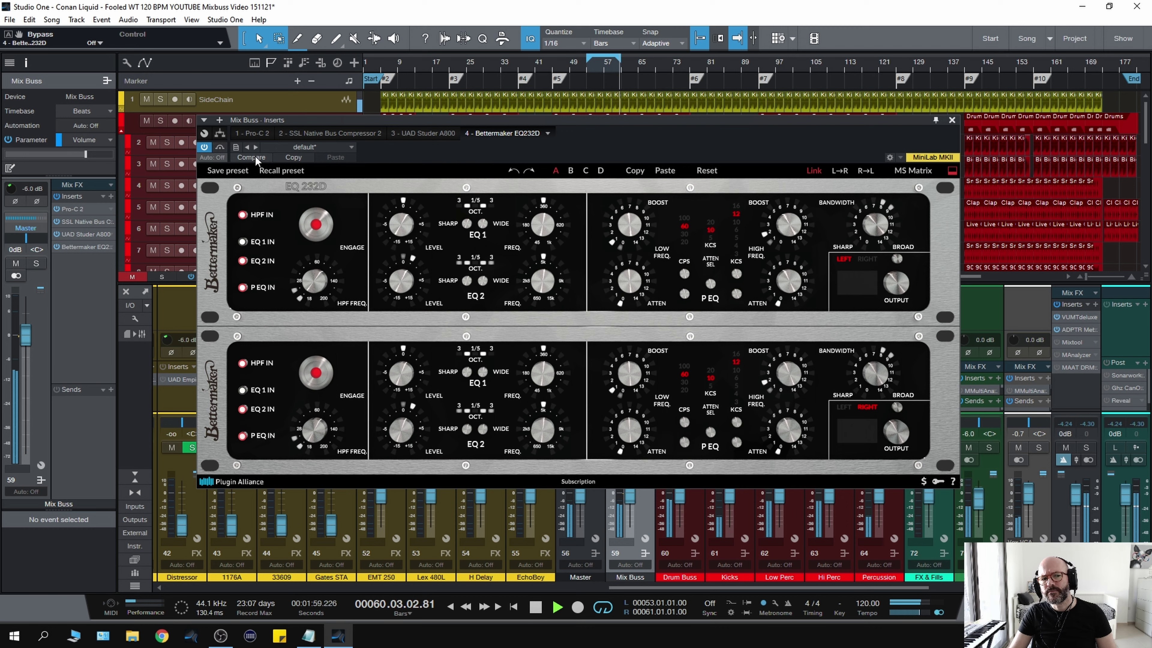
left_click(220, 147)
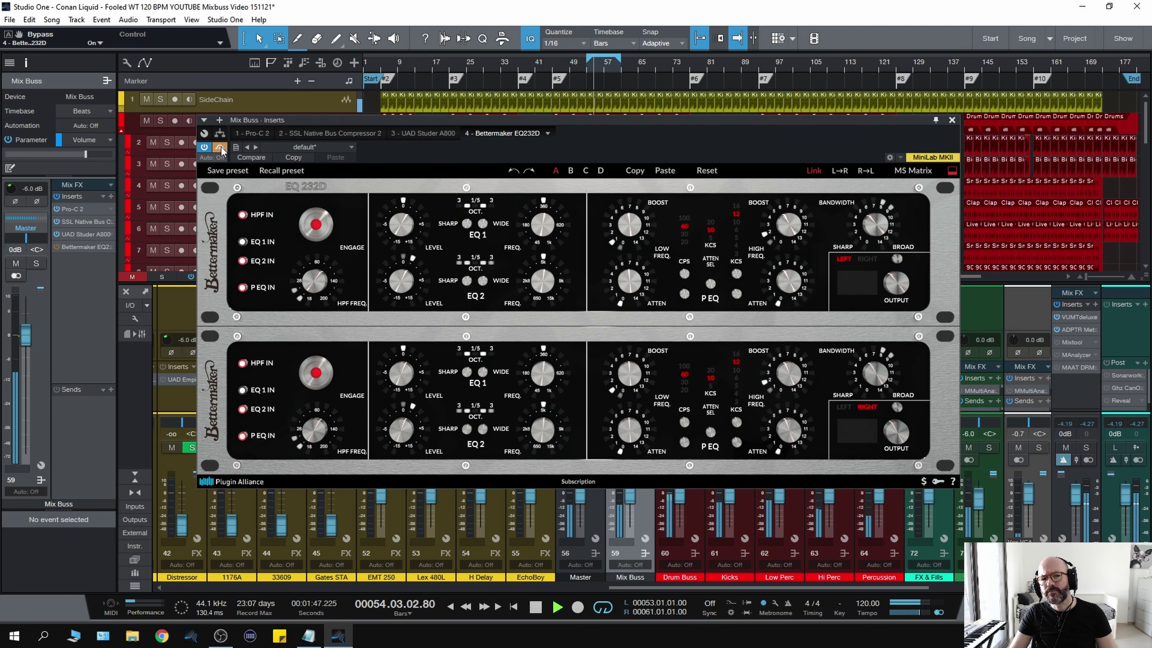
left_click(221, 146)
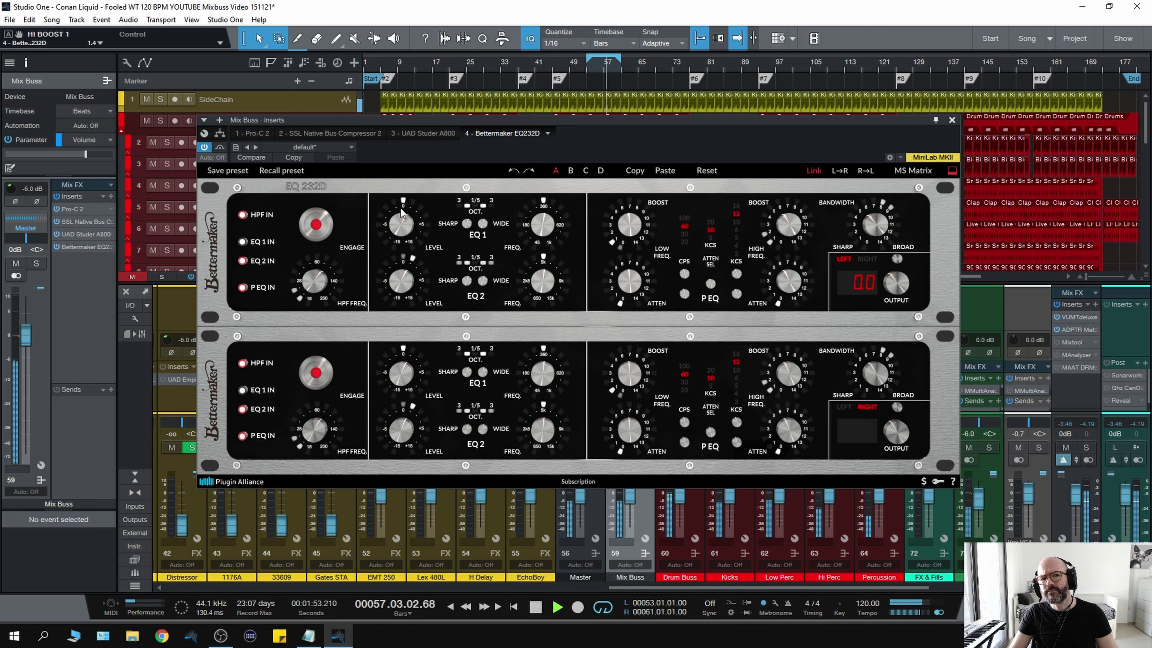
left_click(221, 147)
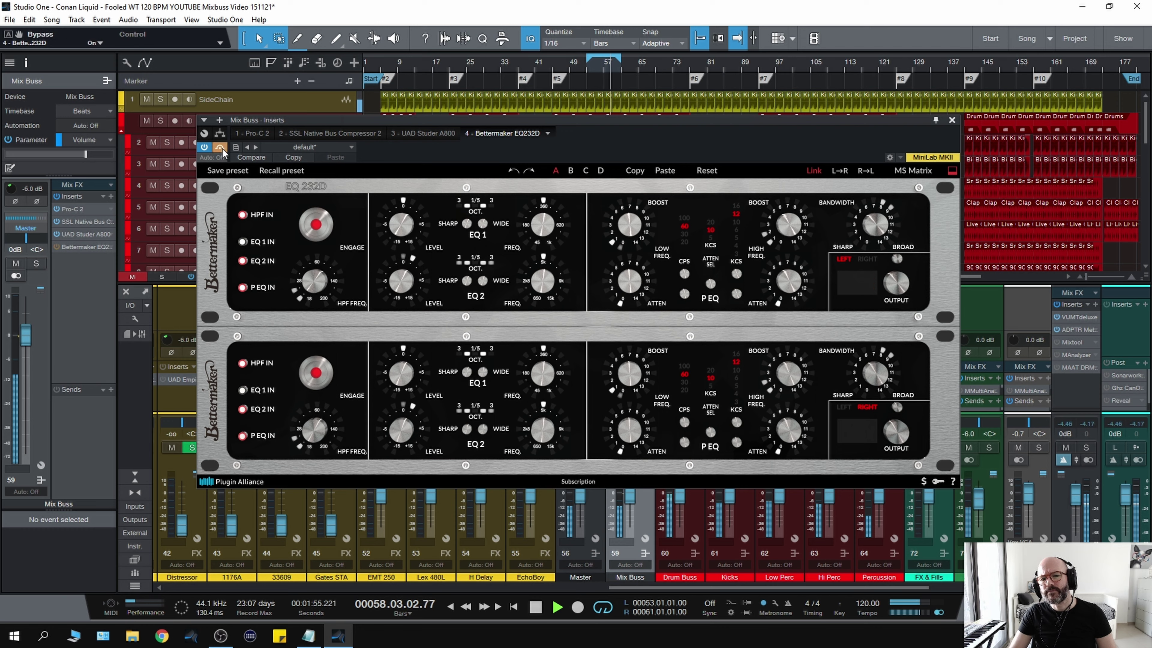
left_click(222, 148)
key("space")
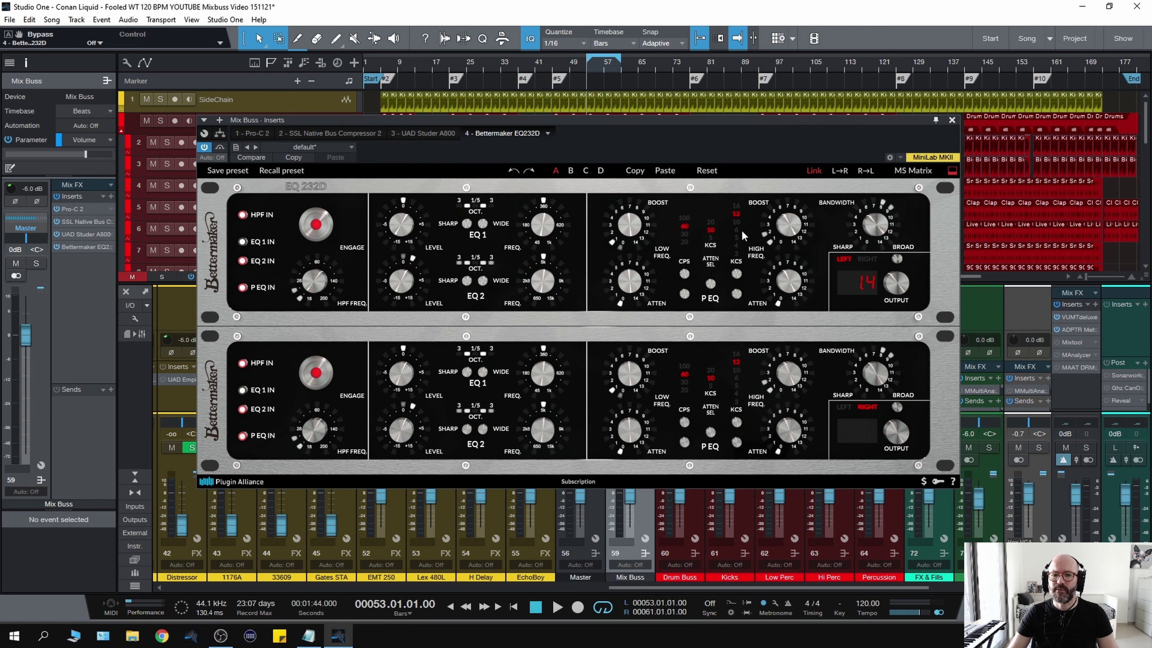
Play the loop and compare the sound with only the P EQ section switched off and on
key("space")
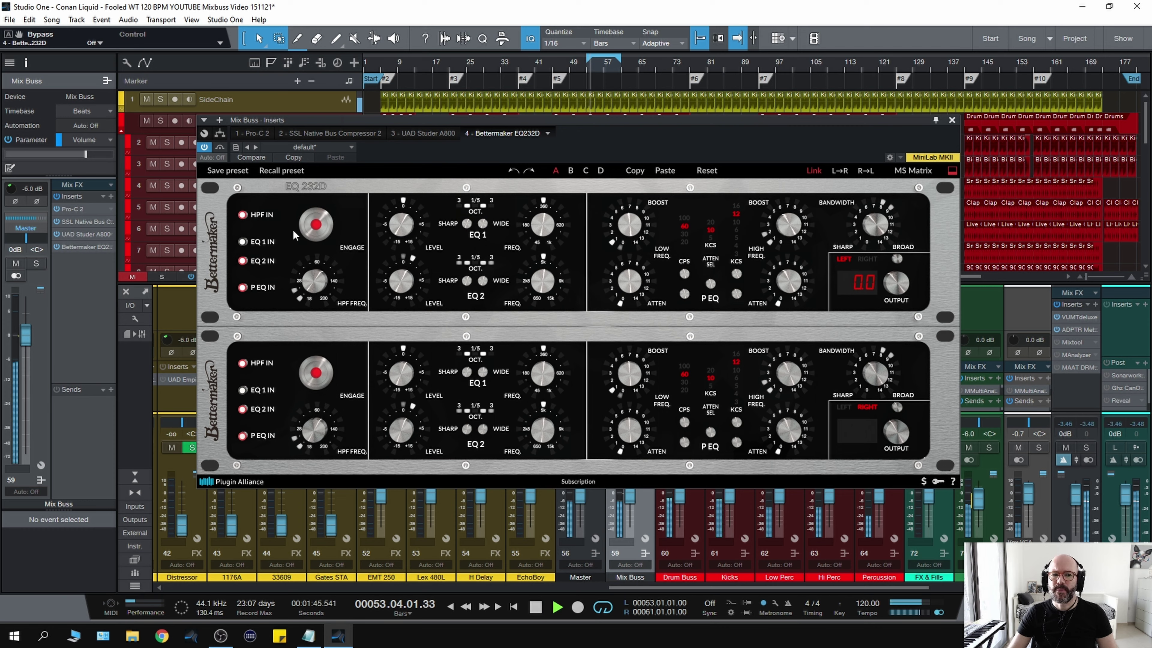
left_click(242, 287)
left_click(243, 287)
key("space")
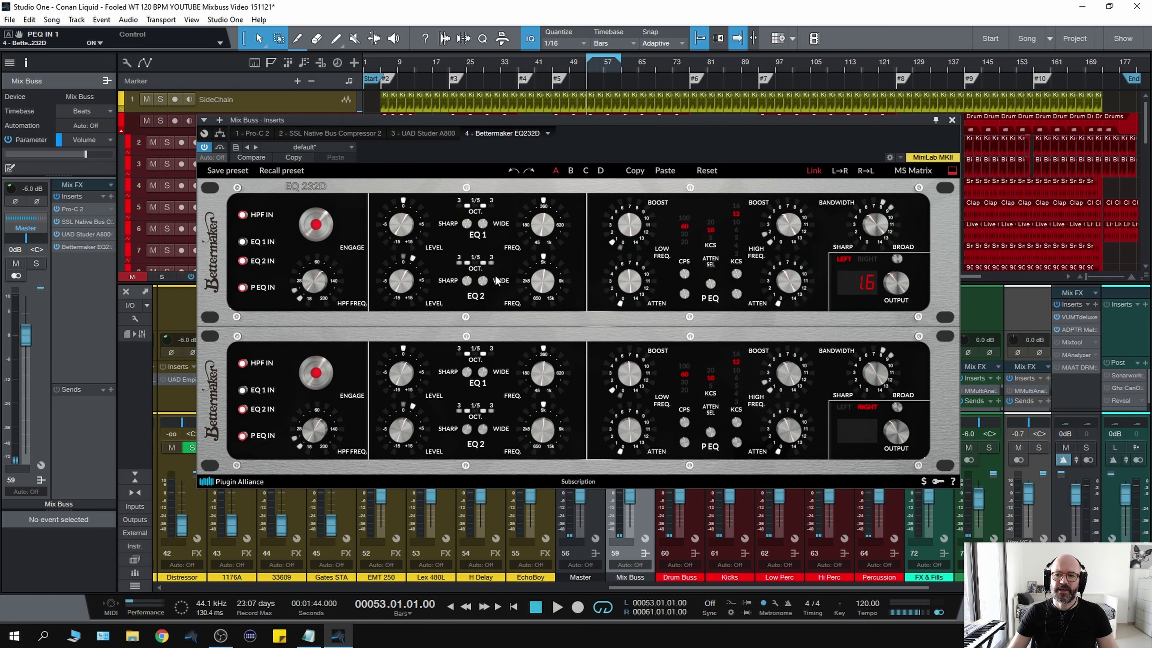
Set EQ 2's Q to 1.3 and compare the loop with the EQ 2 section switched off and on
left_click(482, 282)
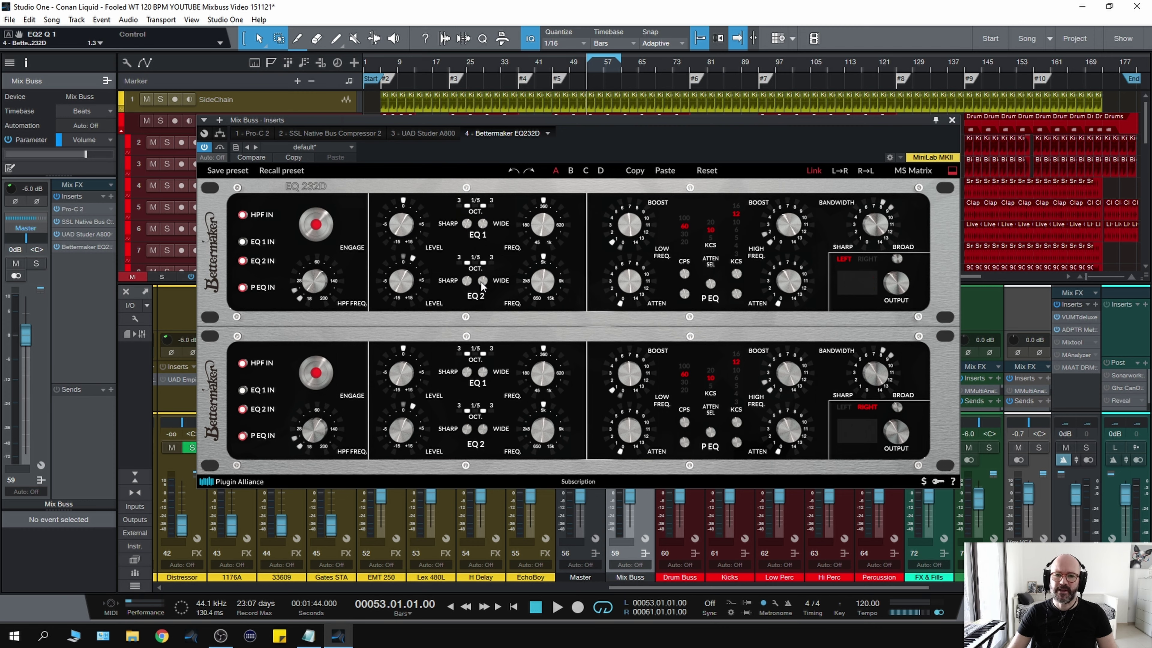
key("space")
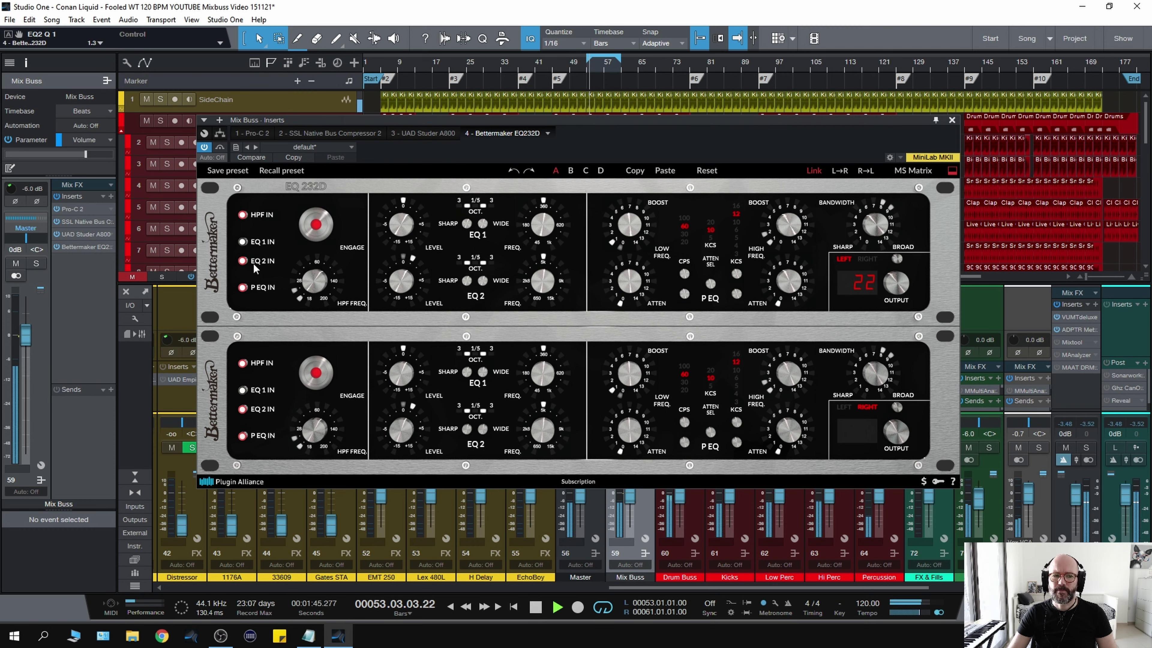
left_click(243, 261)
left_click(243, 261)
key("space")
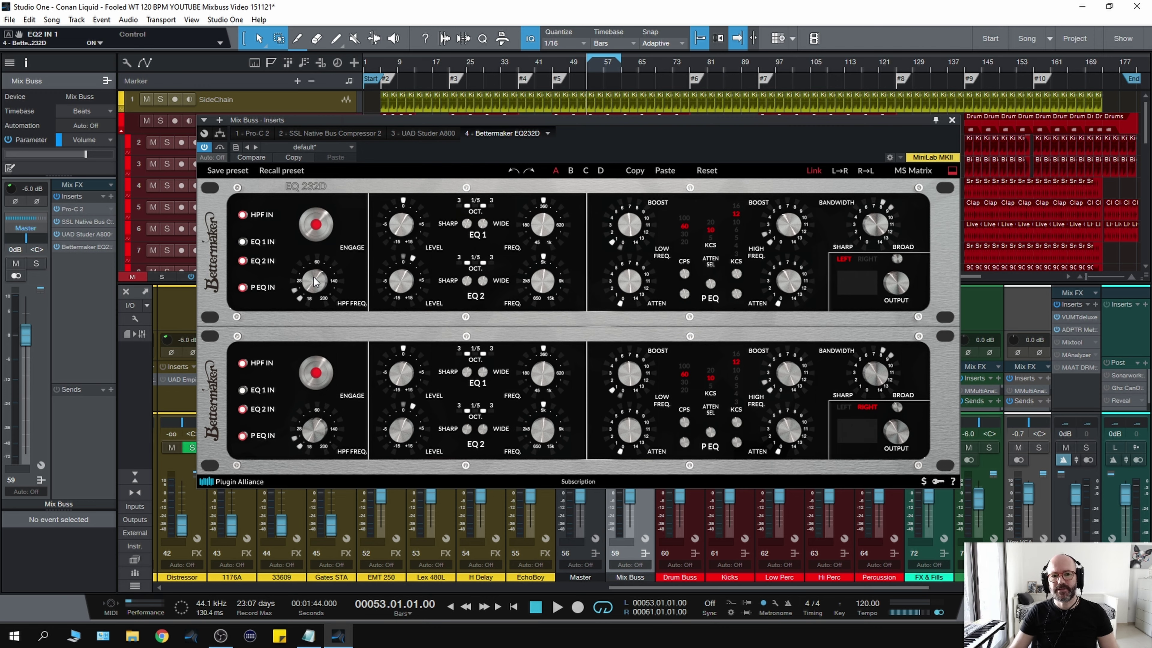
Compare the loop with the whole Bettermaker EQ bypassed and active, and replay its opening with the EQ active
key("space")
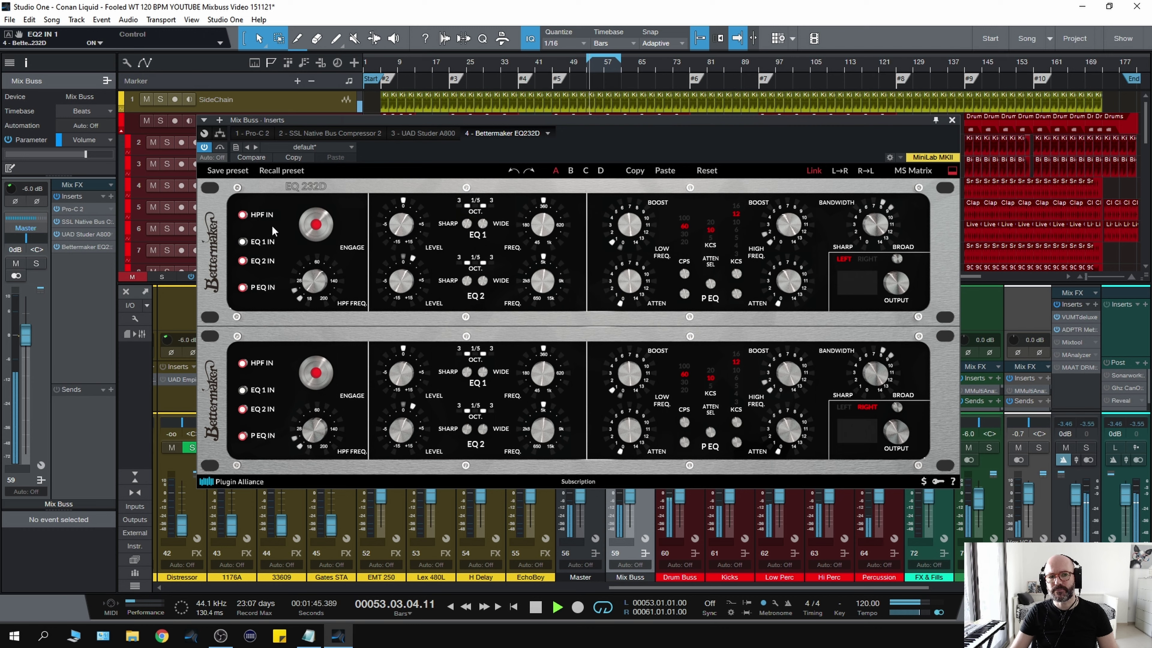
left_click(222, 147)
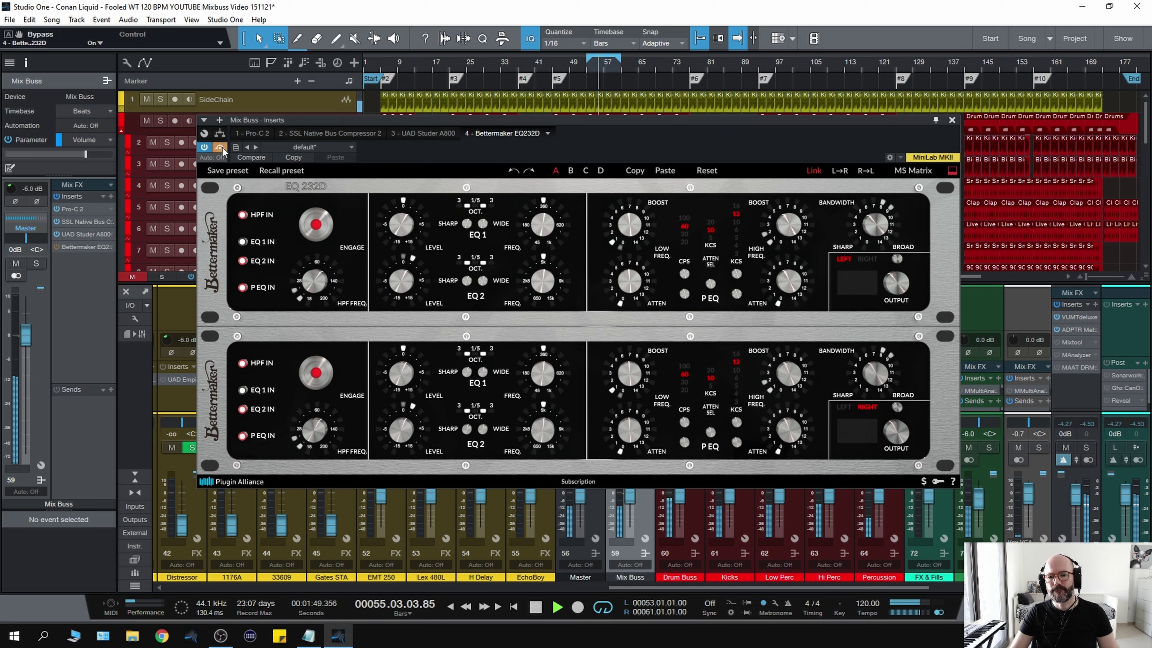
left_click(220, 147)
key("space")
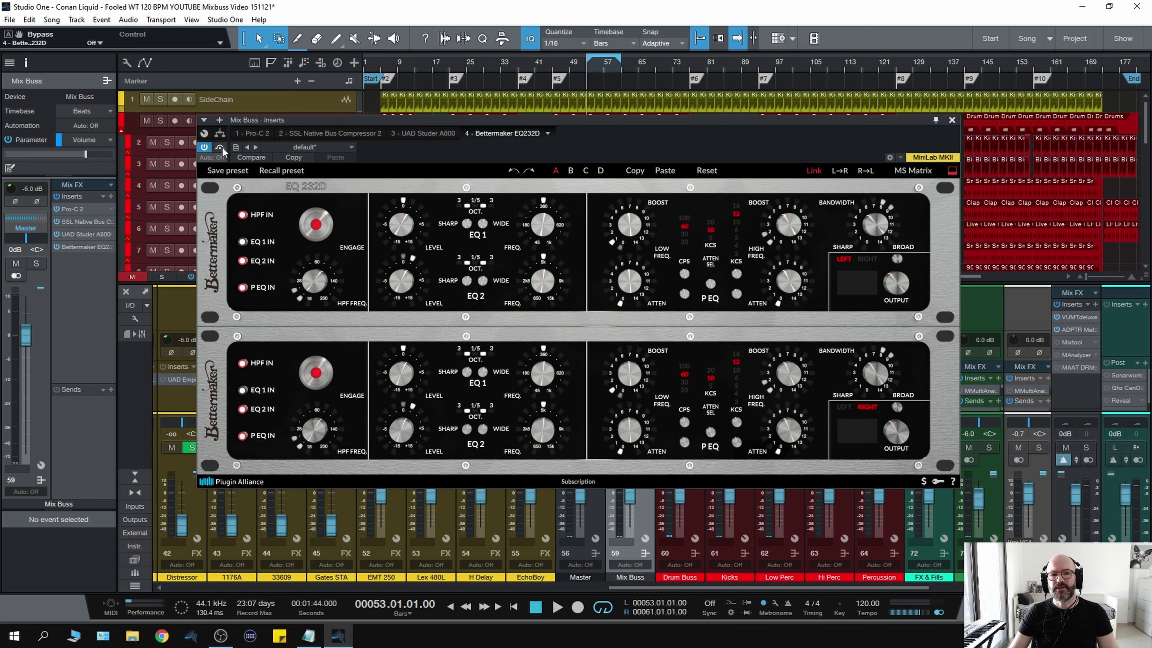
key("space")
key("space")
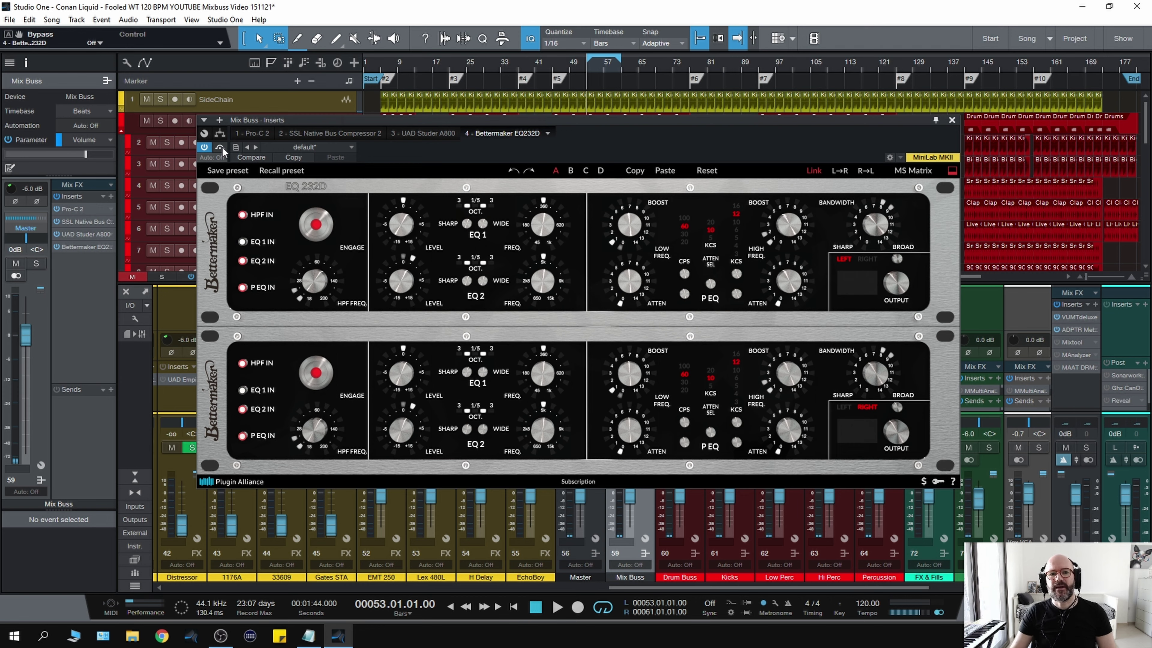
key("space")
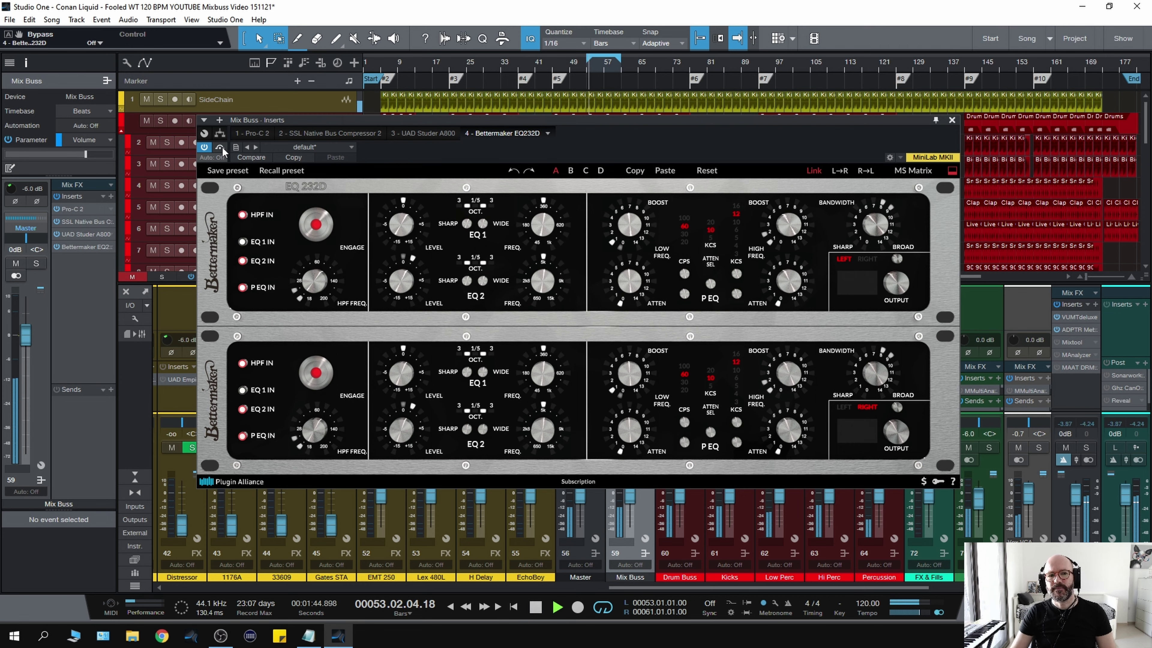
key("space")
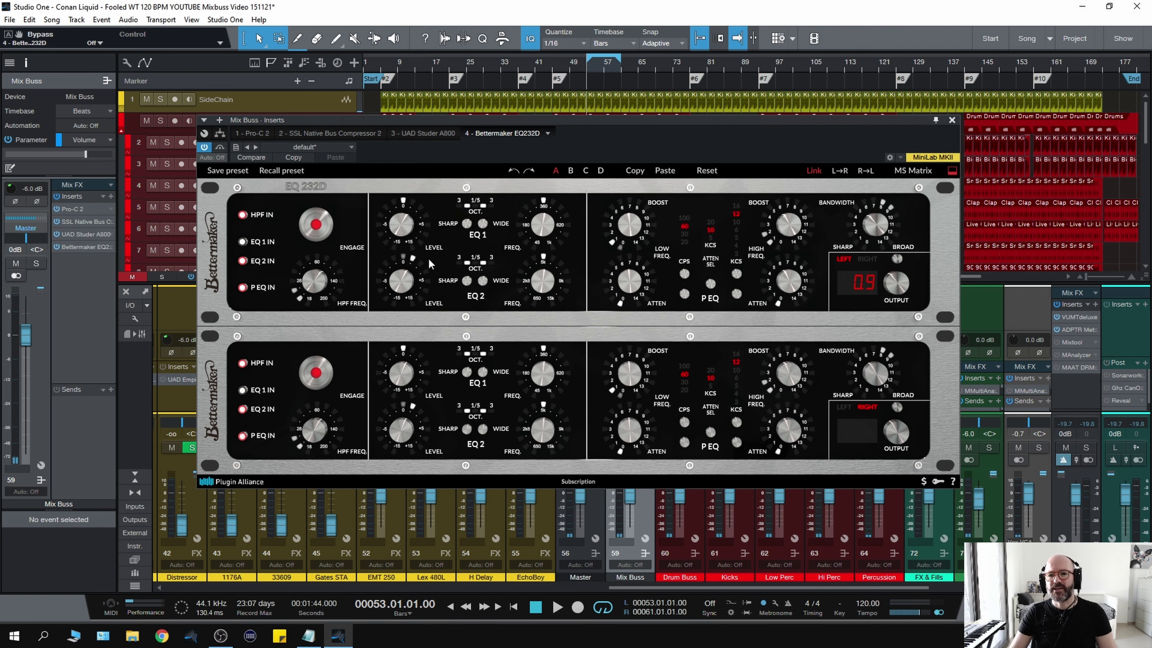
Enable EQ 1 at 184 Hz with a 0.9 dB cut and audition the loop
scroll(546, 228, "down", 5)
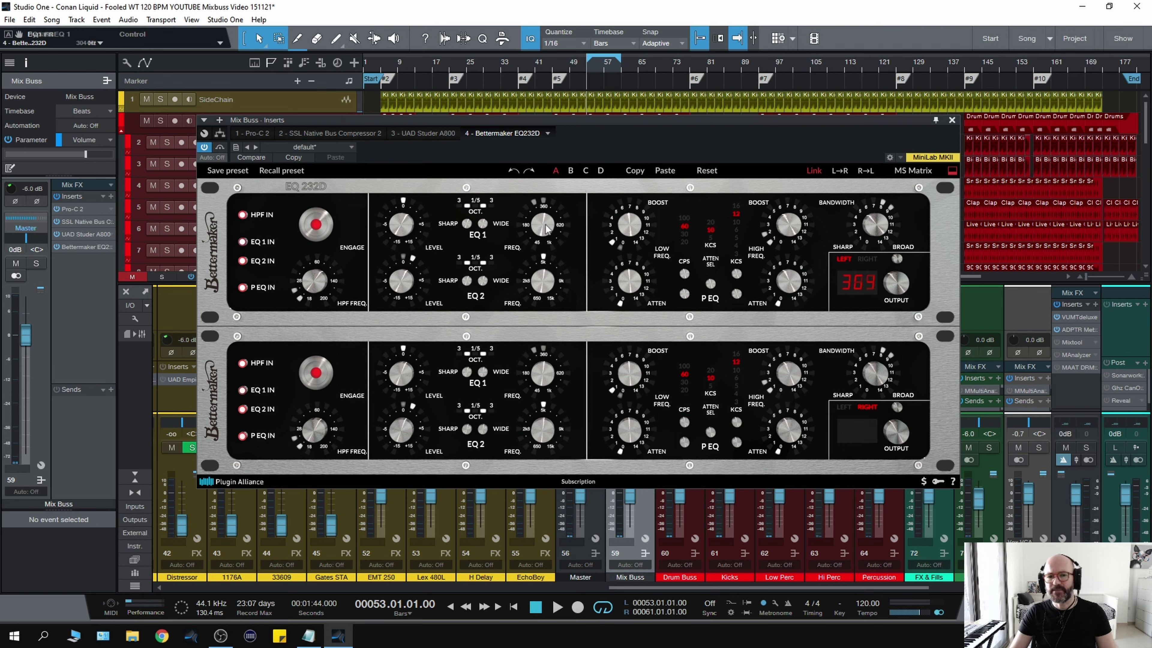
scroll(546, 228, "up", 1)
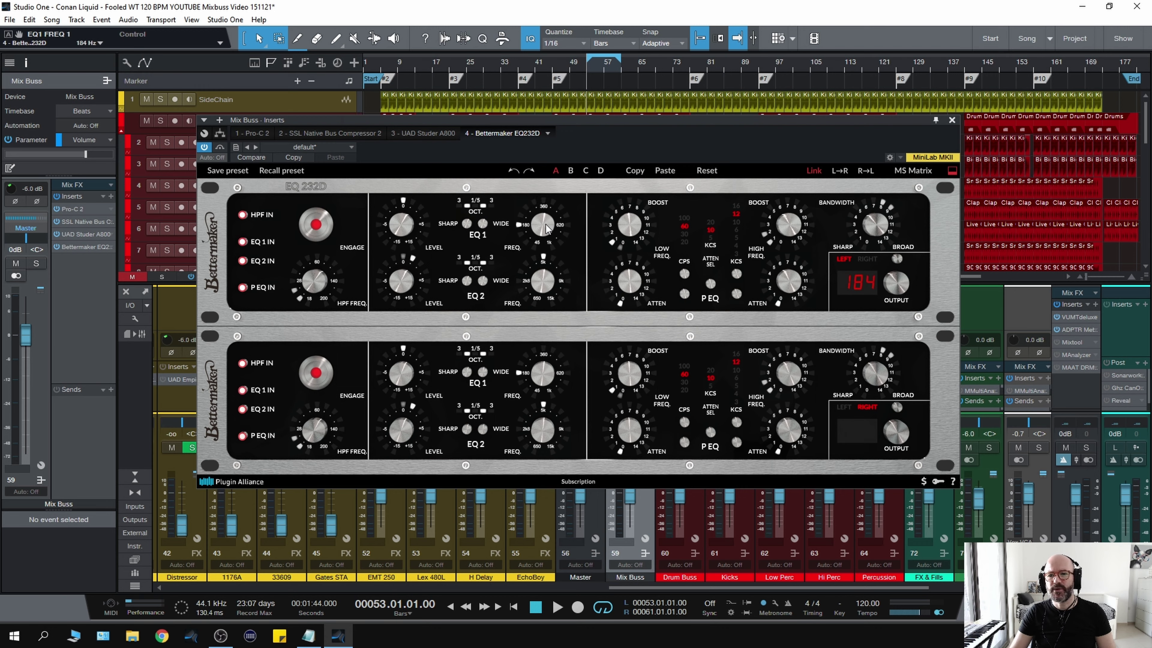
key("space")
scroll(400, 229, "down", 1)
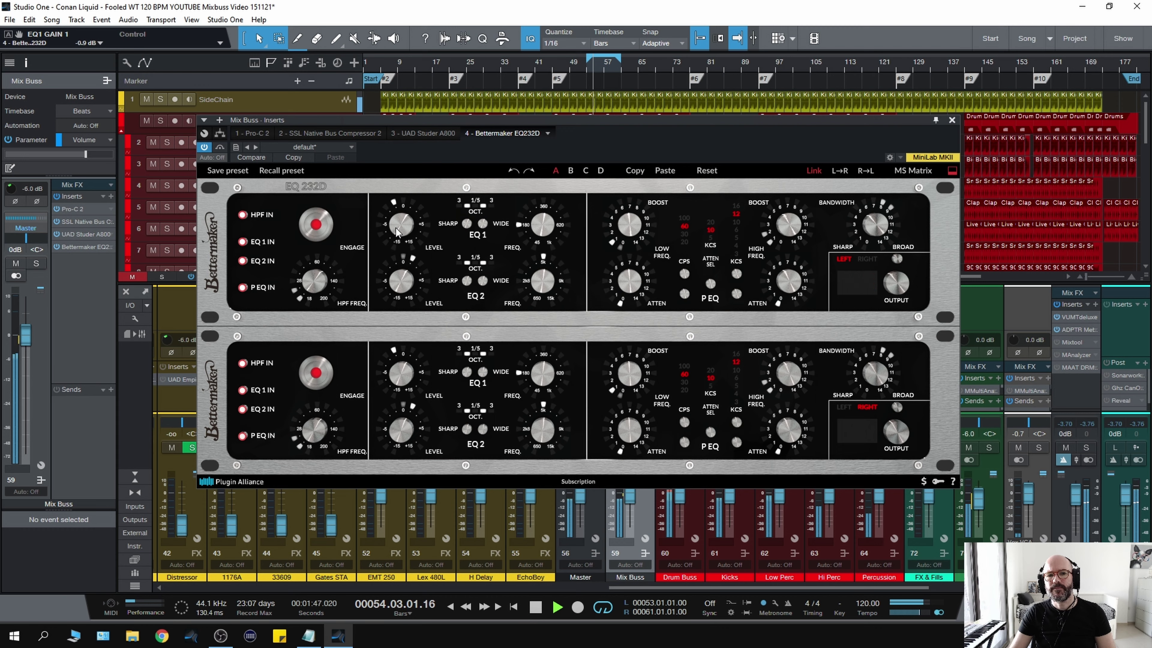
key("space")
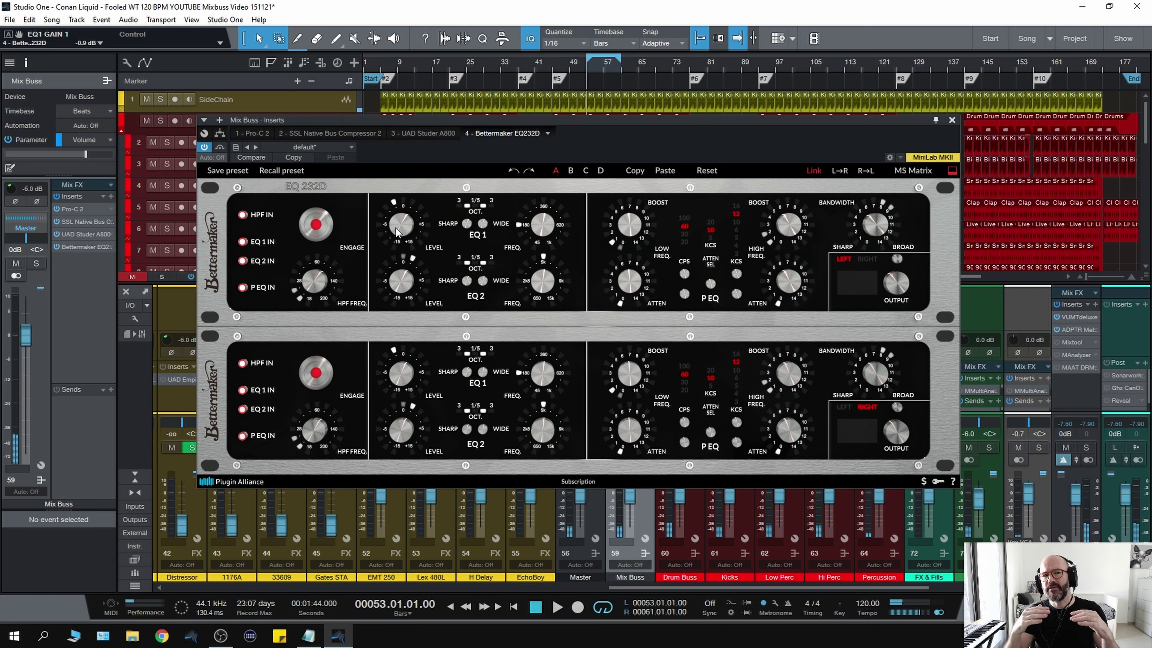
Play the loop and repeatedly compare the sound with the whole Bettermaker EQ232D bypassed and active at the current EQ 1 setting
key("space")
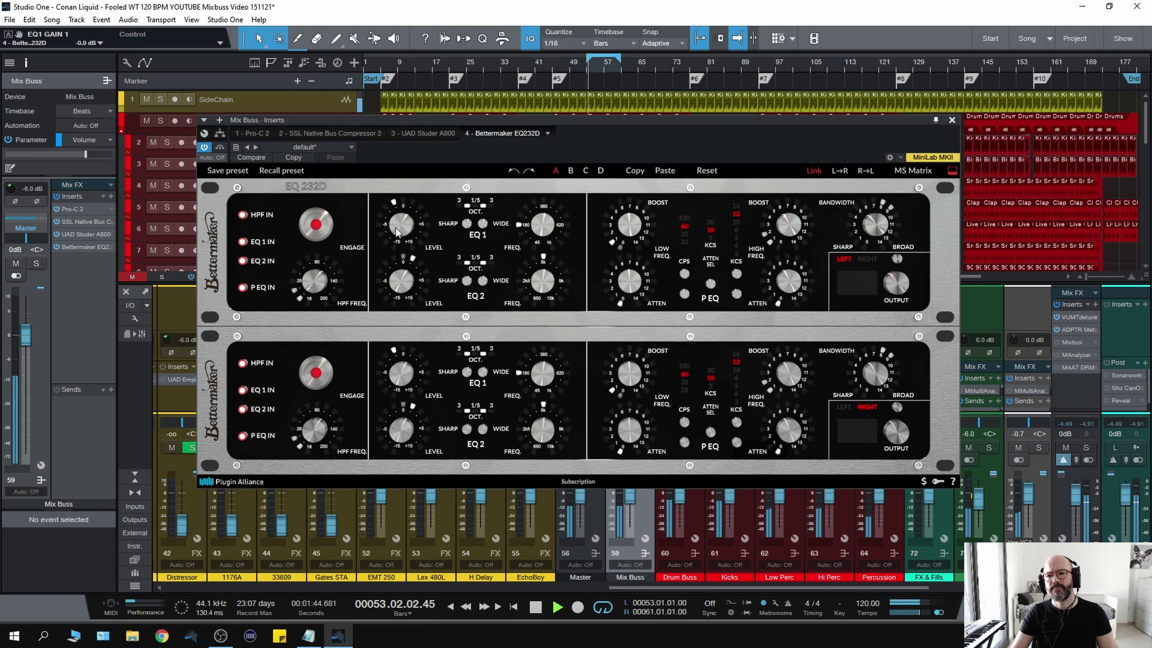
scroll(396, 232, "up", 1)
left_click(220, 147)
left_click(221, 148)
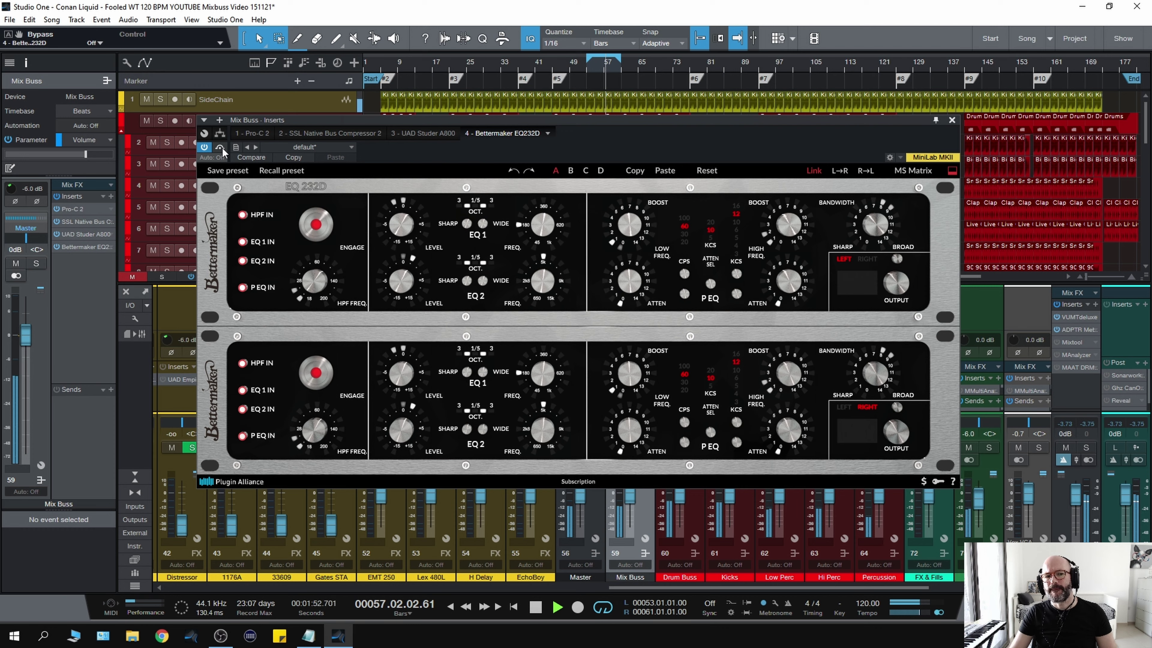
left_click(221, 148)
left_click(221, 148)
key("space")
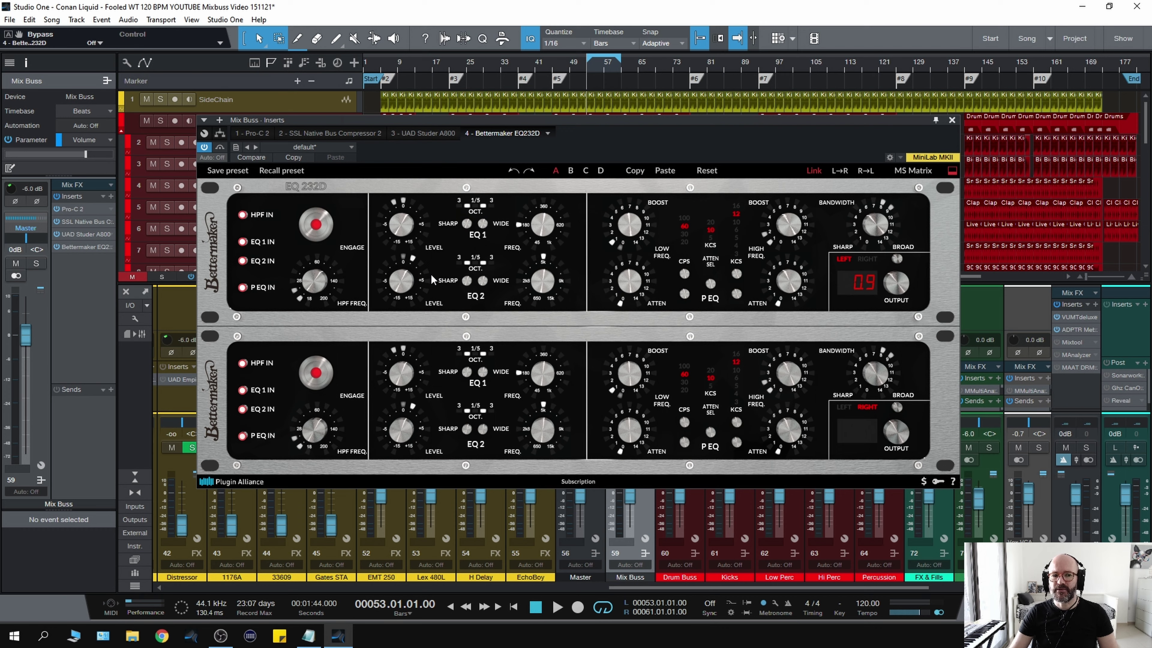
Replay the loop's opening several times and check the Bettermaker's high-pass filter frequency at 22 Hz
key("space")
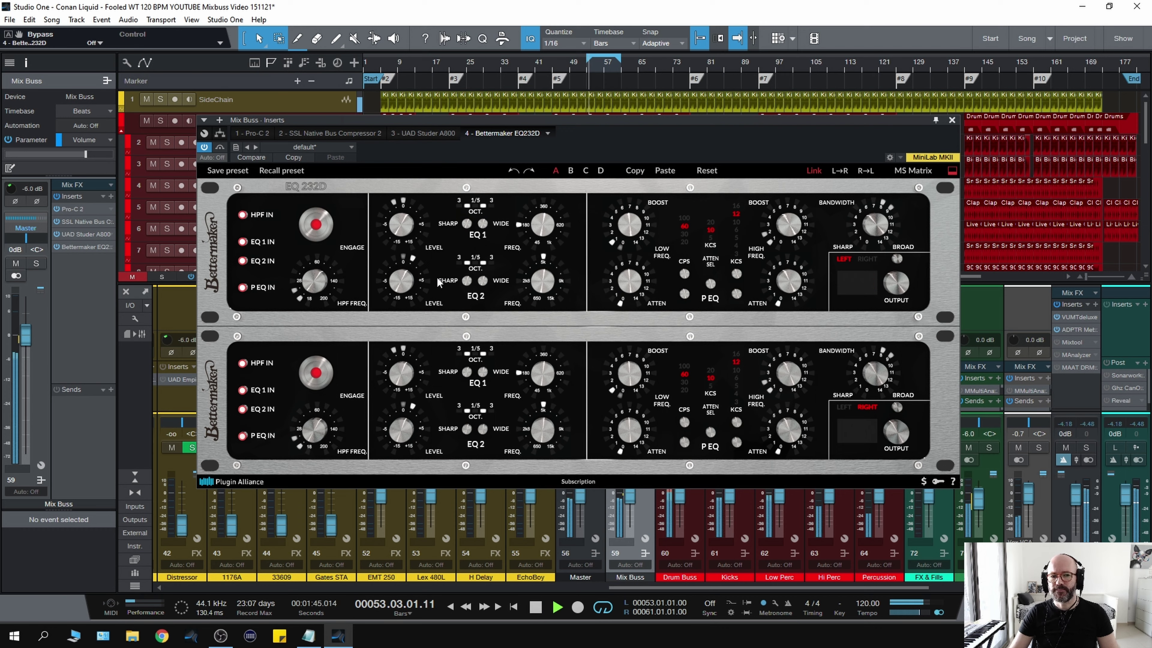
key("space")
mouse_move(327, 293)
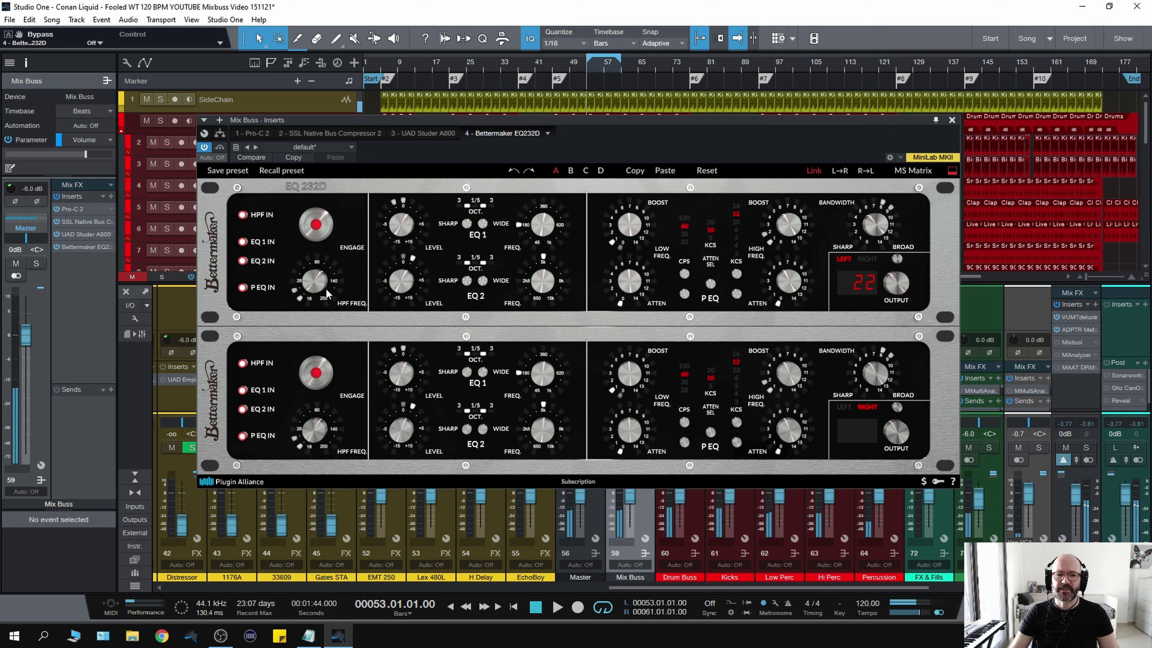
key("space")
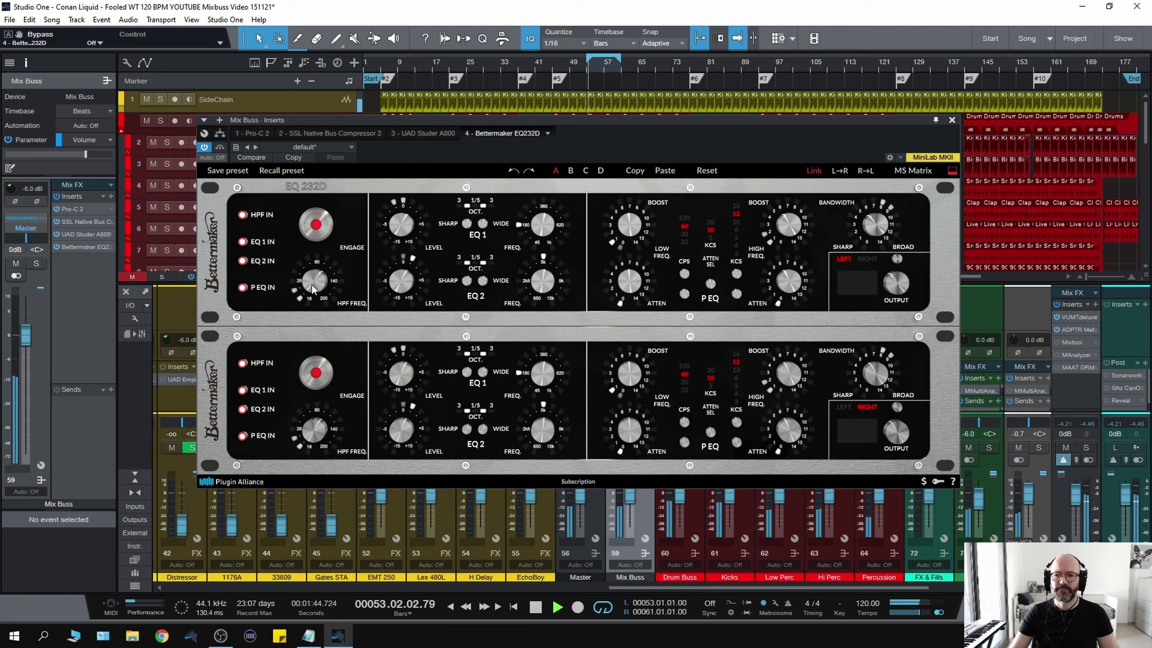
left_click_drag(317, 284, 317, 281)
scroll(318, 282, "down", 1)
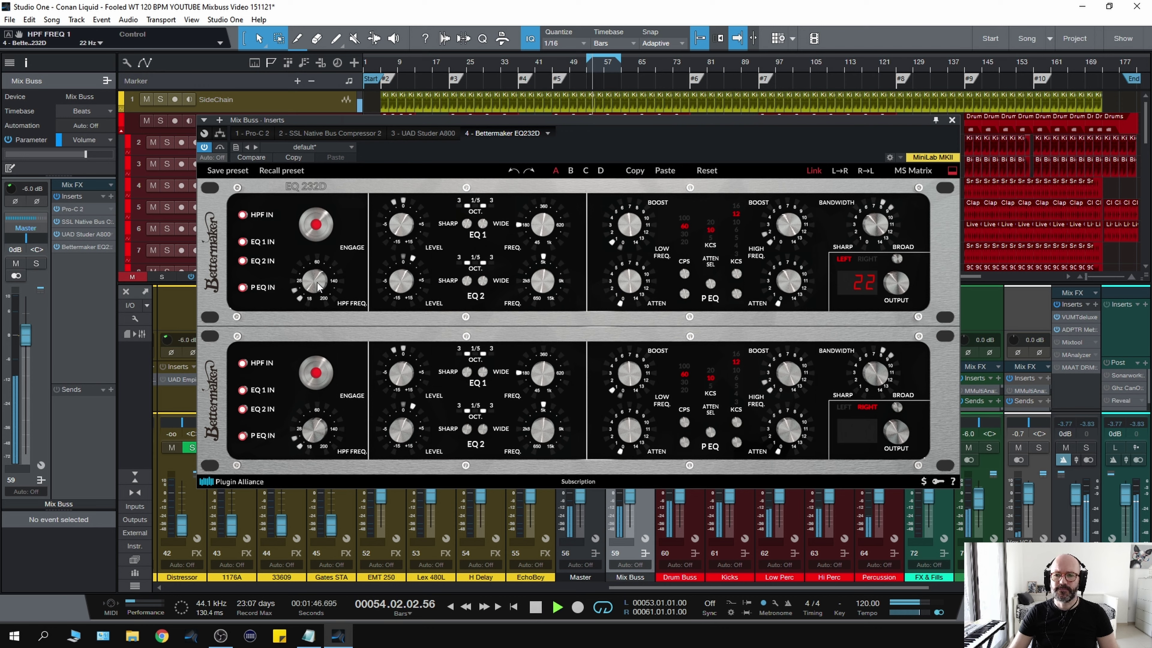
key("space")
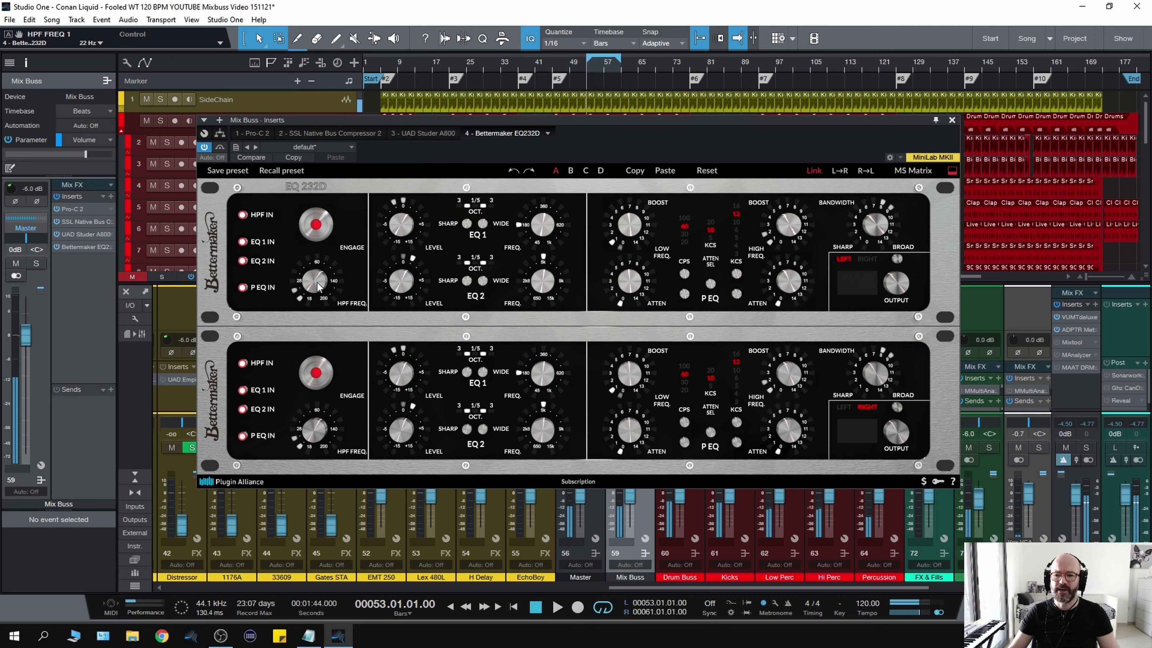
key("space")
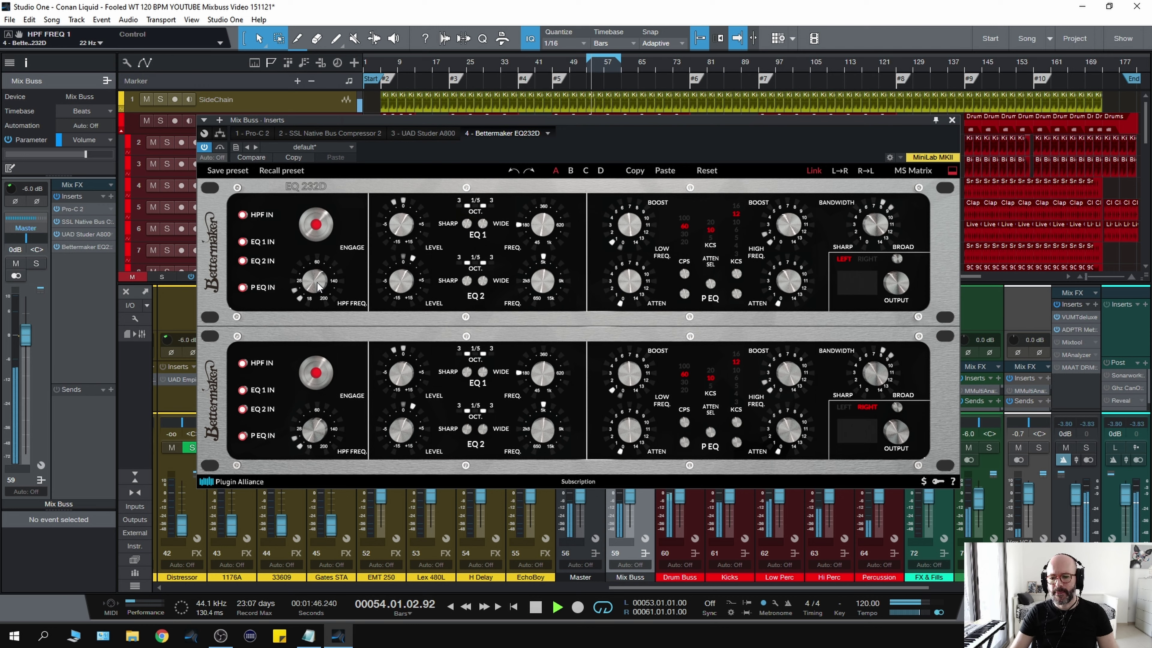
key("space")
Close the Bettermaker window and compare the loop with all Mix Buss inserts bypassed and active
left_click_drag(586, 120, 451, 124)
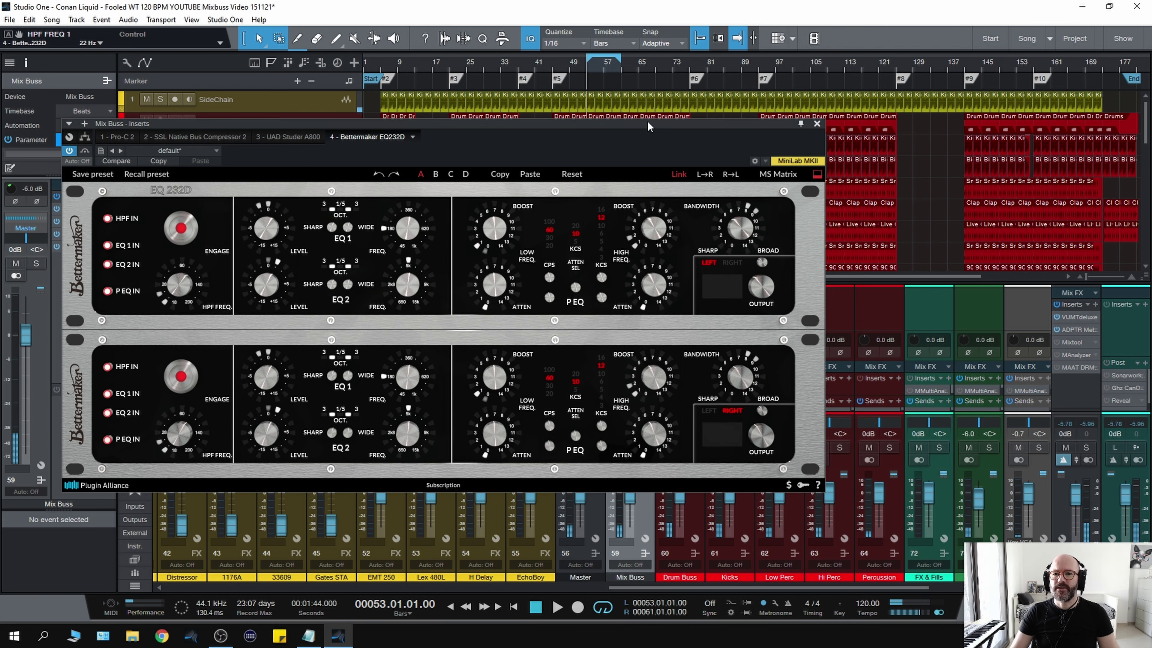
left_click(817, 124)
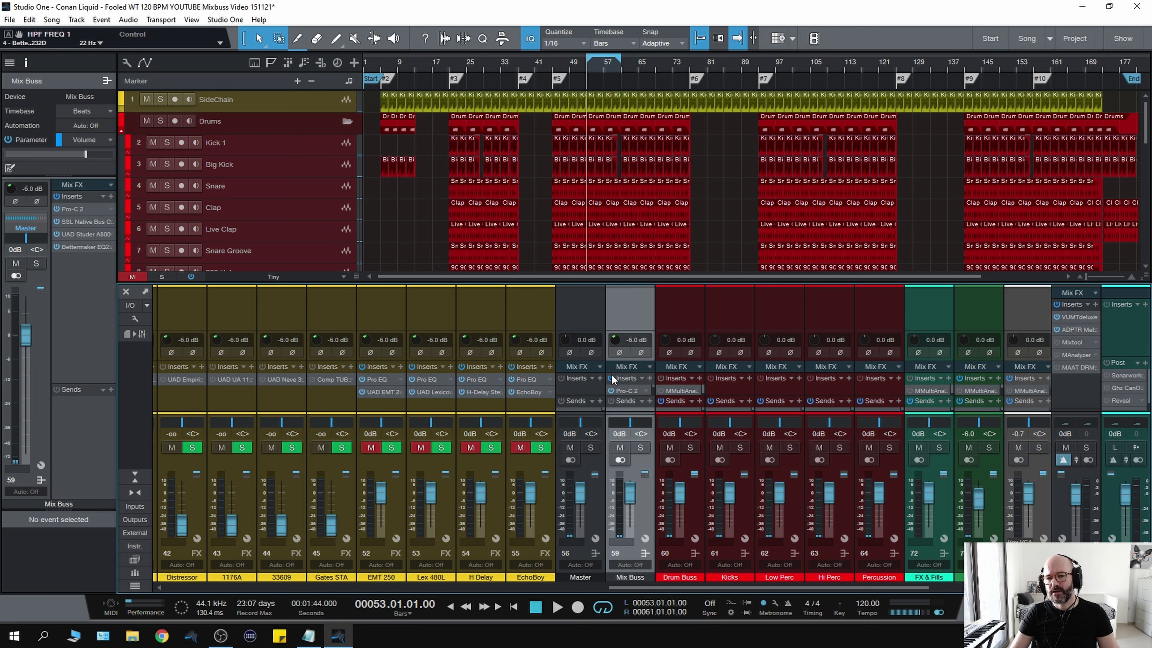
key("space")
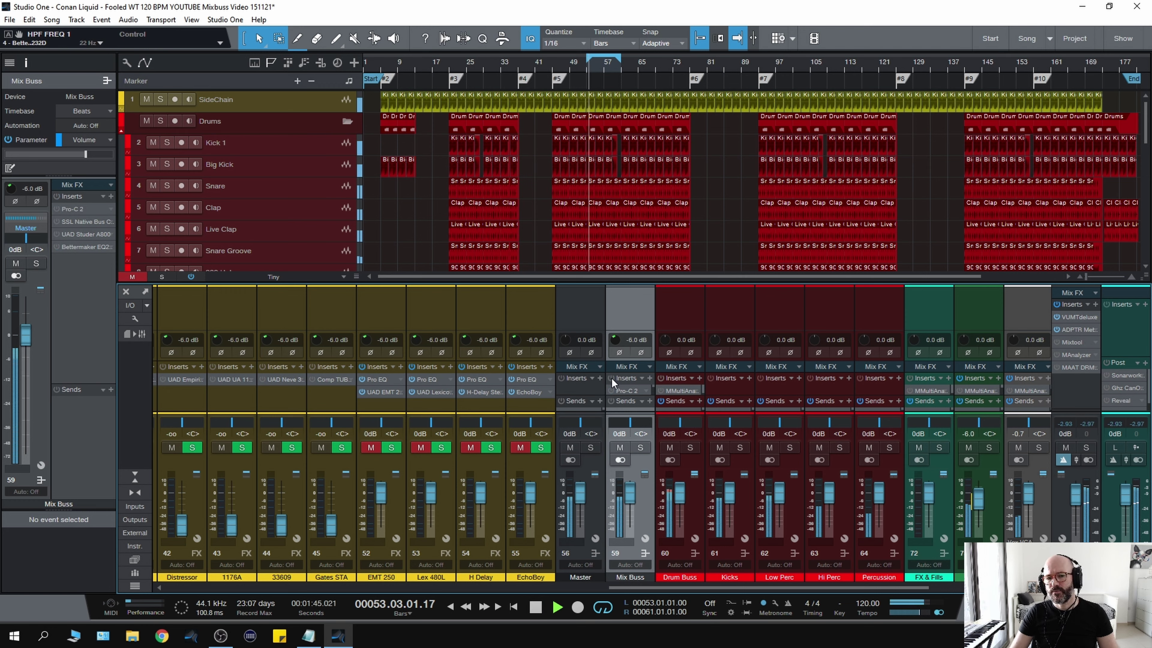
left_click(611, 377)
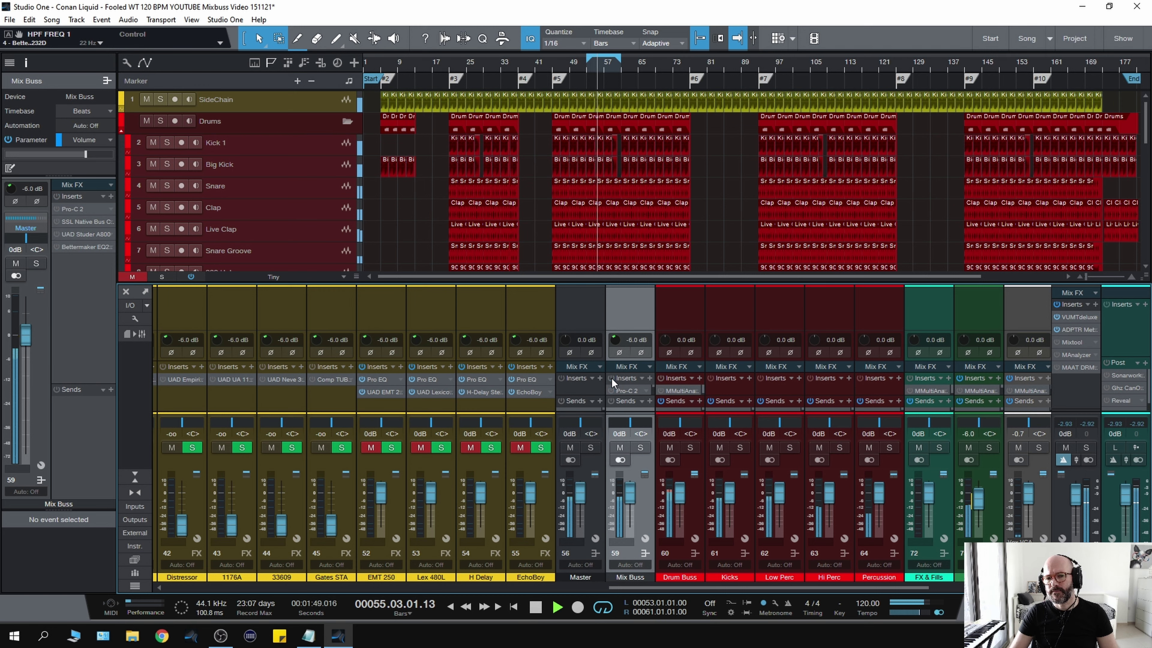
key("space")
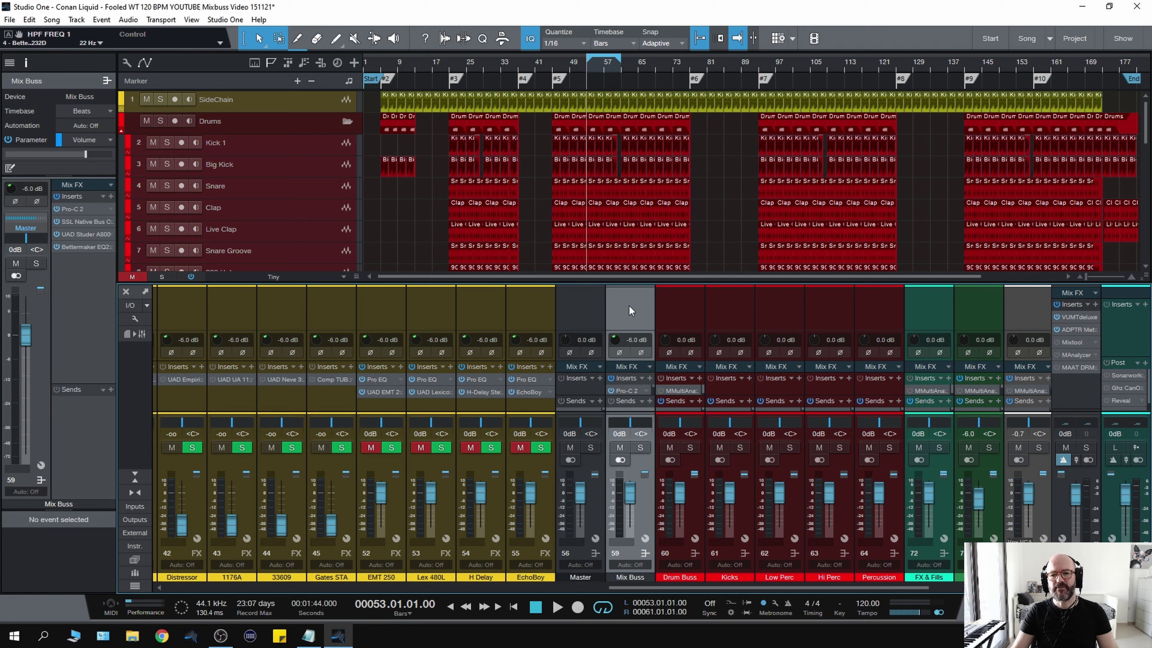
key("space")
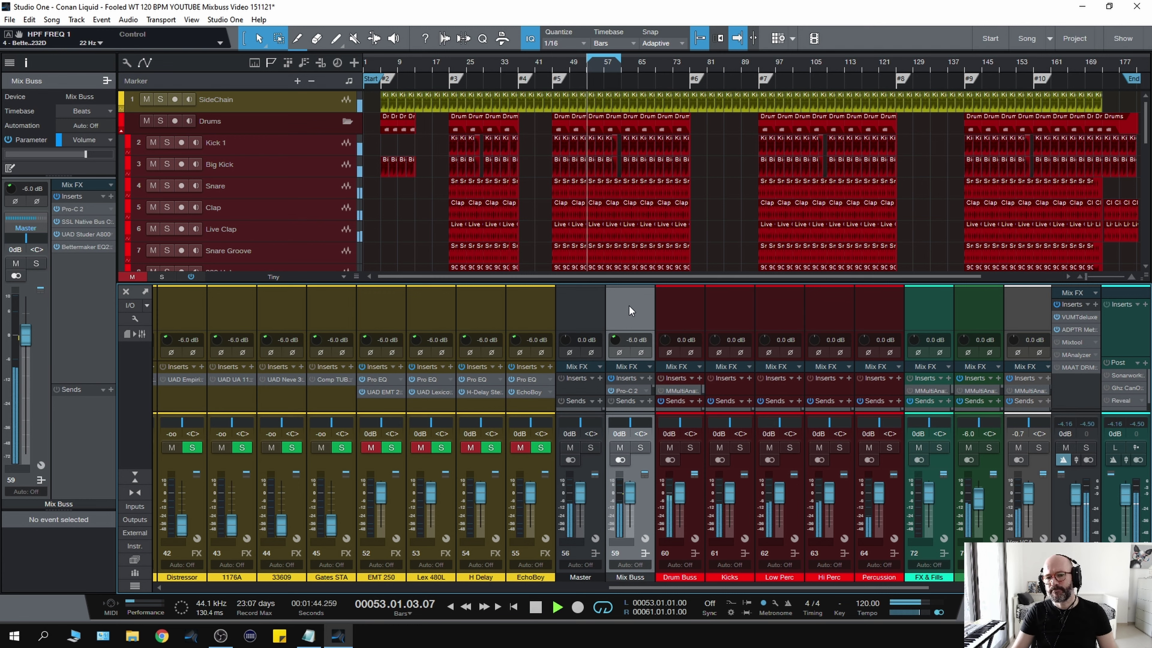
left_click(611, 379)
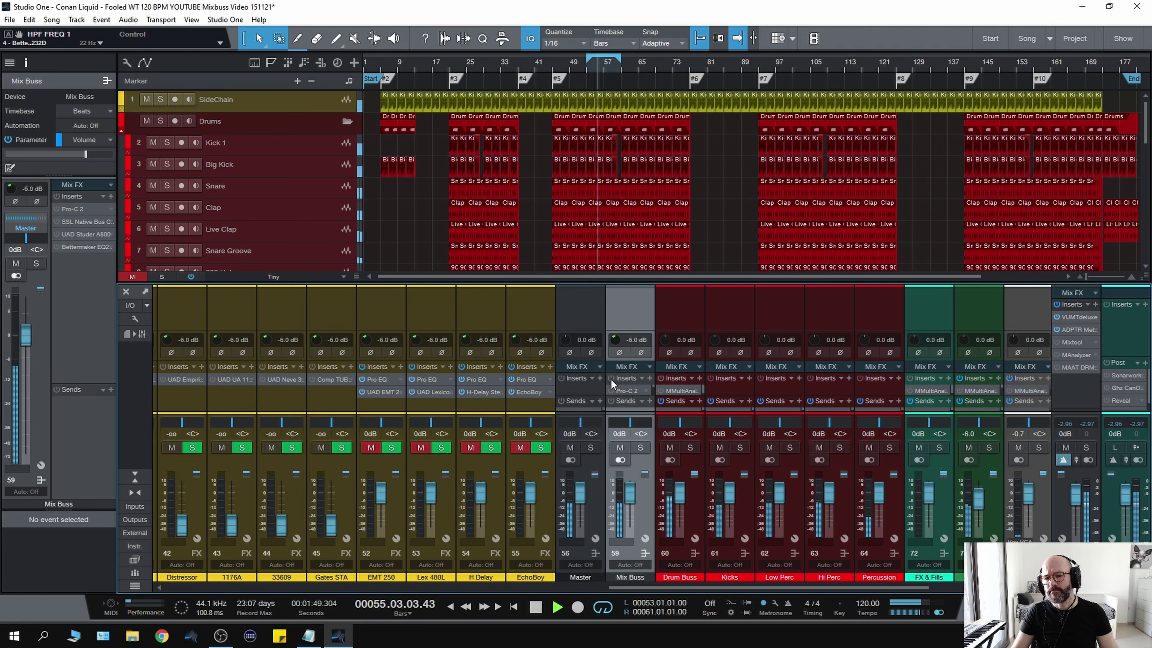
left_click(610, 379)
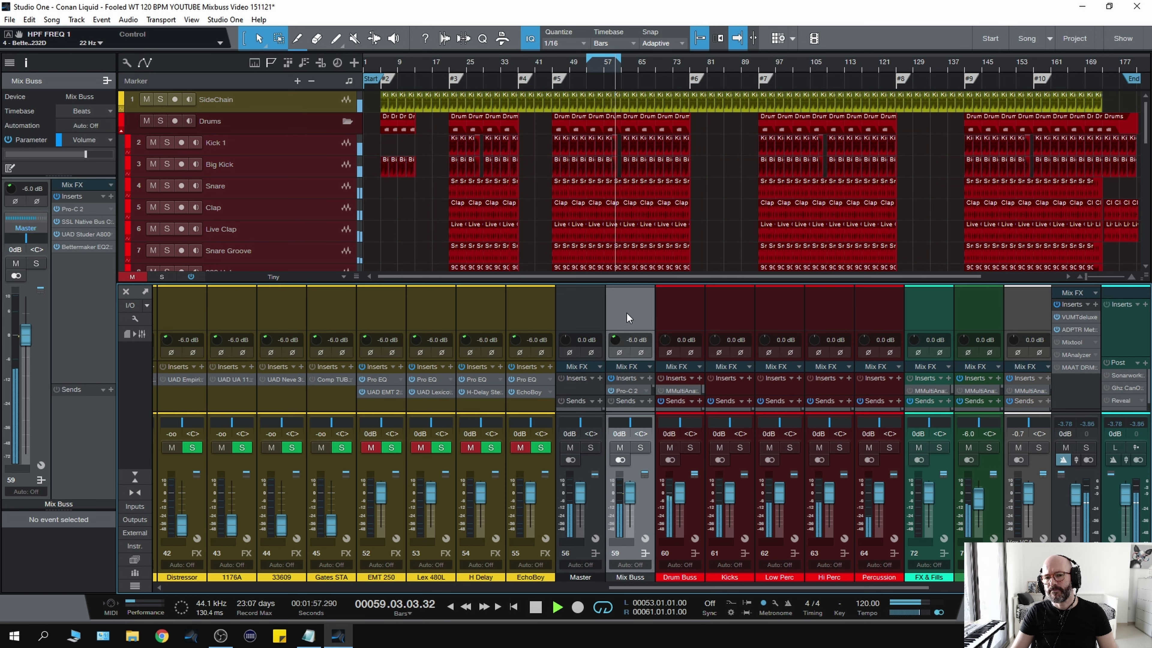
key("space")
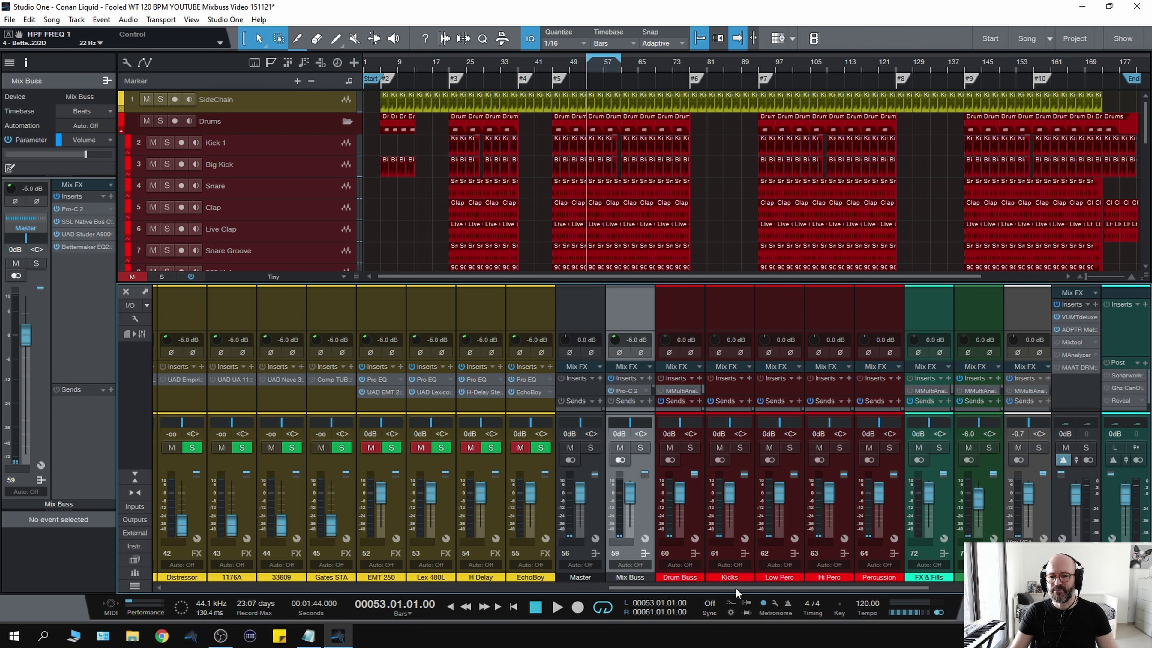
Audition the loop with the complete Mix Buss insert chain active, replaying its opening several times
mouse_move(735, 587)
left_mouse_down()
mouse_move(447, 597)
mouse_move(754, 599)
left_mouse_up()
key("space")
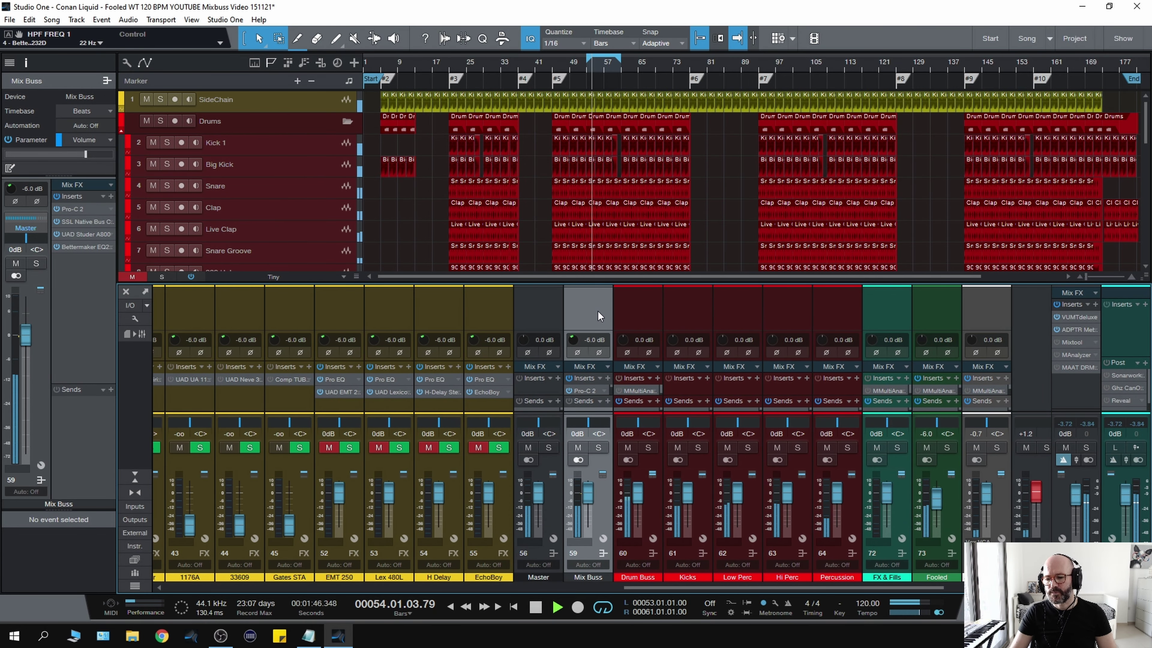
key("space")
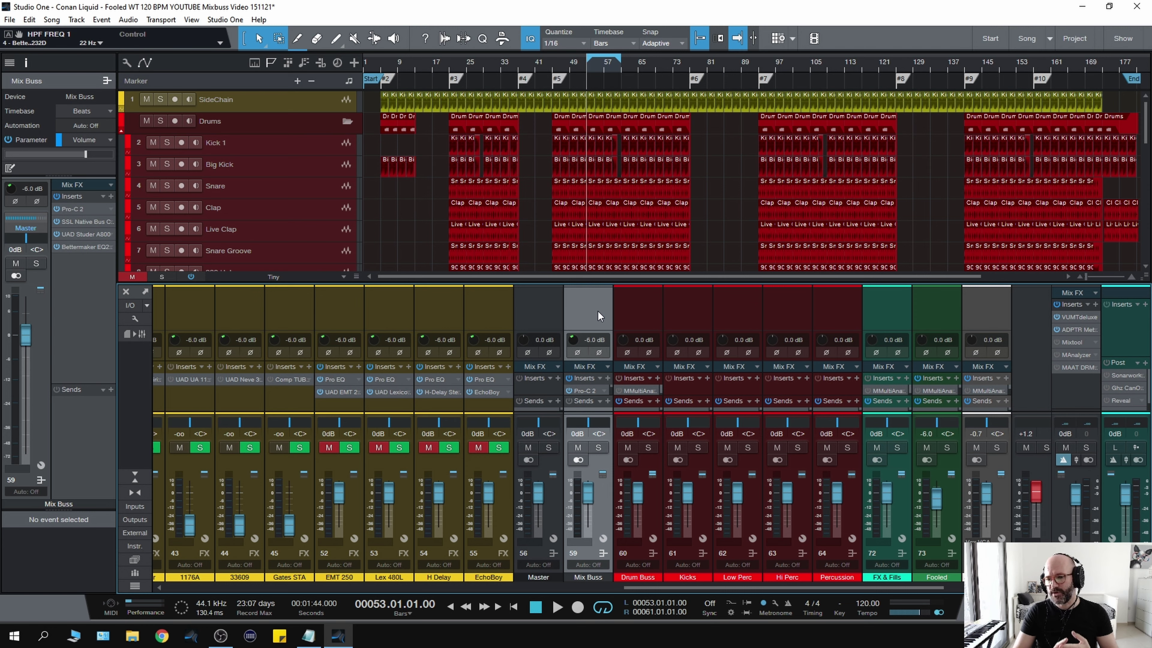
key("space")
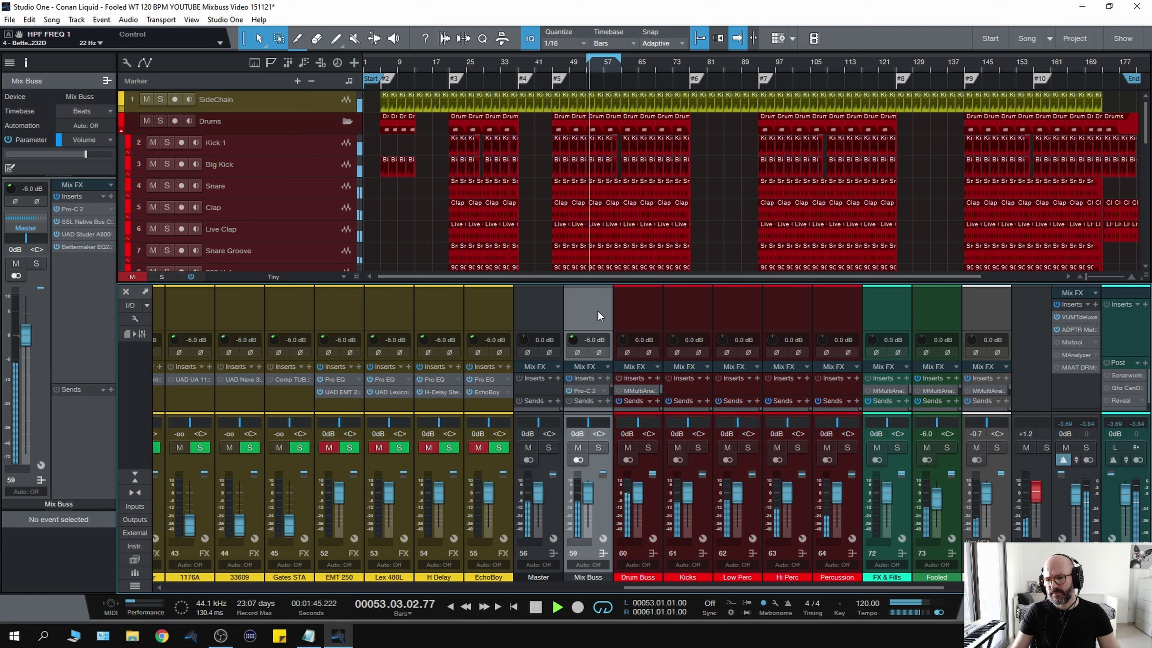
key("space")
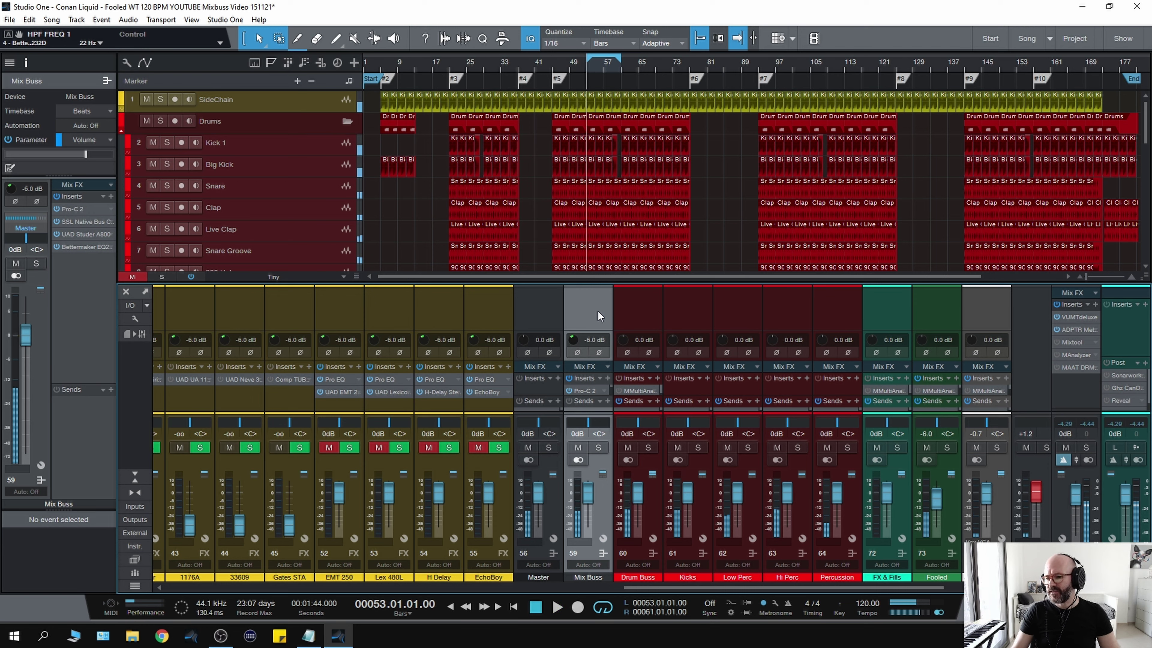
key("space")
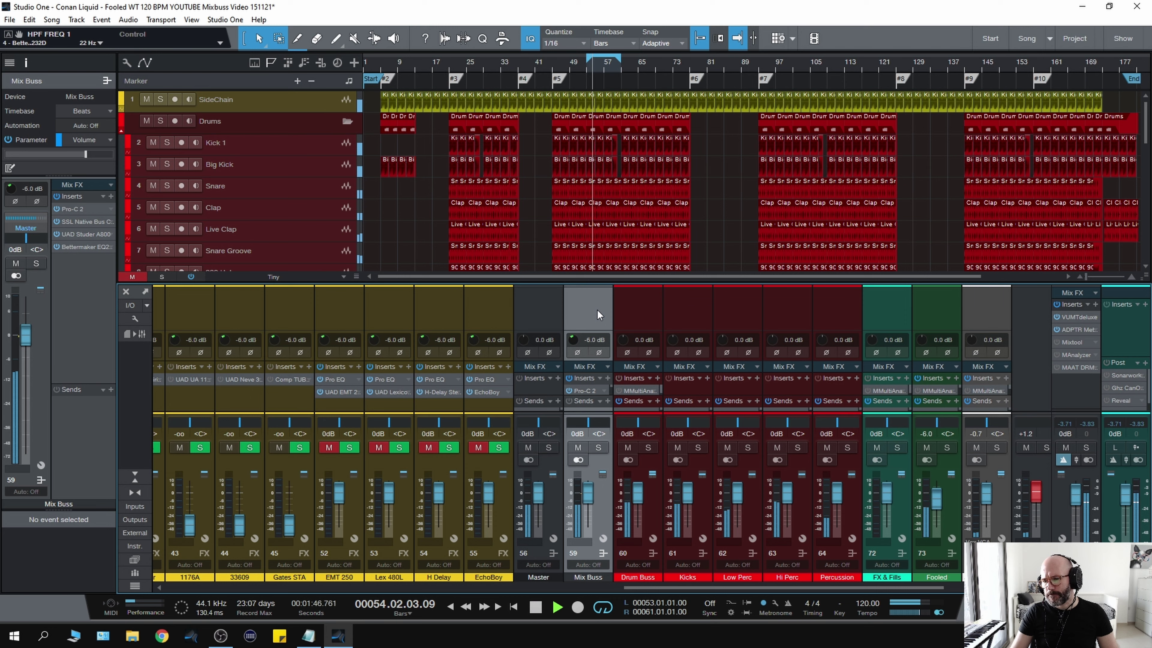
key("space")
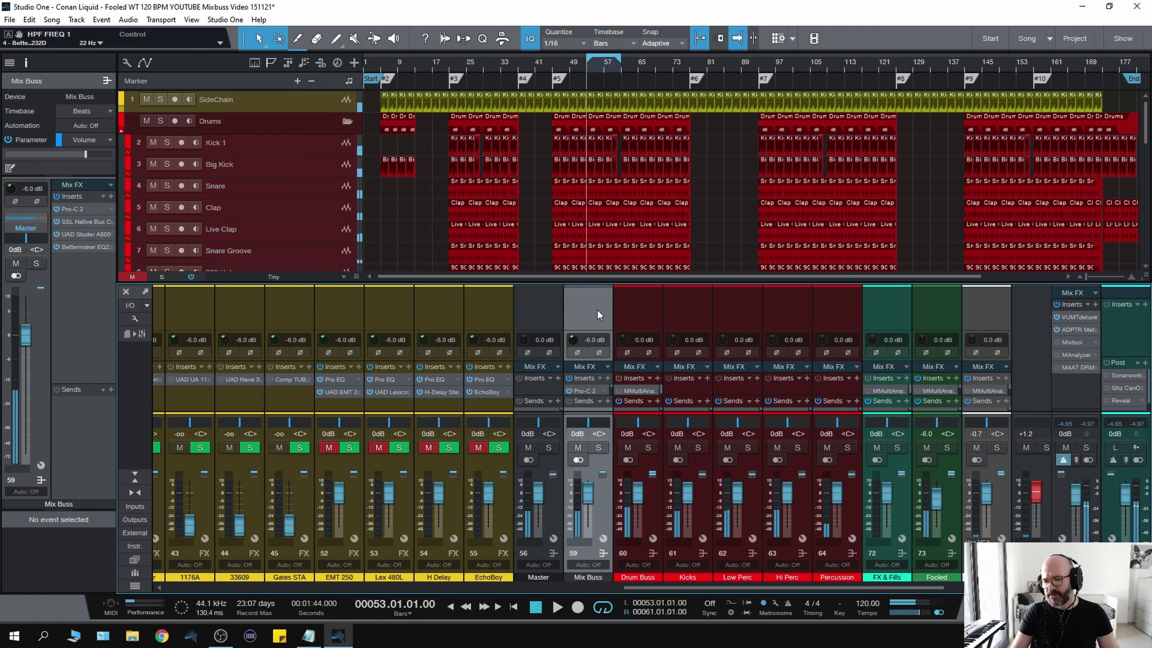
Search the plug-ins for "drawm" and add the Drawmer S73 as the next Mix Buss insert
left_click(606, 377)
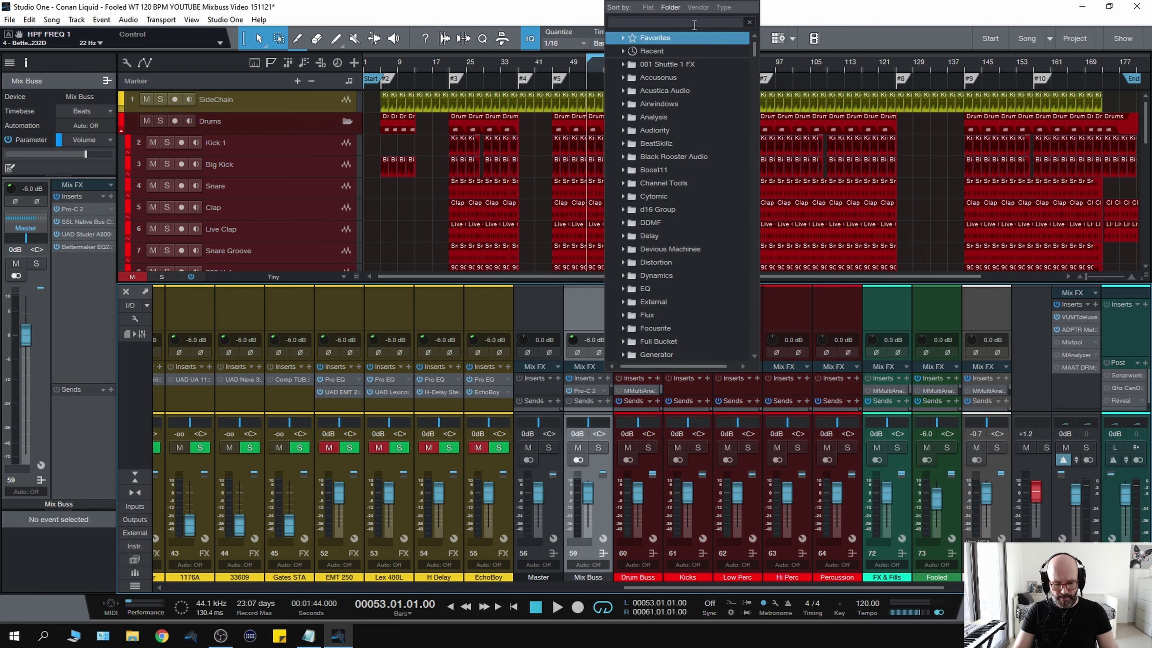
type("drawm")
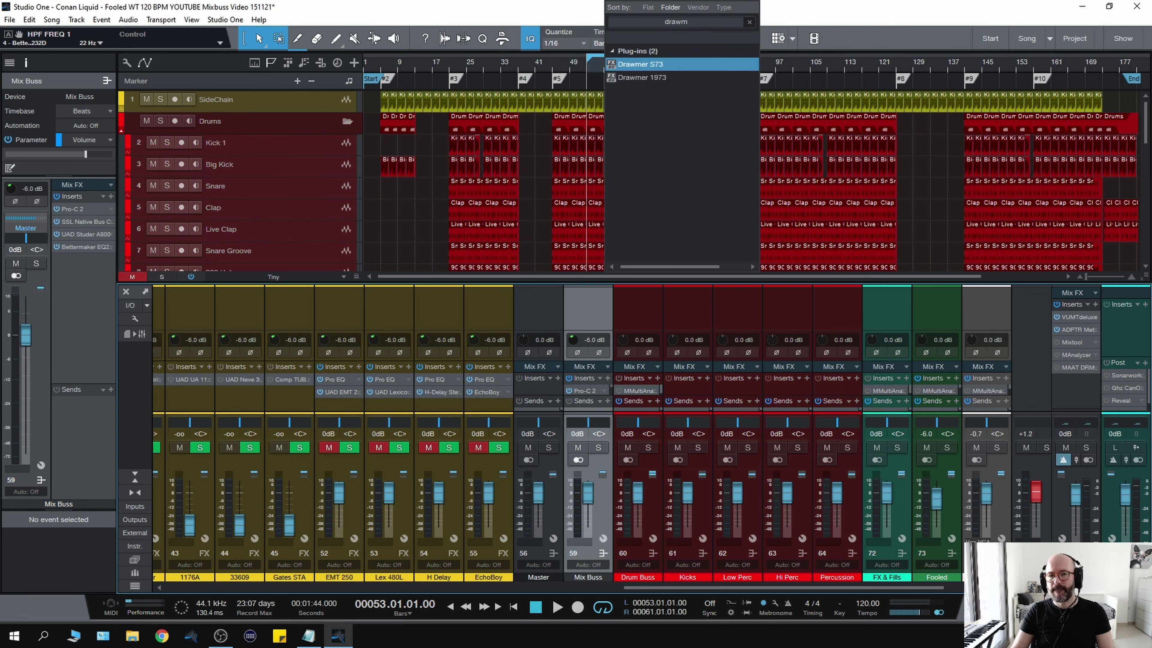
left_click(655, 66)
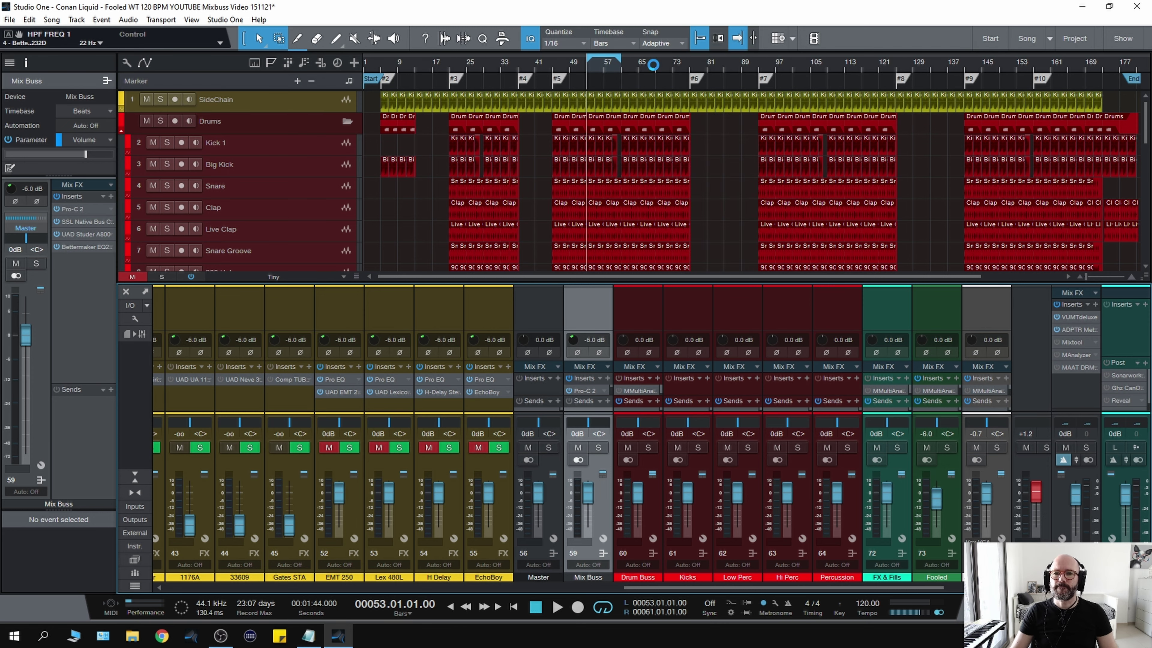
While the loop plays, set the Drawmer S73's Mix to 6.0 and its Amount to 56.0
mouse_move(128, 338)
key("space")
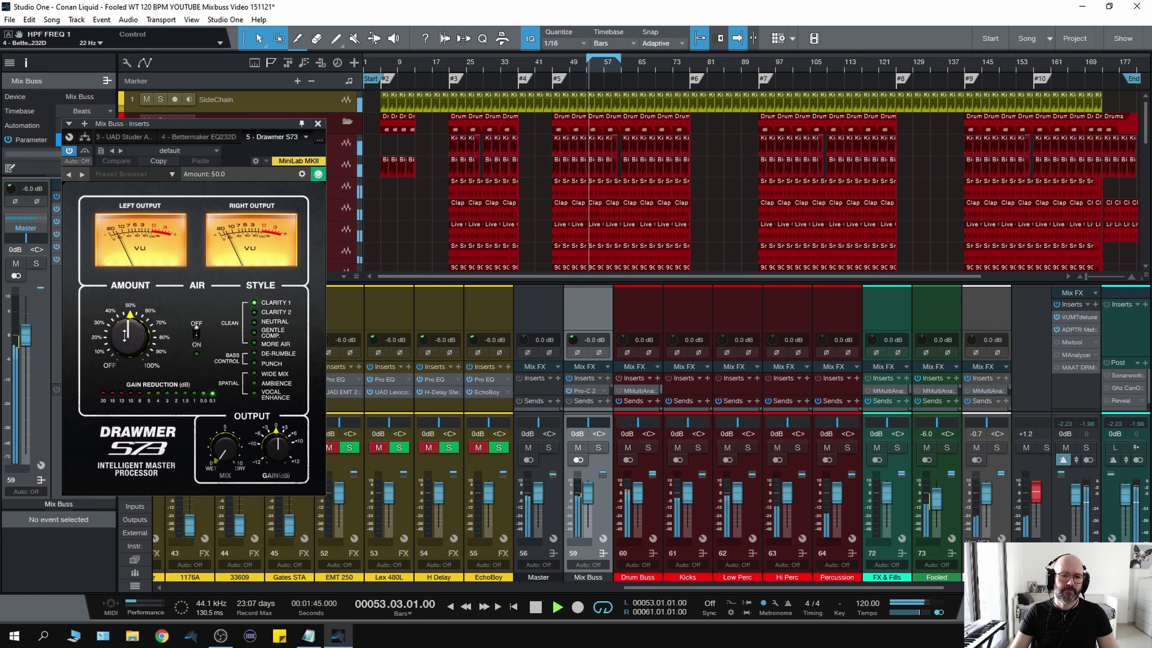
left_click_drag(121, 333, 121, 345)
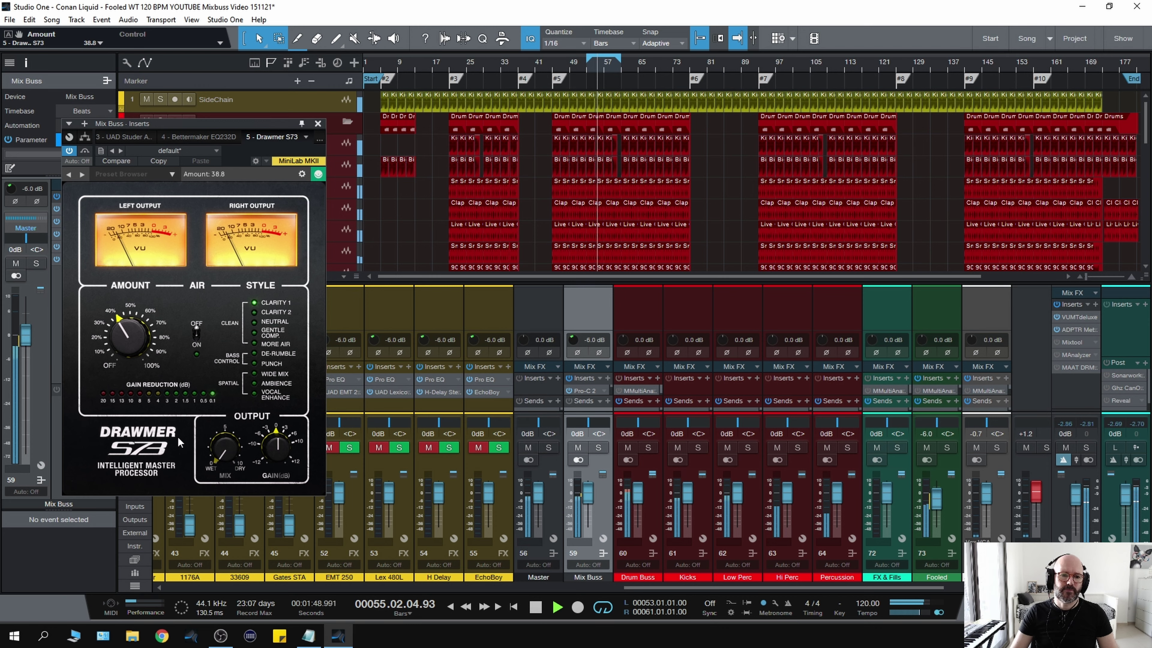
left_click_drag(225, 447, 228, 383)
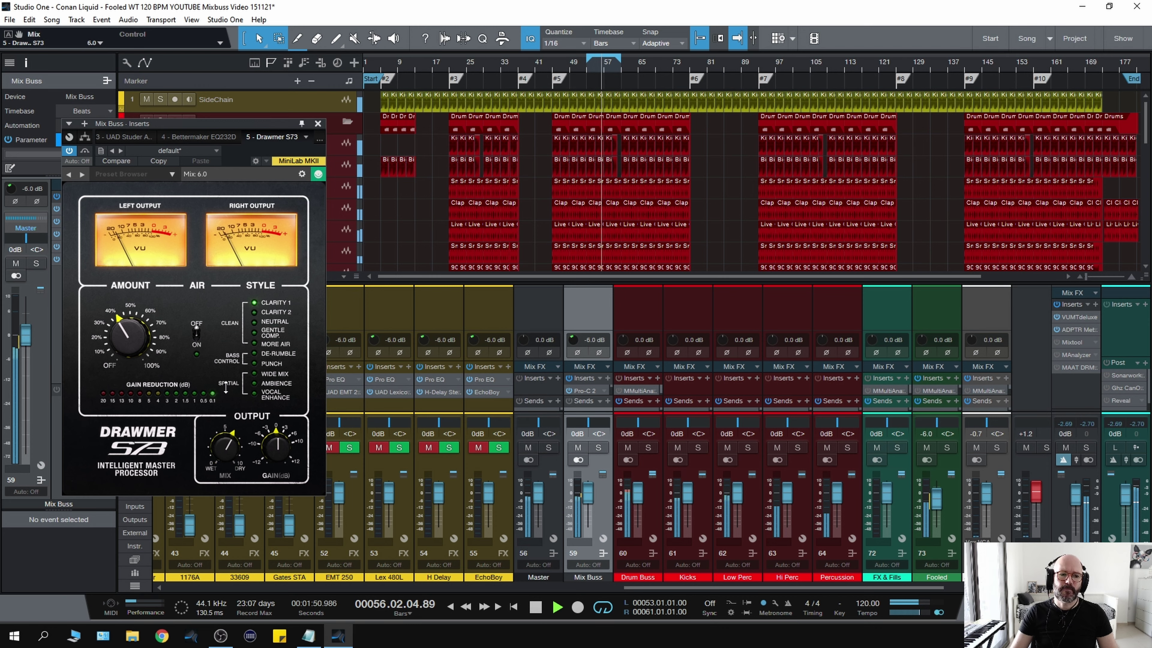
left_click_drag(127, 339, 127, 321)
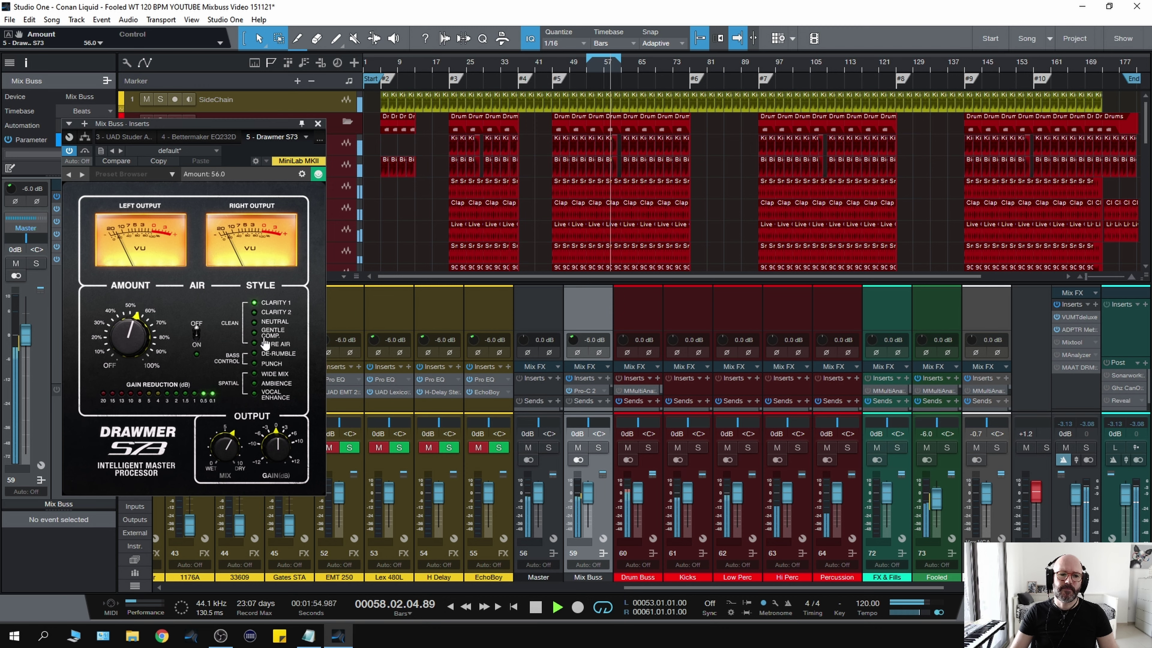
Select the S73's Gentle Comp style, switch Air on, and lower the Amount to about 46 and the Mix to 5.8
left_click(254, 336)
left_click(197, 335)
left_click_drag(127, 334, 127, 347)
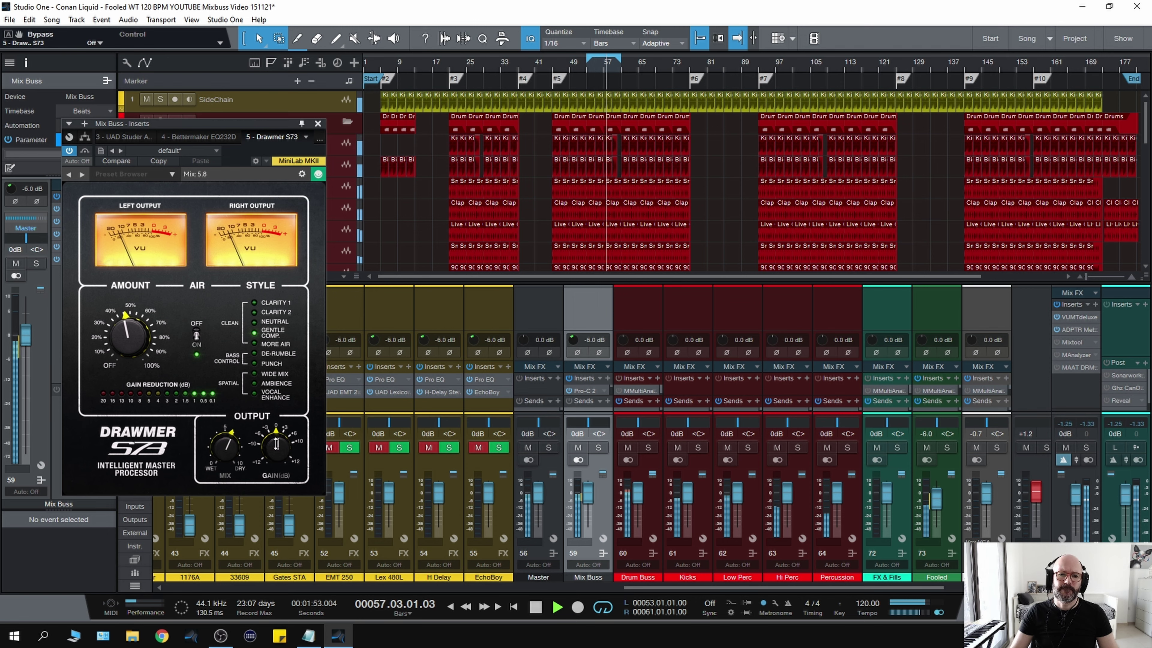
Compare the loop with the Drawmer S73 bypassed and active, set its Amount to 45.9 and replay the loop
left_click(85, 152)
left_click(85, 153)
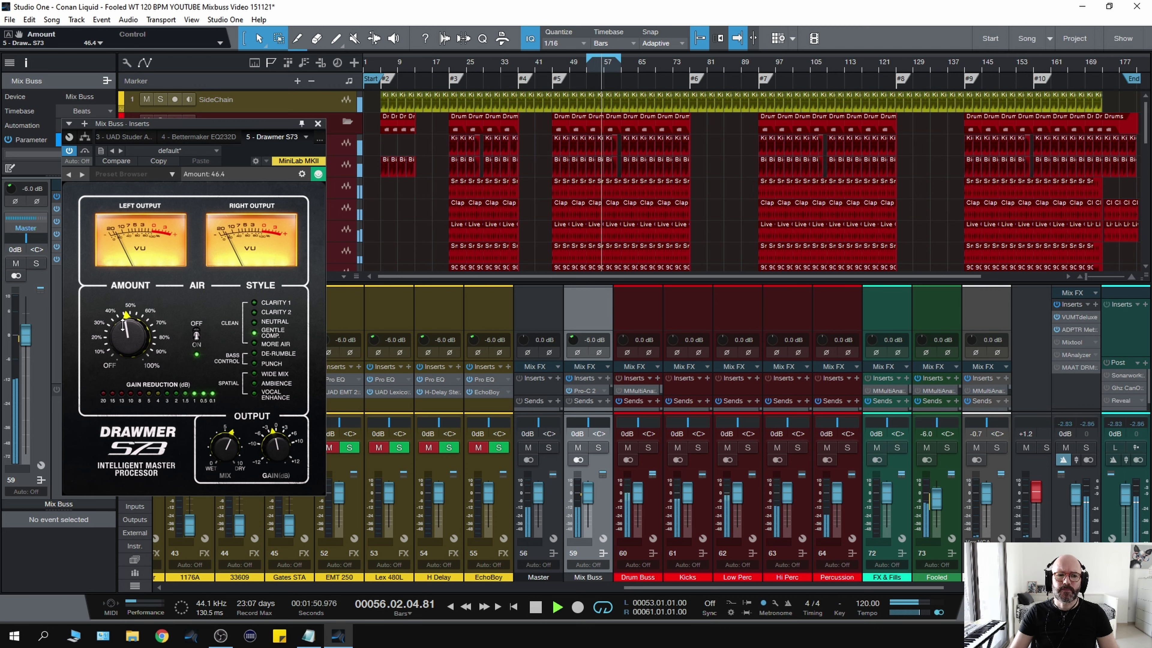
scroll(123, 327, "up", 1)
key("space")
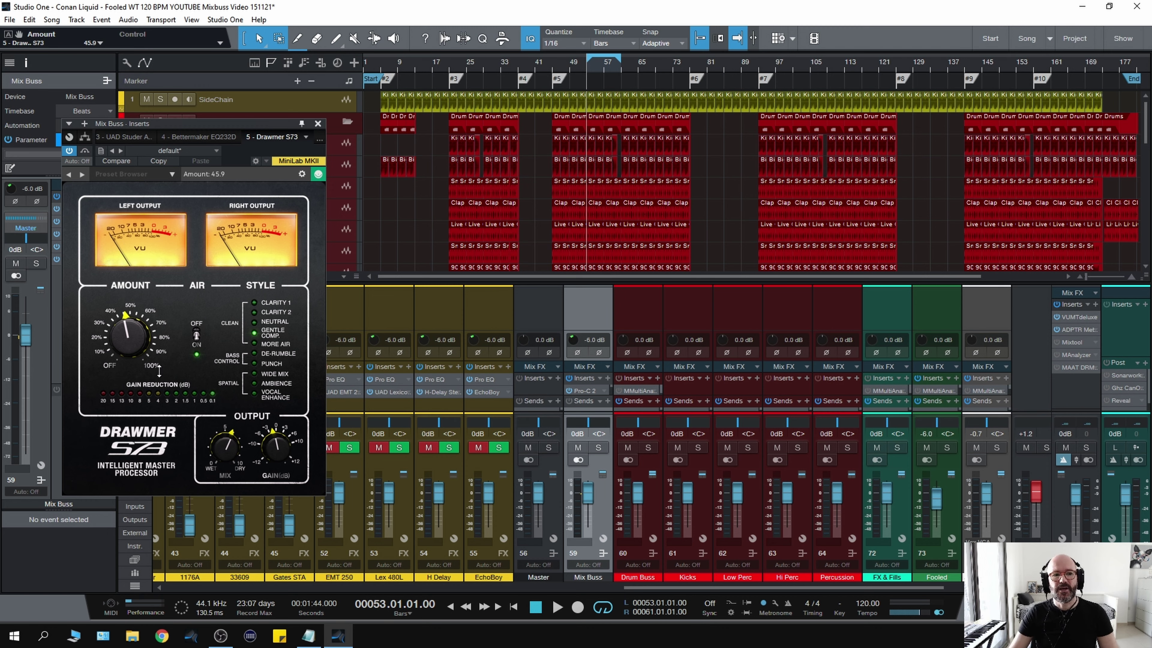
key("space")
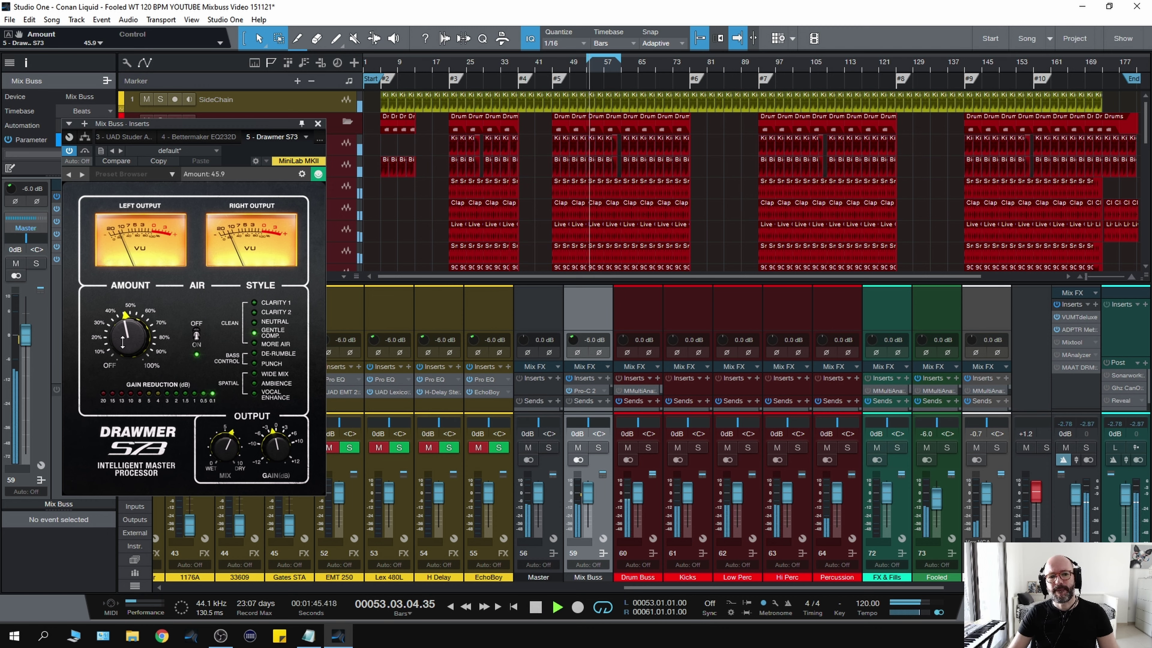
Lower the Drawmer S73's Amount to 42.4 and compare the loop with Air off and on, leaving Air on
left_click_drag(122, 342, 122, 345)
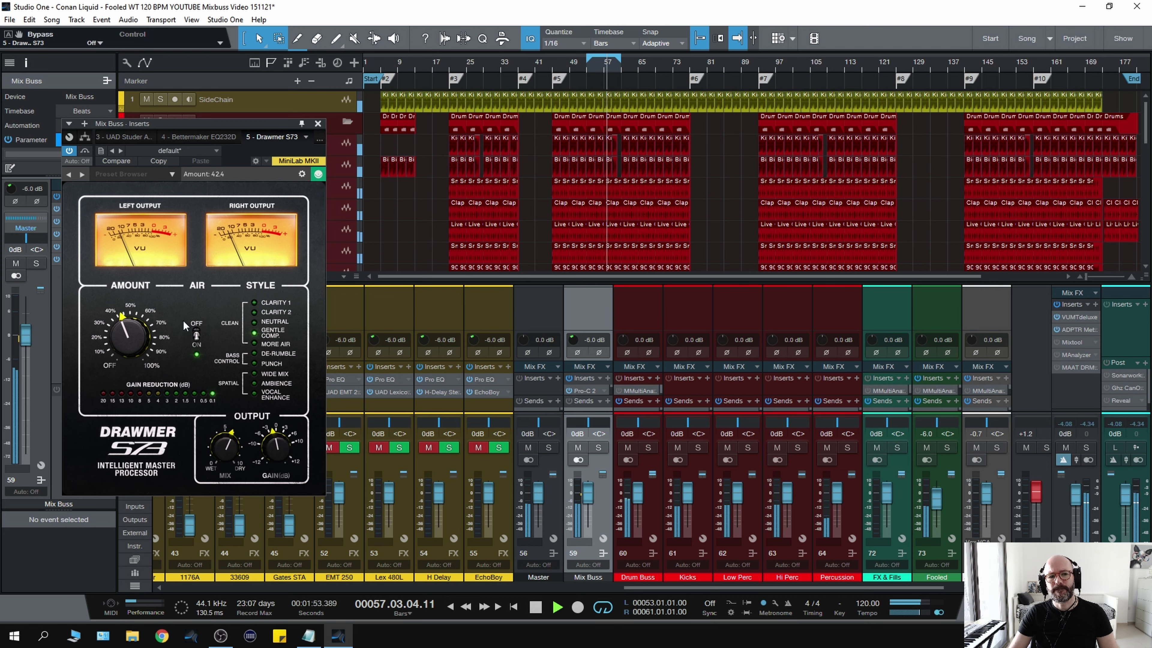
left_click(196, 336)
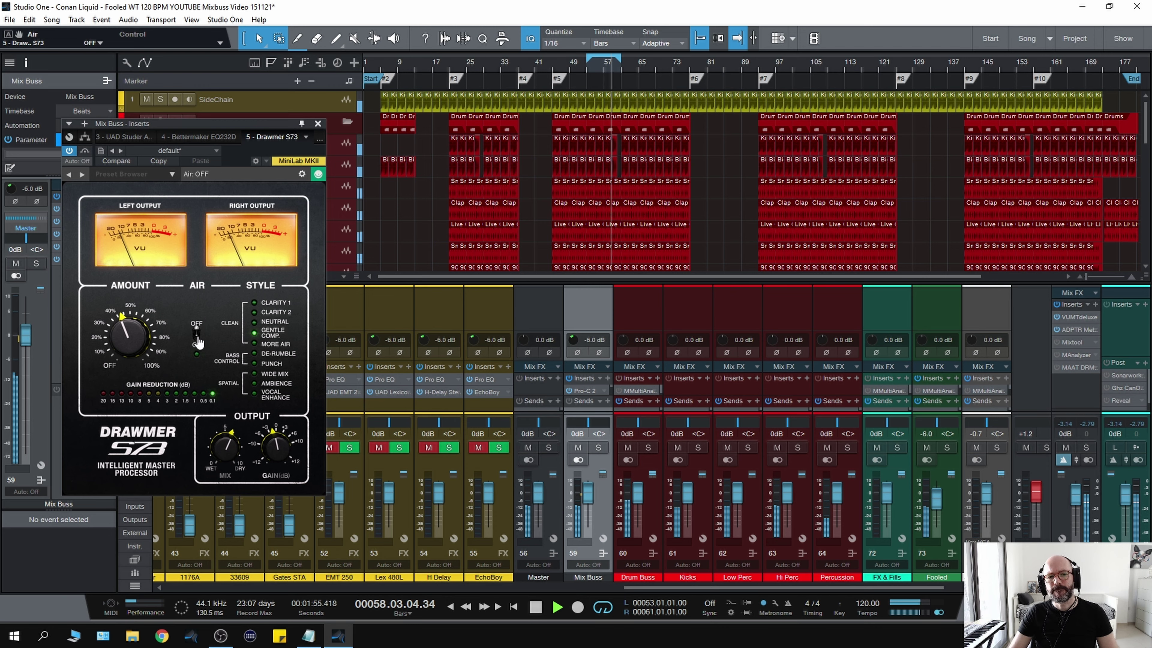
left_click(197, 338)
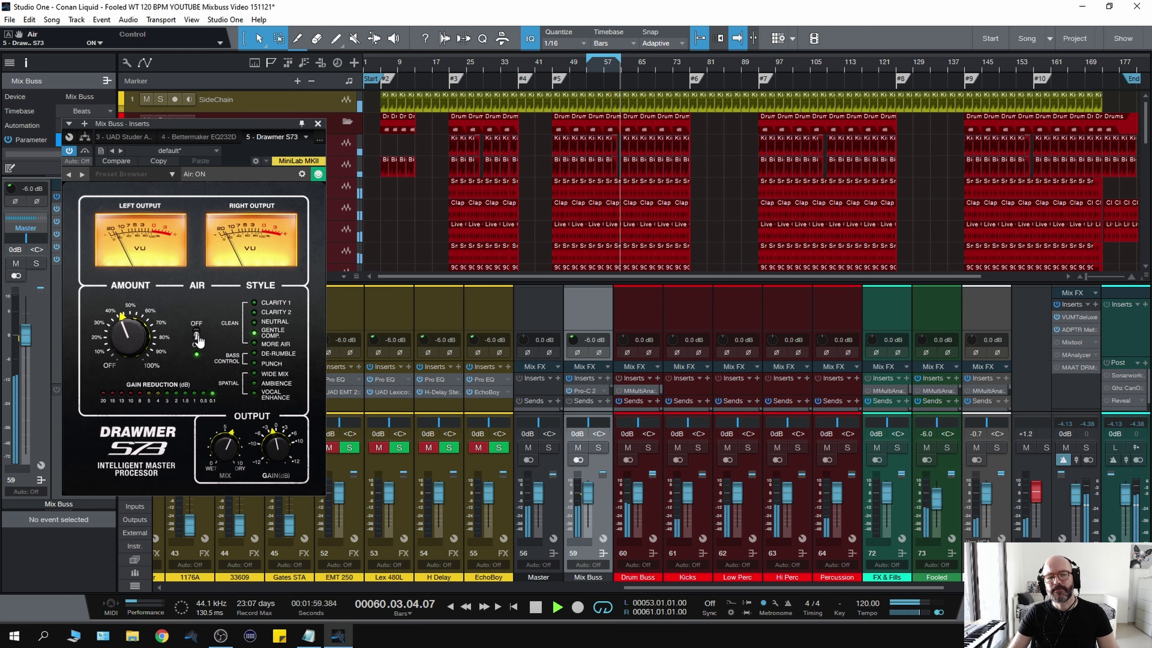
key("space")
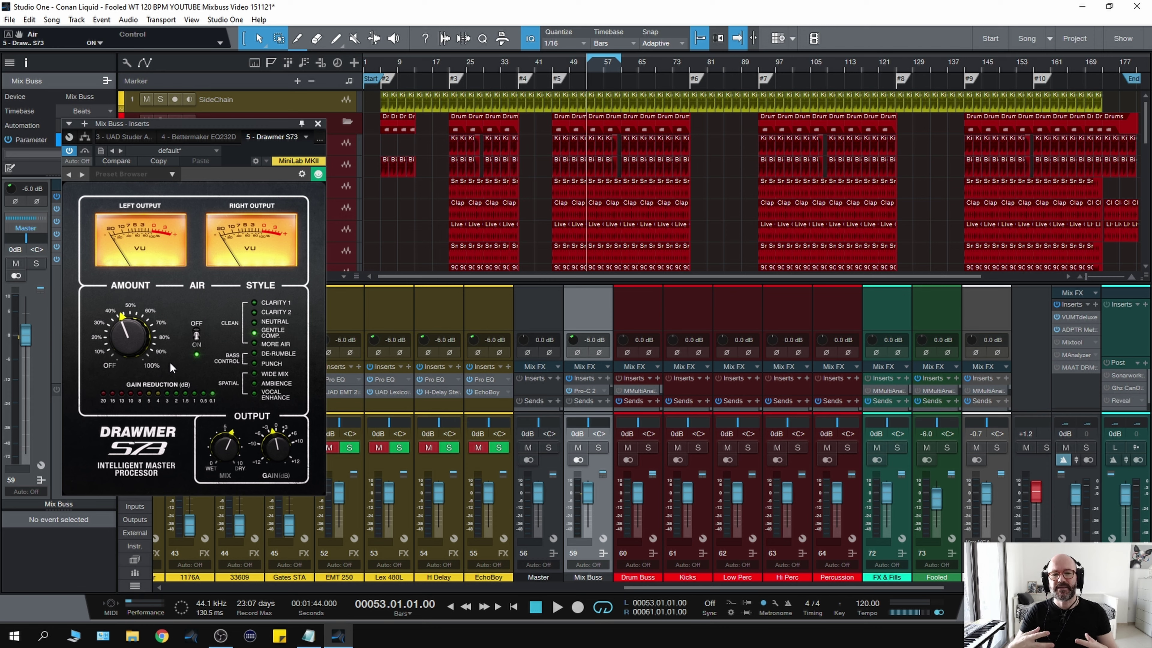
key("space")
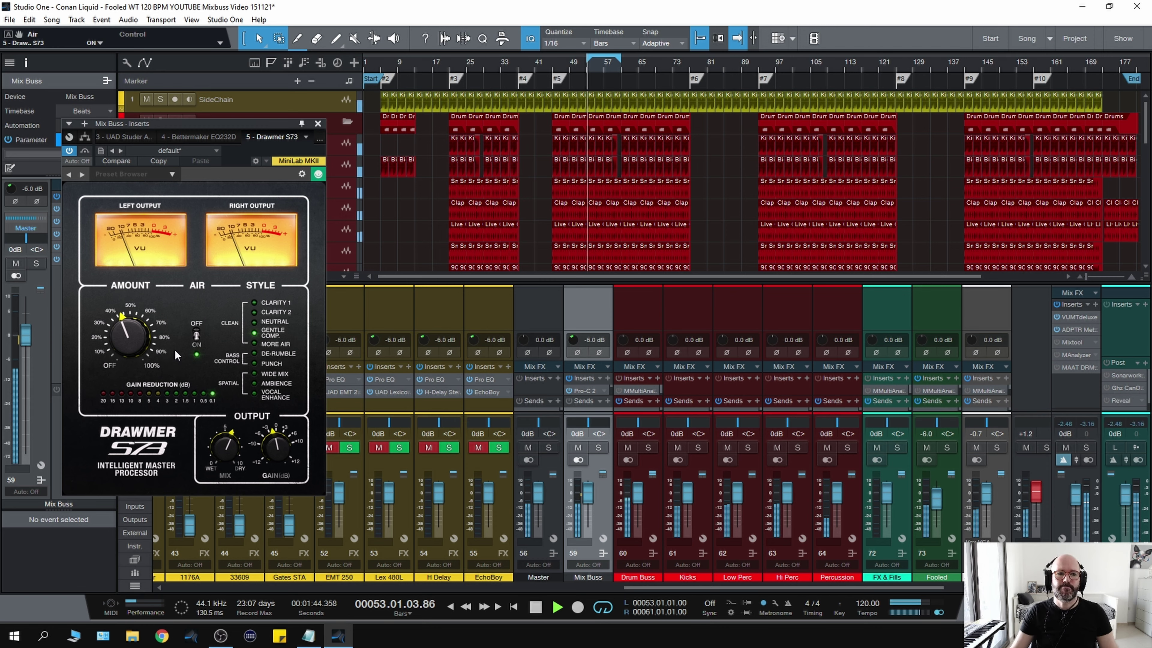
key("space")
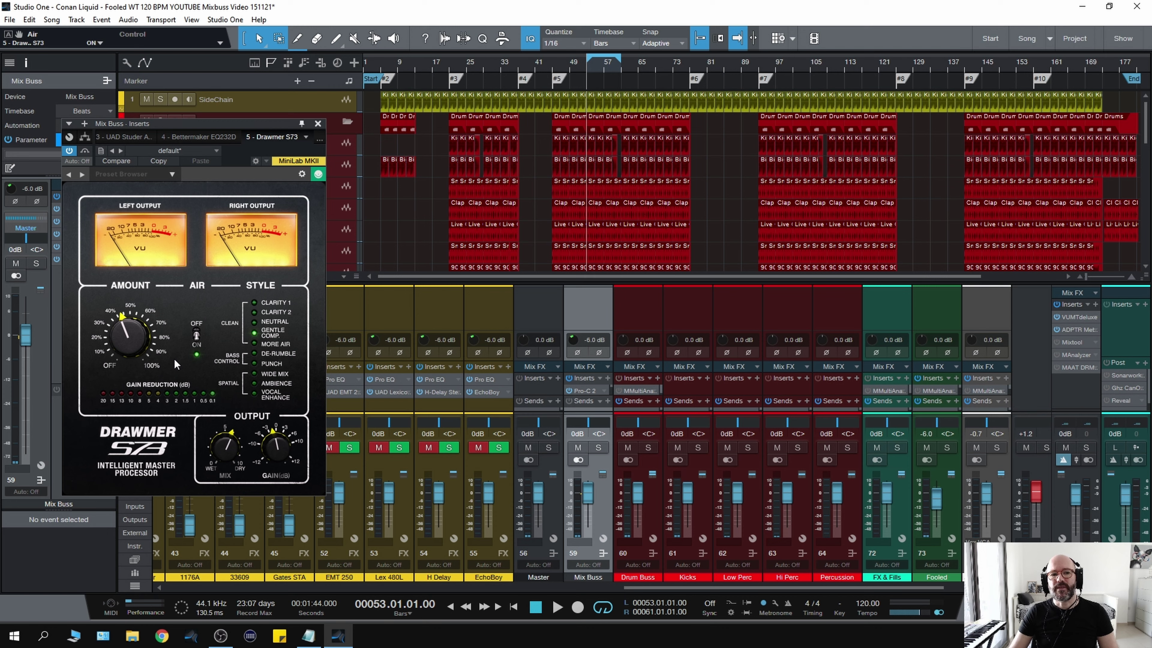
Compare the playing loop with the Drawmer S73 active and bypassed, ending with it bypassed
mouse_move(165, 361)
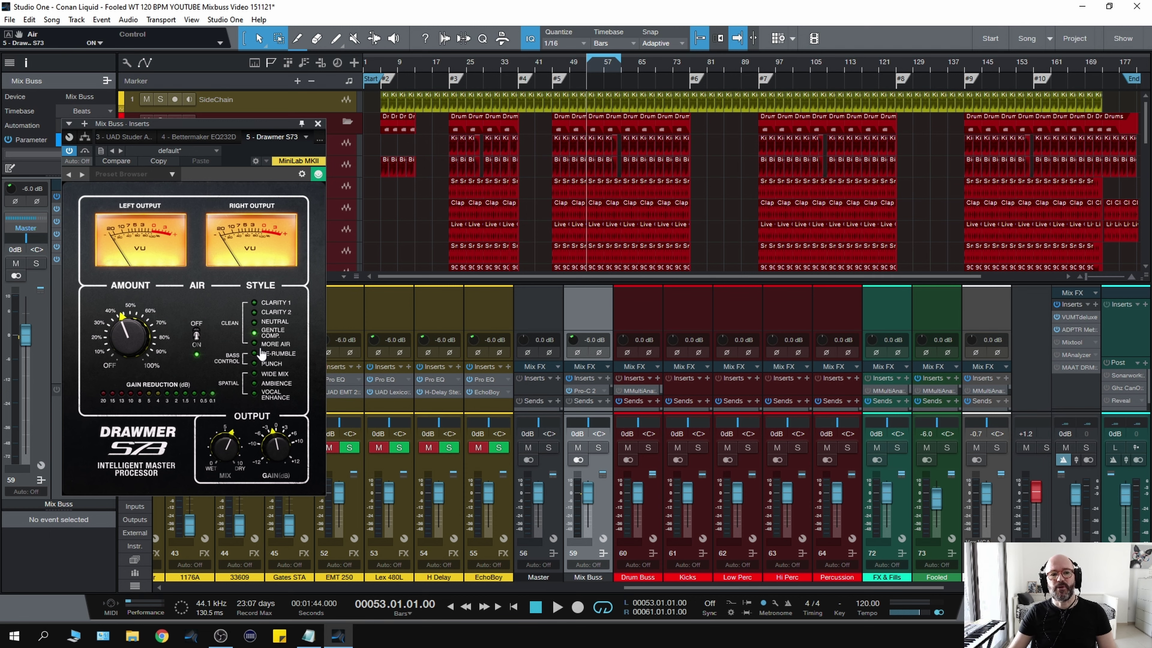
key("space")
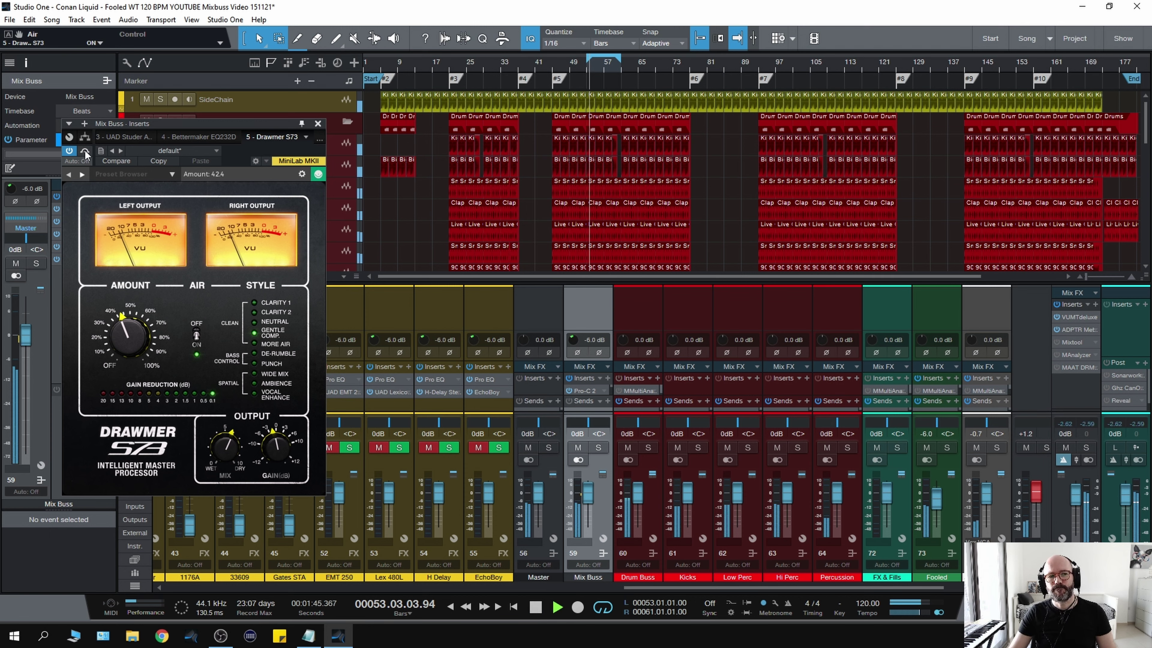
left_click(85, 150)
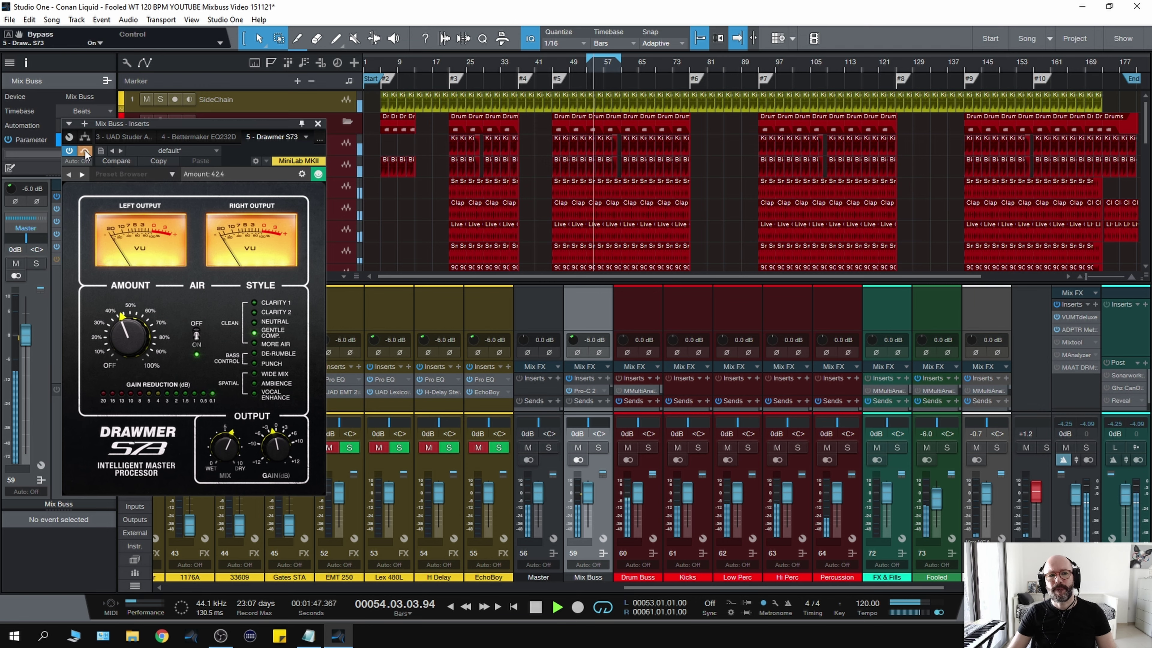
left_click(85, 150)
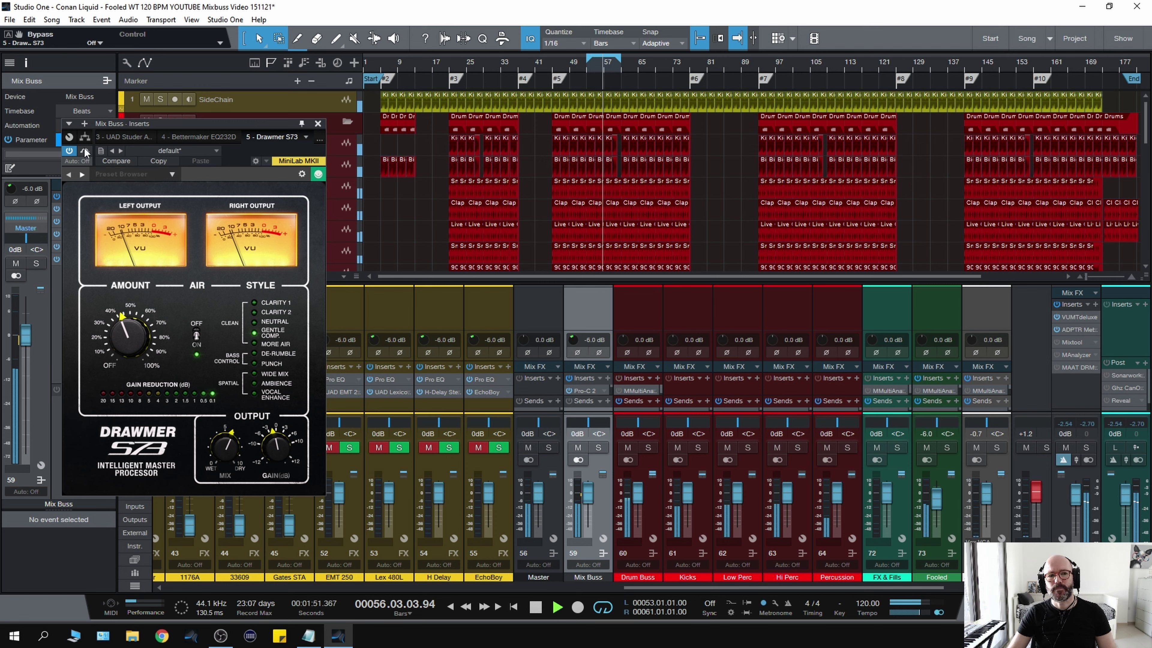
left_click(85, 150)
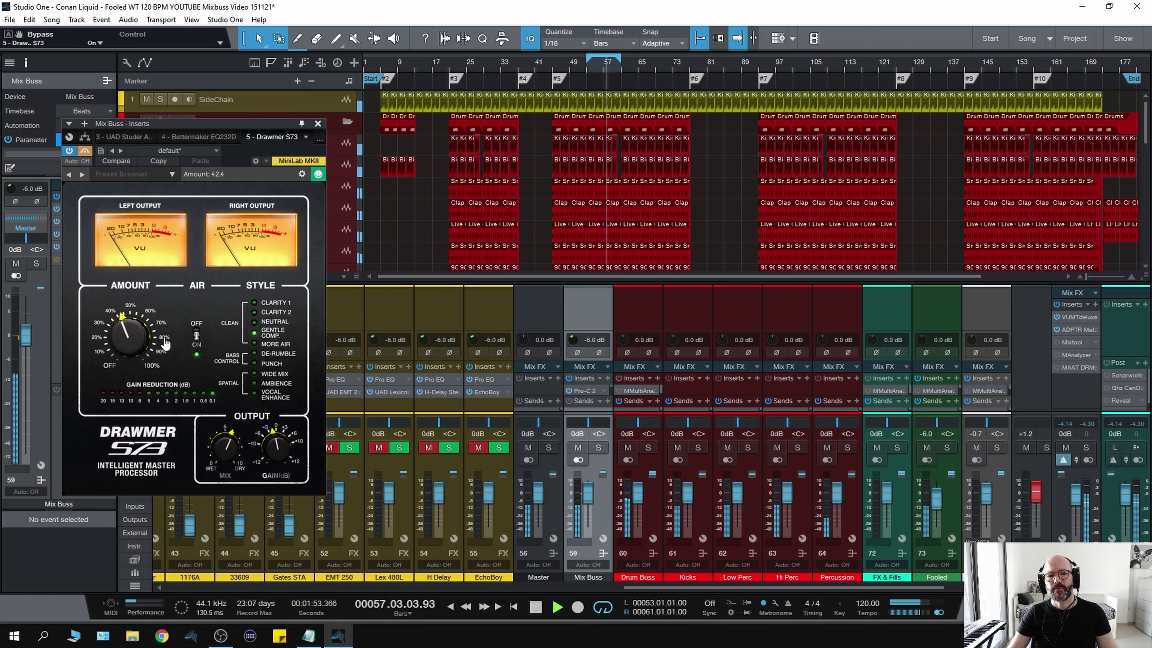
key("space")
key("space")
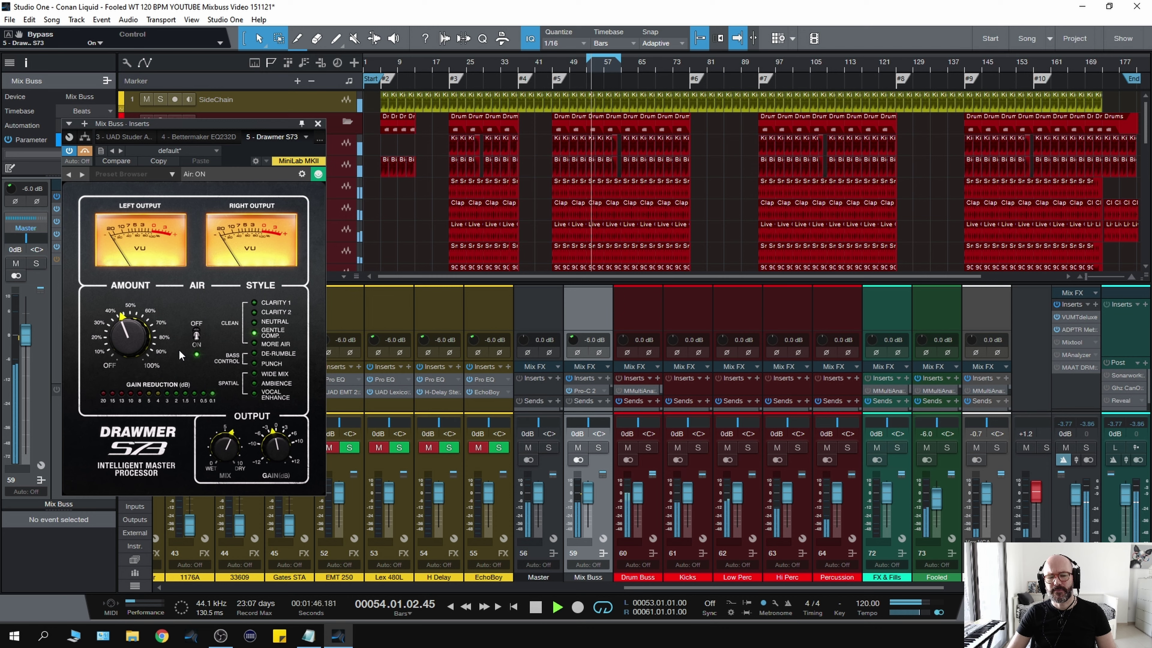
Replay the loop several times with the Drawmer S73 bypassed
key("space")
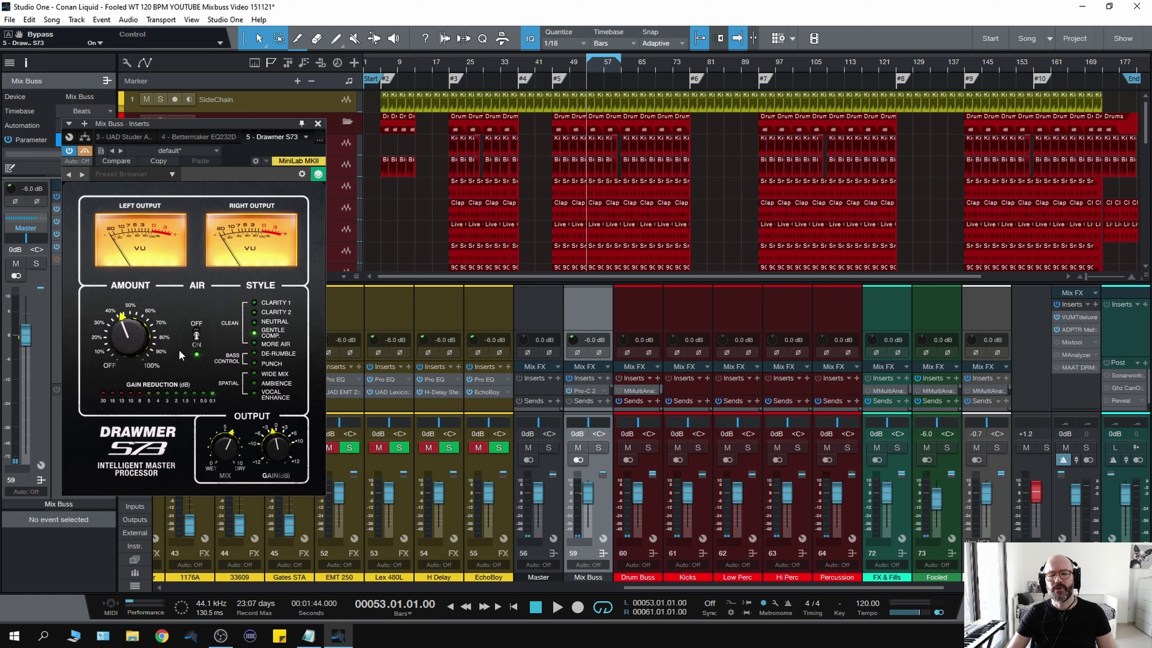
key("space")
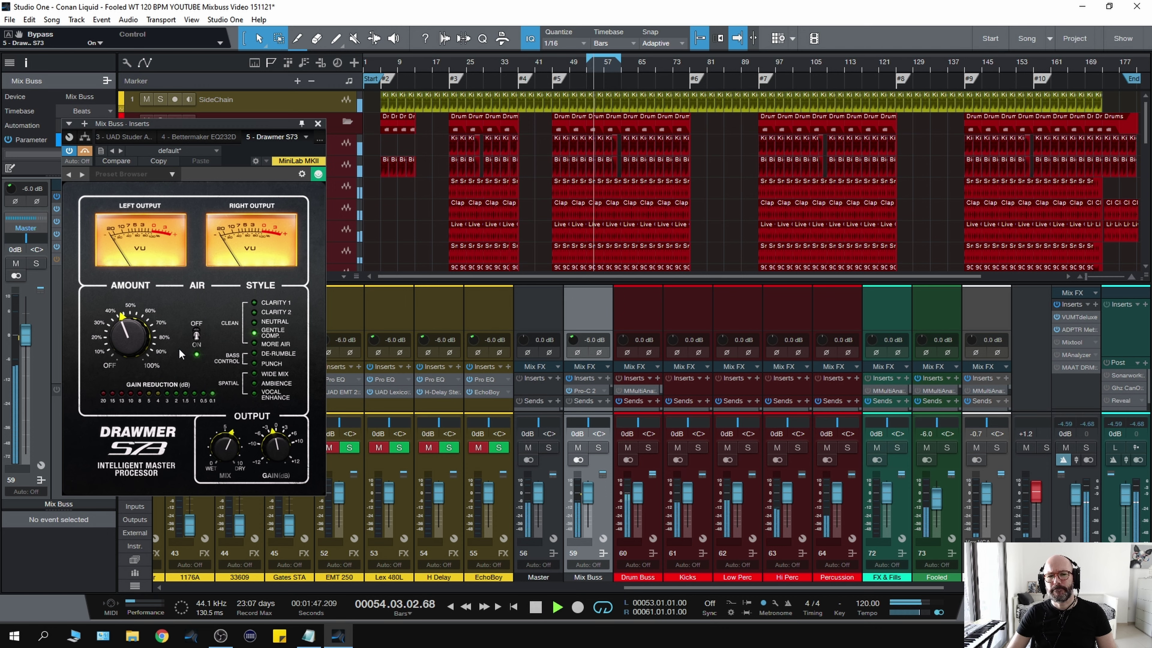
key("space")
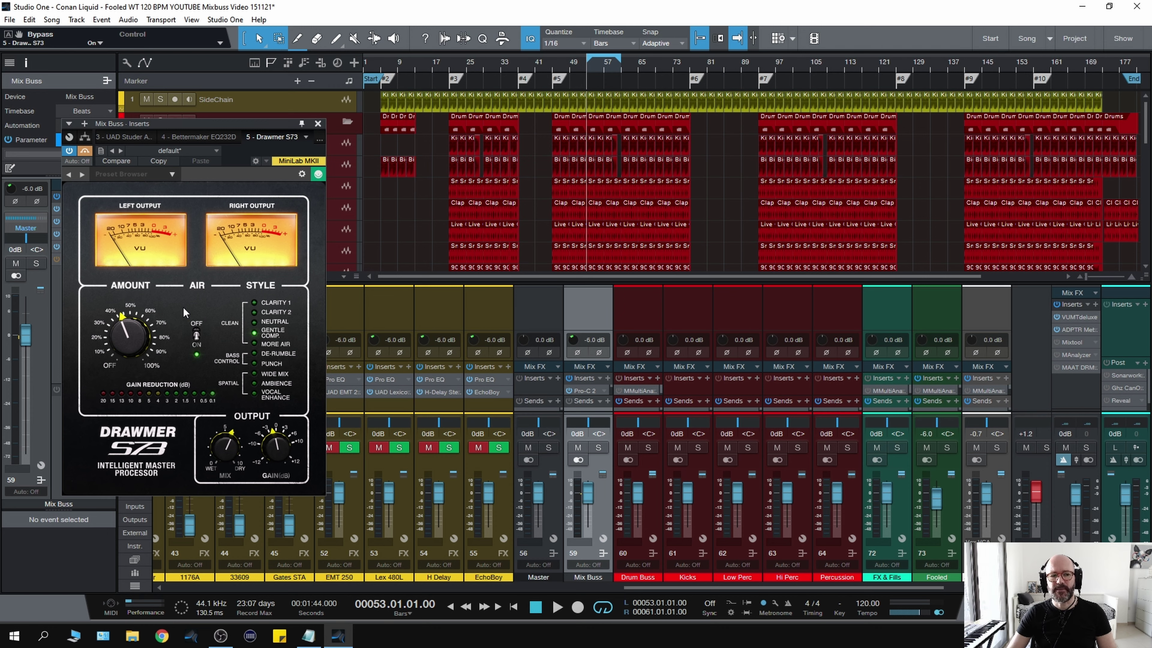
key("space")
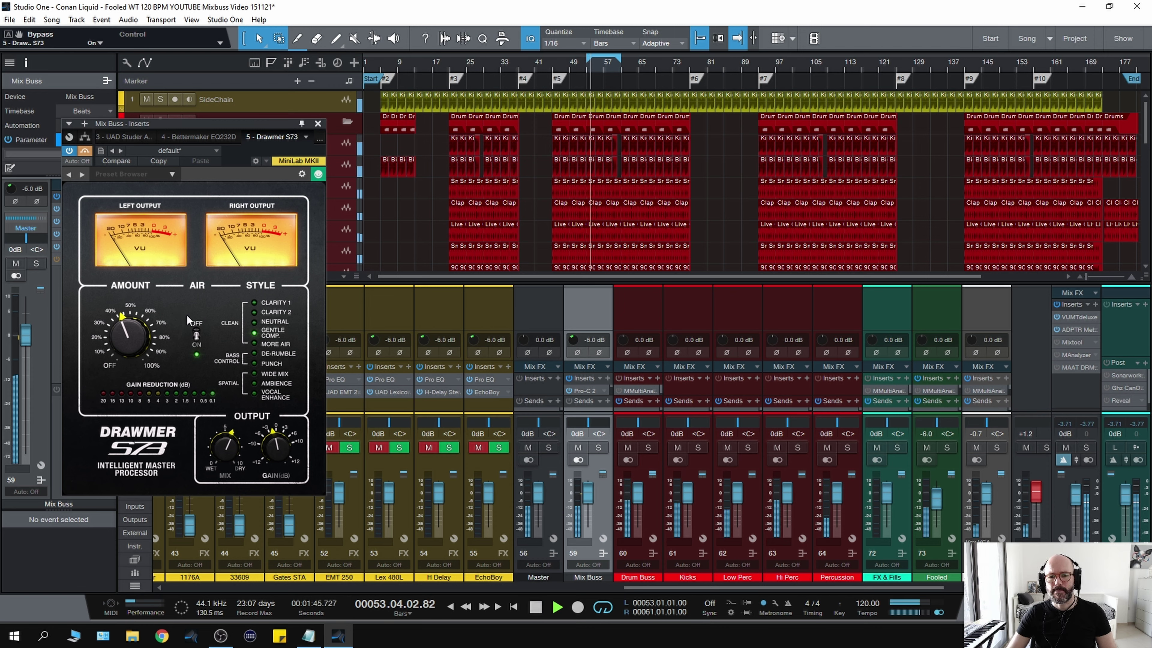
key("space")
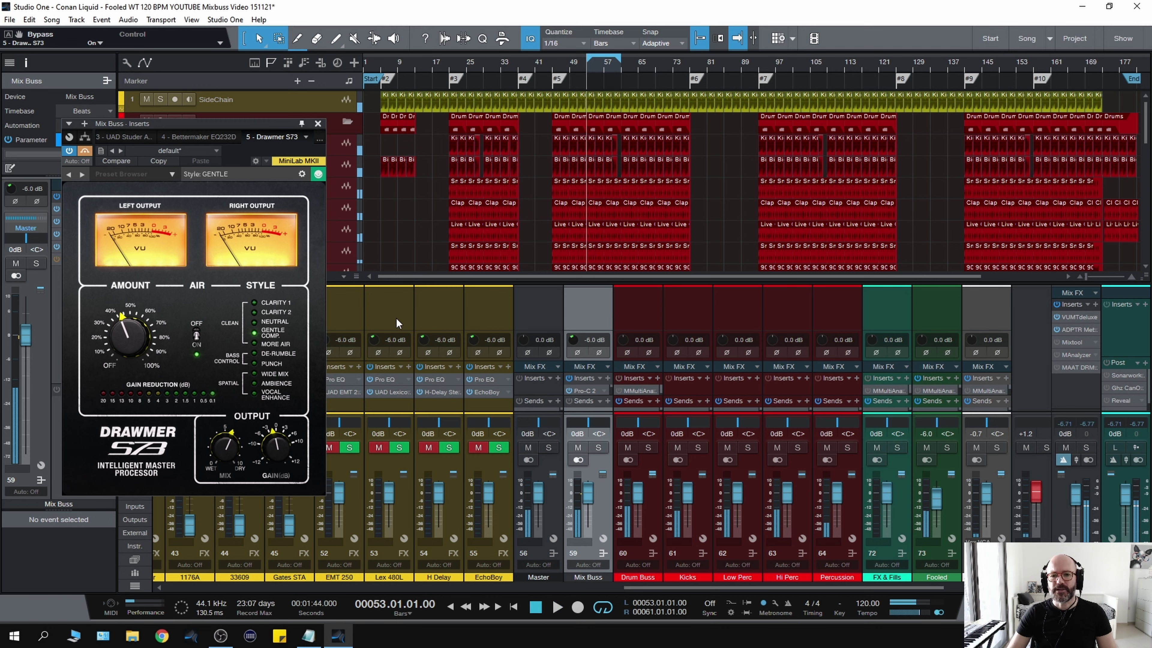
Stop the loop and add FabFilter Pro-Q 3 as the next Mix Buss insert after the Drawmer S73
key("space")
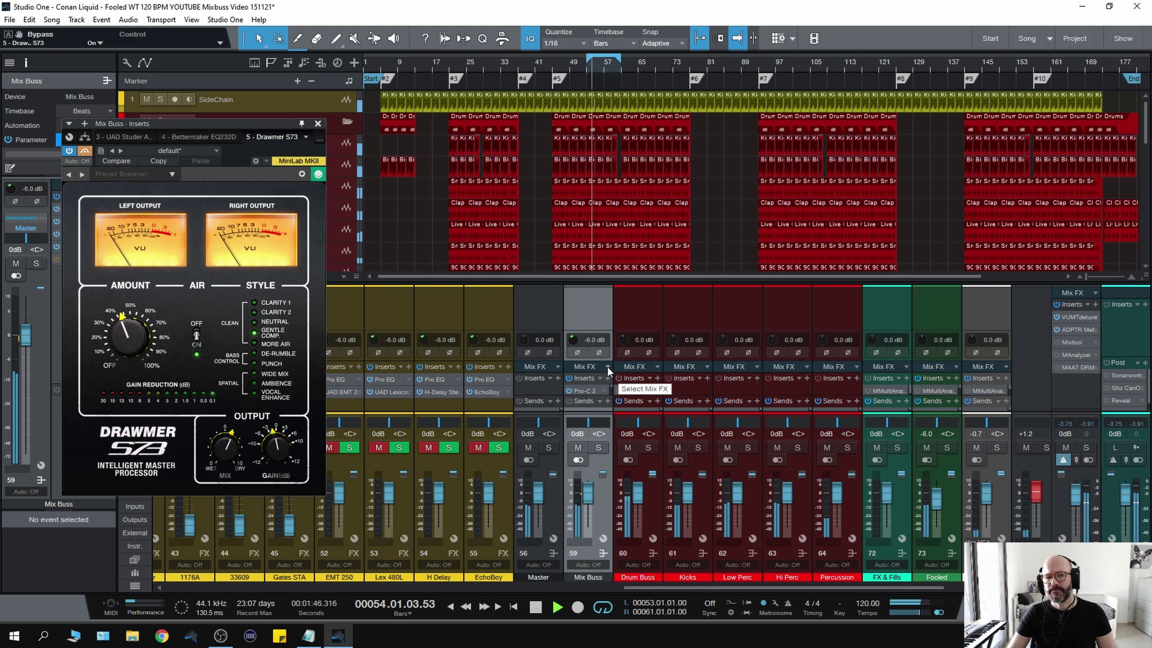
key("space")
left_click(607, 368)
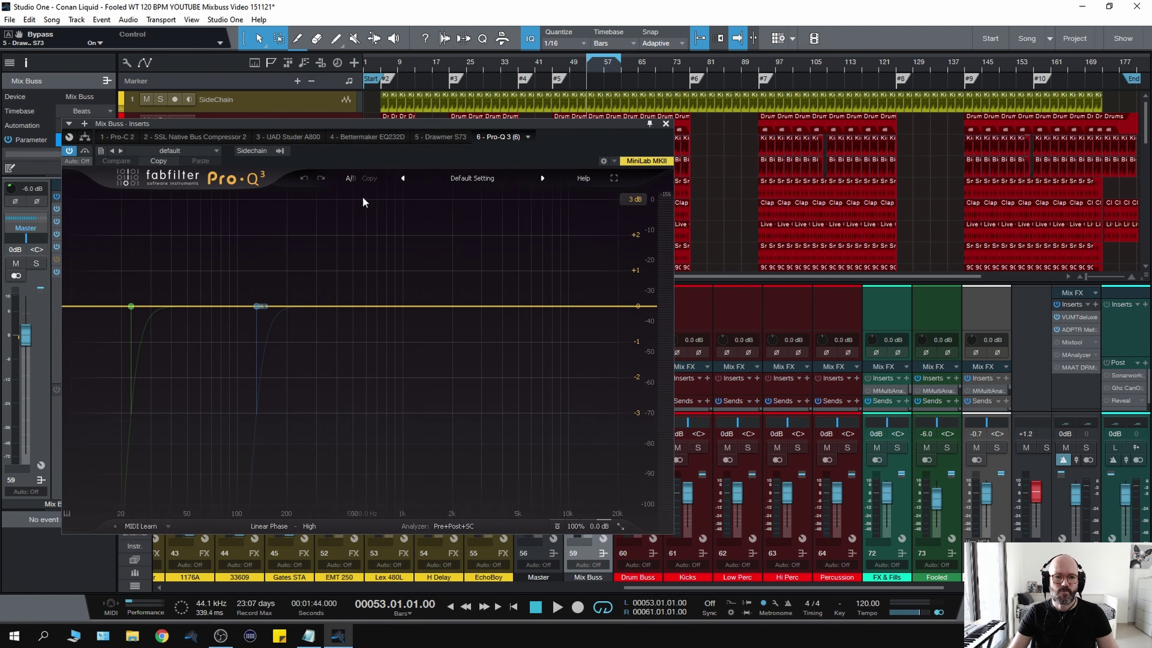
While the loop plays, add a Pro-Q 3 bell band, solo it, and set it to 8156.4 Hz with a Q of 40
key("space")
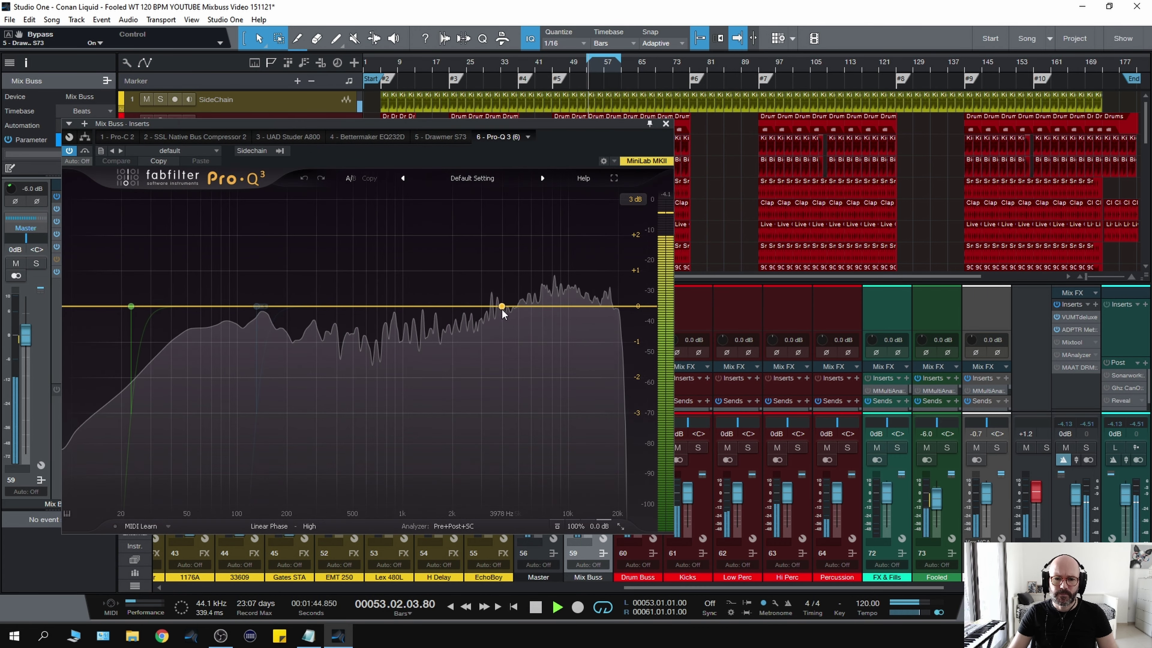
left_click(532, 306)
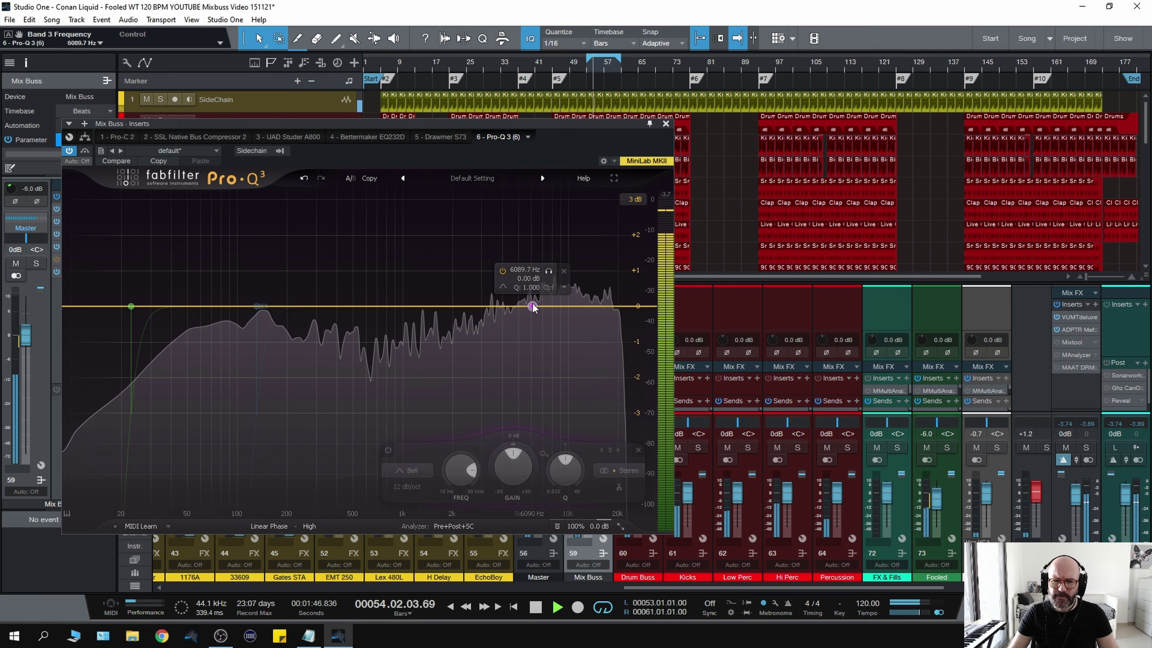
mouse_move(550, 275)
left_mouse_down()
mouse_move(557, 282)
mouse_move(544, 282)
mouse_move(571, 277)
left_mouse_up()
scroll(550, 277, "up", 10)
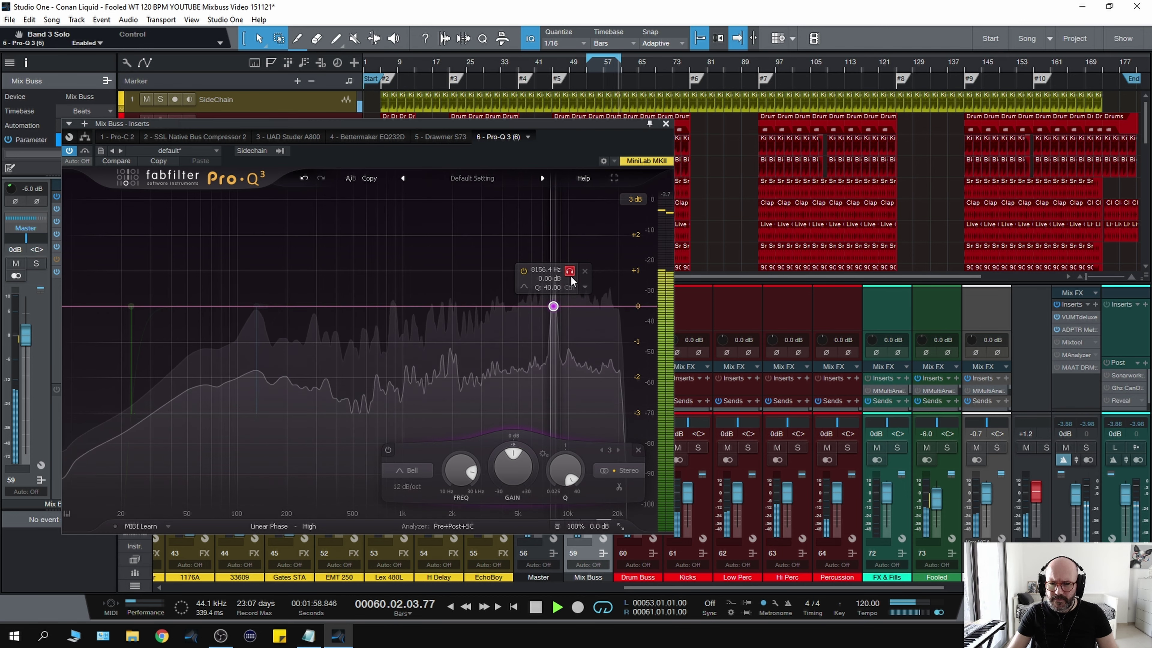
Unsolo the 8156.4 Hz band, give it a dynamic range of -2.94 dB, and stop playback
left_click(571, 276)
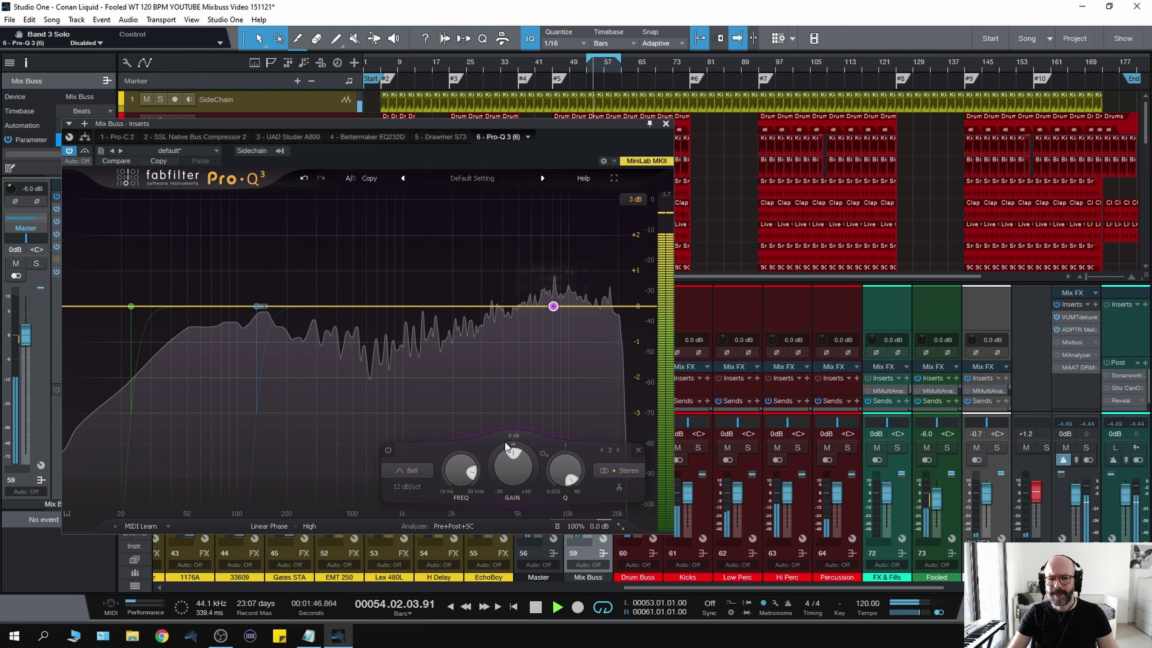
left_click_drag(498, 459, 481, 560)
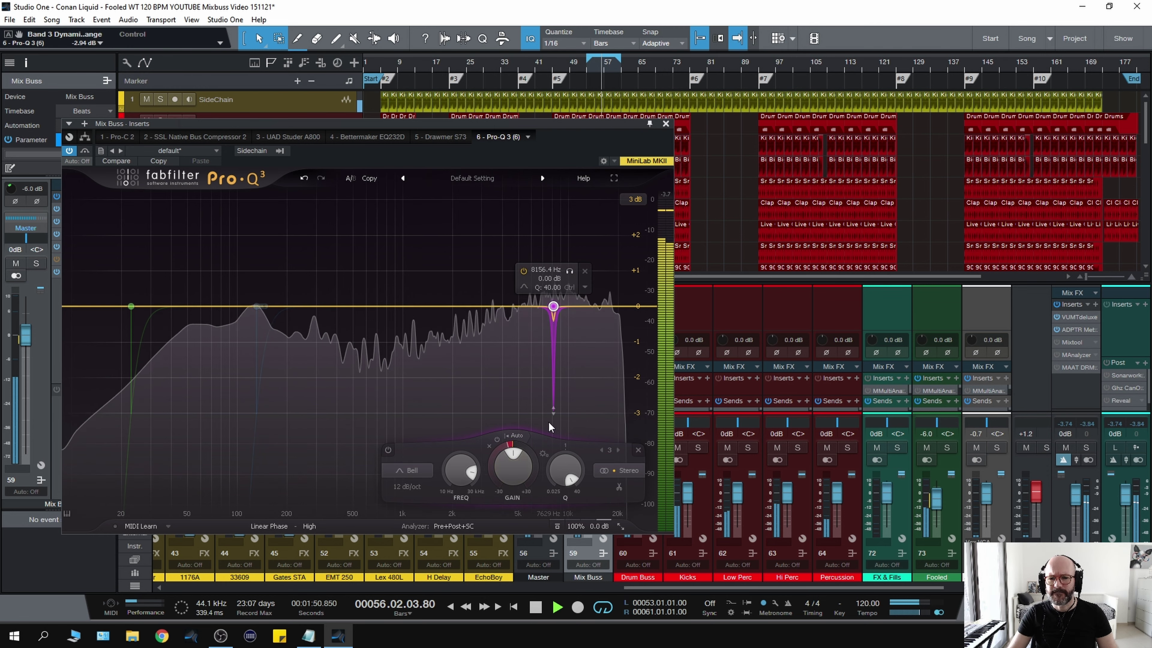
key("space")
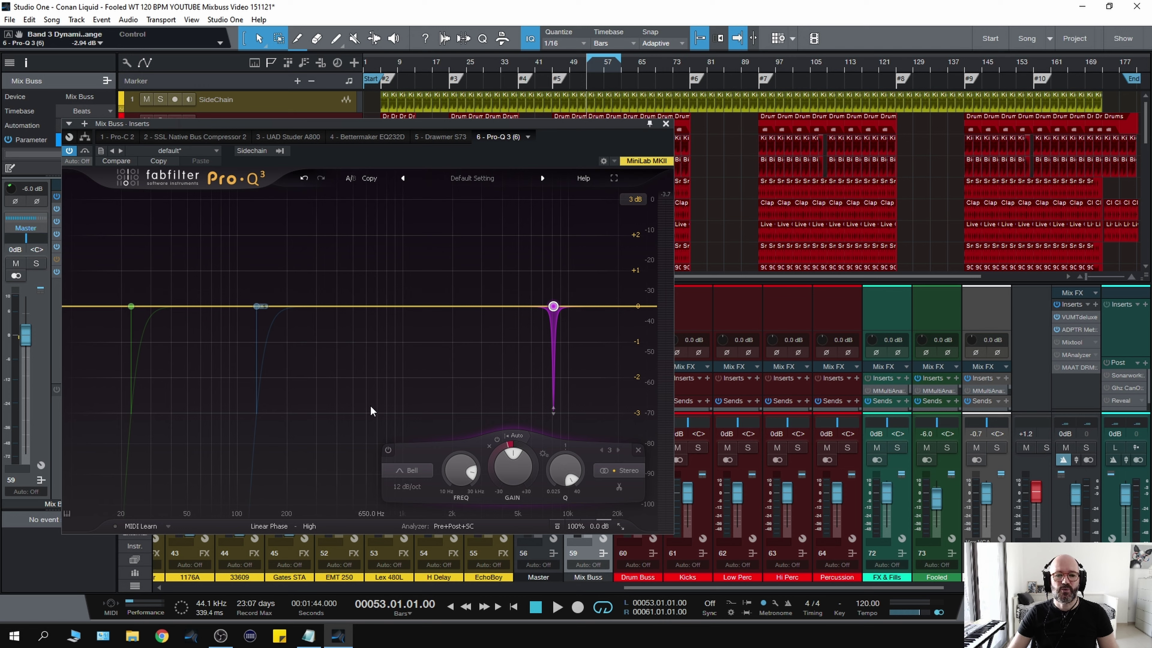
Review Pro-Q 3's processing mode options, keeping Linear Phase, and audition the 8156.4 Hz band briefly soloed in the loop
left_click(274, 528)
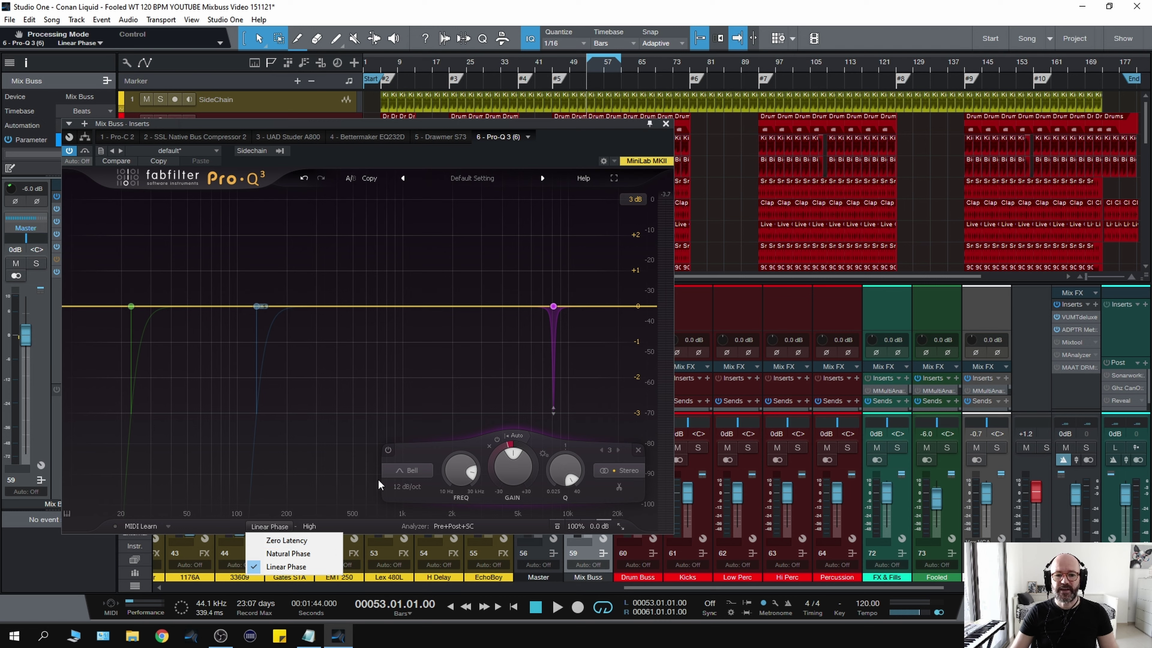
left_click(318, 412)
key("space")
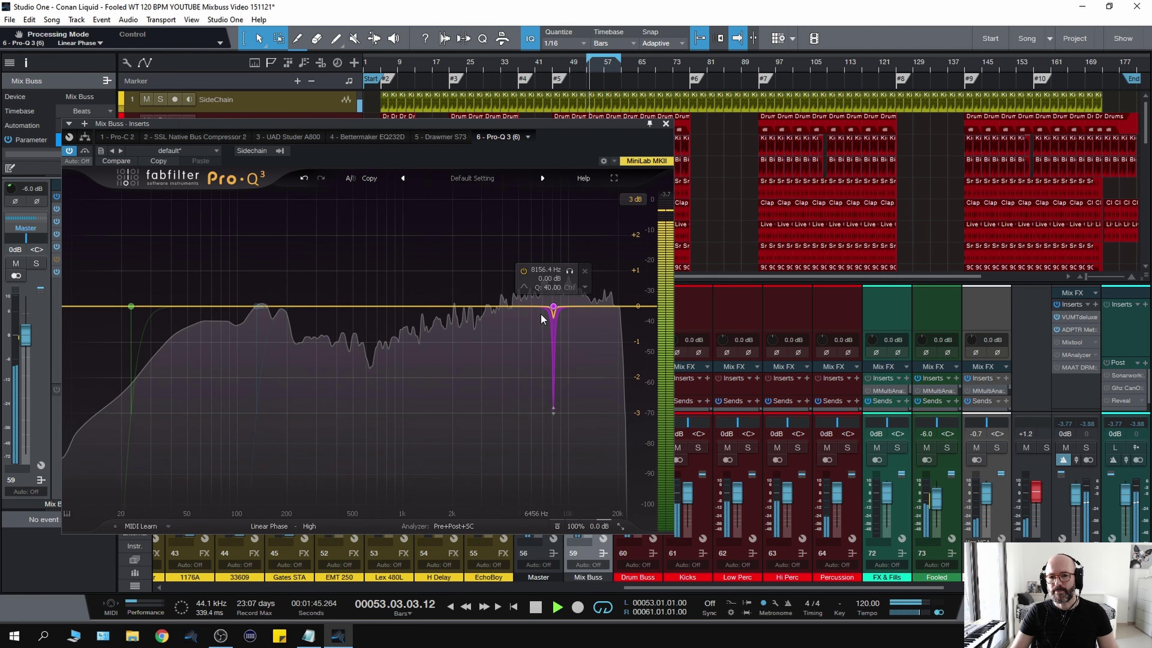
left_click(569, 271)
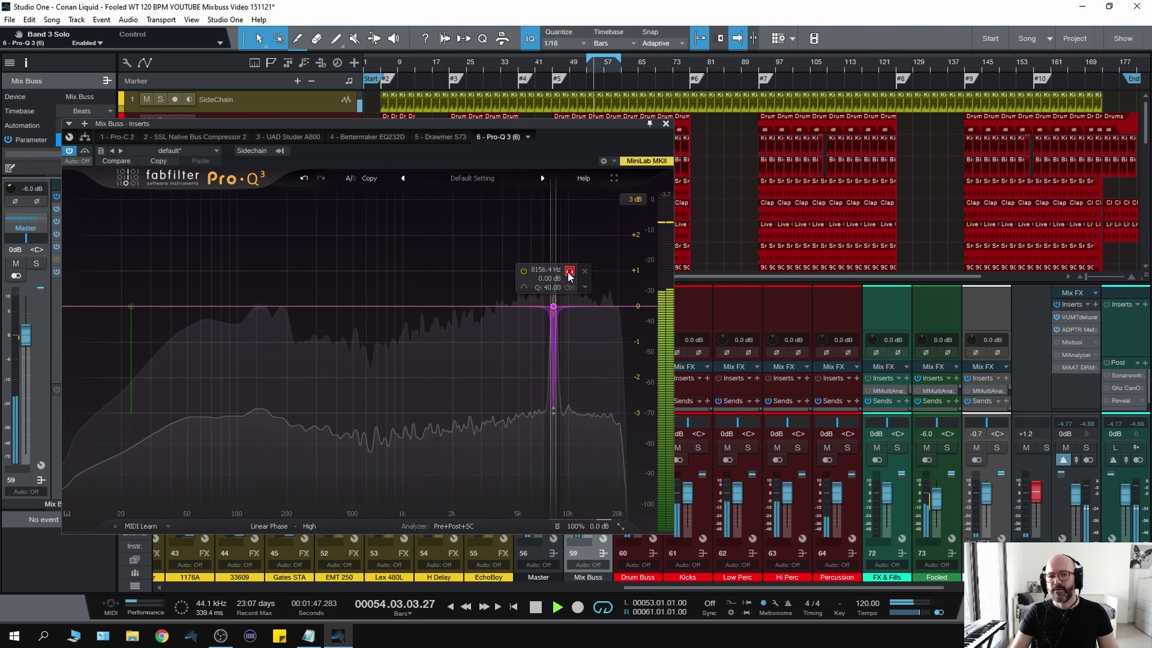
left_click(568, 272)
key("space")
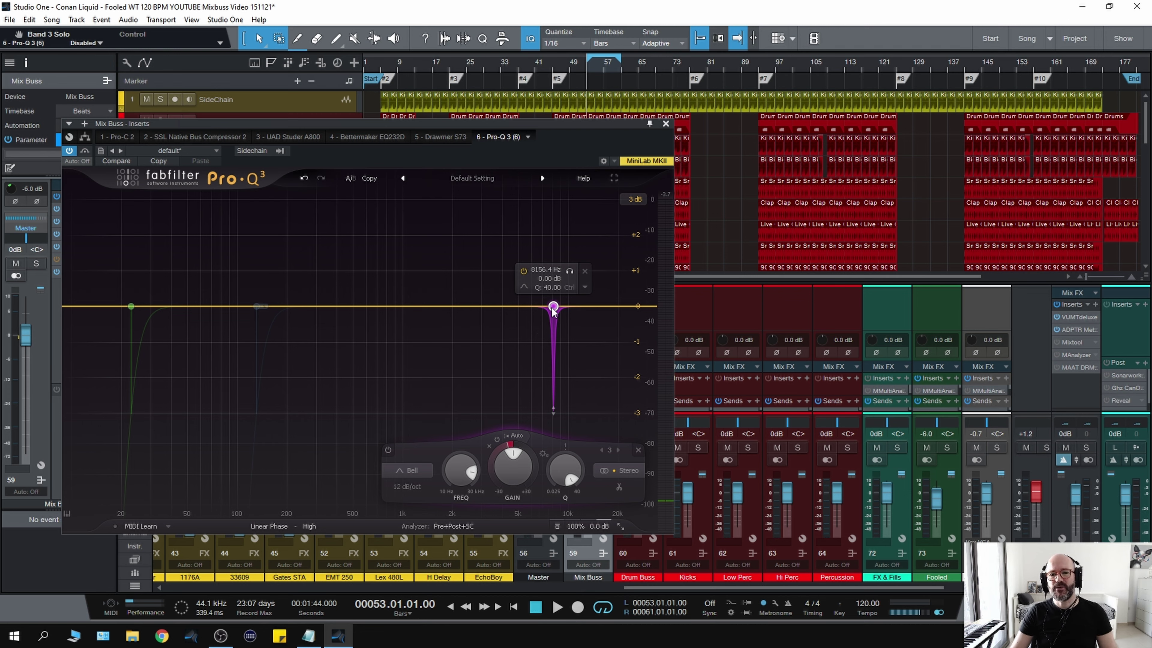
Replay the loop and briefly solo Pro-Q 3's dynamic 8156.4 Hz band once more to hear what it reduces
key("space")
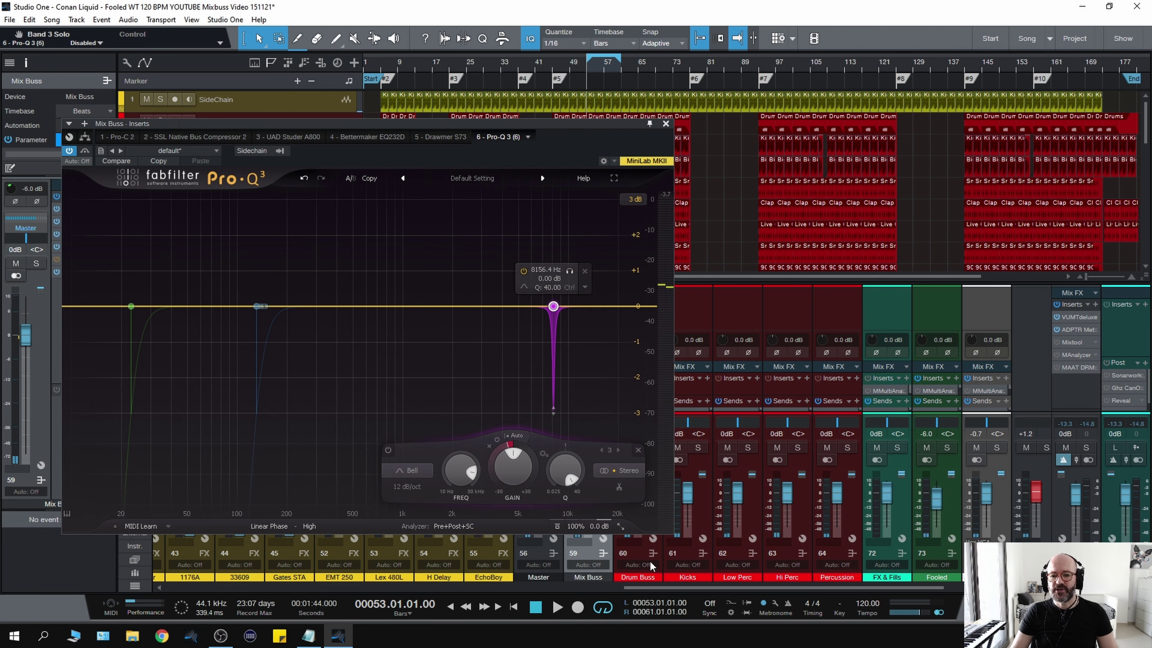
left_click_drag(642, 589, 615, 585)
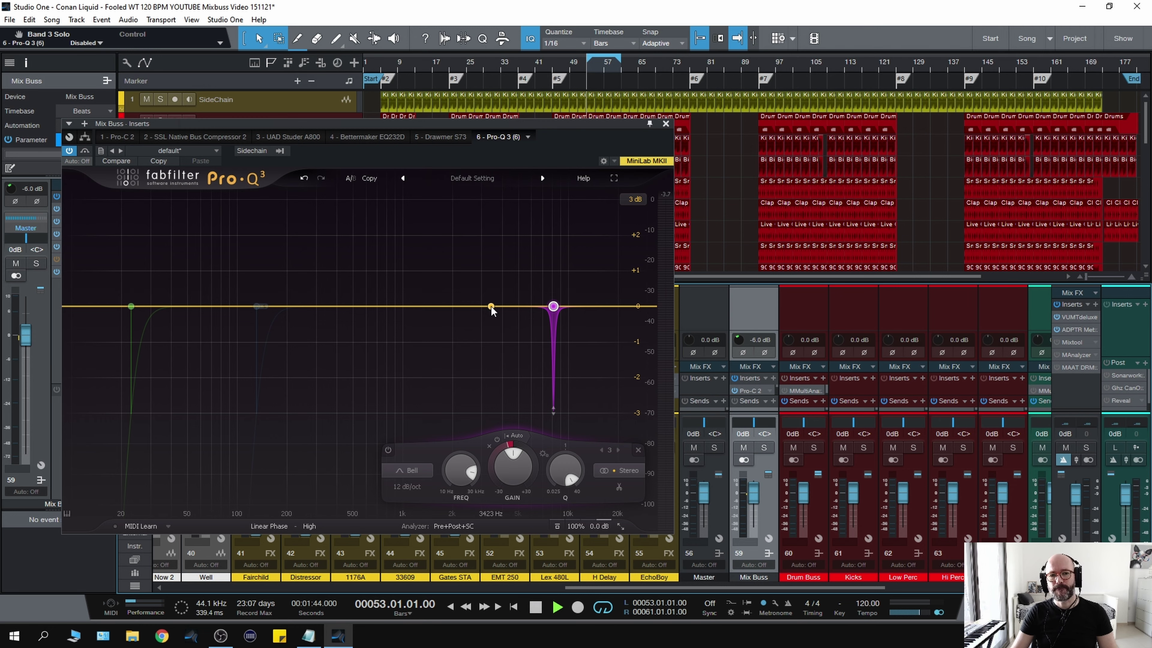
key("space")
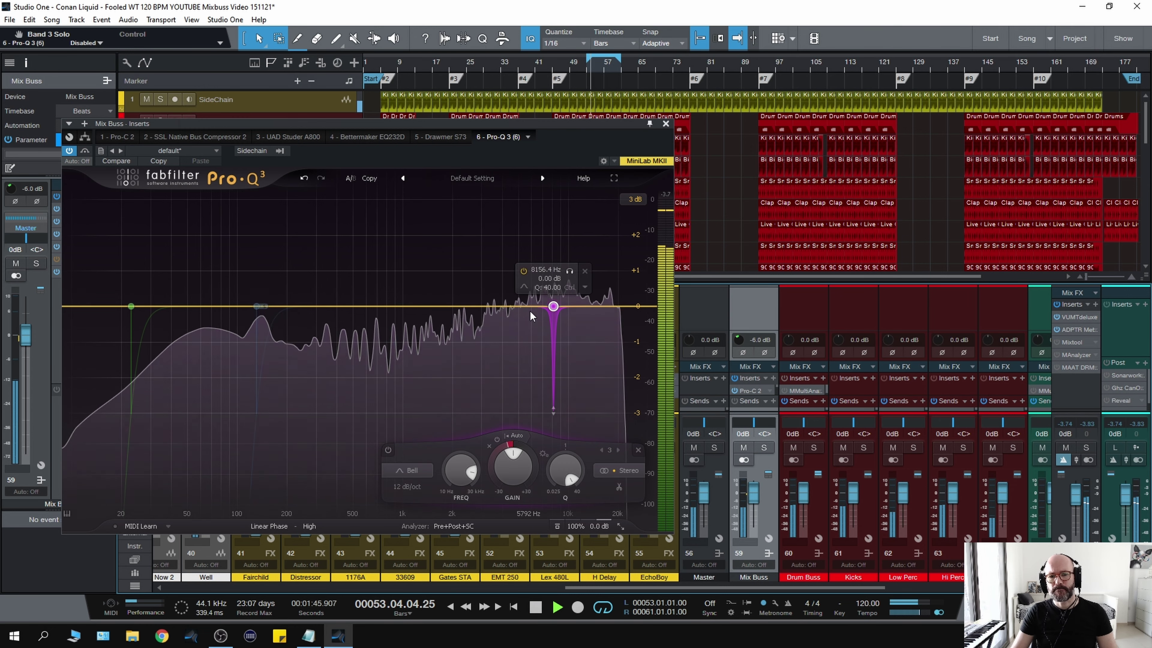
left_click(570, 270)
left_click(569, 271)
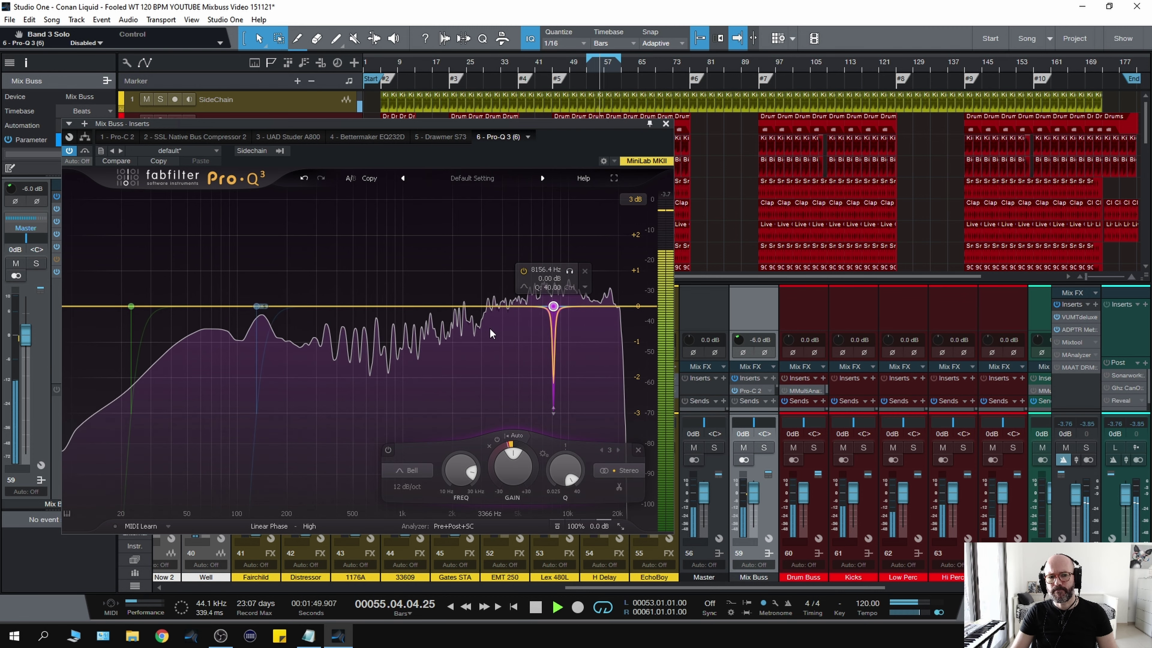
Add a Pro-Q 3 bell band at 1166.0 Hz with a Q of 40, tuning it in solo, and give it a dynamic cut
key("space")
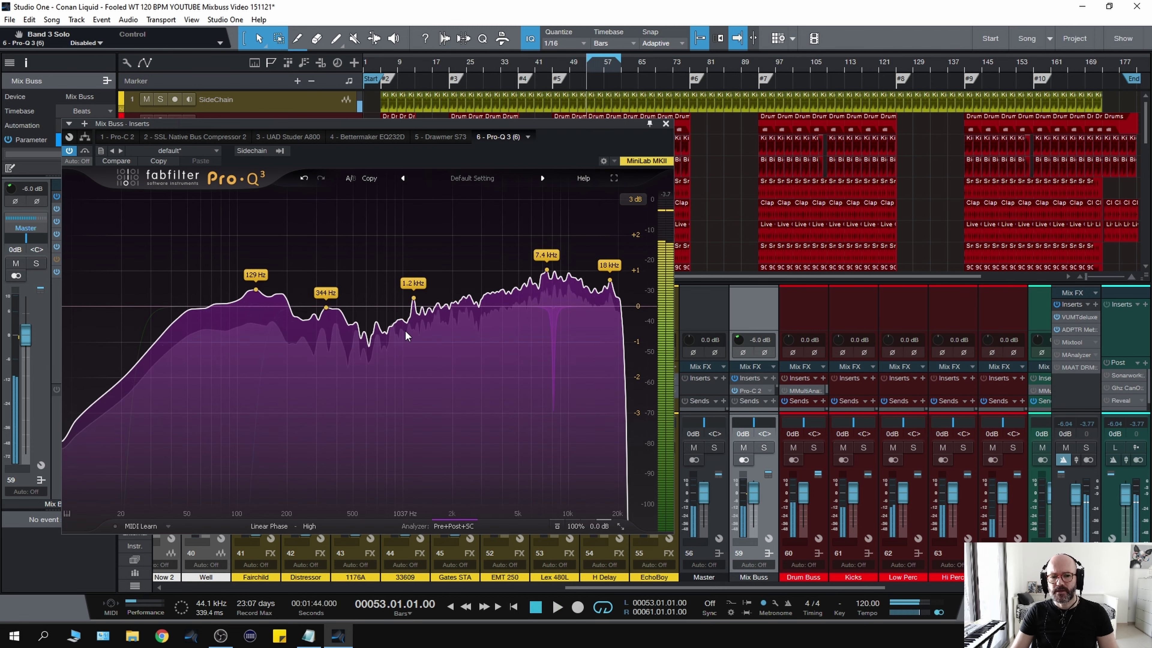
double_click(413, 306)
left_click(427, 272)
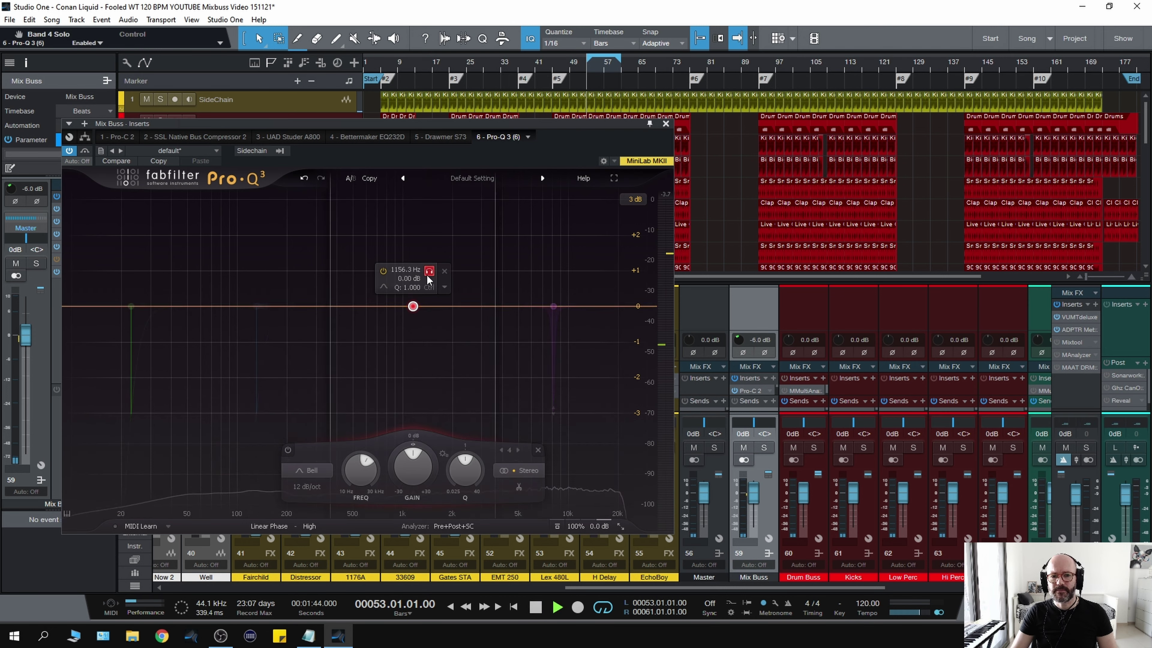
scroll(427, 277, "up", 10)
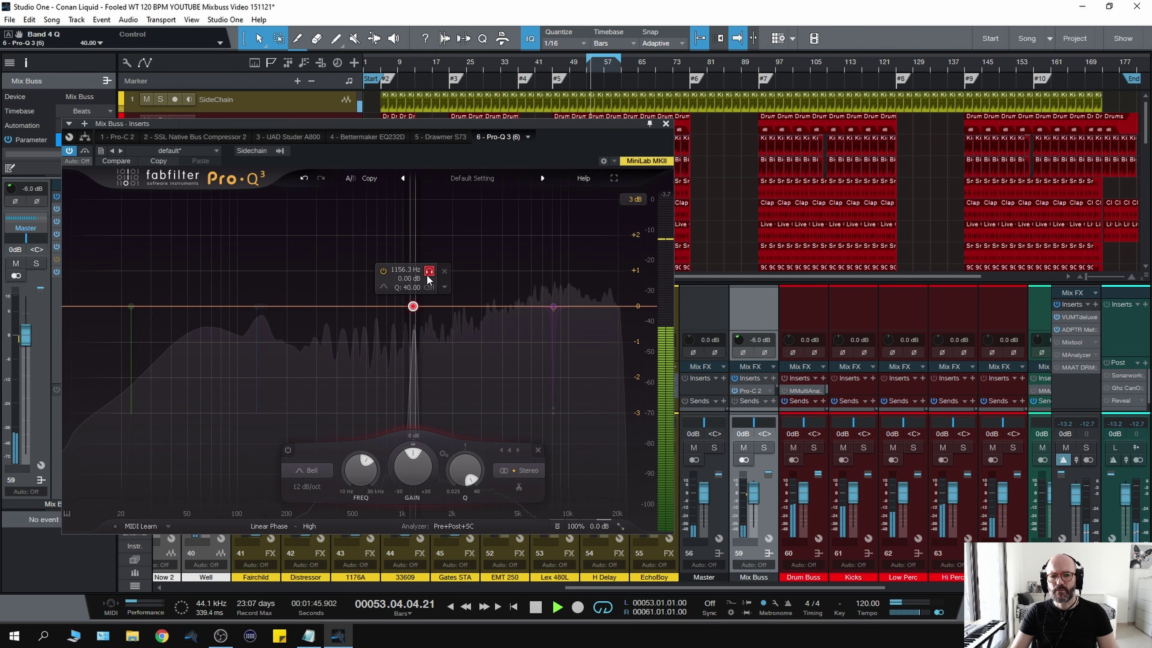
mouse_move(427, 276)
left_mouse_down()
mouse_move(405, 277)
mouse_move(428, 278)
left_mouse_up()
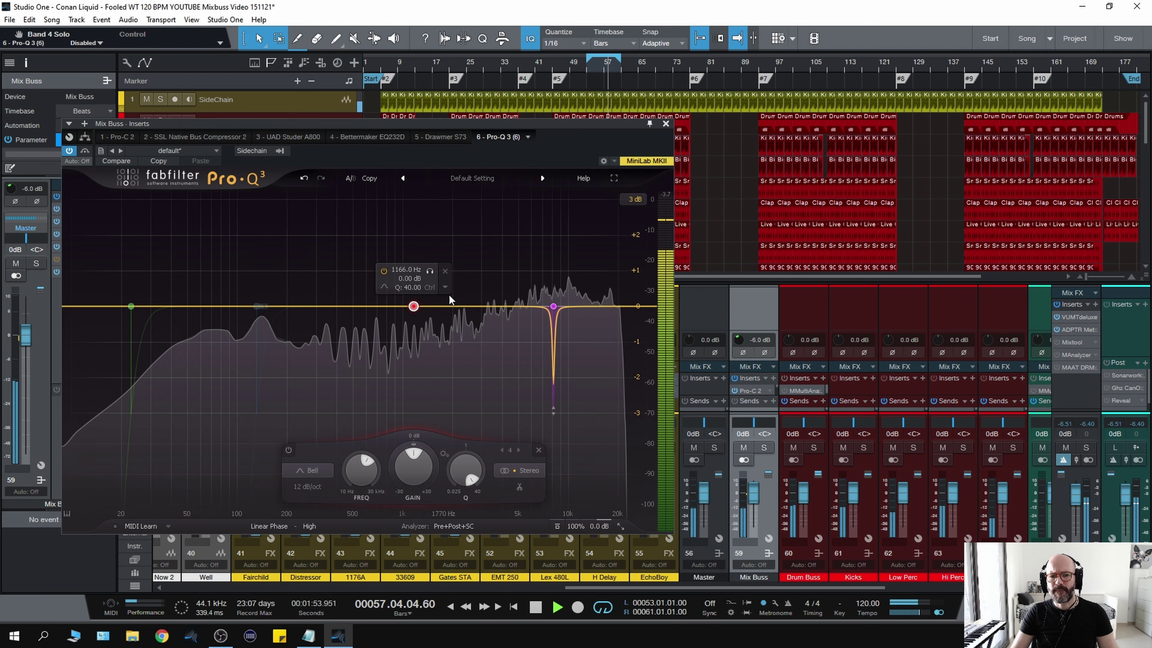
left_click_drag(400, 449, 362, 555)
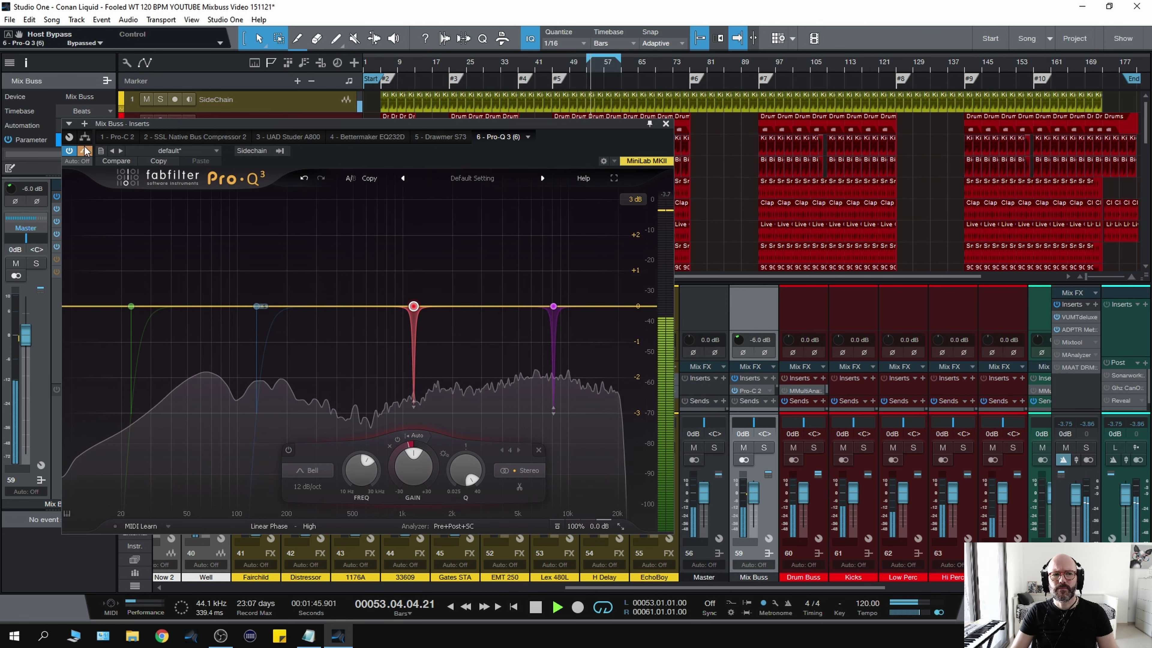
key("space")
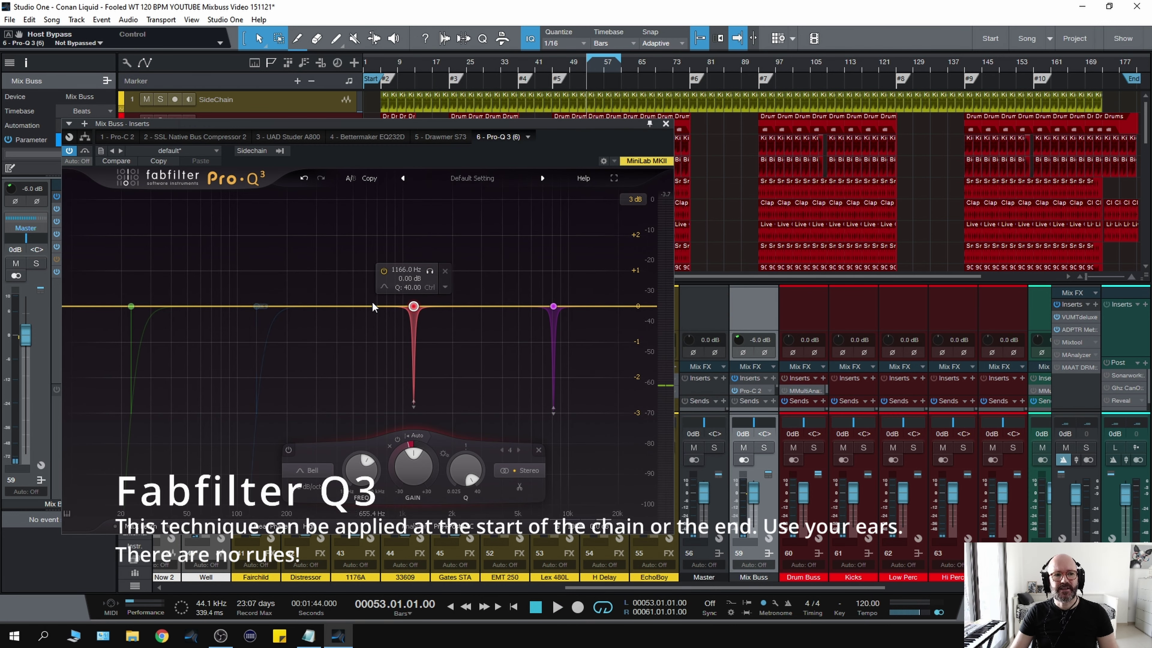
Replay the loop in short passes to hear the 1166.0 Hz and 8156.4 Hz dynamic cuts working together
key("space")
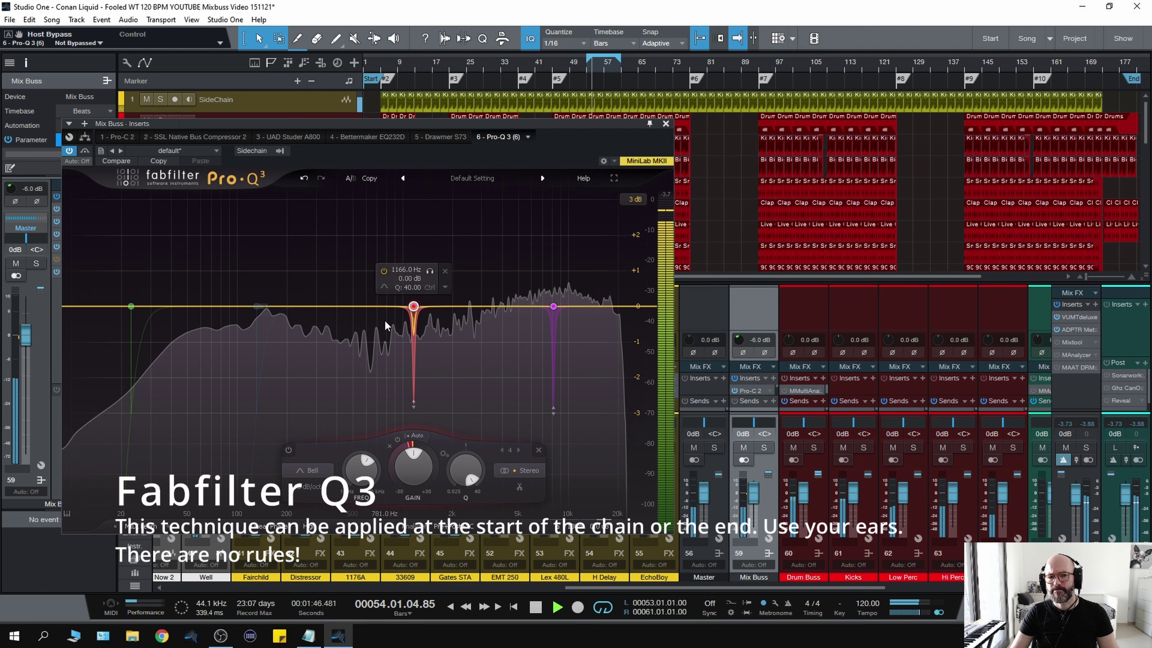
key("space")
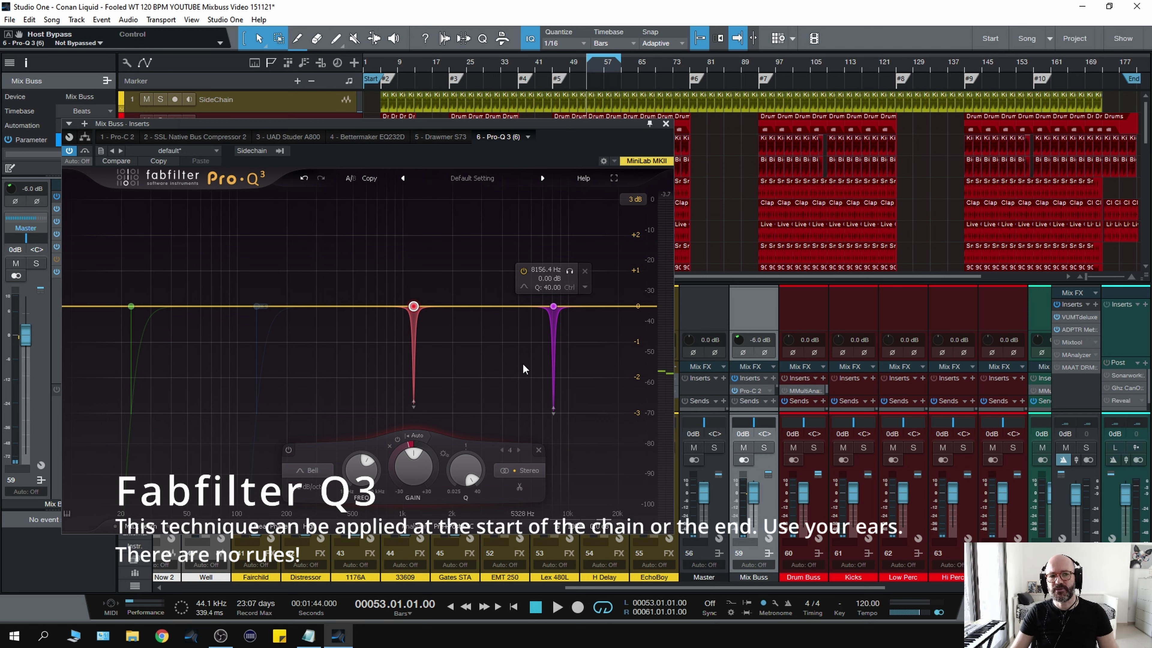
key("space")
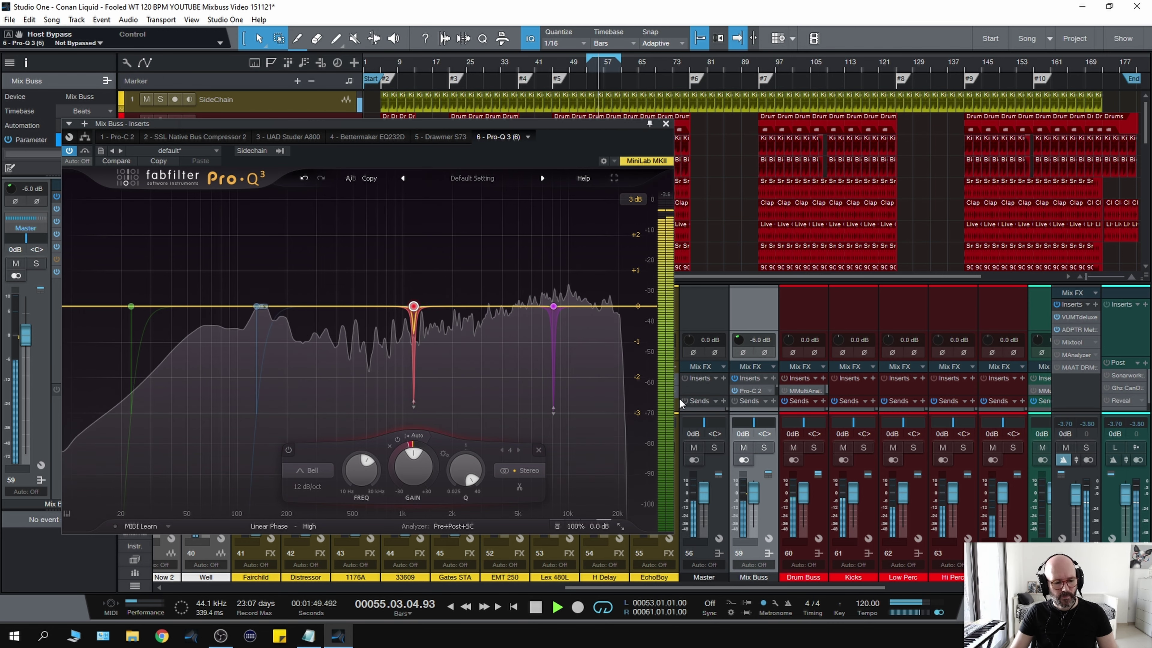
key("space")
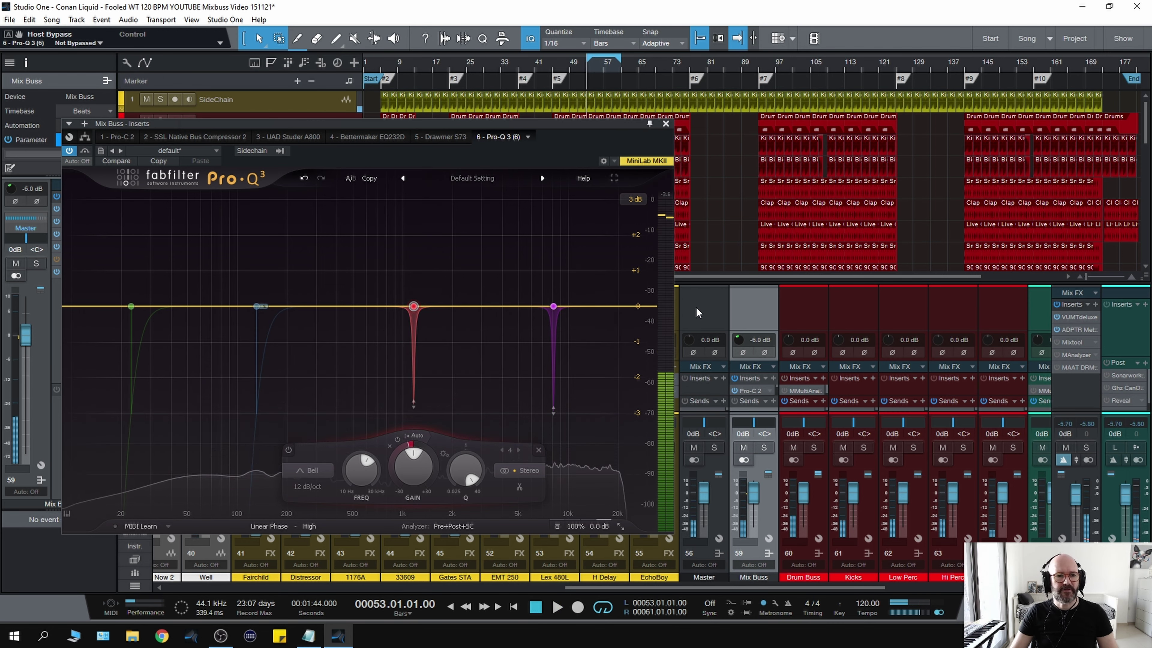
Compare the looped mix with the entire Mix Buss insert chain switched off and on, leaving it enabled
key("space")
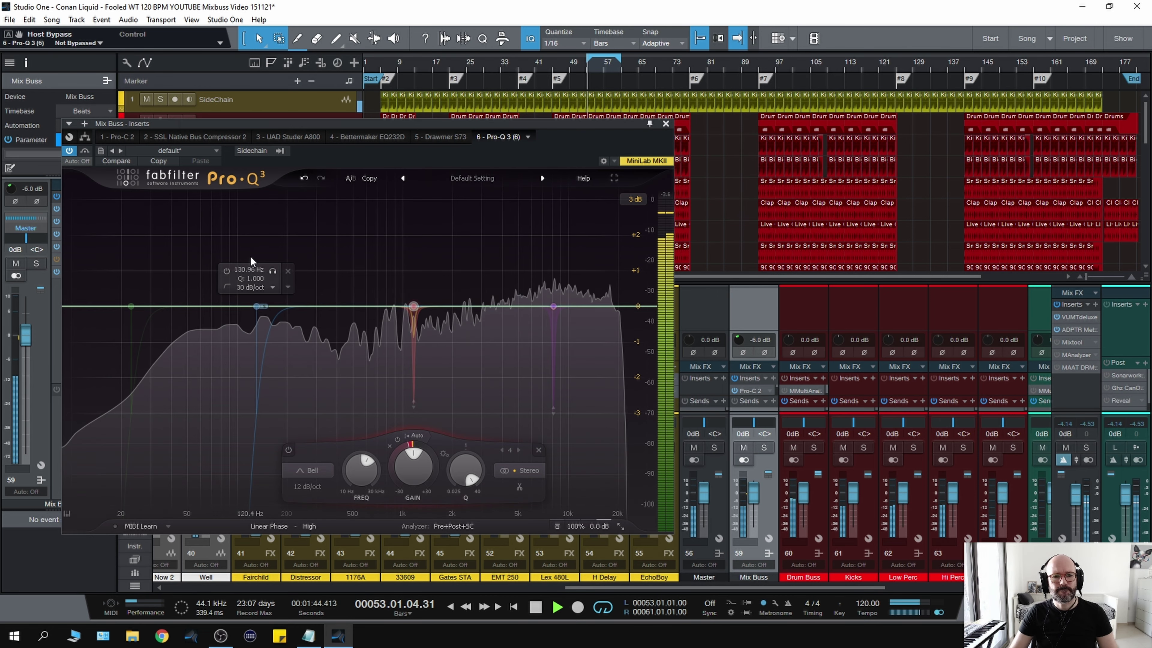
left_click(732, 377)
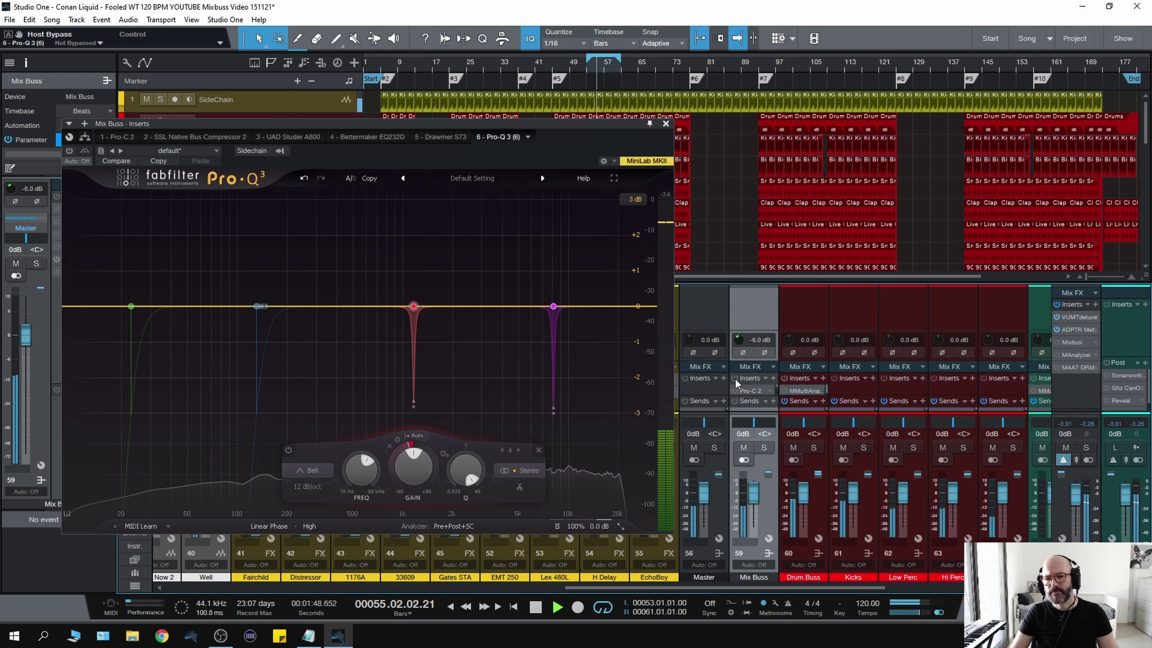
left_click(735, 378)
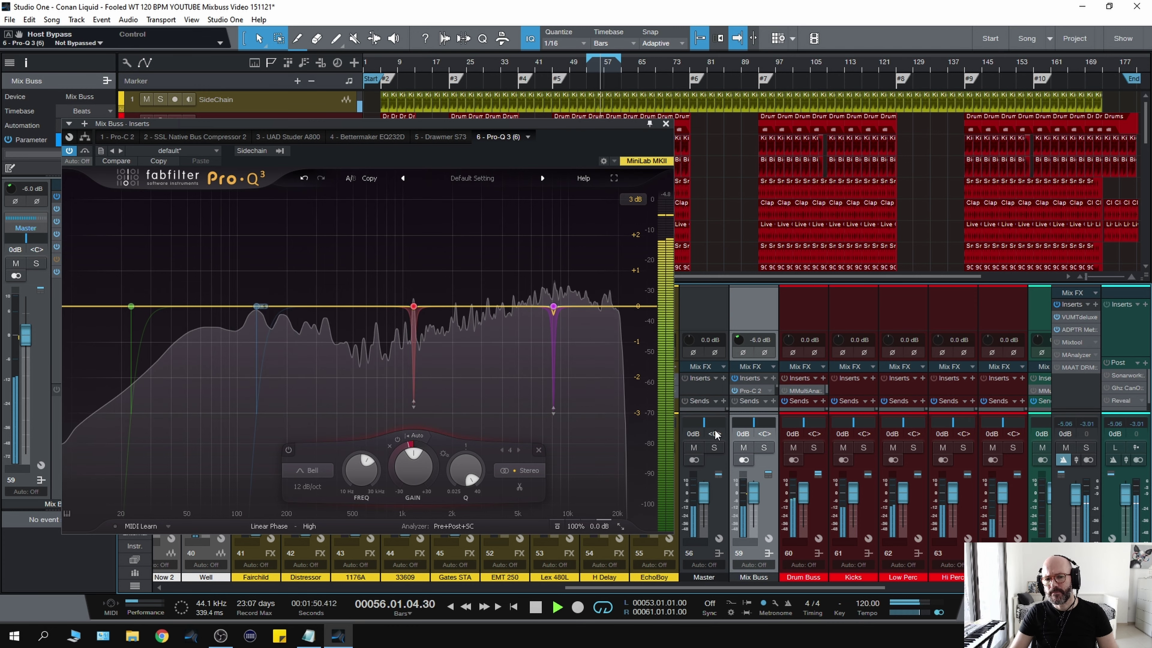
left_click(735, 378)
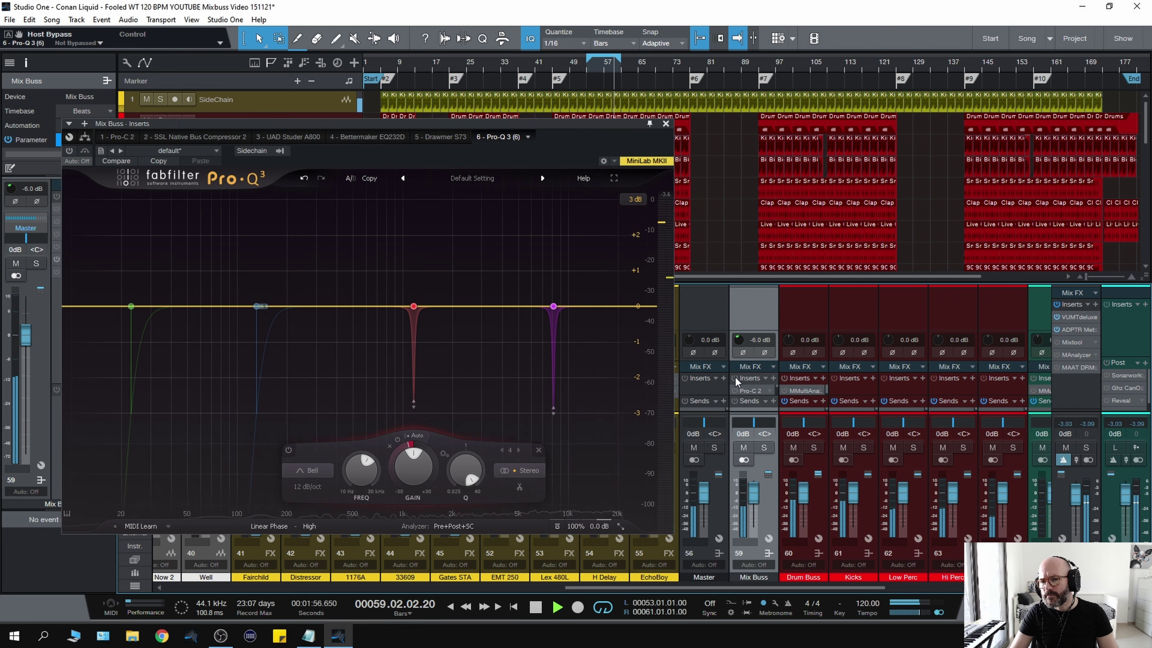
left_click(735, 377)
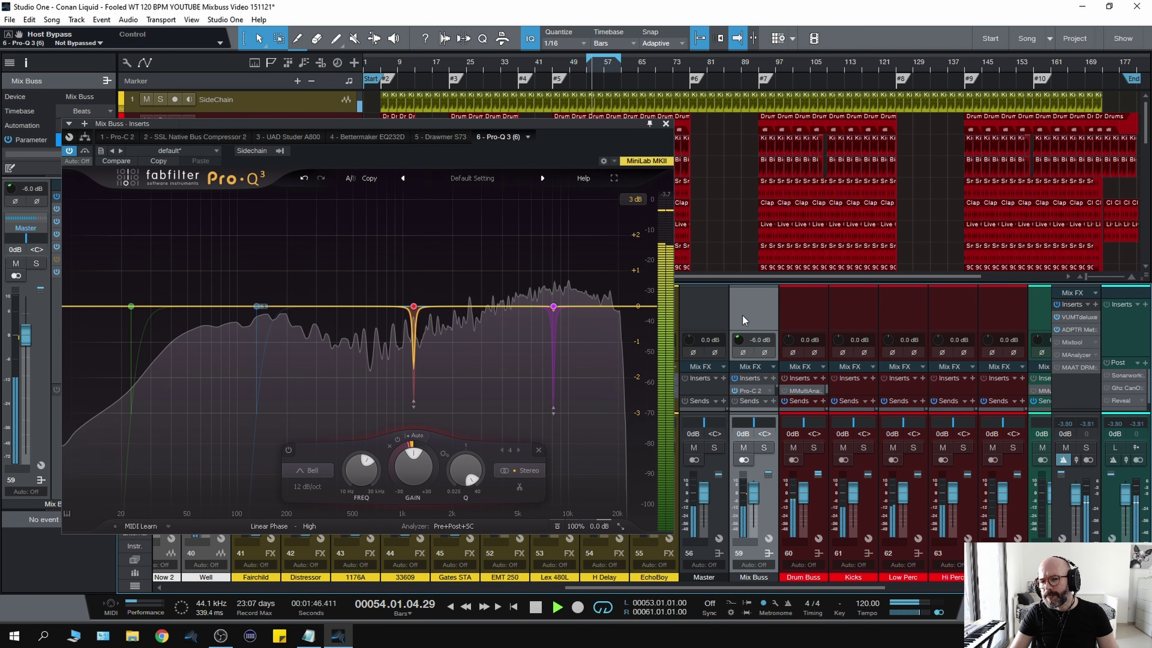
key("space")
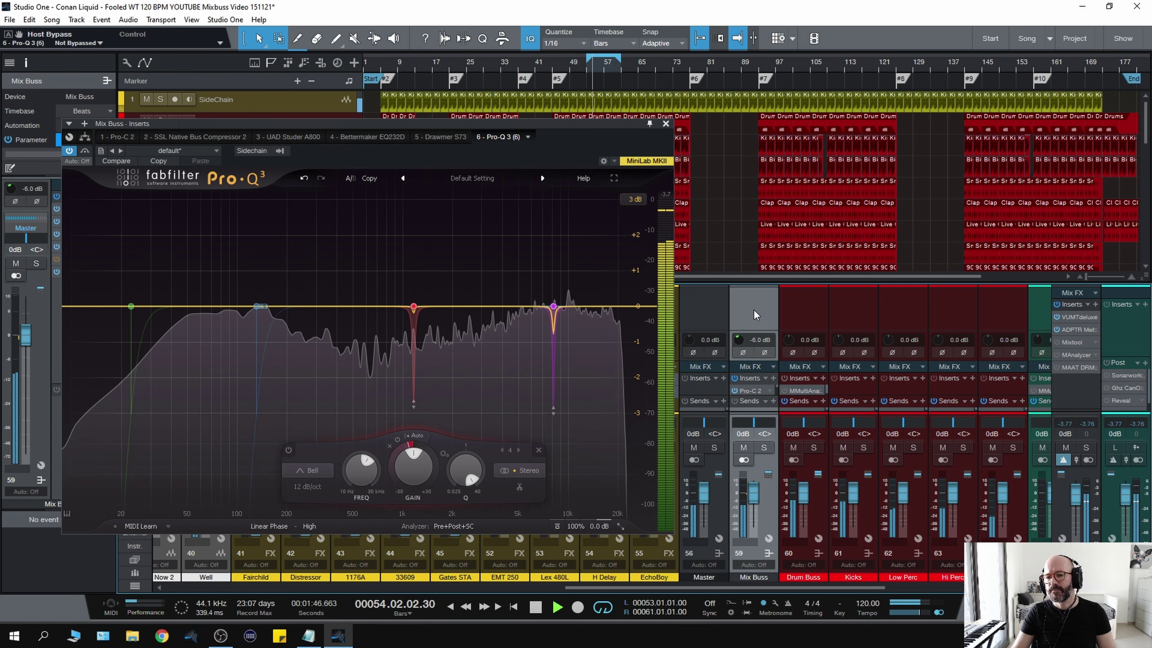
left_click(736, 377)
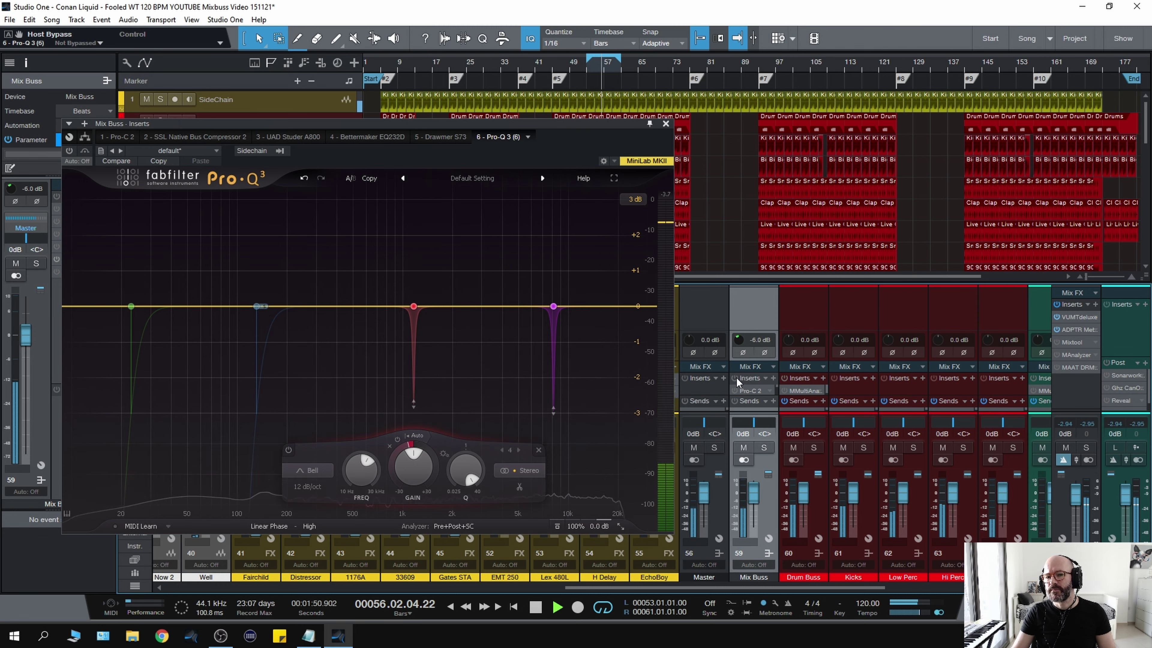
left_click(735, 378)
key("space")
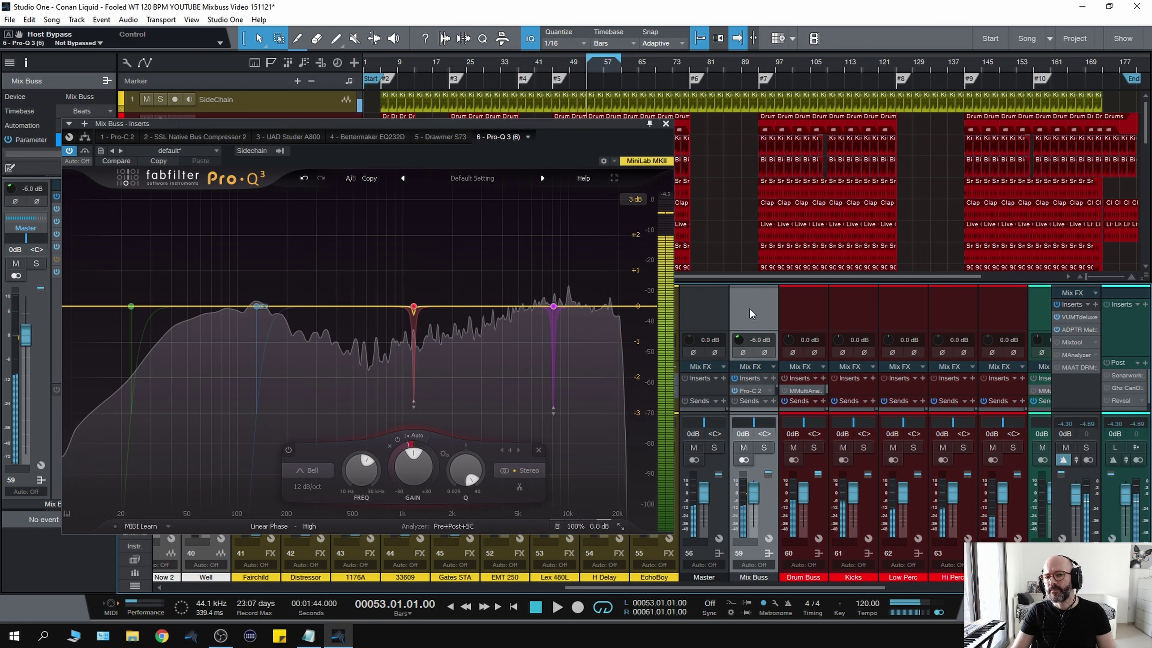
Set Pro-Q 3's output level to -0.91 dB, comparing the looped mix against the bypassed plug-in to match loudness
mouse_move(588, 527)
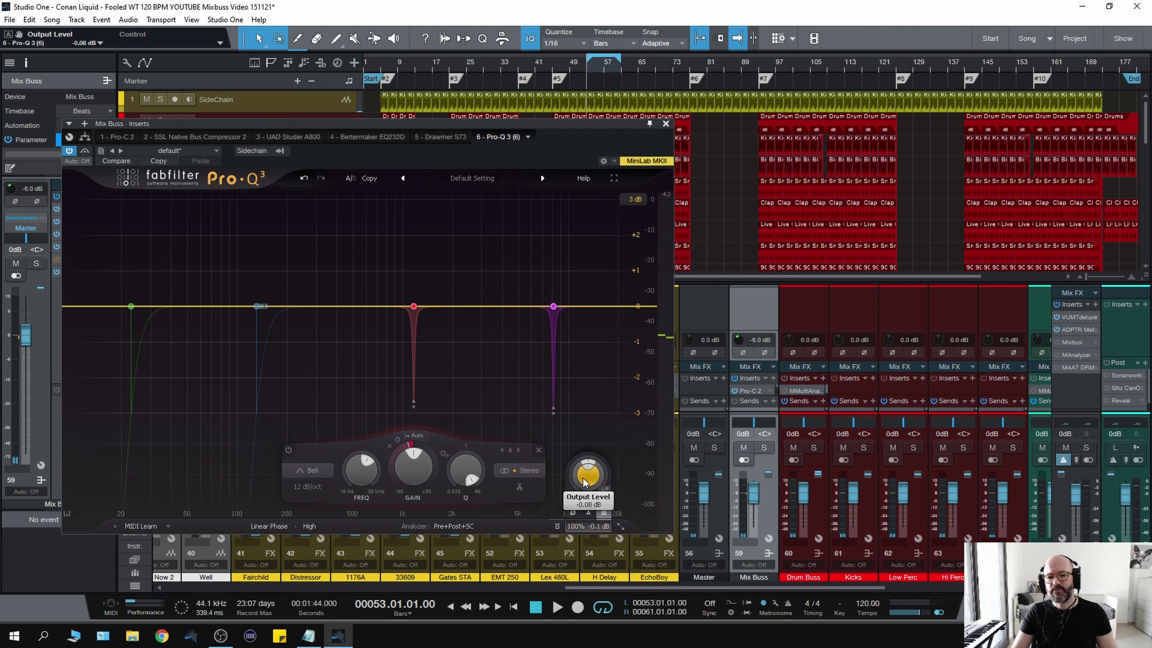
key("space")
scroll(587, 480, "down", 1)
scroll(586, 481, "down", 3)
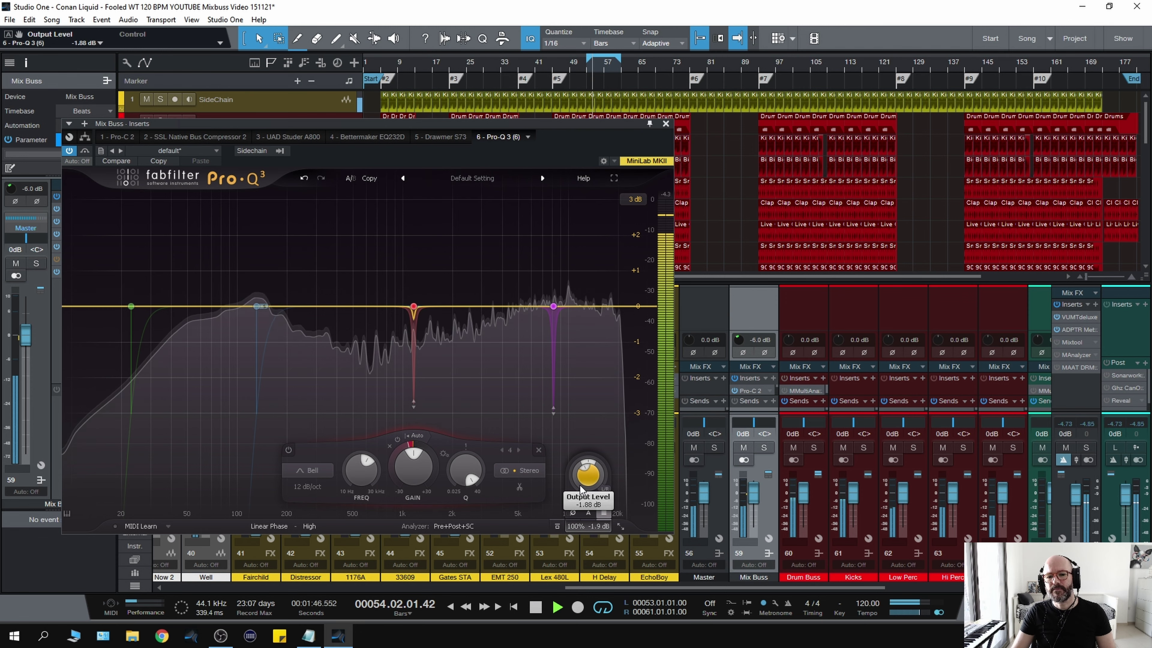
left_click(85, 150)
left_click(85, 150)
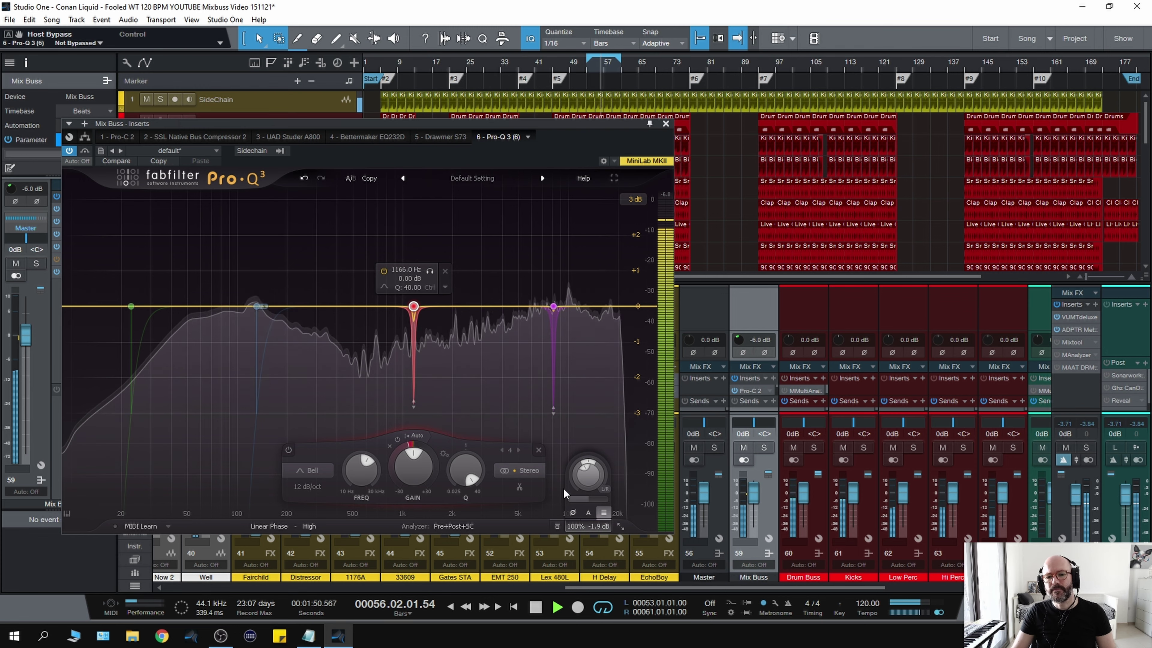
scroll(582, 481, "up", 3)
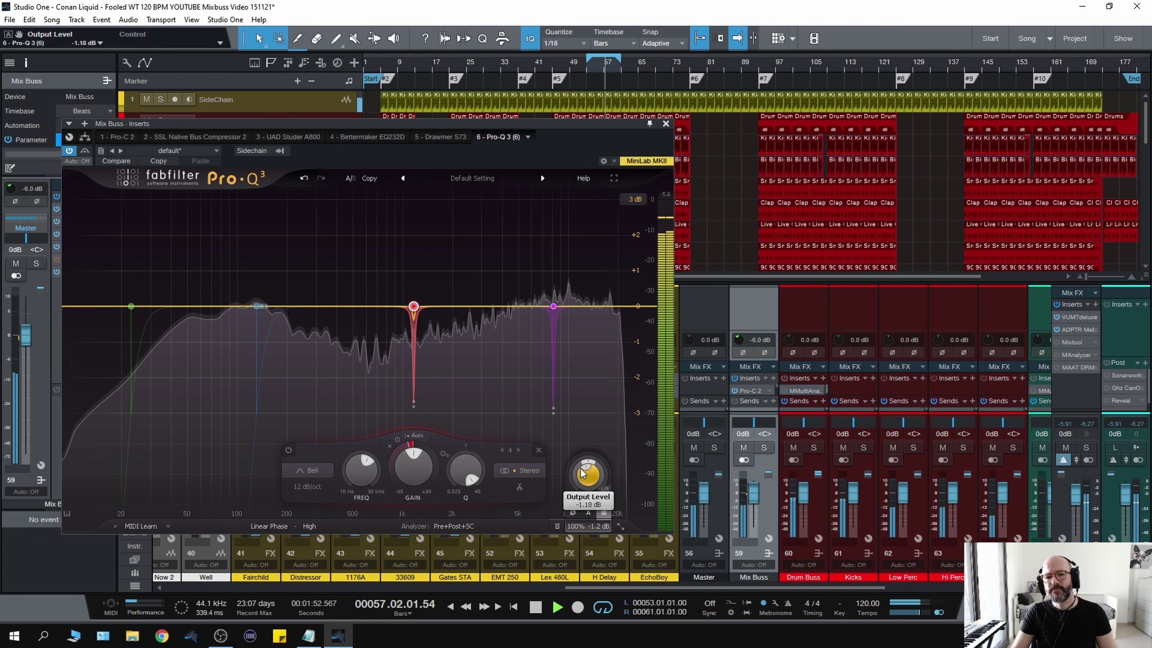
left_click(85, 151)
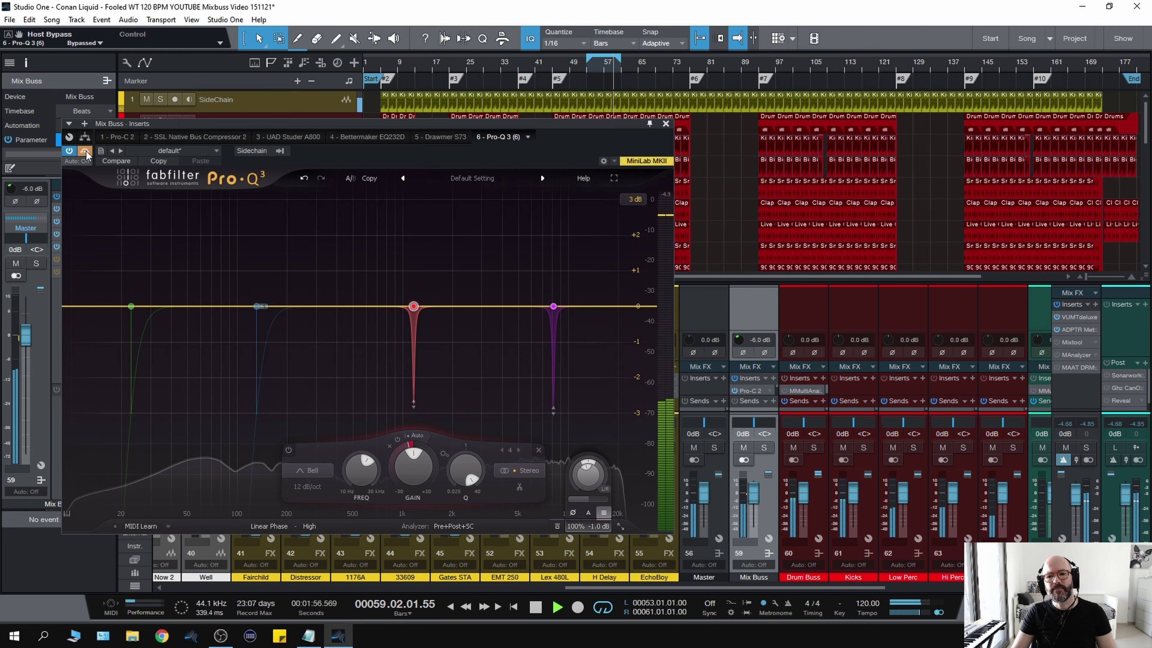
left_click(84, 150)
mouse_move(582, 476)
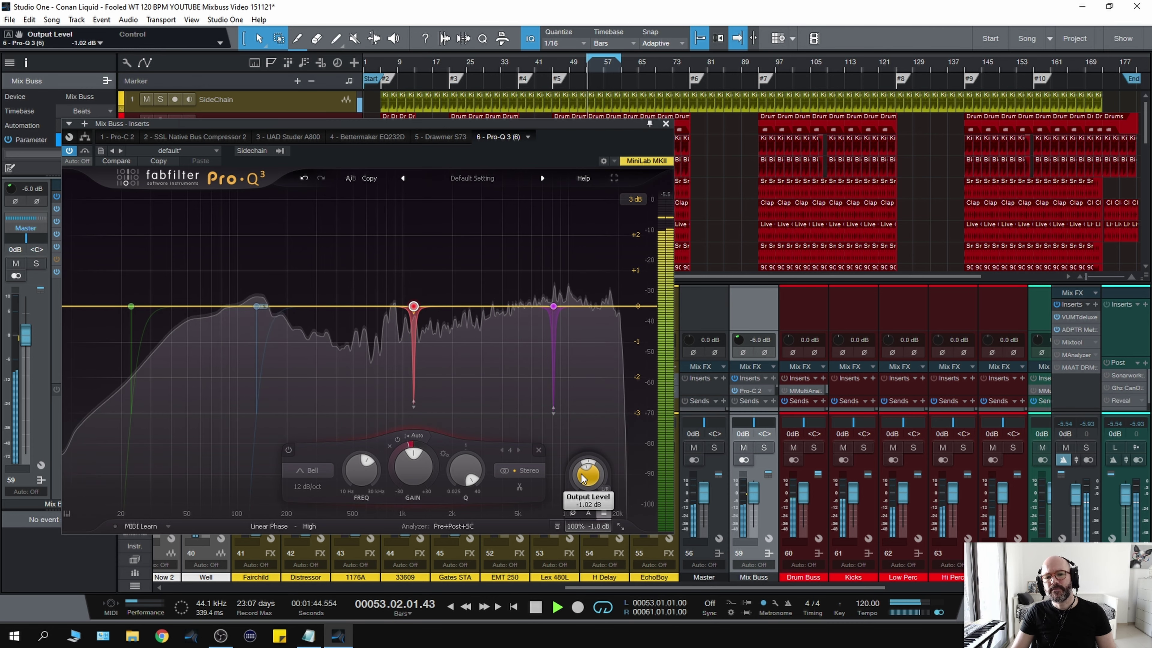
left_click_drag(581, 476, 583, 473)
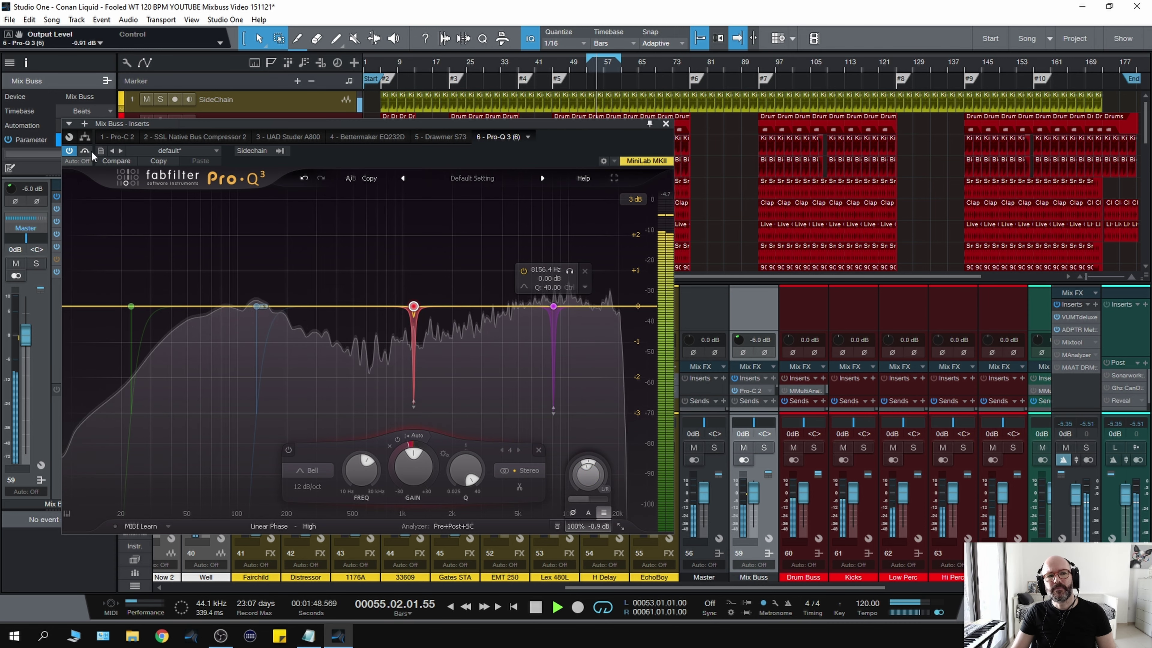
Recheck the loop with all Mix Buss inserts off and on at the adjusted output level, and close the Pro-Q 3 window
left_click(734, 379)
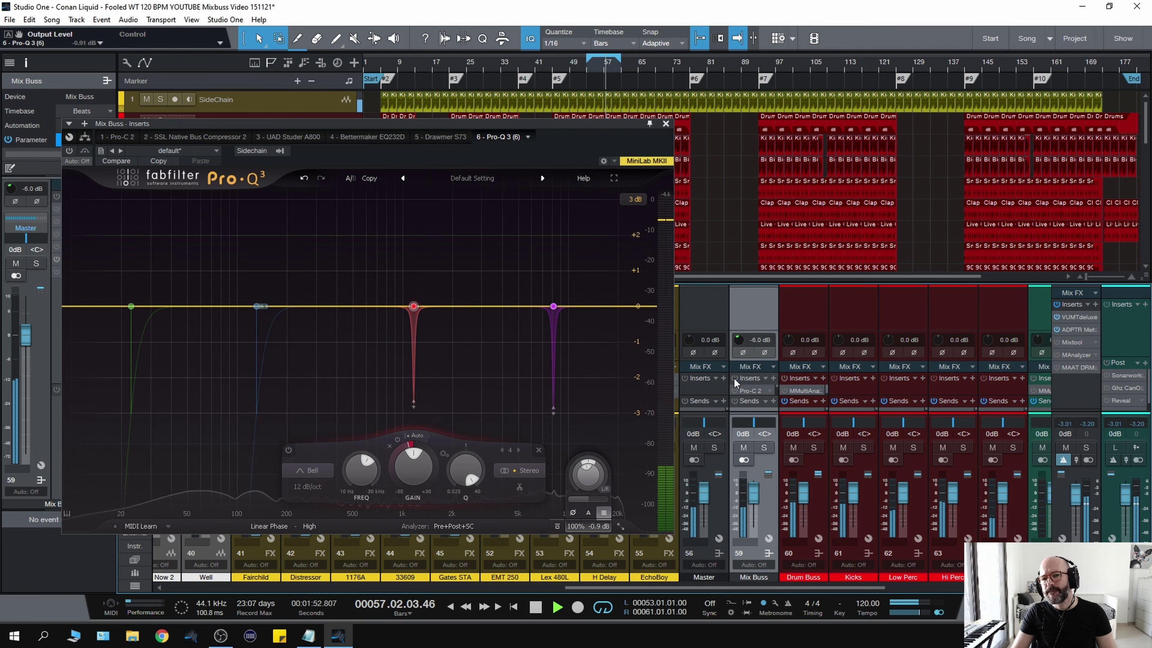
left_click(734, 378)
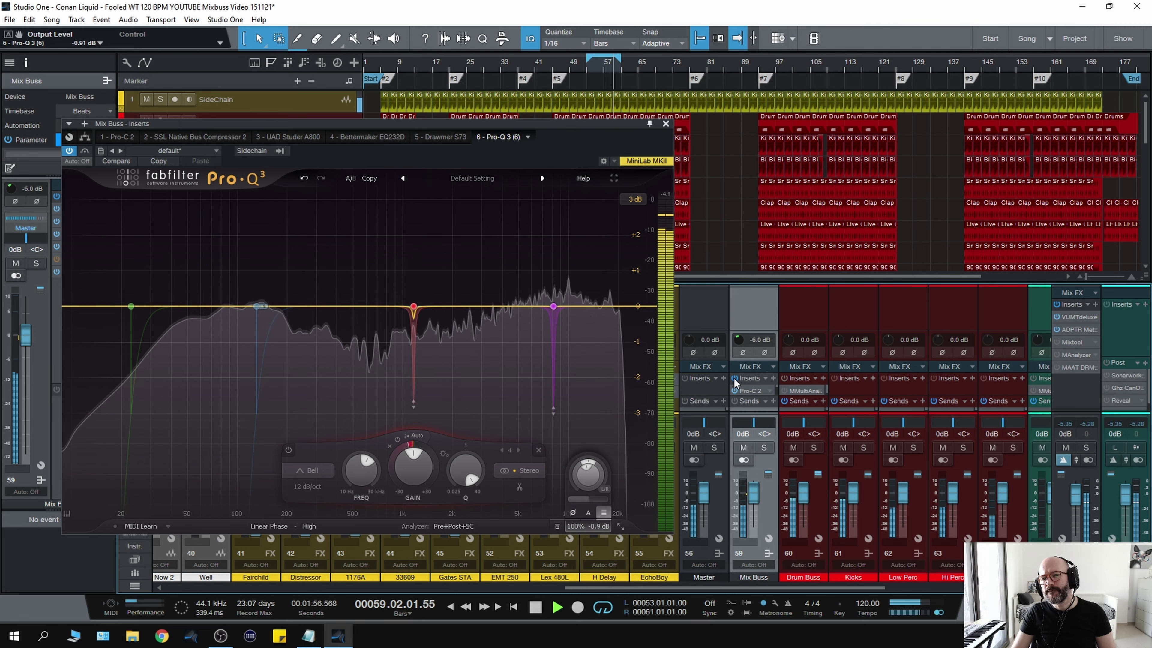
left_click(734, 379)
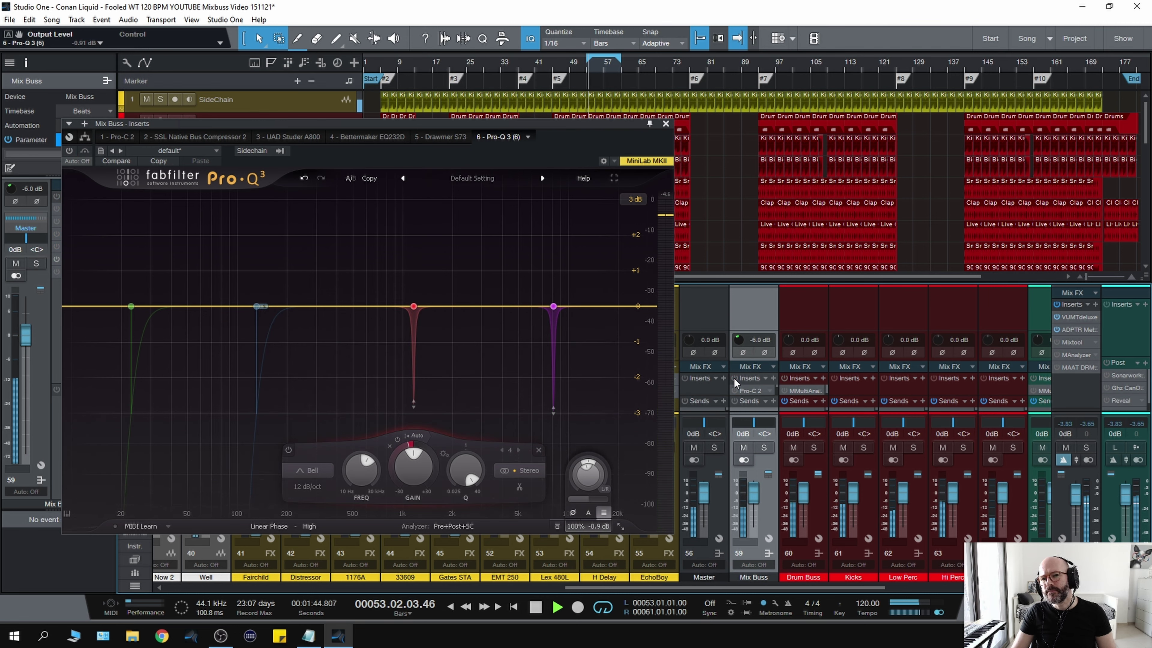
left_click(734, 377)
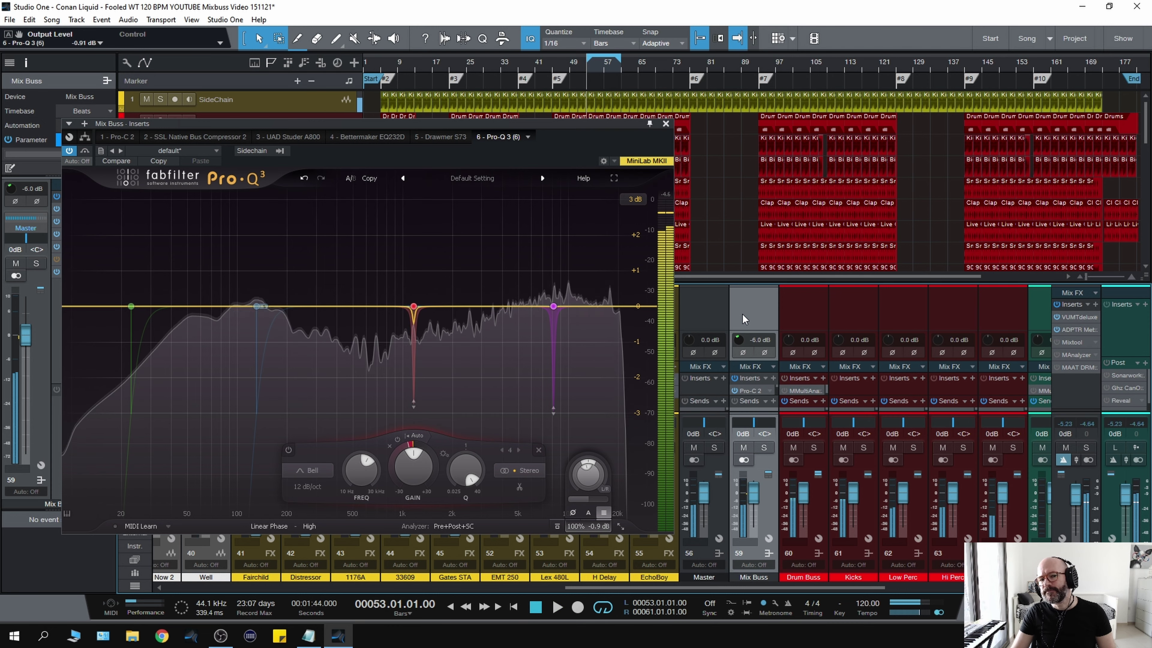
key("space")
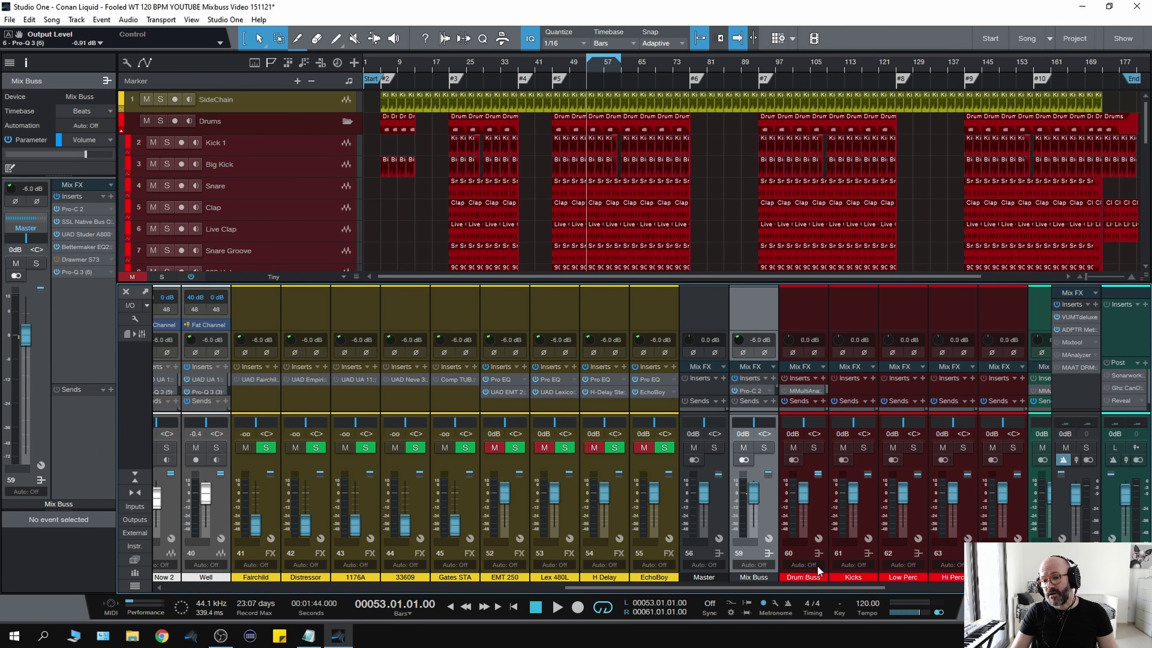
Look over the mixer's bus channels through Vocals and BVs, return to the Mix Buss, and replay the loop with the finished chain
left_click_drag(813, 585, 923, 587)
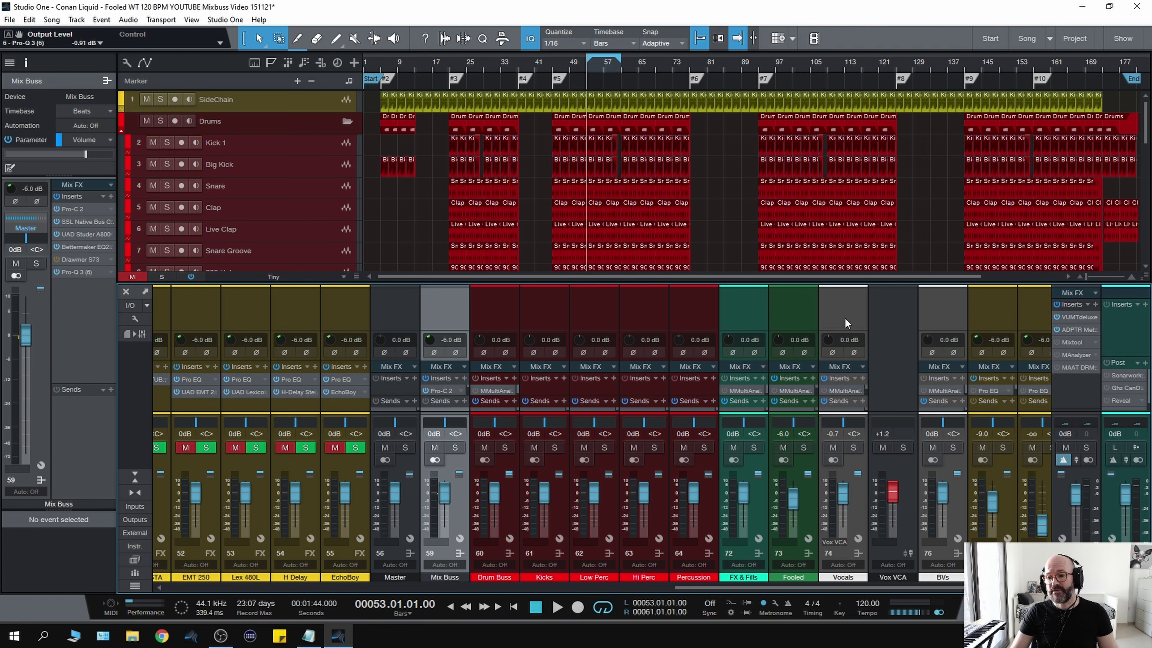
left_click_drag(786, 590, 675, 601)
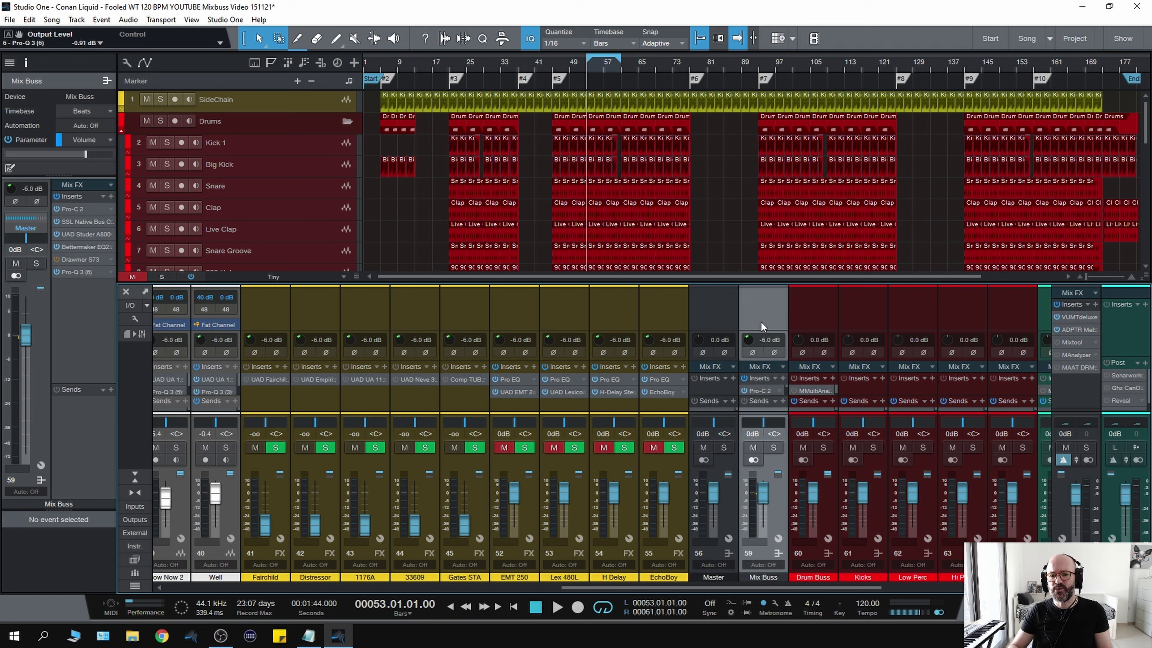
key("space")
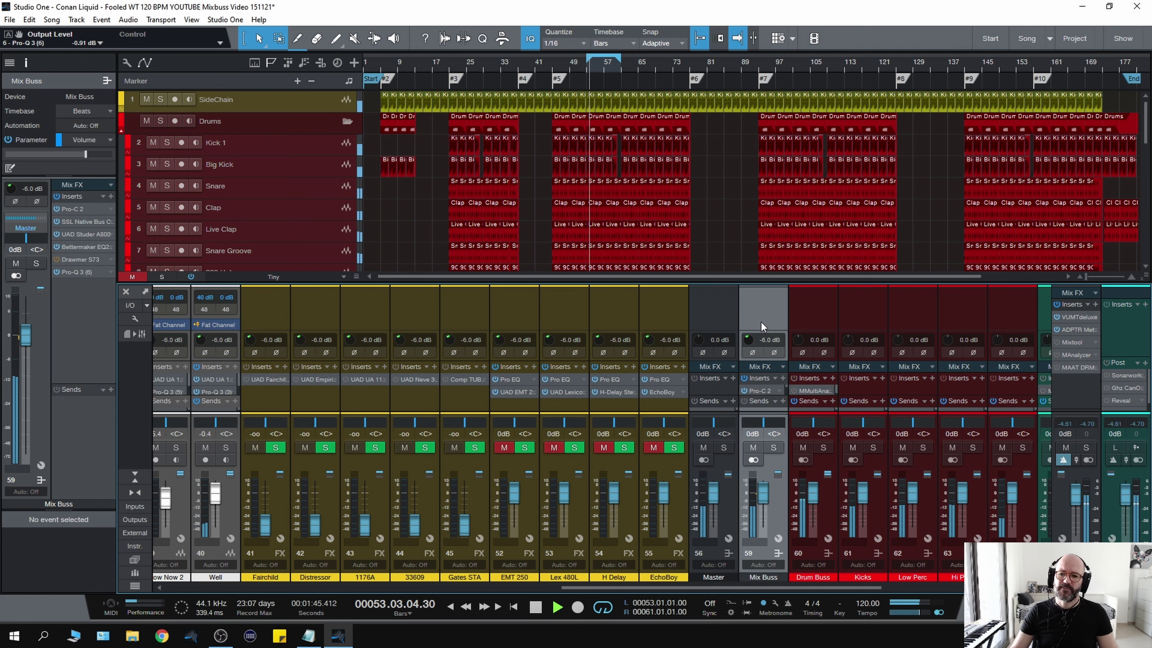
key("space")
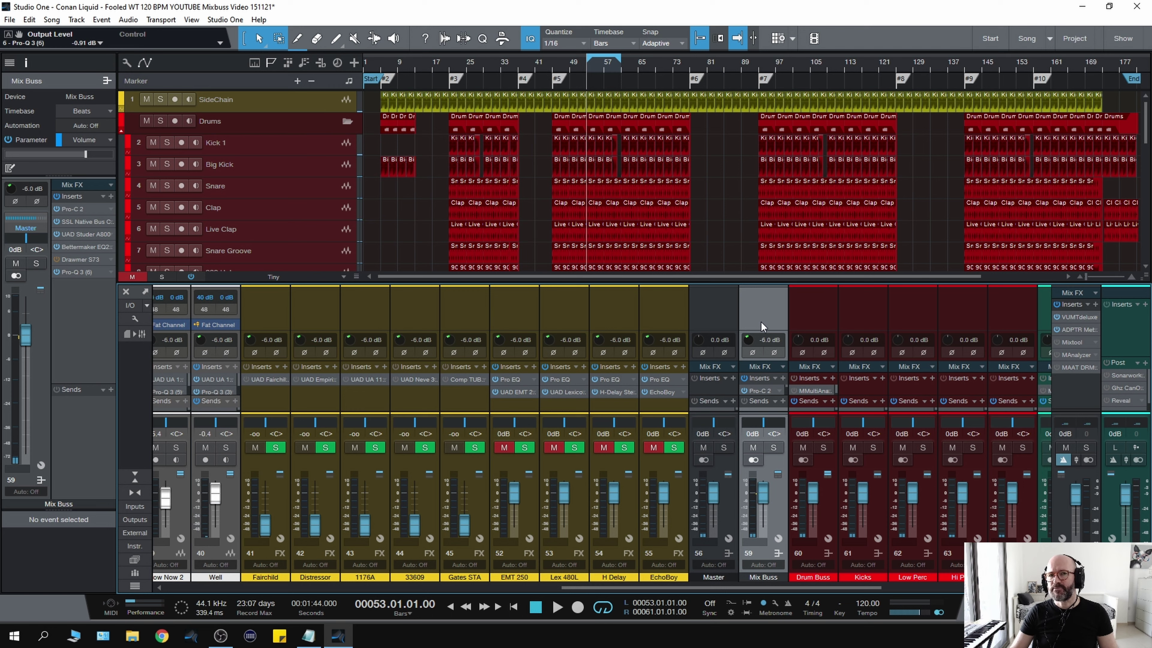
key("space")
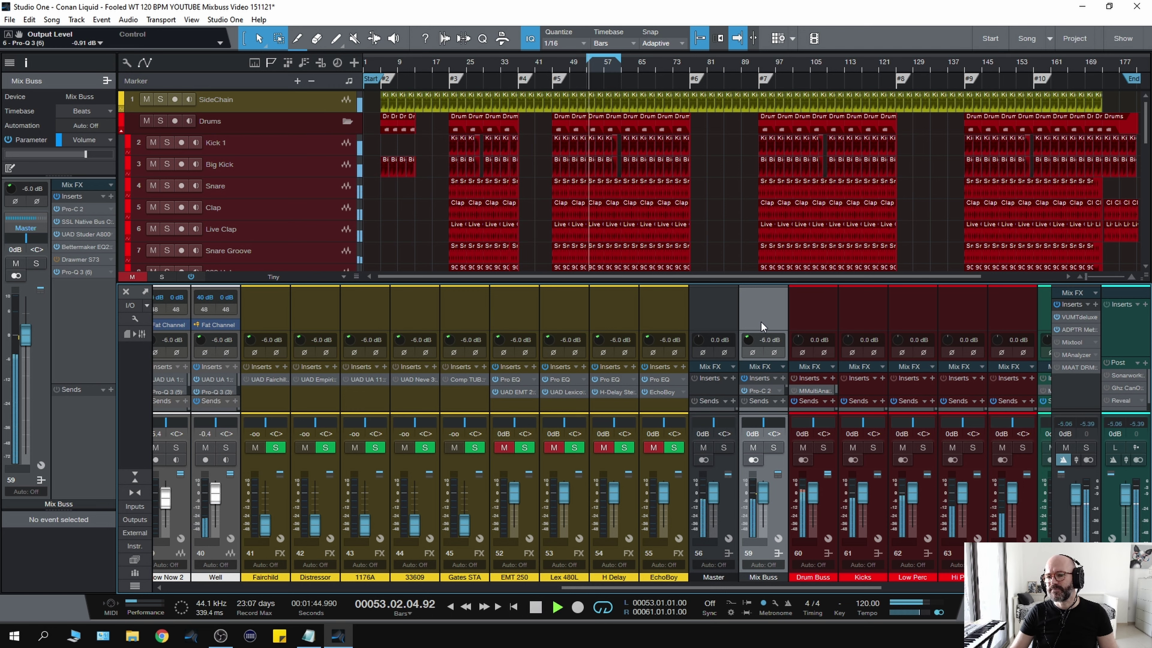